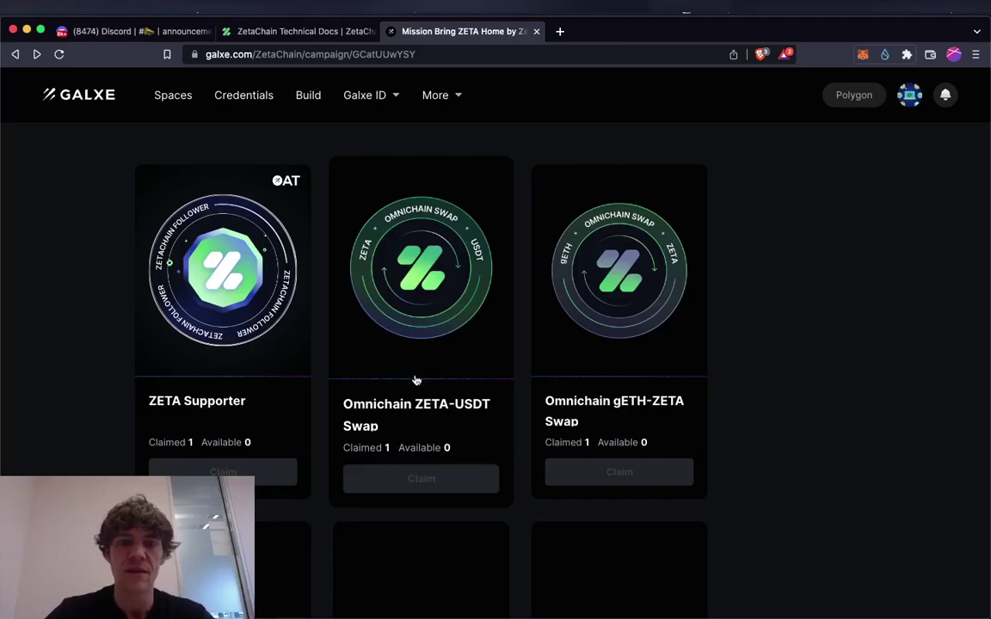
# Step: Open the Omnichain ZETA-USDT Swap campaign from the Galxe mission page
pyautogui.scroll(5, 433, 365)
pyautogui.scroll(2, 435, 358)
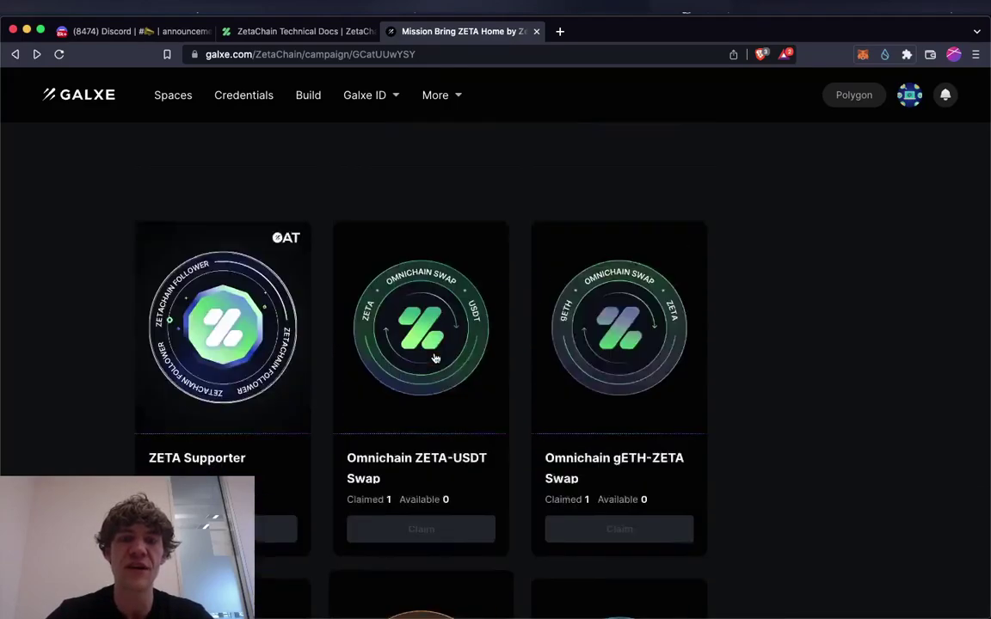
pyautogui.click(427, 403)
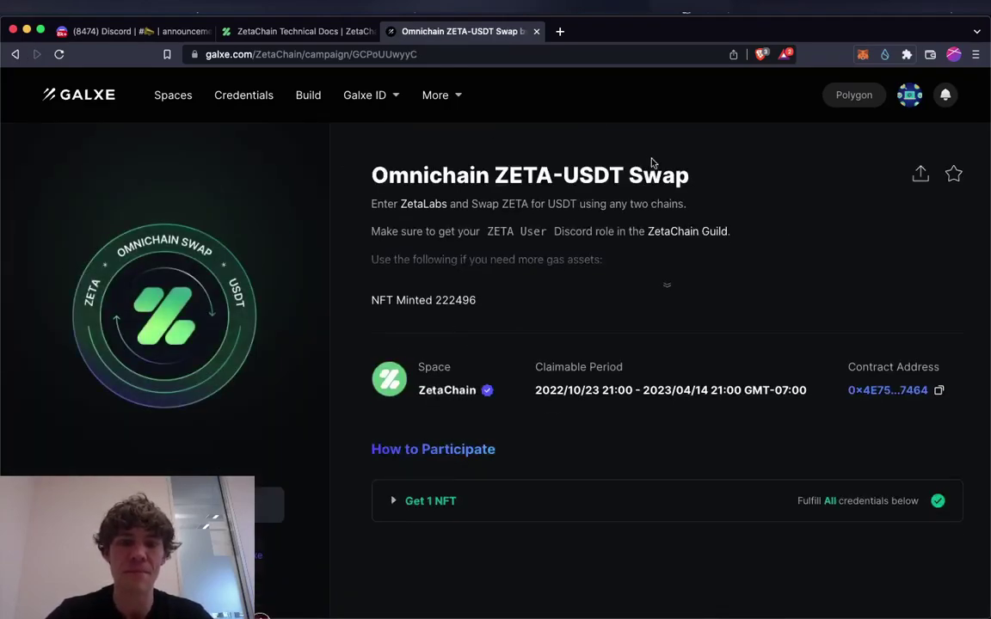
# Step: Go from the ZetaChain docs to the zetachain.com homepage and launch the testnet app
pyautogui.click(293, 31)
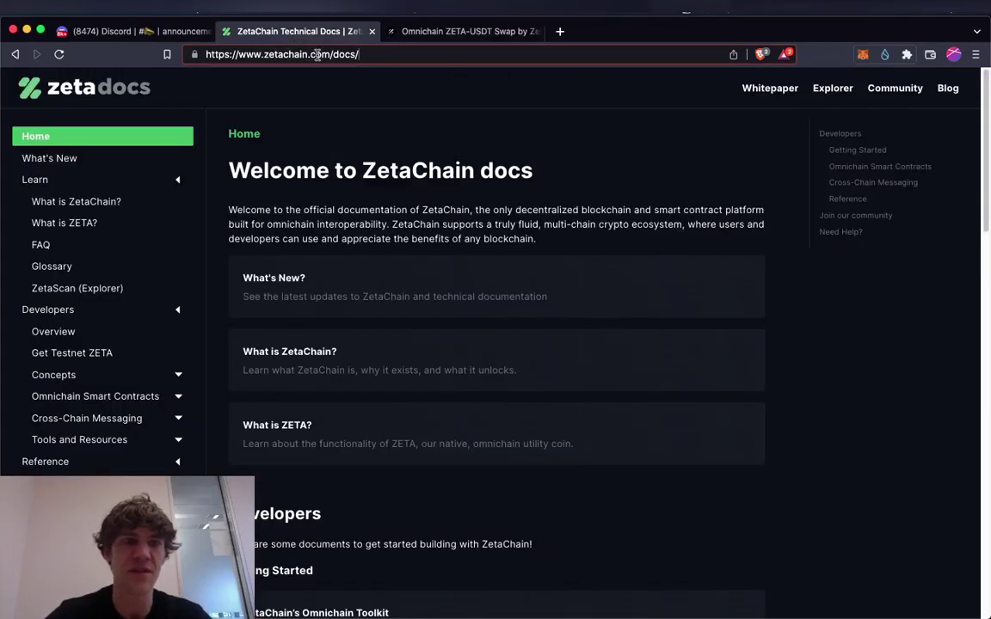
pyautogui.moveTo(331, 54); pyautogui.dragTo(415, 60)
pyautogui.press('BackSpace')
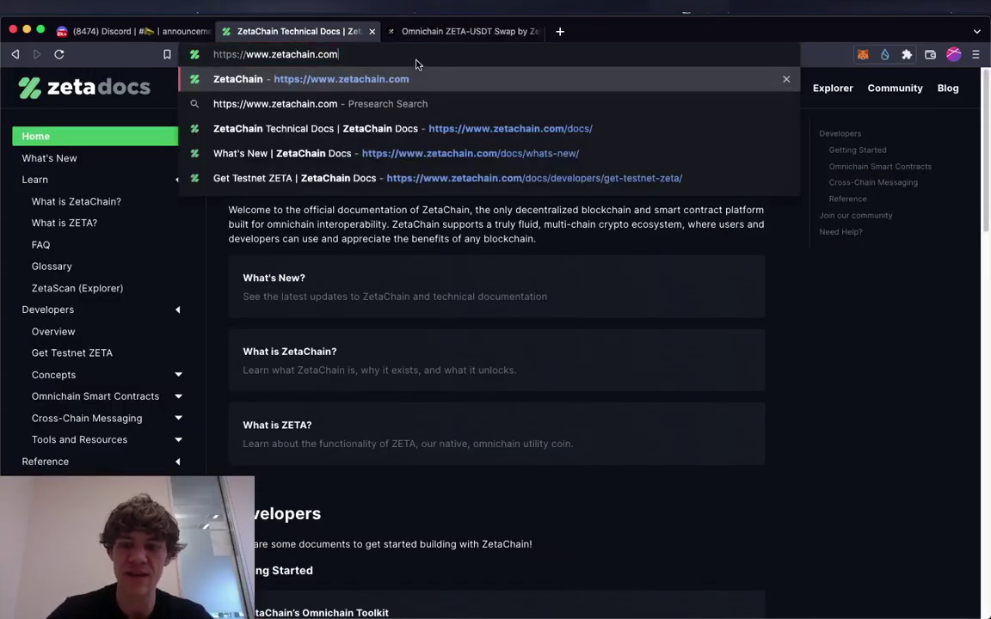
pyautogui.press('Return')
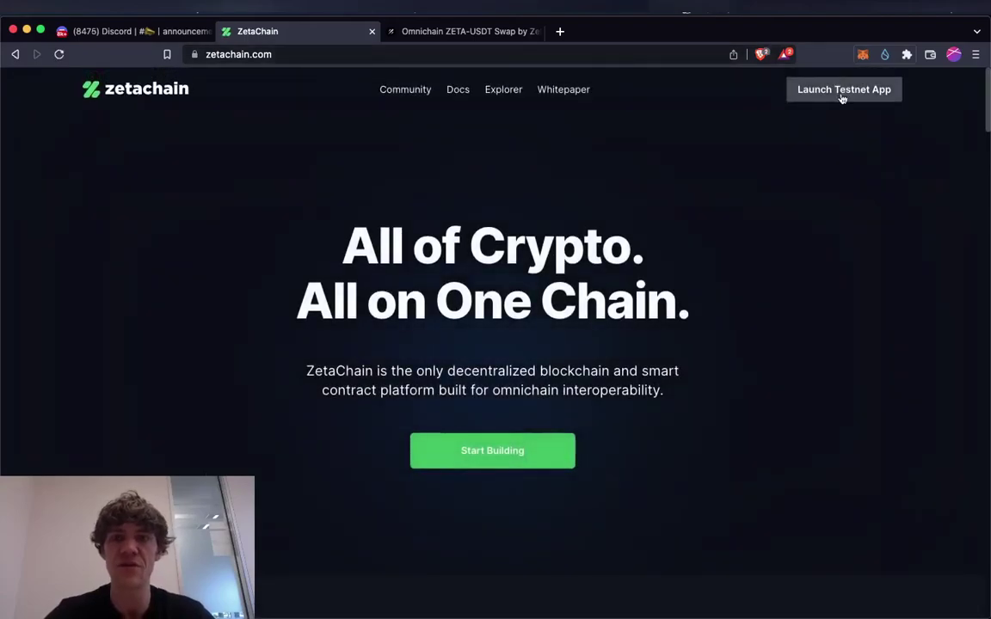
pyautogui.click(841, 93)
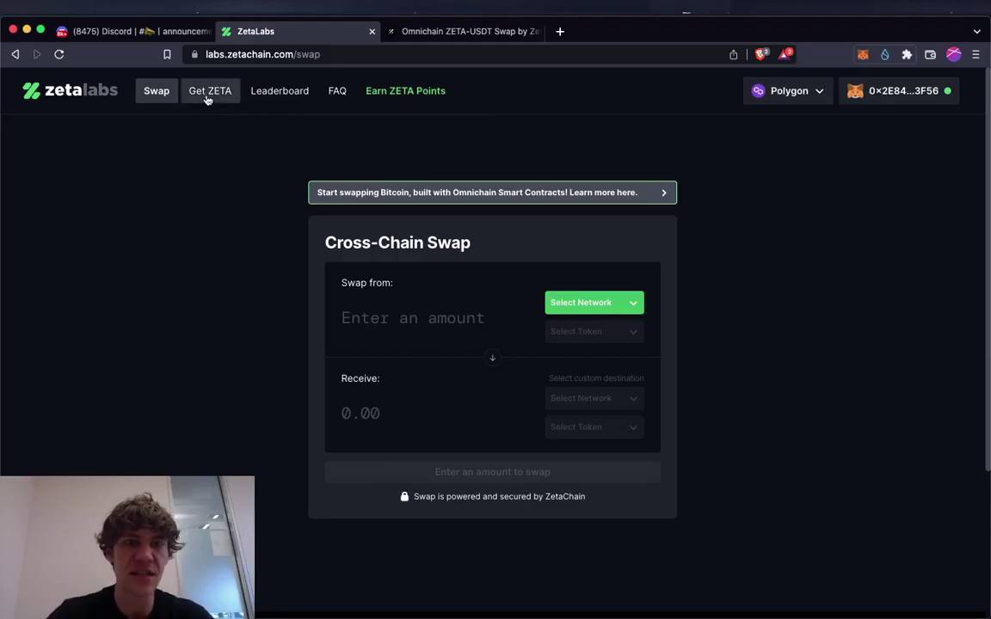
# Step: Verify the Twitter account for earning ZETA Points by authorizing access, and close the invite dialog
pyautogui.click(377, 89)
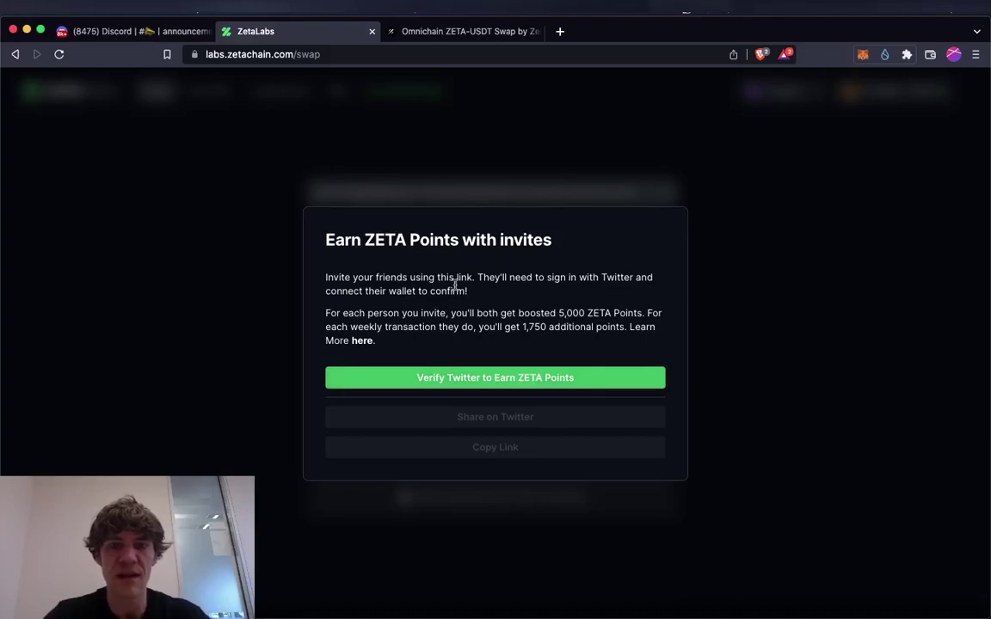
pyautogui.click(566, 382)
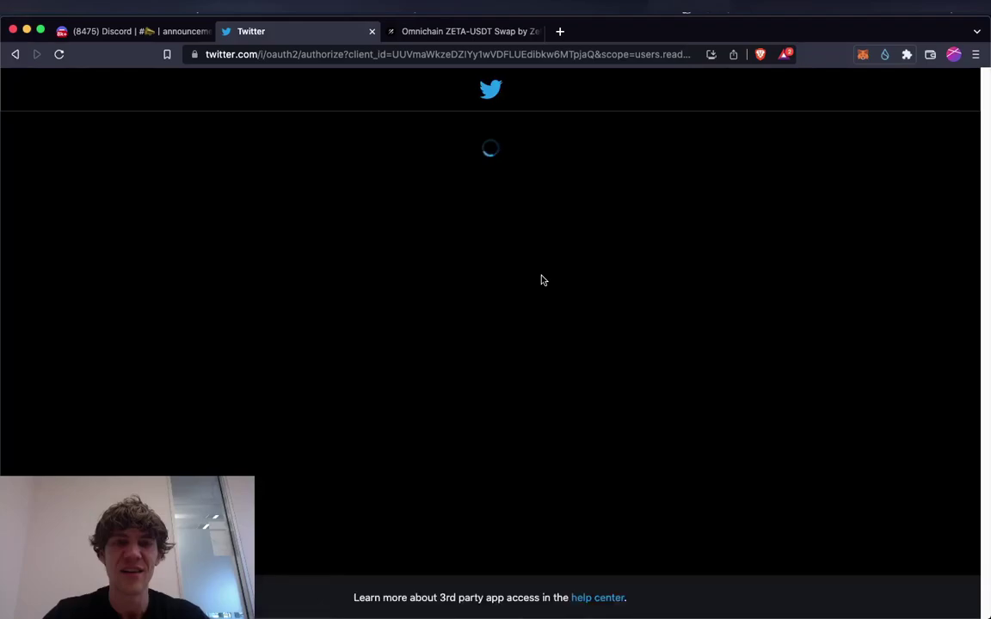
pyautogui.click(504, 413)
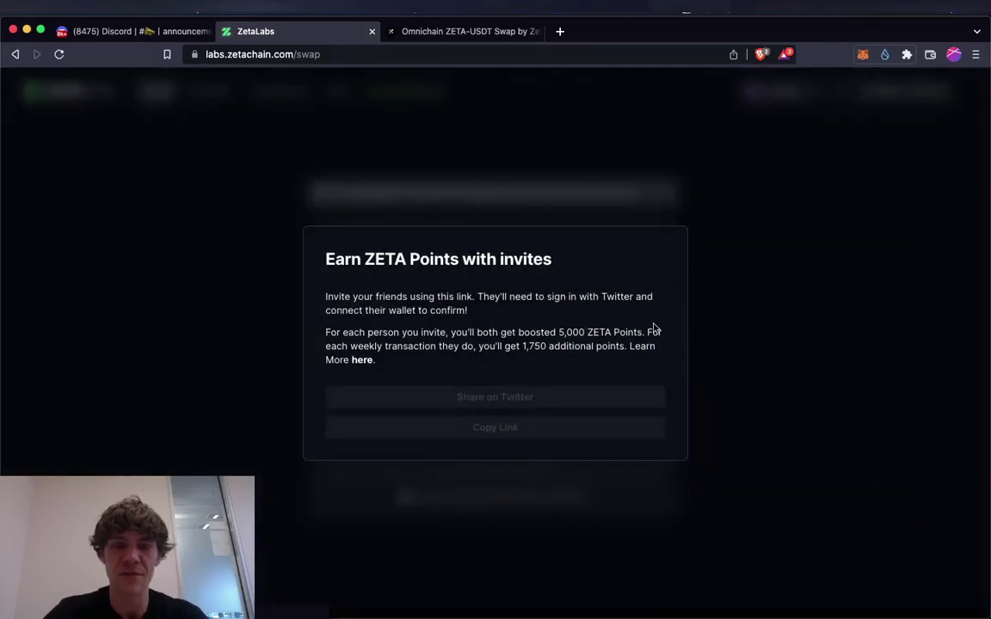
pyautogui.click(742, 281)
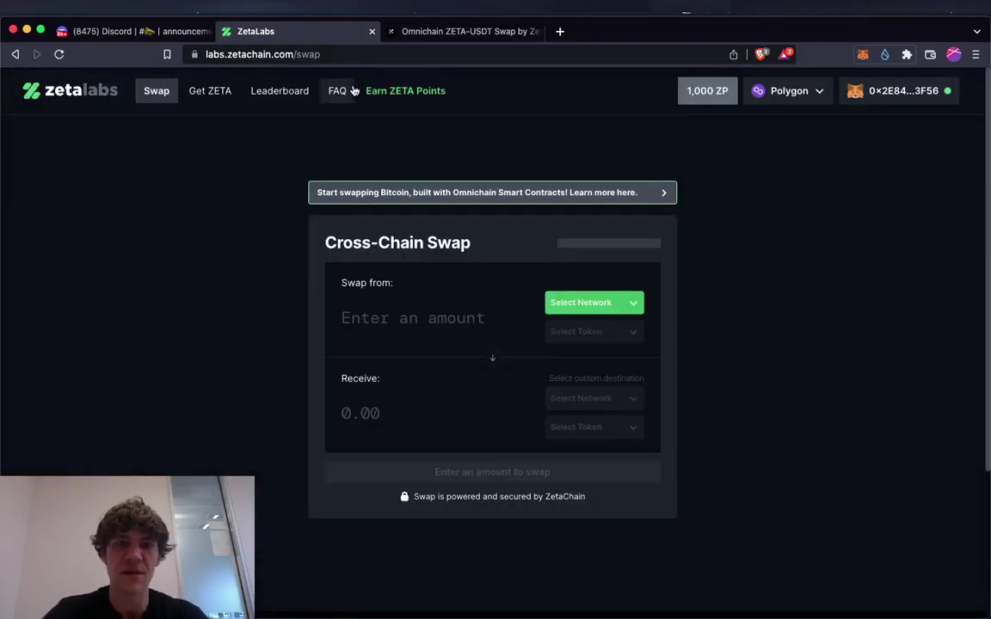
# Step: Review the account's ZETA Points, transactions and invites alongside the top accounts on the leaderboard
pyautogui.click(707, 91)
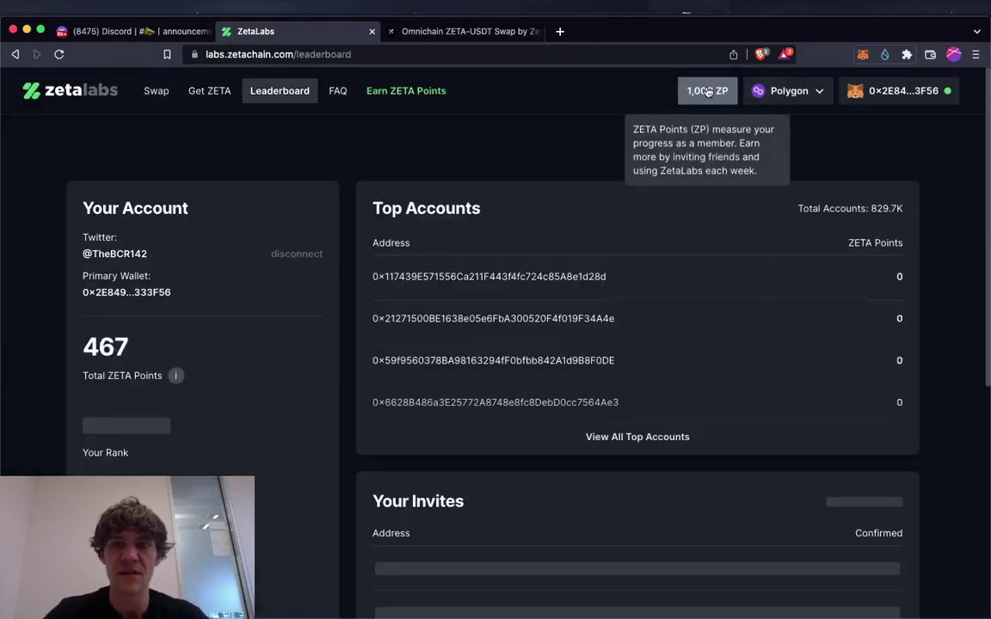
pyautogui.scroll(-4, 327, 168)
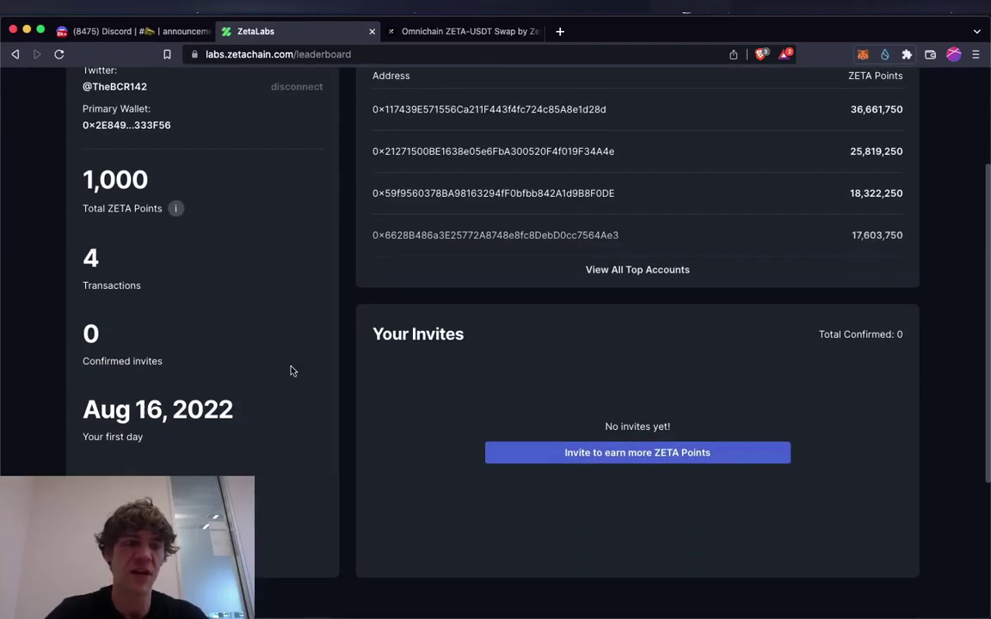
pyautogui.scroll(3, 291, 370)
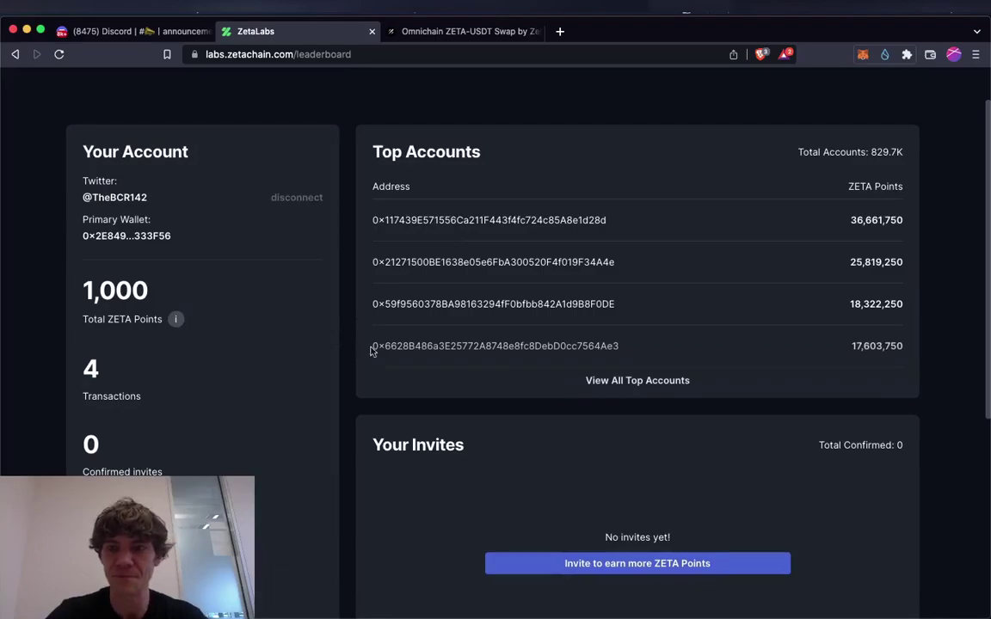
pyautogui.scroll(-1, 926, 406)
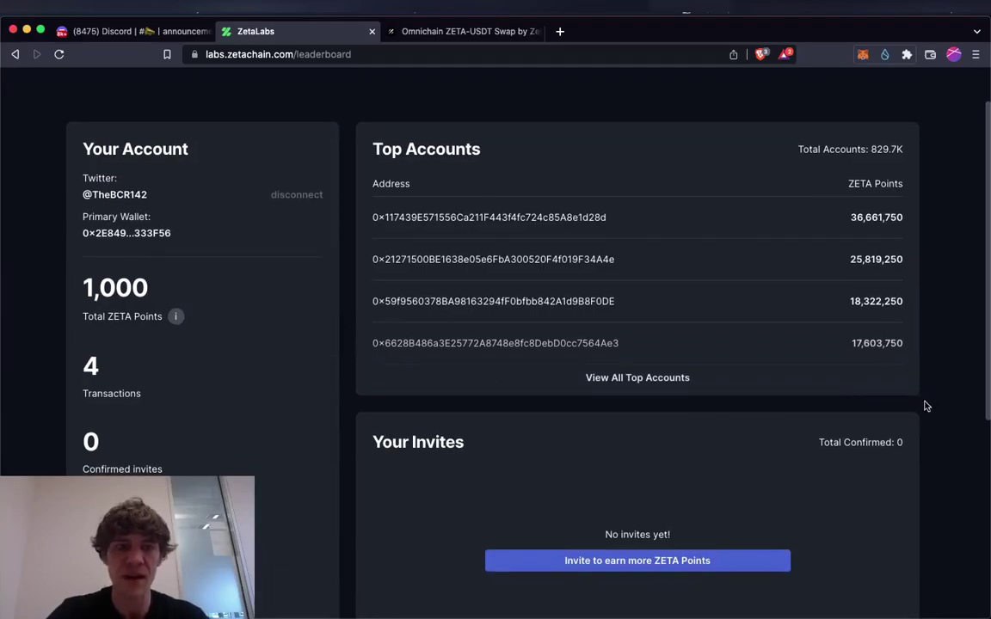
pyautogui.scroll(2, 219, 307)
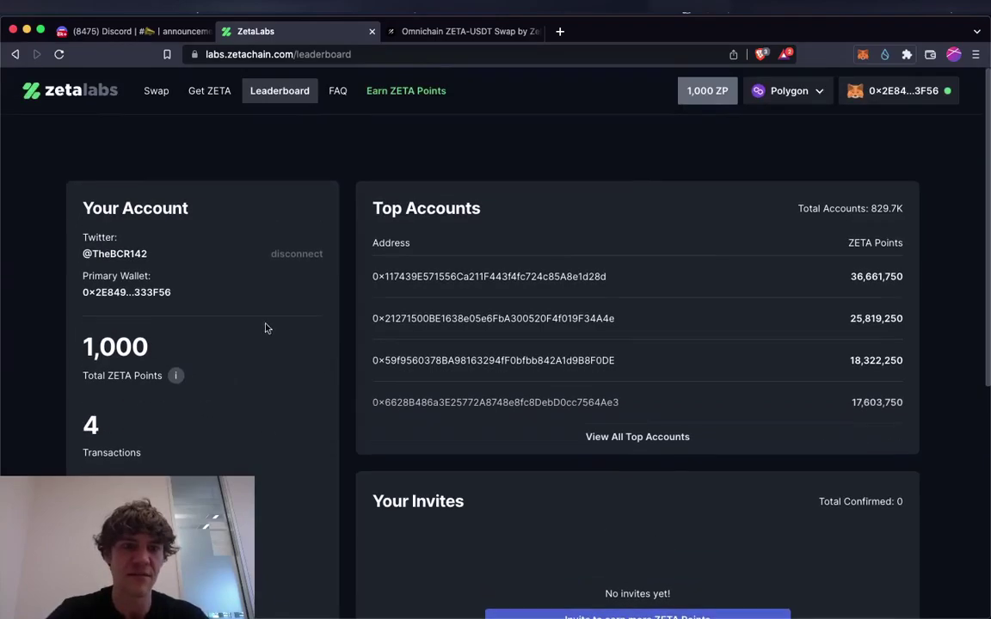
# Step: Return to the swap page, read the announcement on Omnichain Smart Contracts and Bitcoin, and dismiss it
pyautogui.click(152, 91)
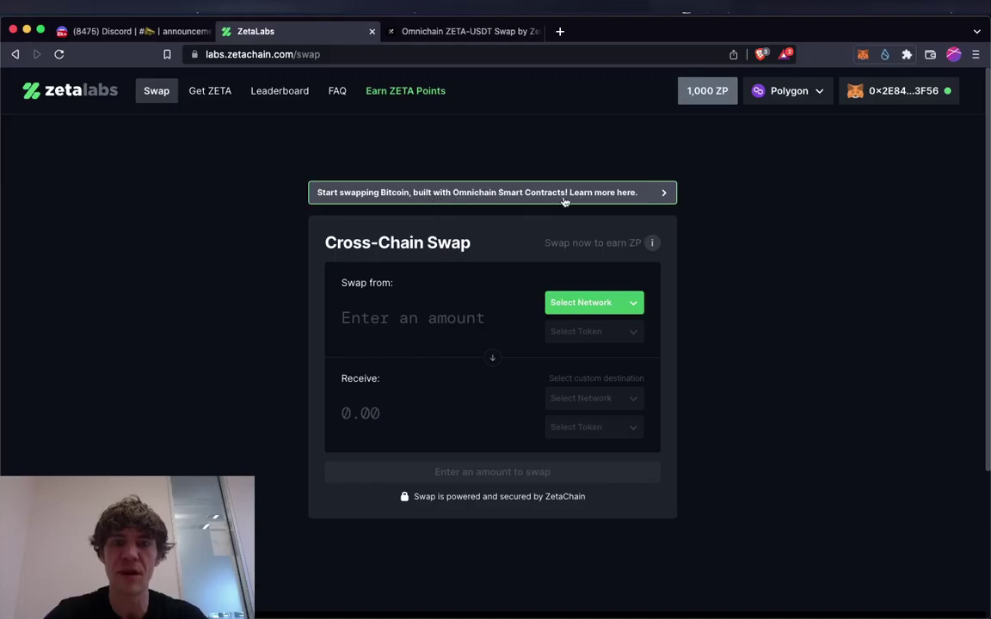
pyautogui.click(663, 195)
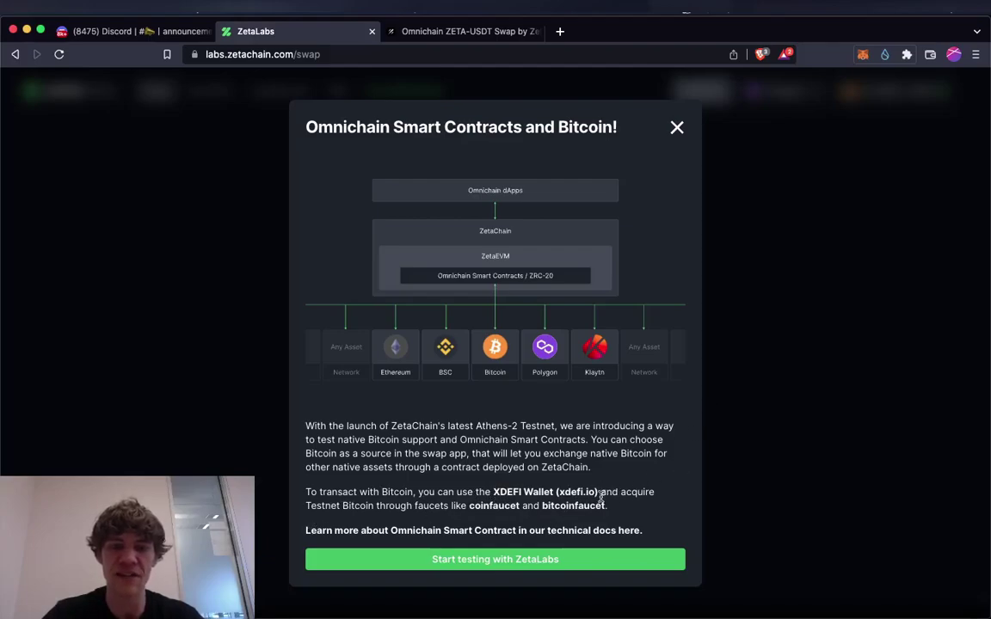
pyautogui.click(572, 561)
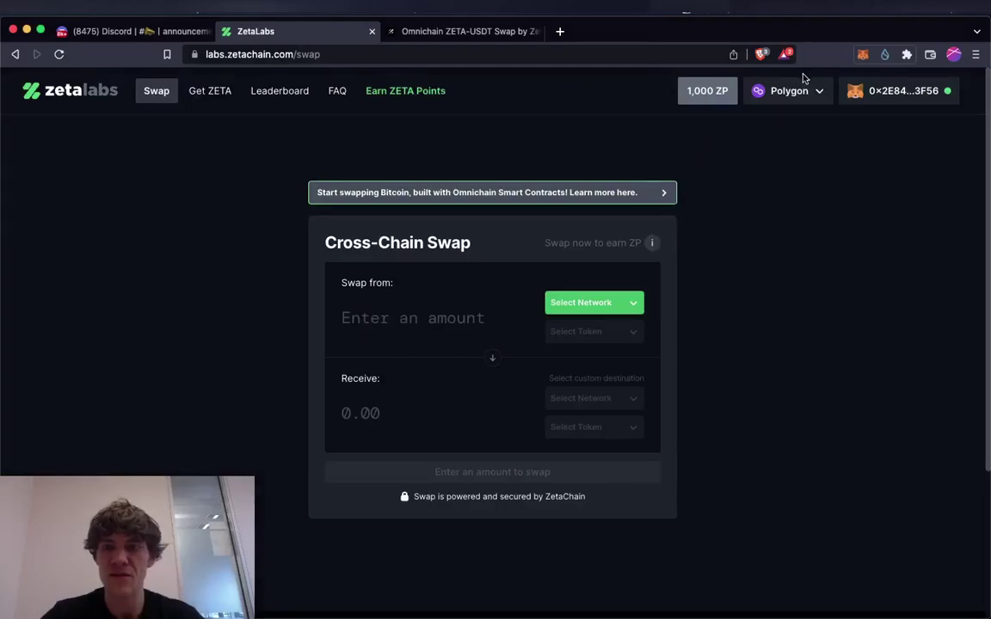
# Step: Look through the installed browser extensions to check the available wallets
pyautogui.click(907, 54)
pyautogui.scroll(-2, 813, 223)
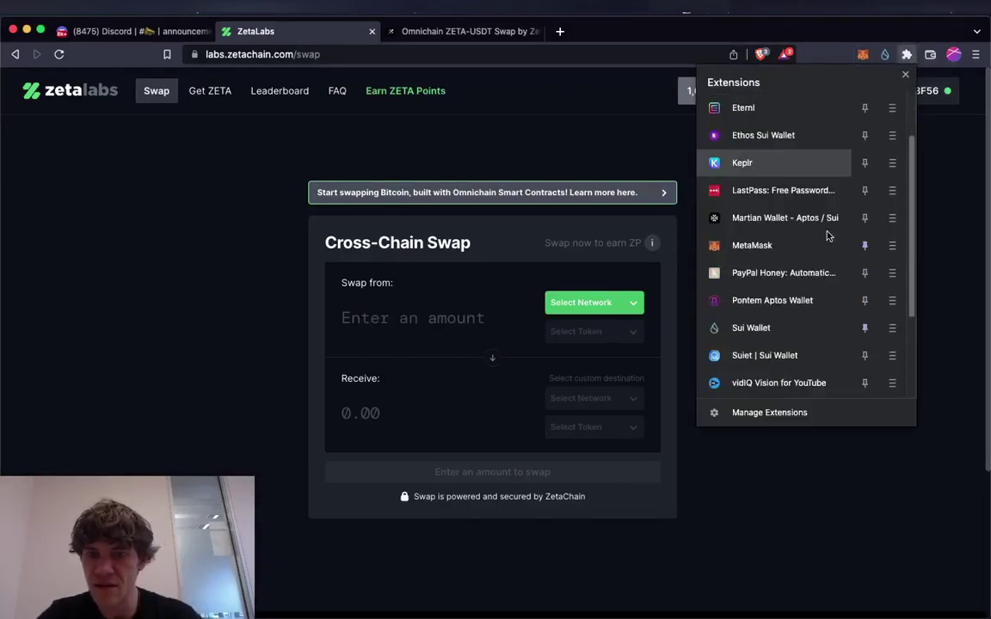
pyautogui.scroll(-3, 827, 234)
pyautogui.click(693, 417)
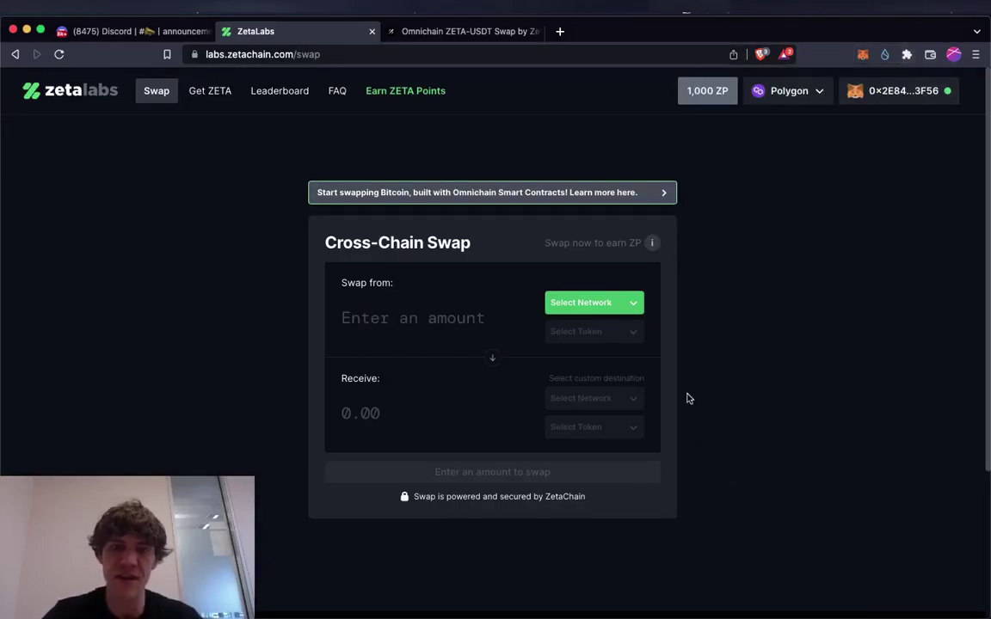
# Step: Request testnet ZETA assets to the connected wallet from the ZetaLabs faucet
pyautogui.click(218, 98)
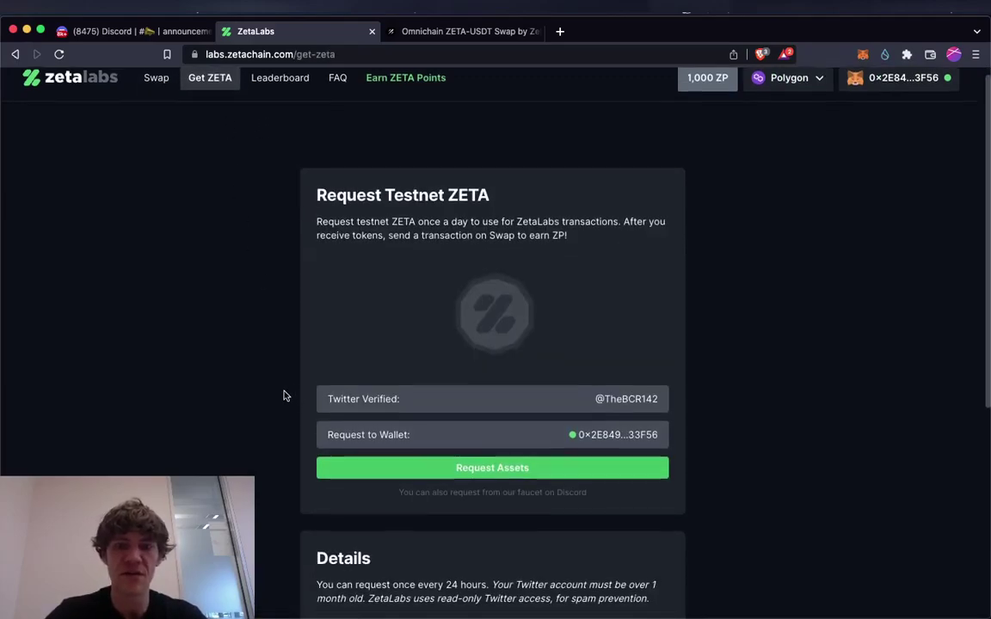
pyautogui.scroll(-2, 281, 396)
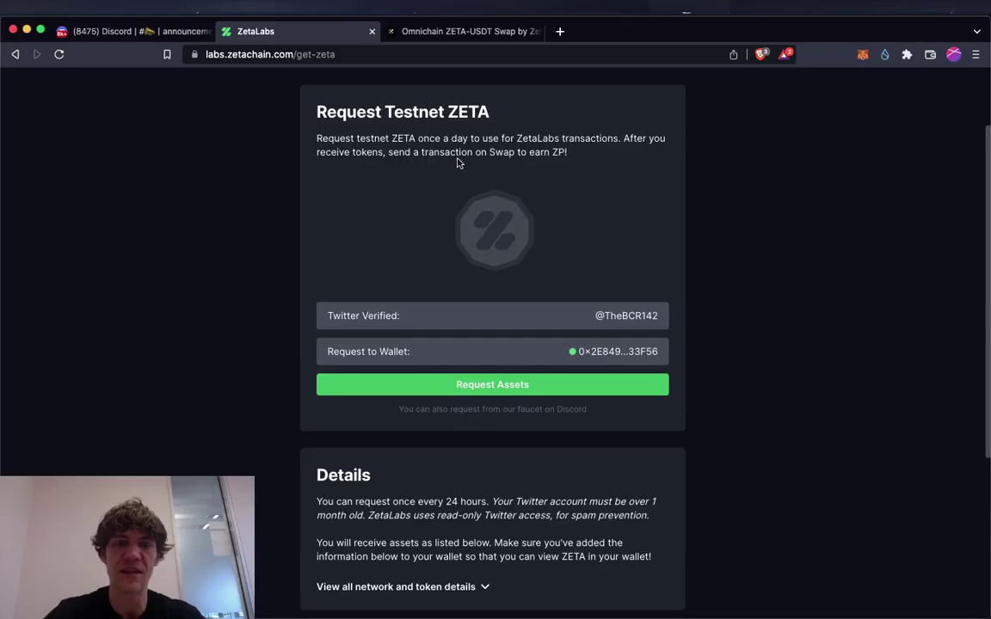
pyautogui.click(404, 386)
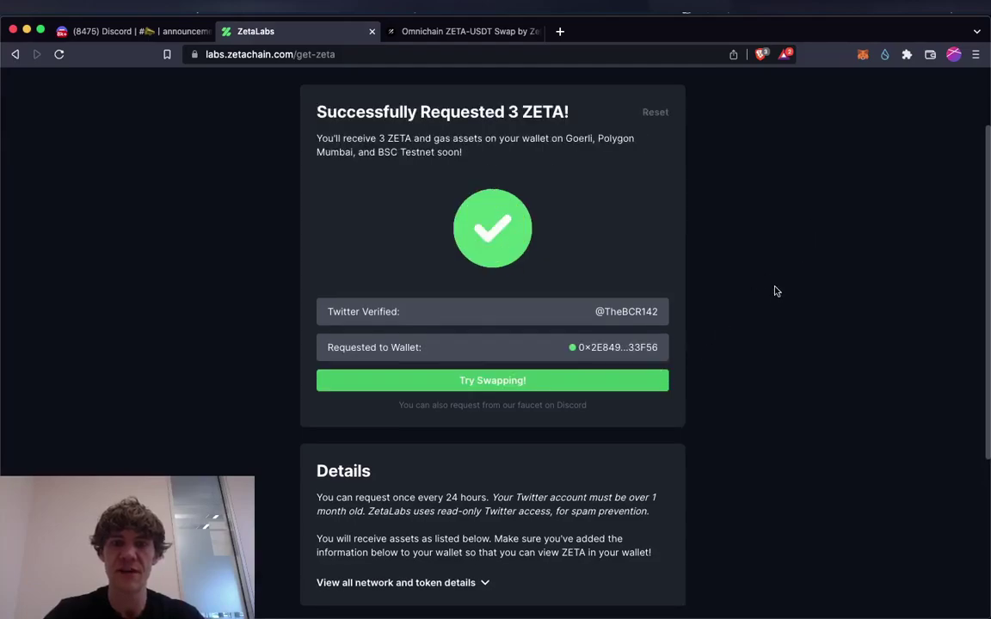
pyautogui.scroll(2, 769, 312)
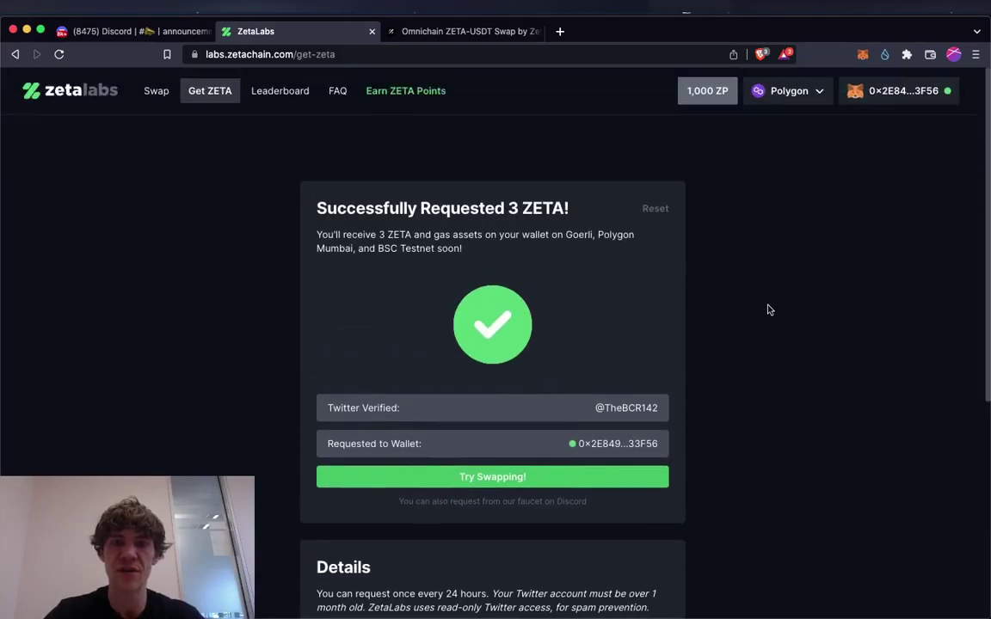
# Step: Look over the ZetaLabs leaderboard and the frequently asked questions
pyautogui.click(289, 92)
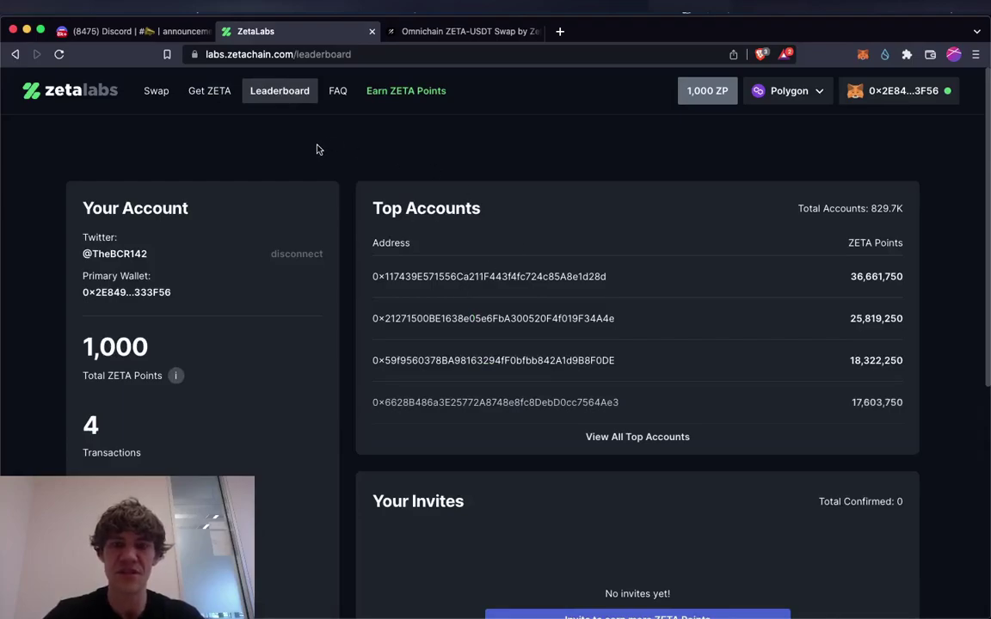
pyautogui.click(336, 90)
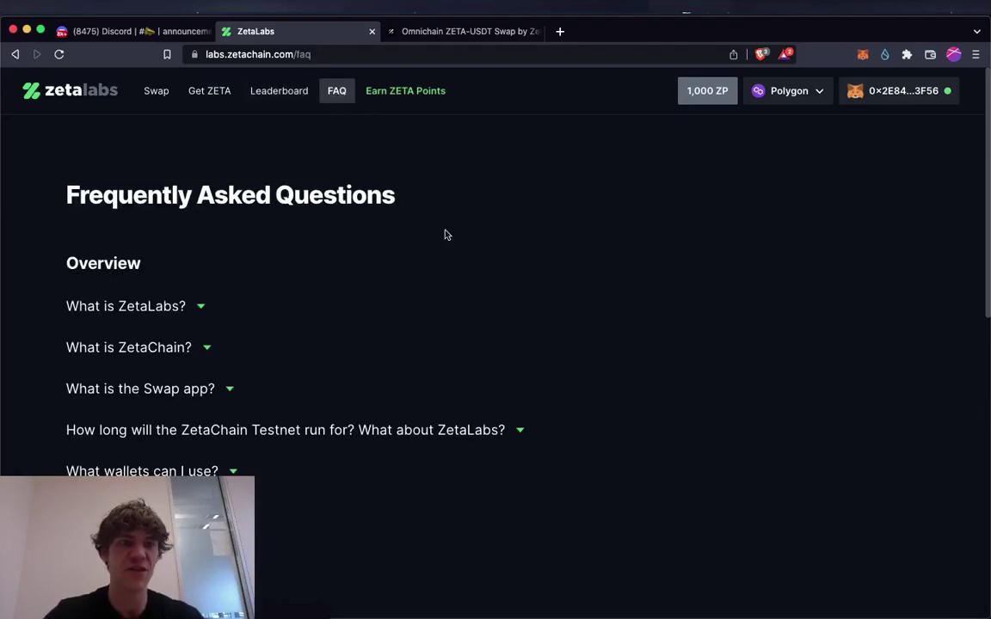
pyautogui.scroll(-5, 441, 226)
pyautogui.scroll(5, 460, 230)
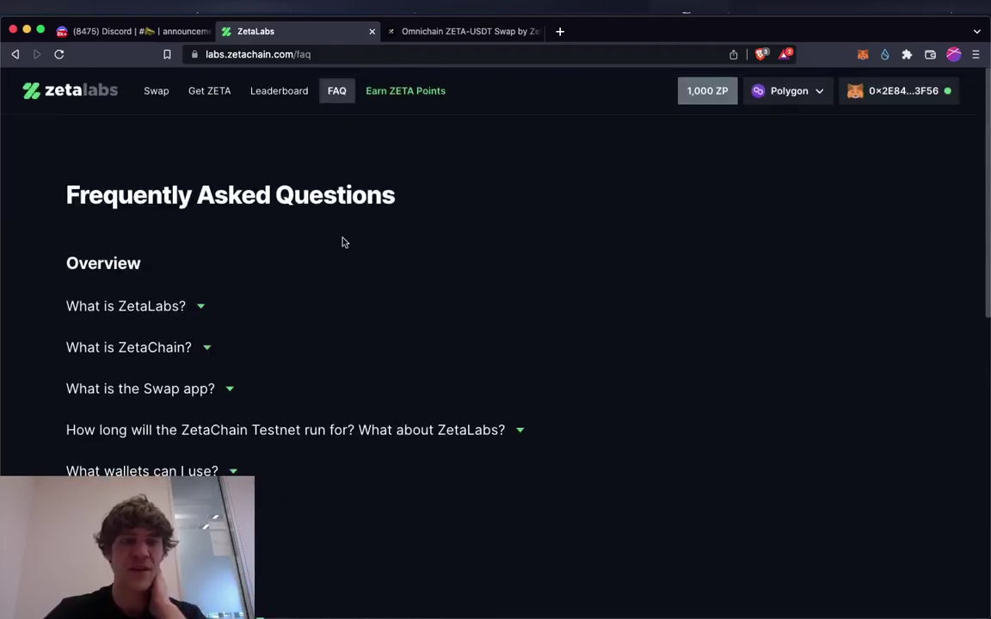
# Step: Set the ZetaLabs swap's source network to Goerli after expanding the Galxe swap campaign's instructions on gas faucets
pyautogui.click(159, 94)
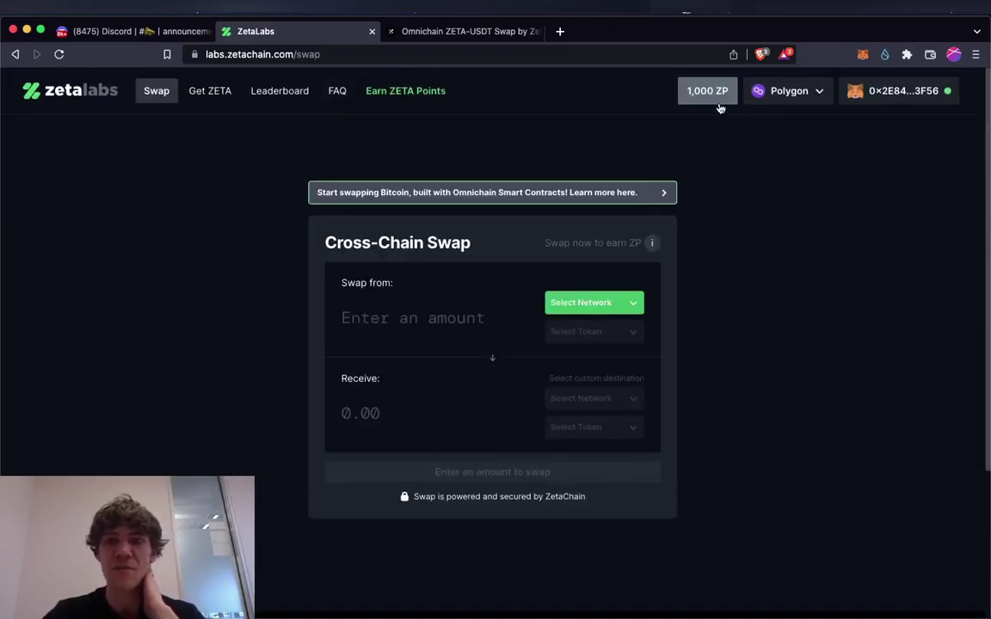
pyautogui.moveTo(651, 246)
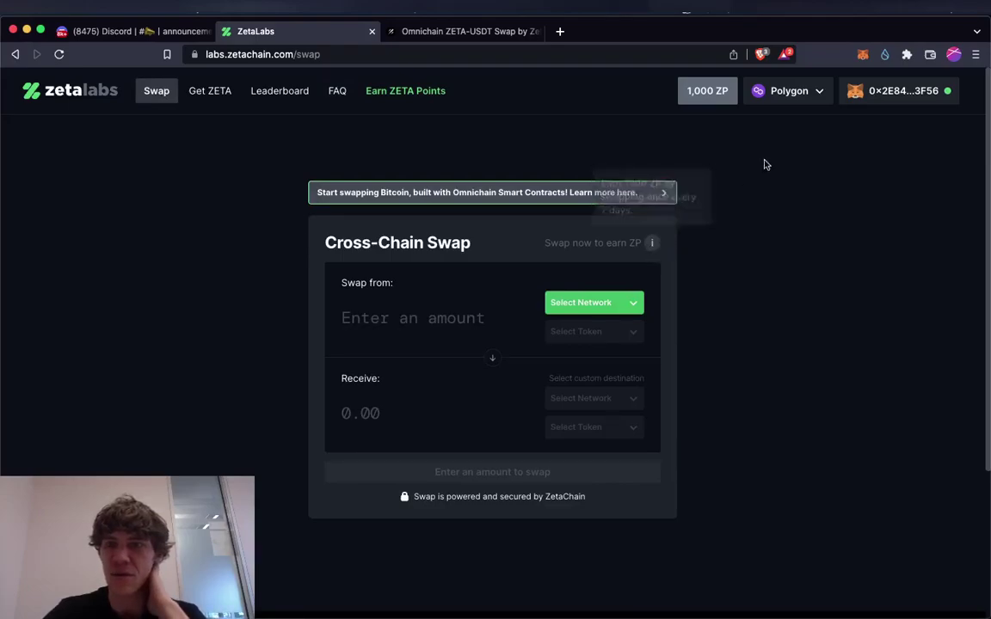
pyautogui.click(600, 304)
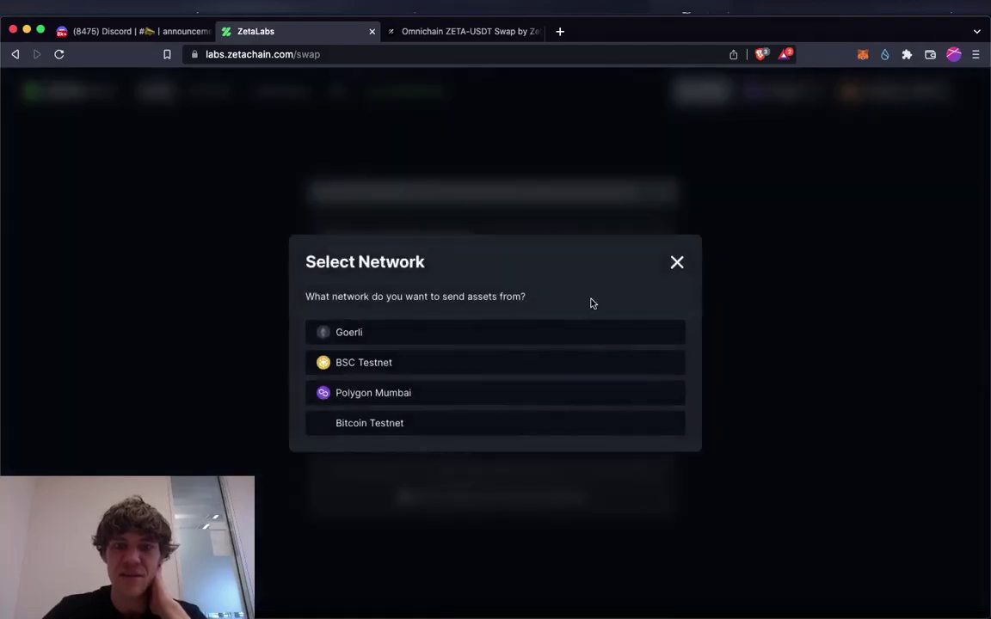
pyautogui.click(429, 31)
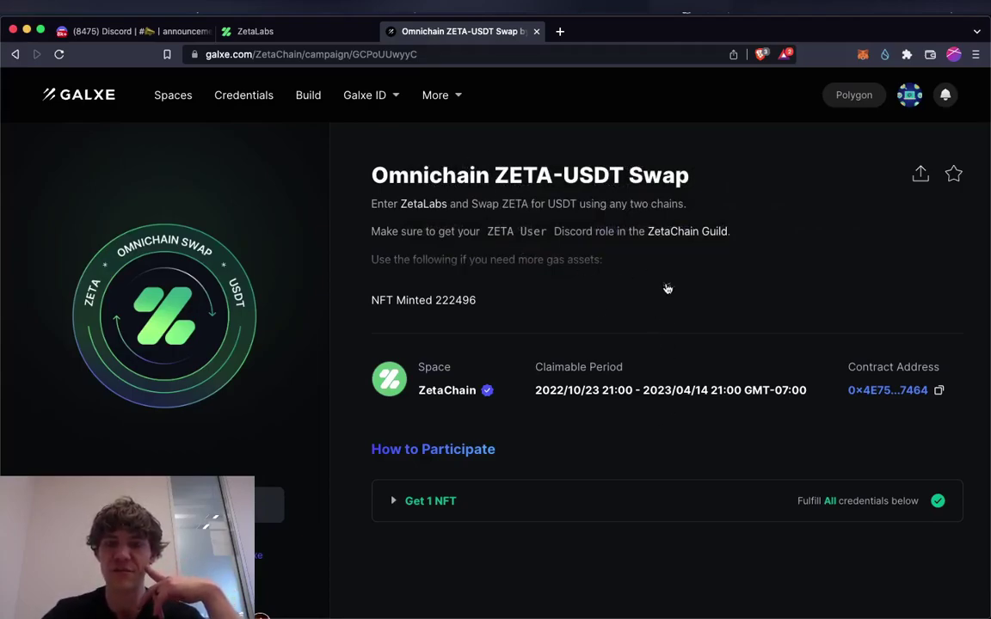
pyautogui.click(668, 285)
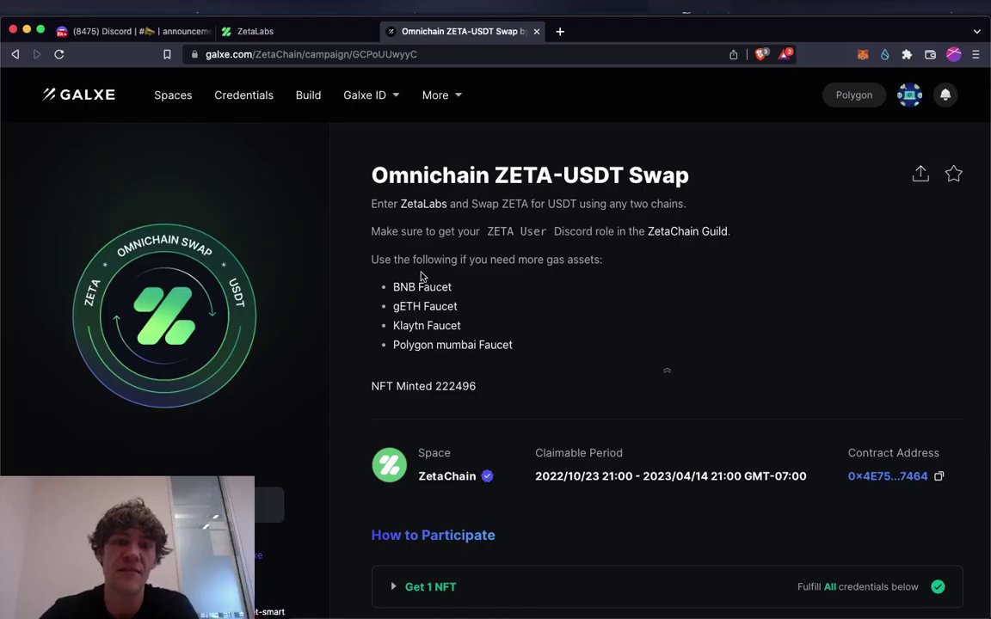
pyautogui.click(325, 26)
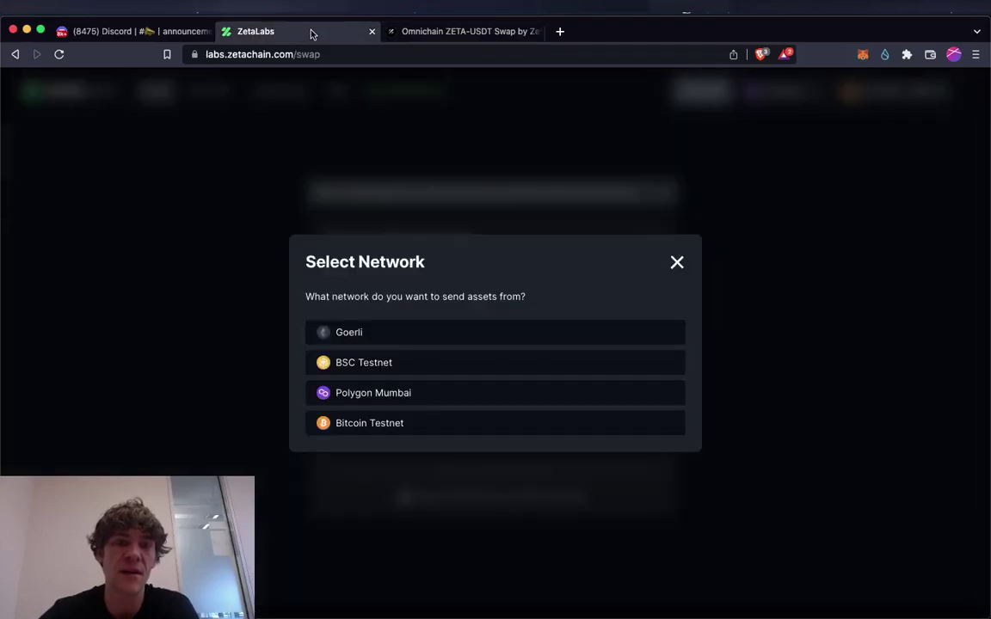
pyautogui.click(370, 331)
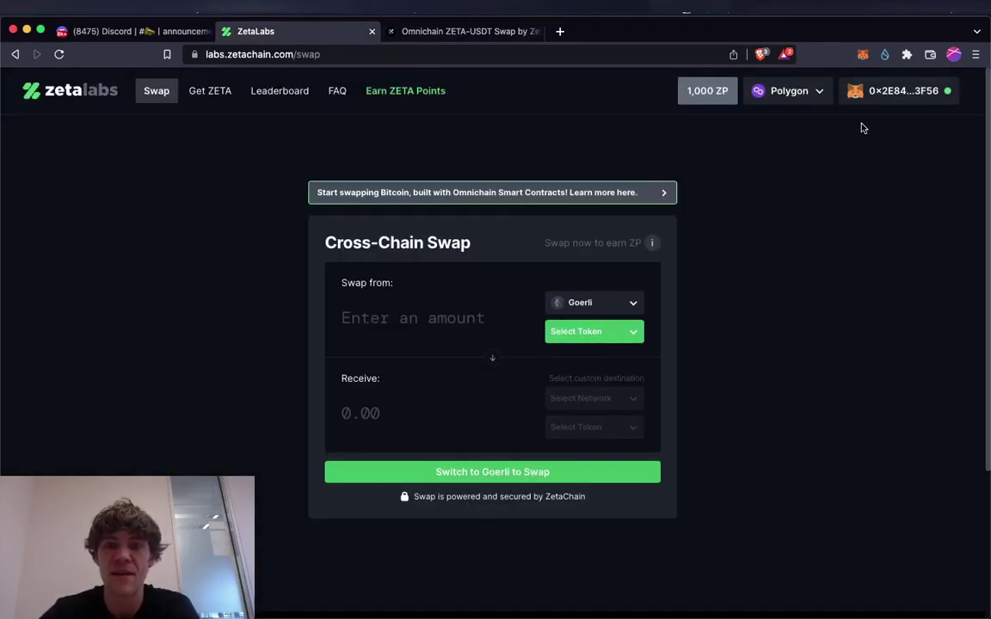
# Step: Check the Galxe campaign's gas faucet list and choose ZETA as the asset to send from Goerli in the ZetaLabs swap
pyautogui.click(471, 33)
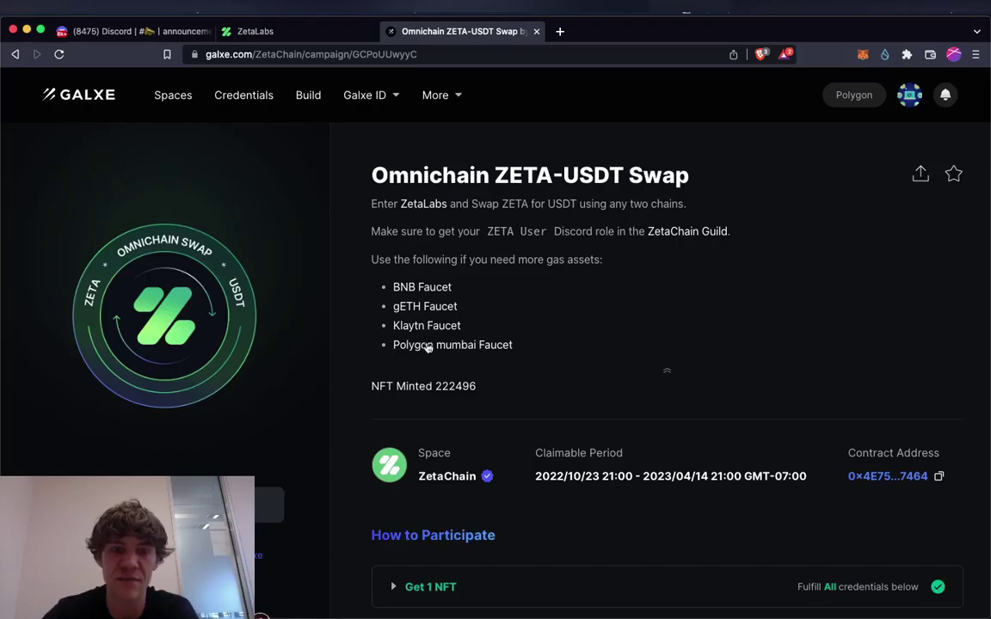
pyautogui.click(344, 40)
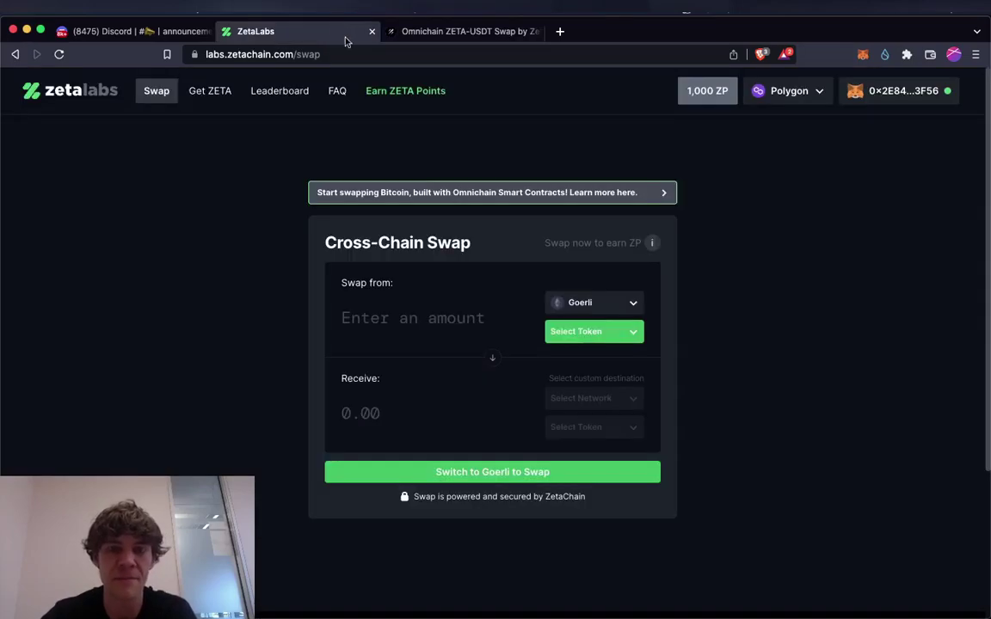
pyautogui.click(628, 332)
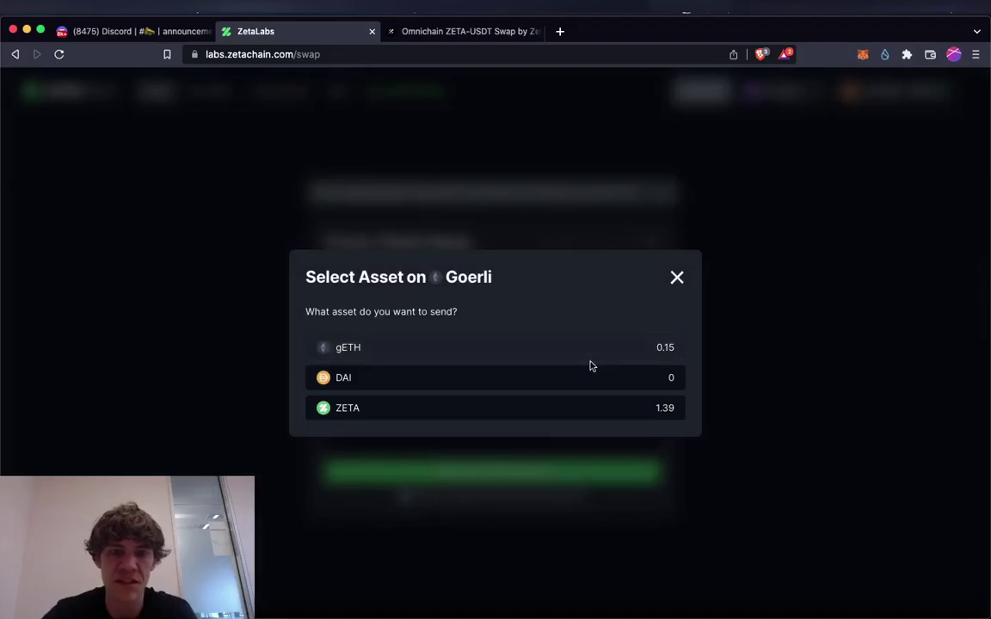
pyautogui.click(568, 418)
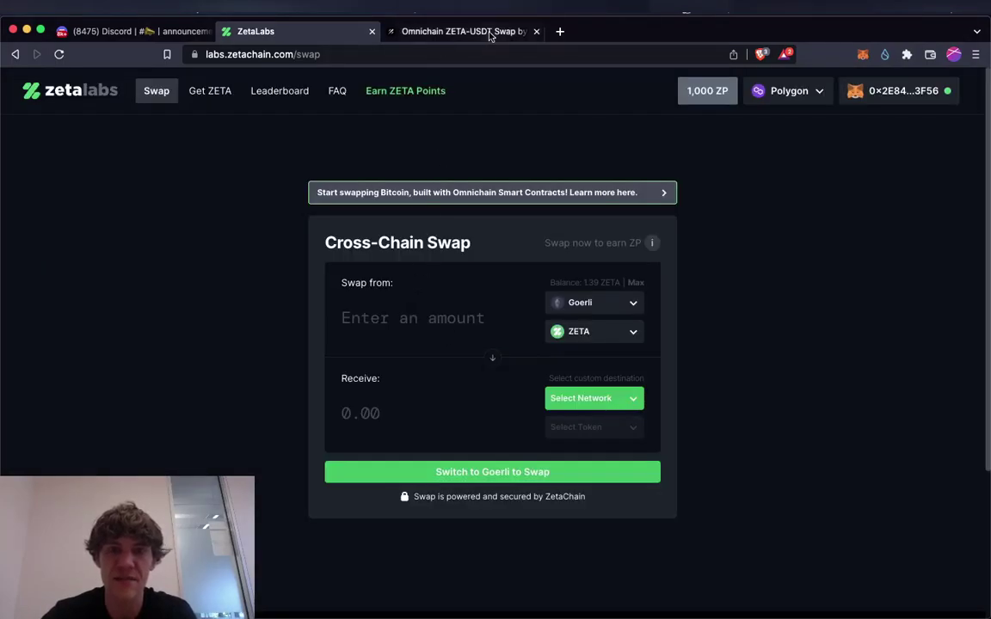
# Step: Recheck the campaign's required token pair and set the swap to receive USDT on BSC Testnet
pyautogui.click(456, 31)
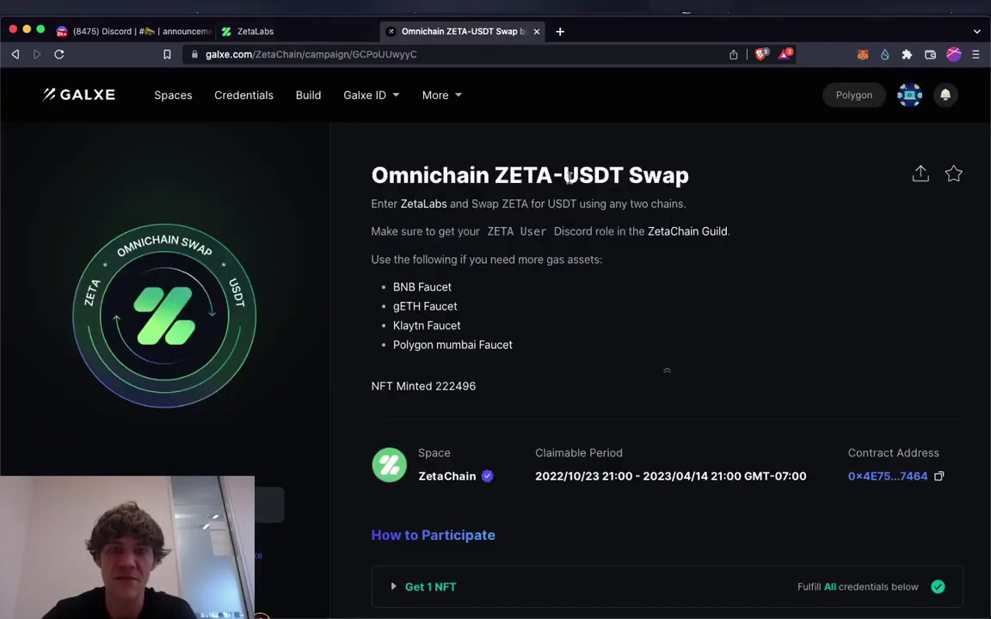
pyautogui.click(326, 30)
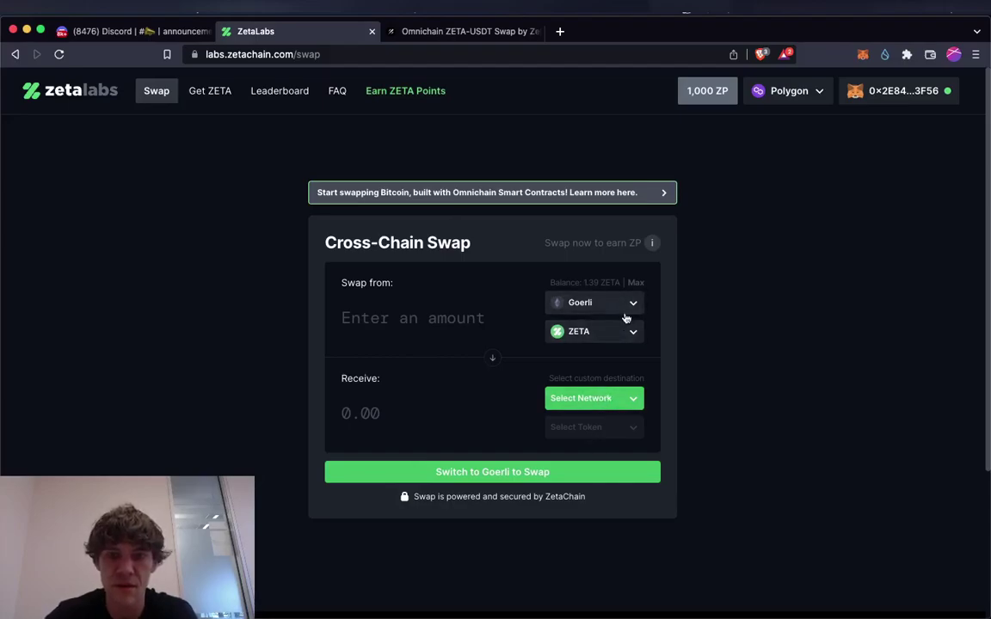
pyautogui.click(600, 408)
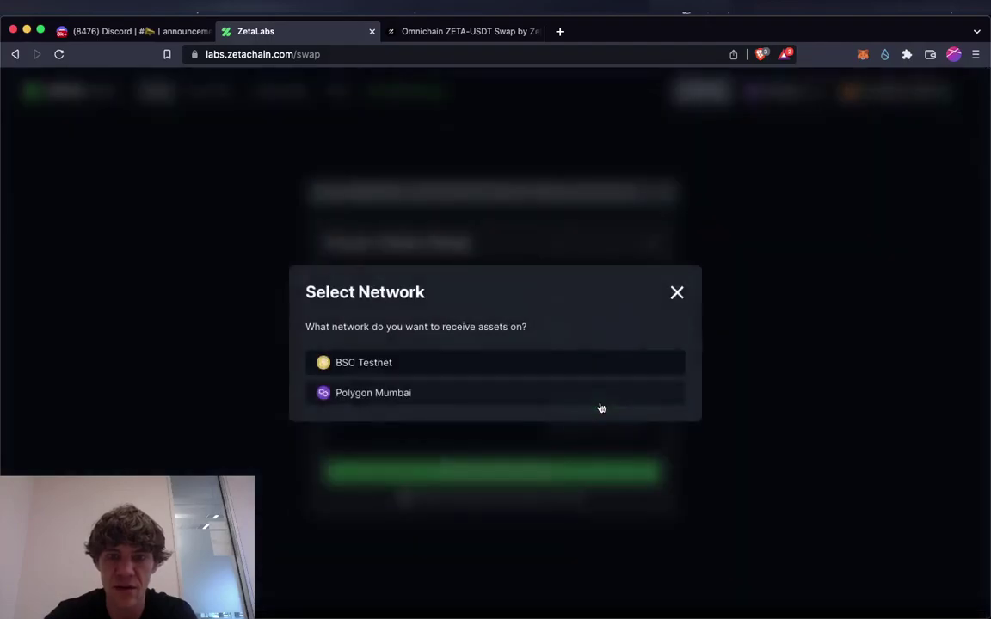
pyautogui.click(511, 367)
pyautogui.click(633, 426)
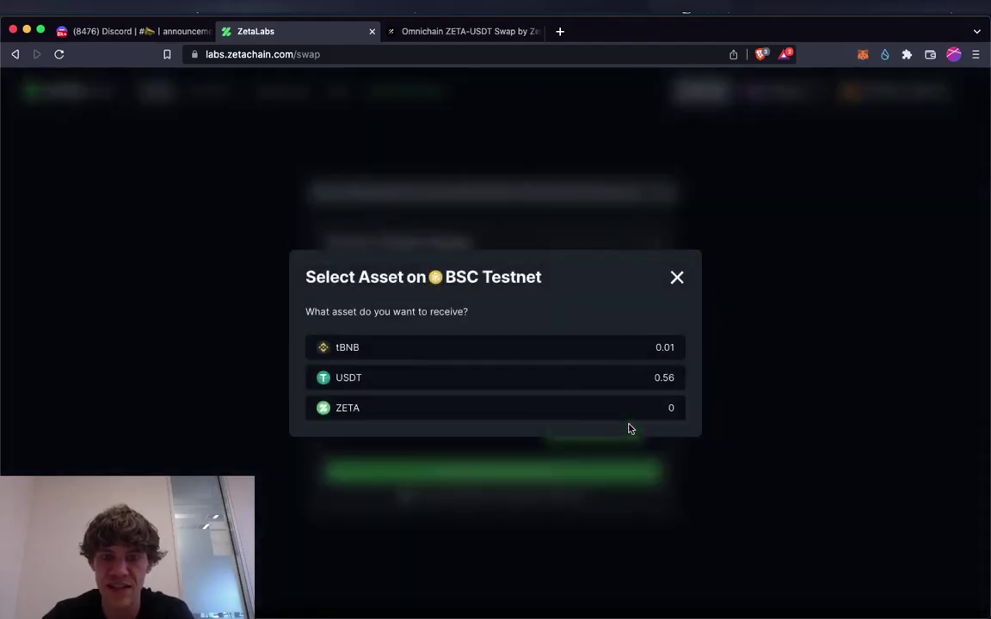
pyautogui.click(628, 377)
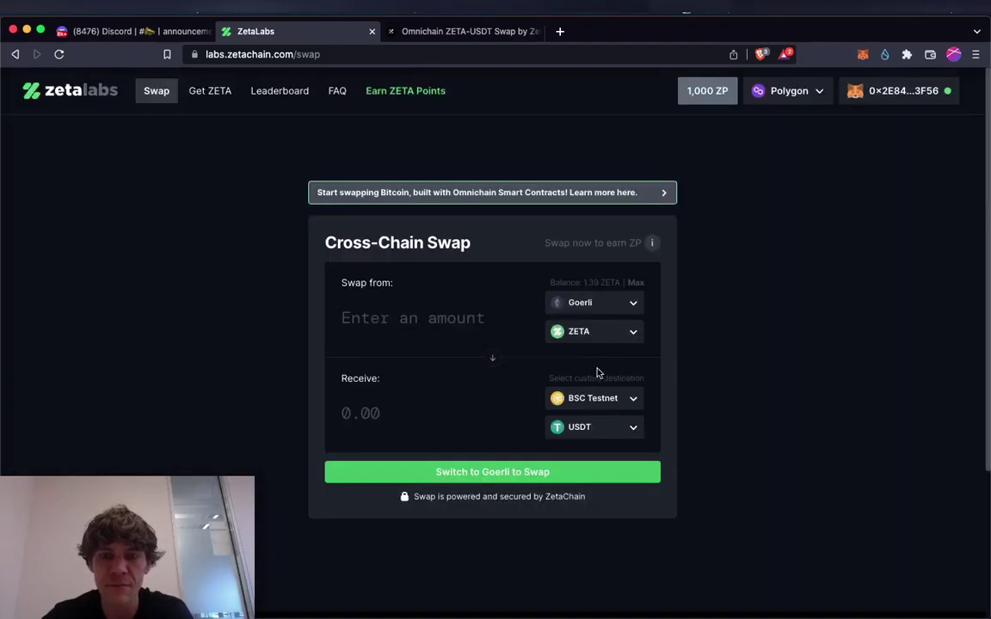
# Step: Enter 0.39 ZETA as the swap amount and switch the wallet's network to Goerli
pyautogui.click(416, 320)
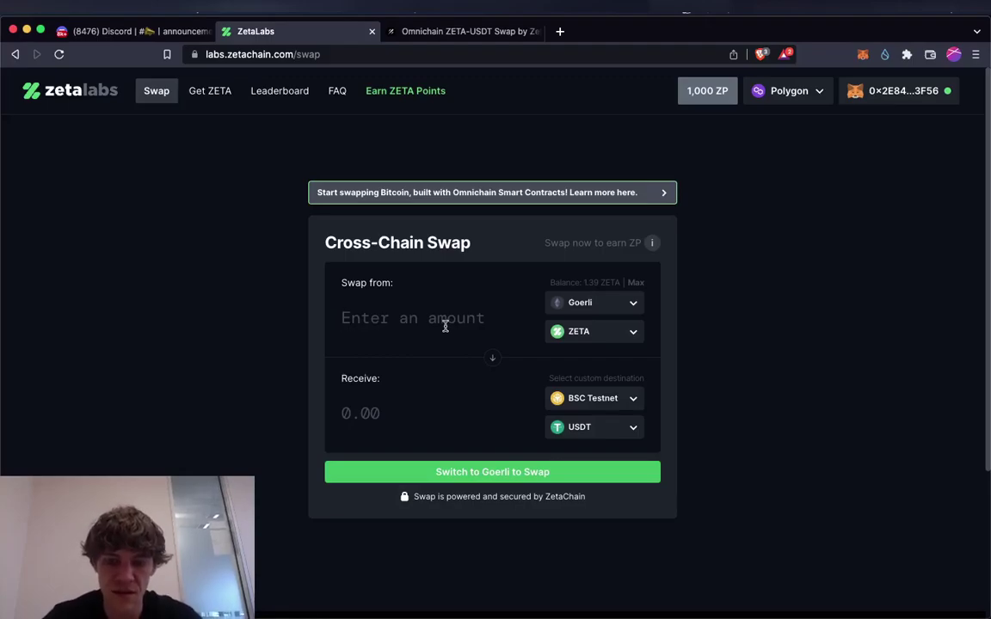
pyautogui.write('0.39')
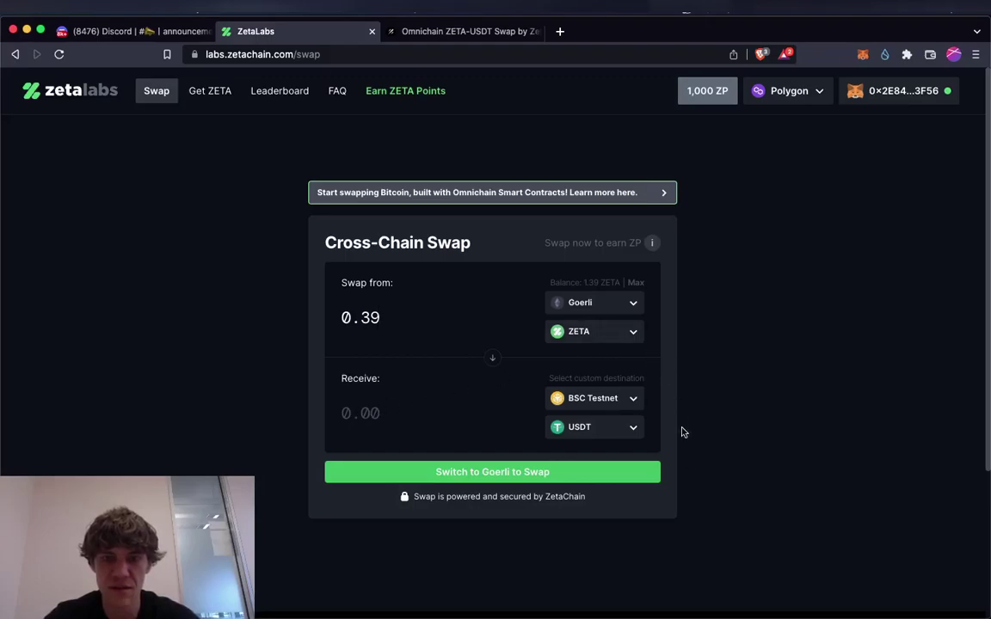
pyautogui.click(508, 475)
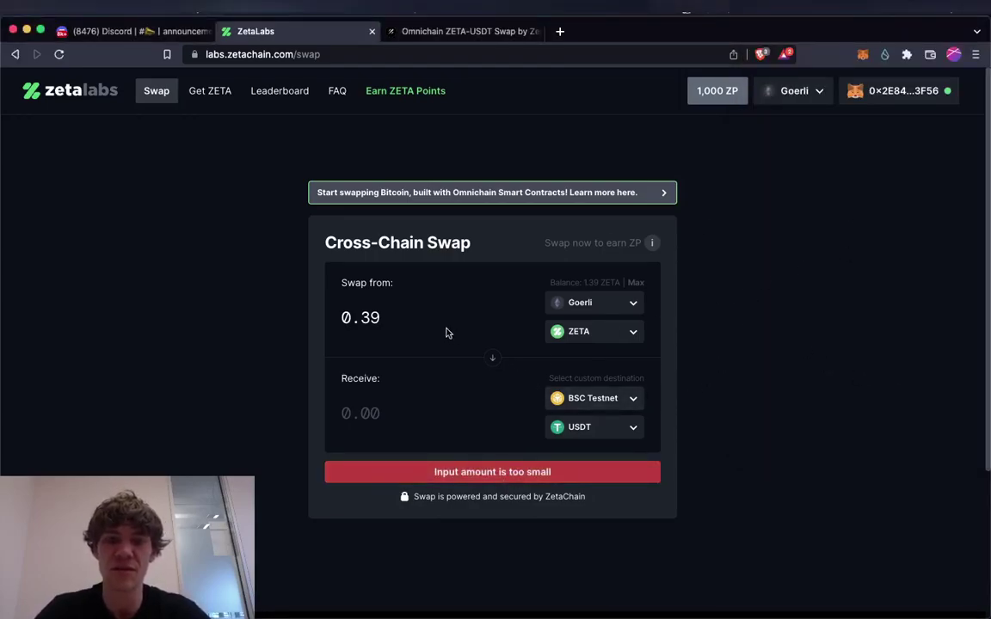
# Step: Set the swap amount to the maximum available ZETA balance on Goerli
pyautogui.click(386, 317)
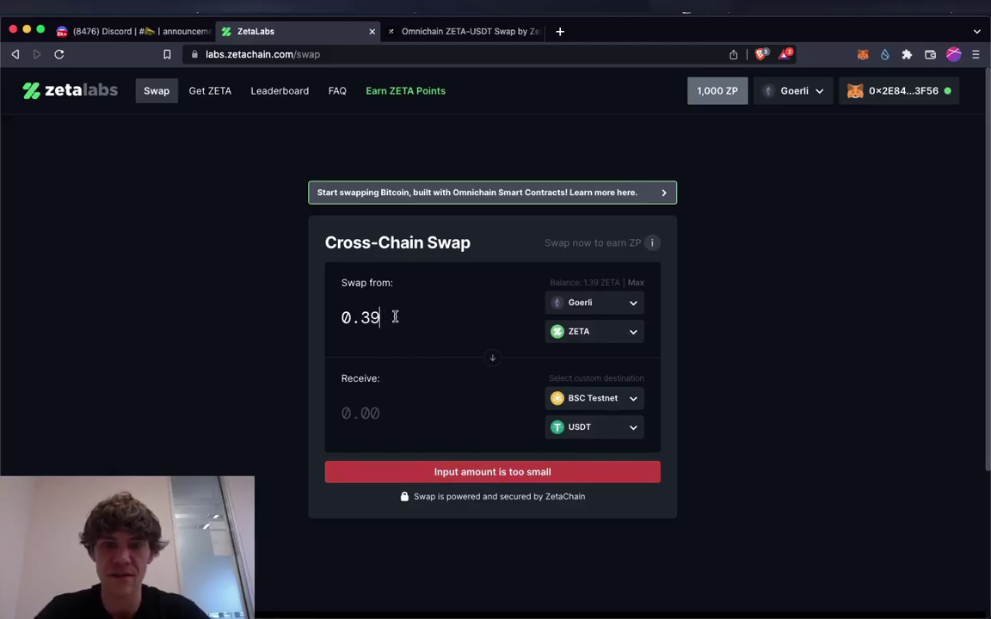
pyautogui.click(637, 283)
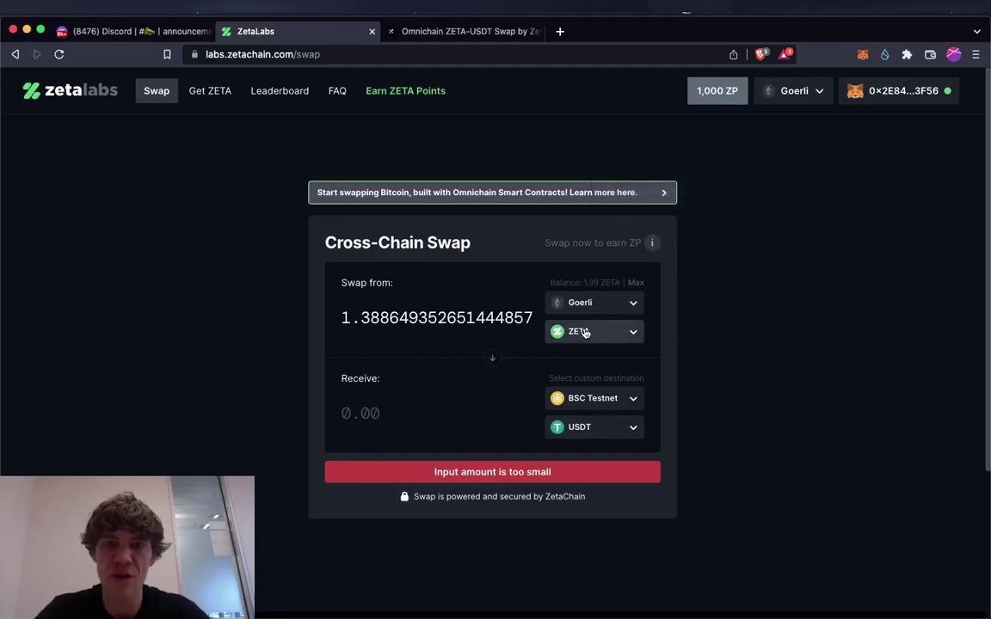
# Step: Change the receiving network to Polygon Mumbai and check which assets can be received there
pyautogui.click(613, 402)
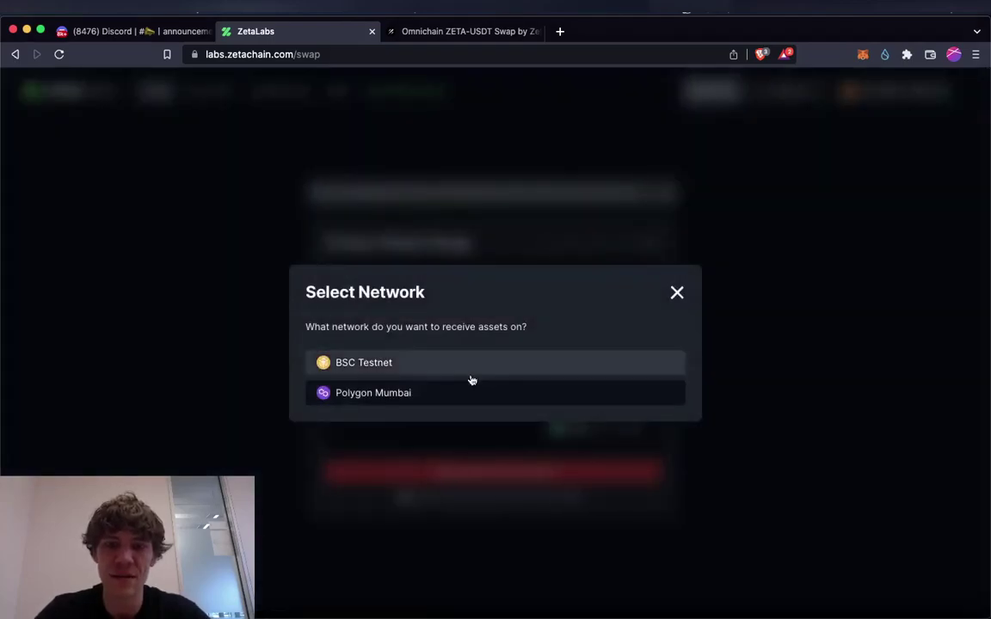
pyautogui.click(468, 394)
pyautogui.click(602, 428)
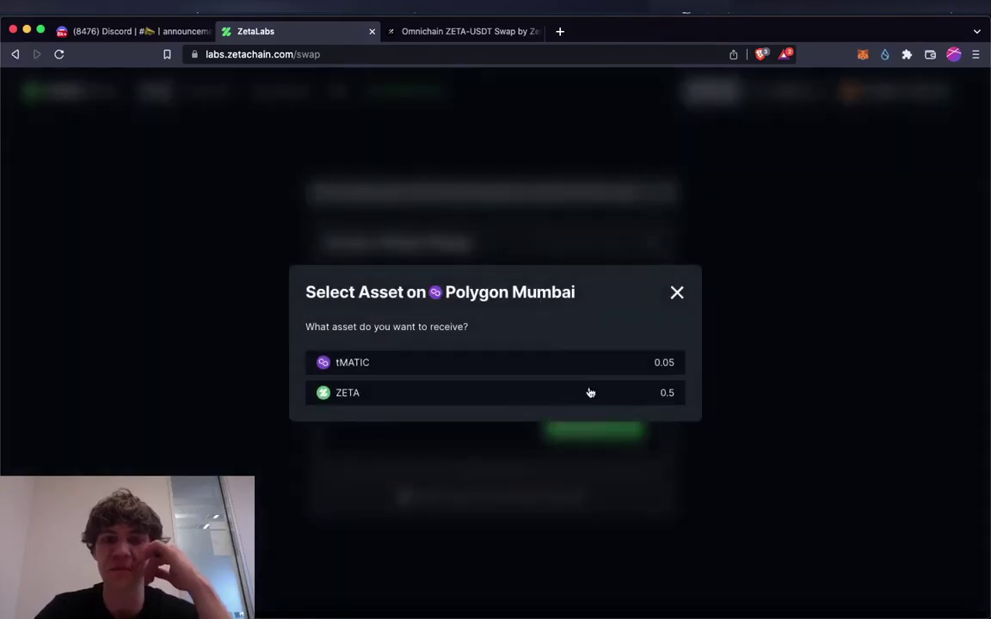
pyautogui.click(757, 371)
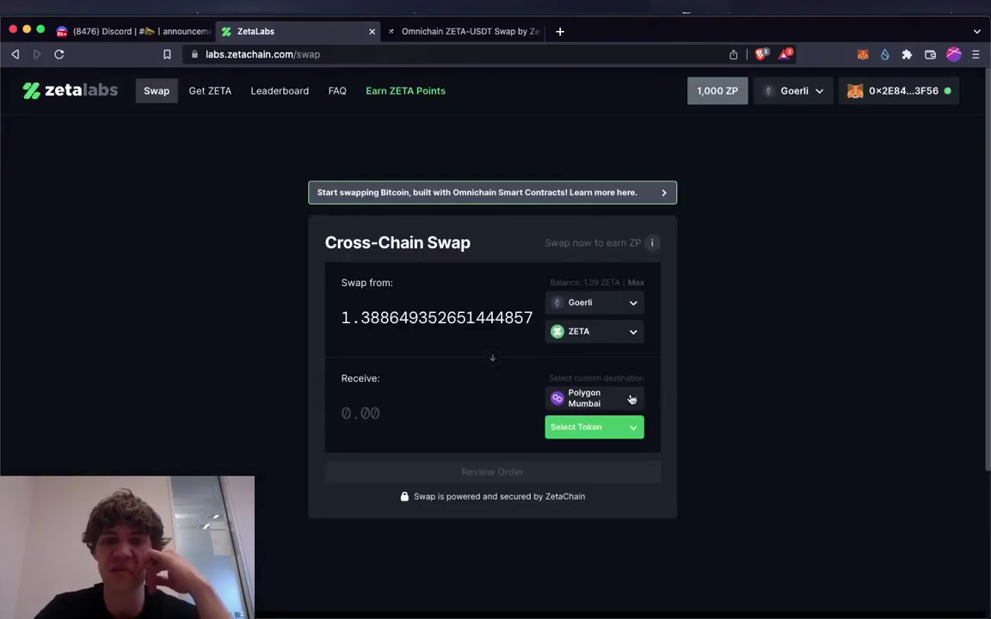
# Step: Change the source network to BSC Testnet and check which assets can be sent from it
pyautogui.click(631, 299)
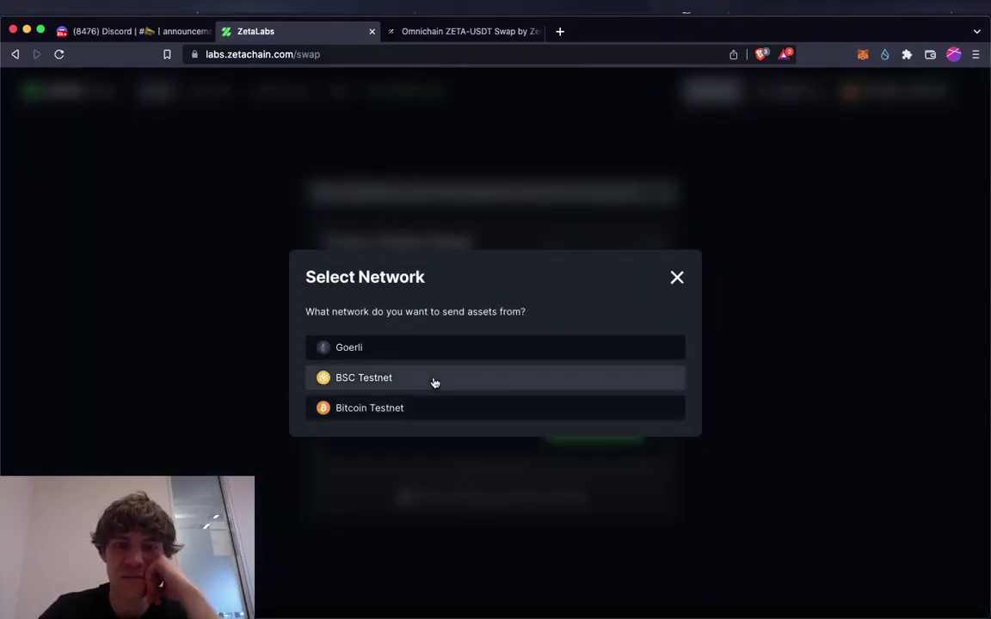
pyautogui.click(433, 381)
pyautogui.click(602, 332)
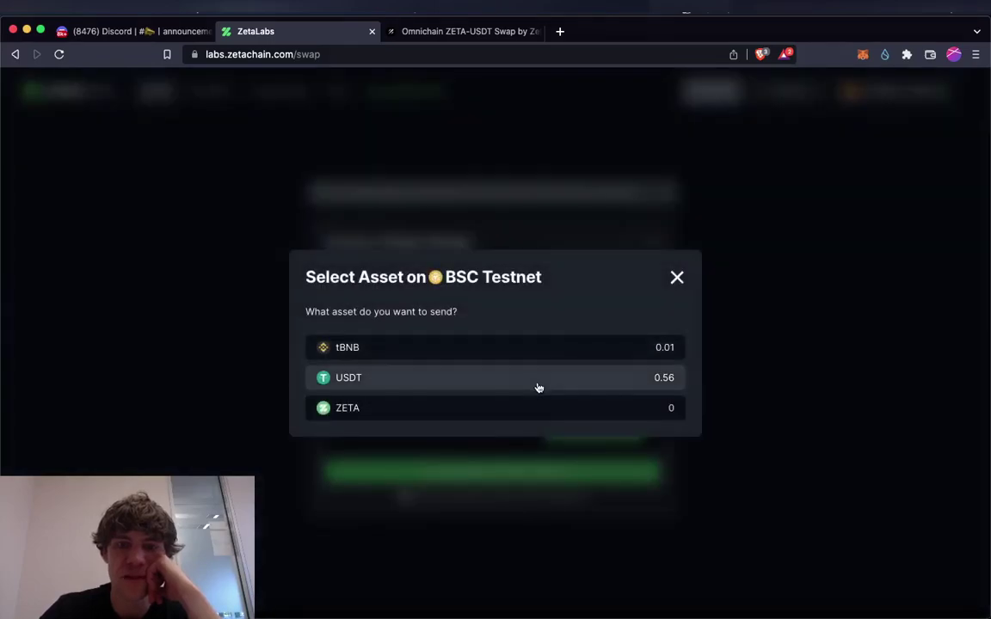
pyautogui.click(774, 352)
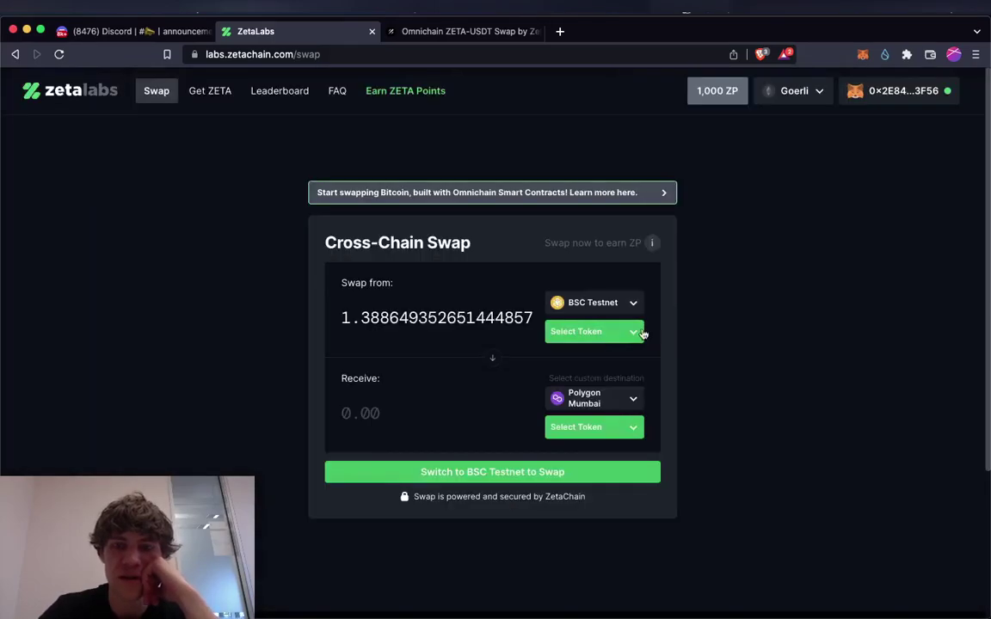
# Step: Change the receiving network to Goerli and set the swap to send ZETA from Polygon Mumbai
pyautogui.click(626, 399)
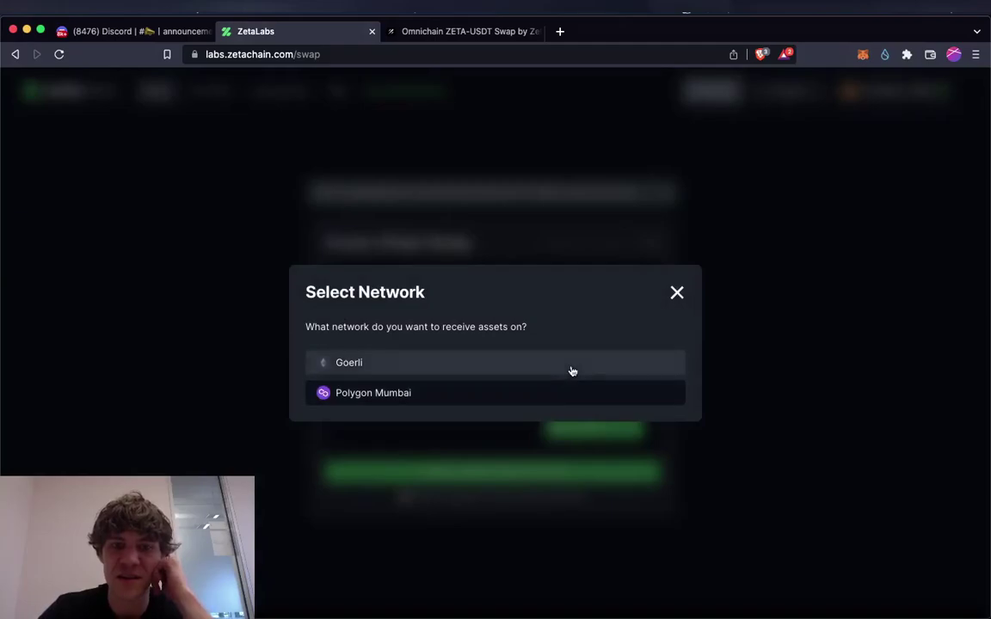
pyautogui.click(570, 369)
pyautogui.click(622, 312)
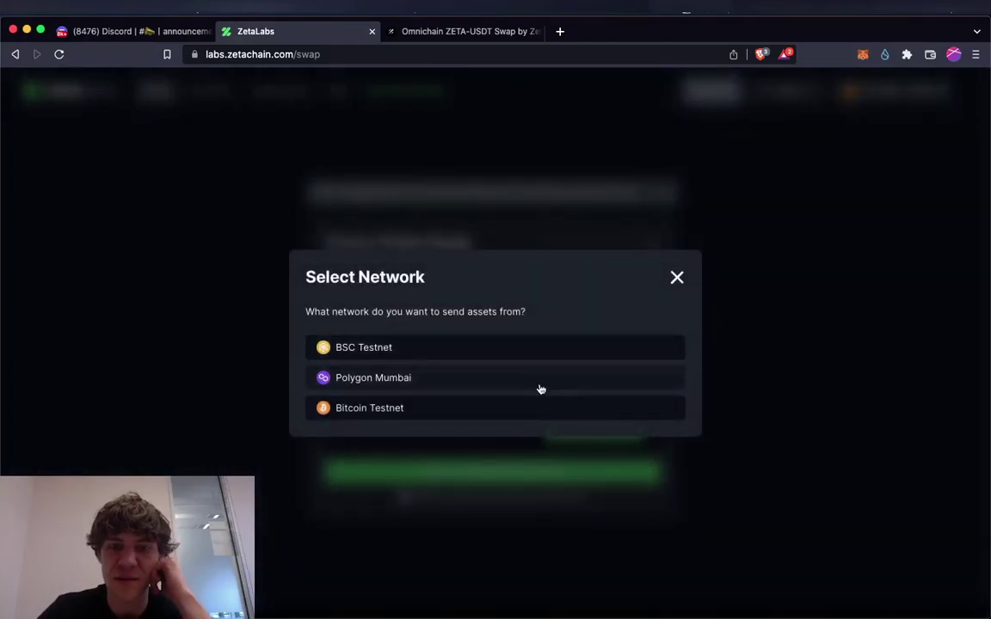
pyautogui.click(542, 381)
pyautogui.click(633, 338)
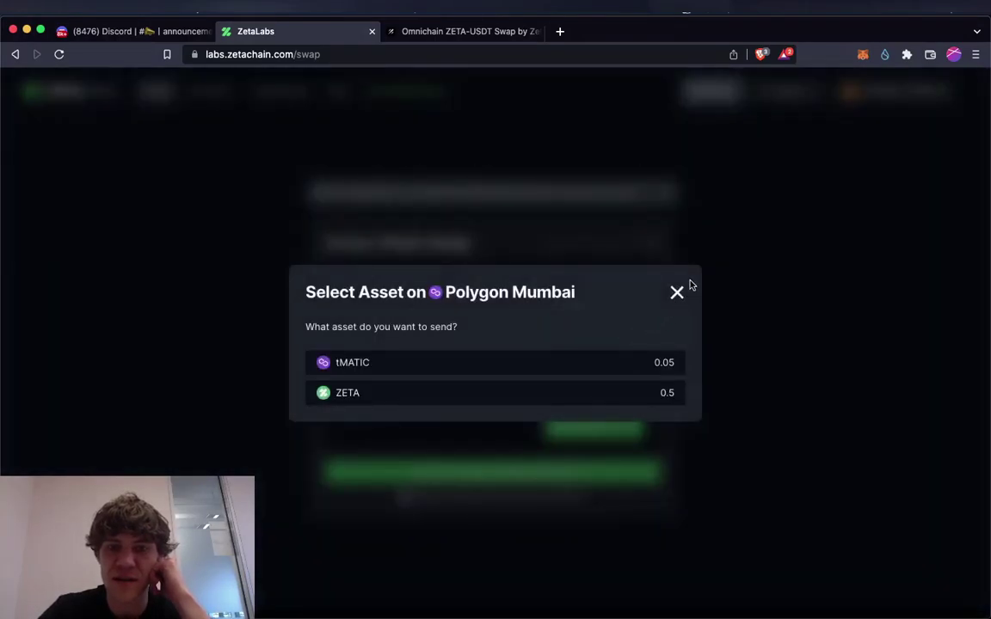
pyautogui.click(680, 293)
pyautogui.click(606, 336)
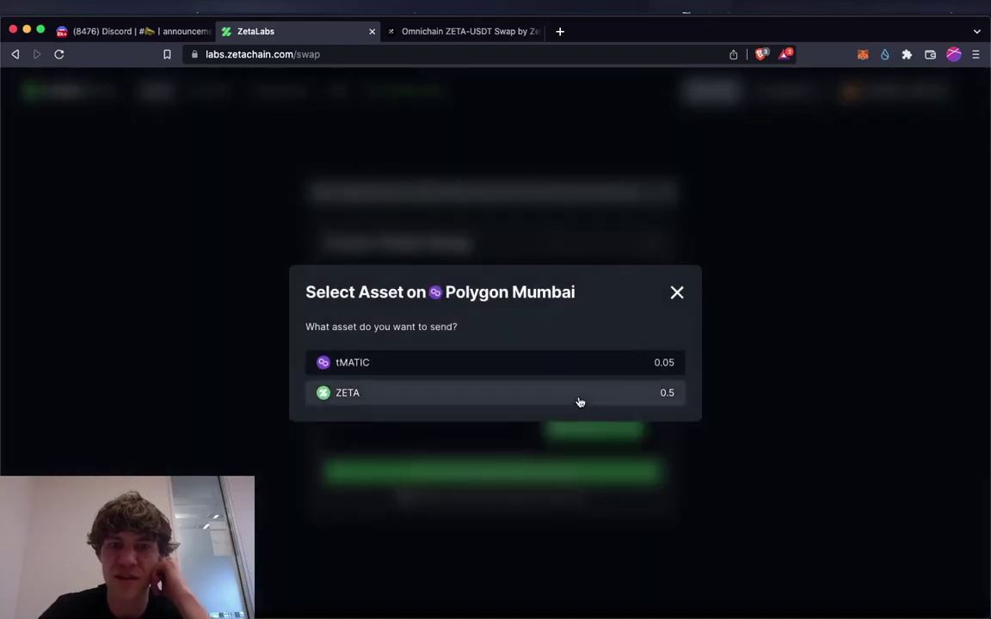
pyautogui.click(580, 399)
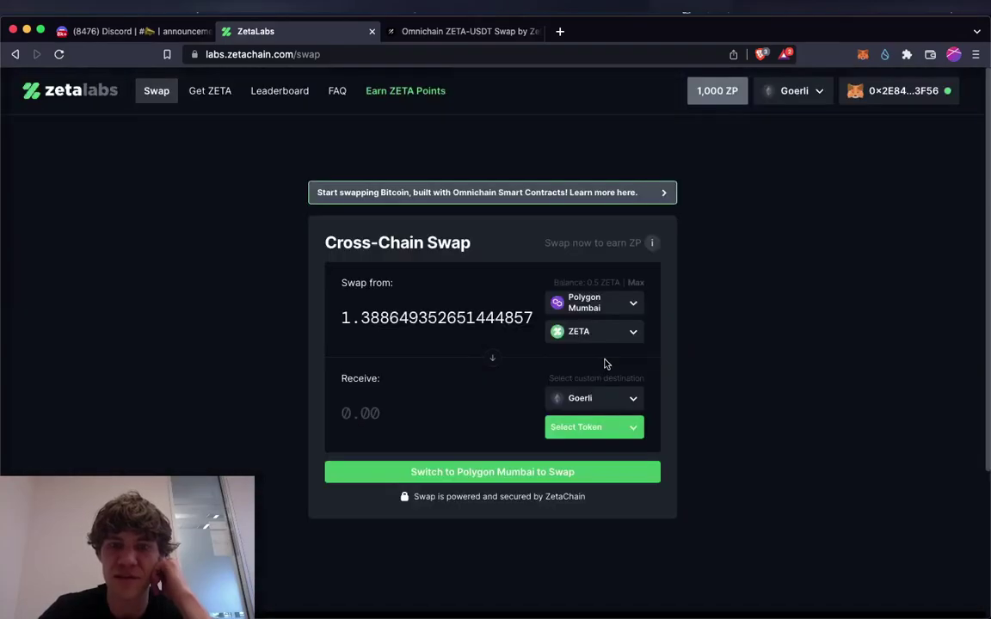
# Step: Check the assets receivable on Goerli and set the swap to receive USDT on BSC Testnet instead
pyautogui.click(625, 427)
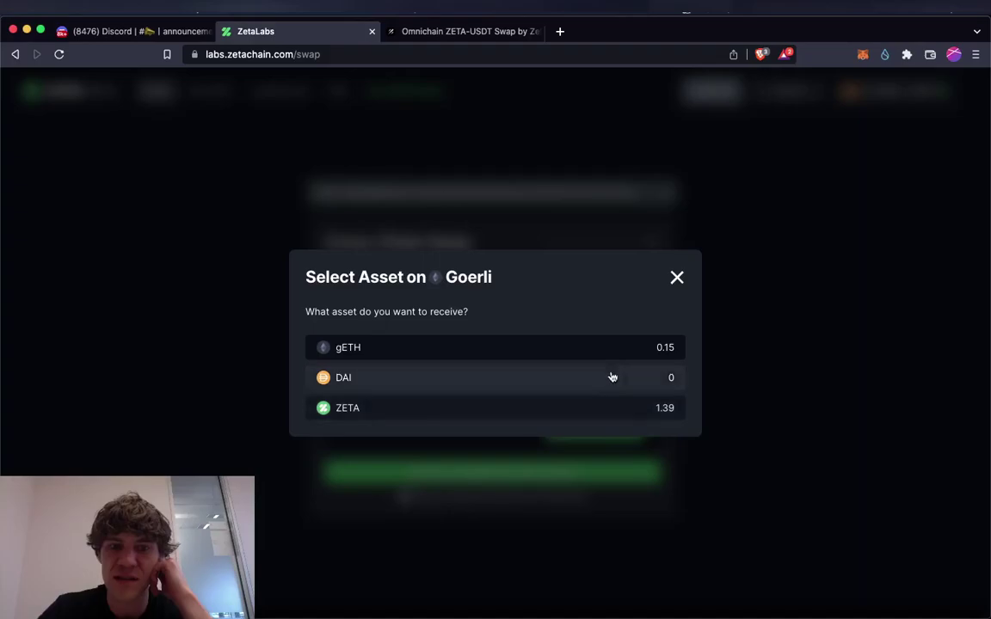
pyautogui.click(678, 281)
pyautogui.click(617, 401)
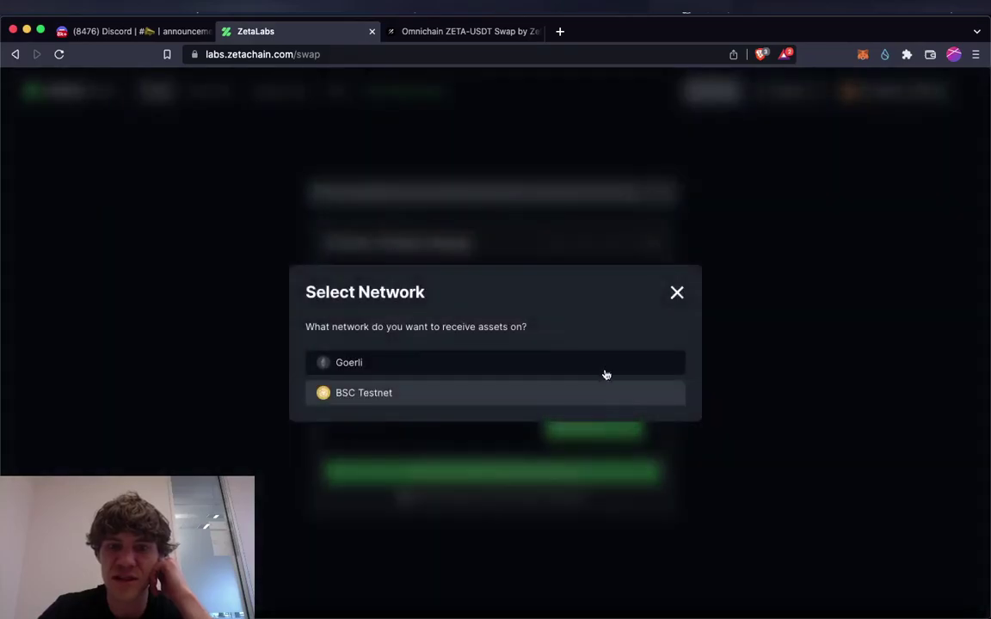
pyautogui.click(594, 404)
pyautogui.click(602, 425)
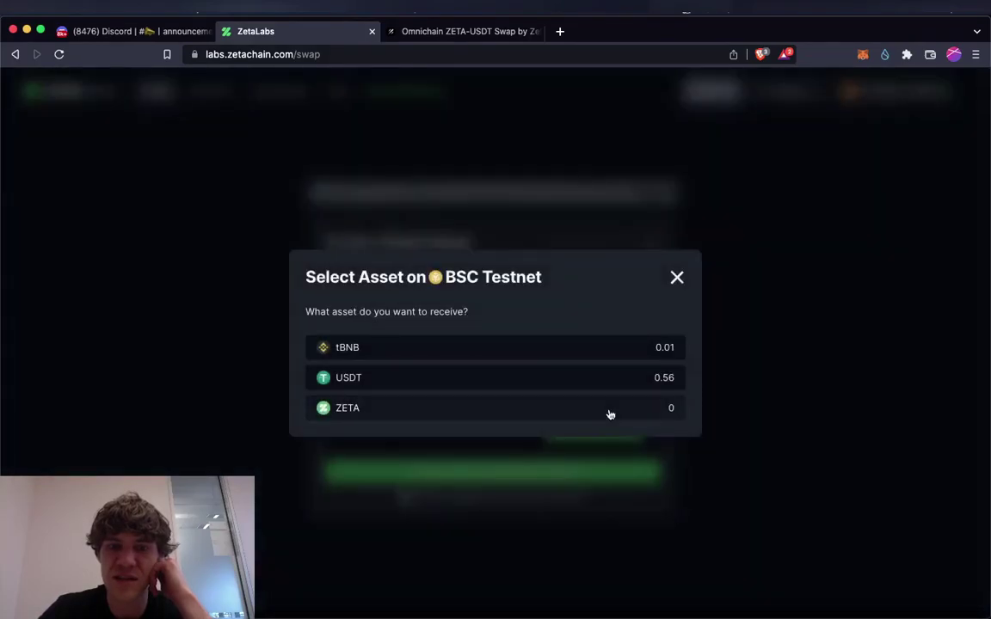
pyautogui.click(609, 387)
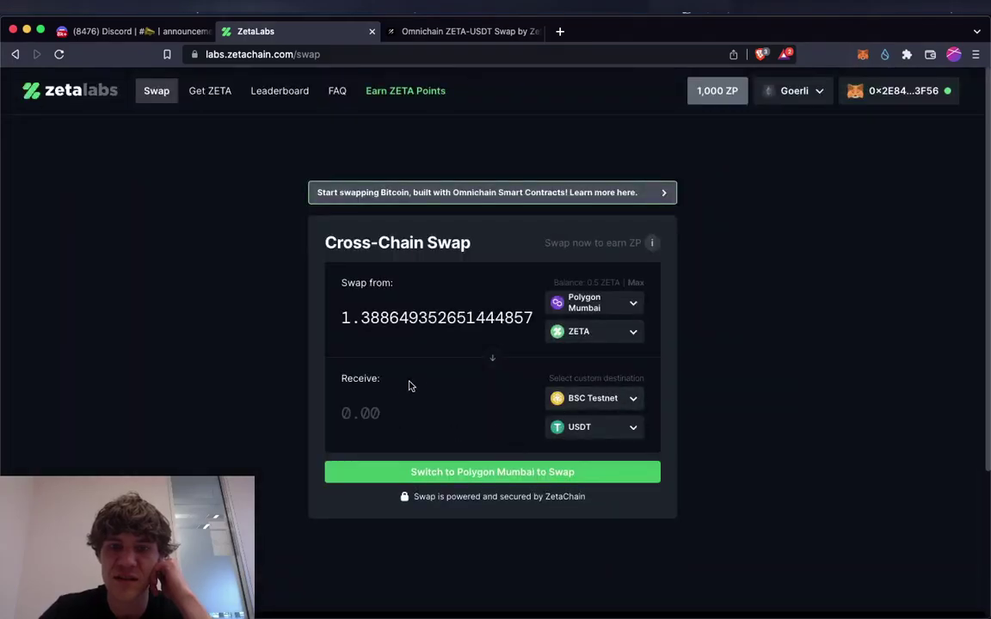
# Step: Approve adding and switching to Polygon Mumbai in the wallet, and set the swap amount to the maximum ZETA balance
pyautogui.click(504, 471)
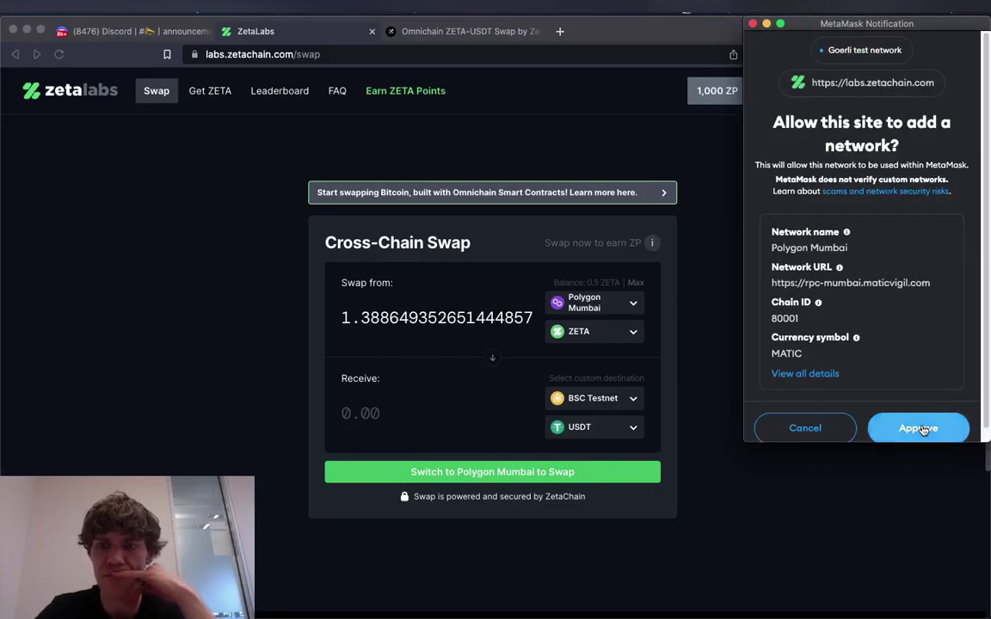
pyautogui.click(921, 427)
pyautogui.click(927, 412)
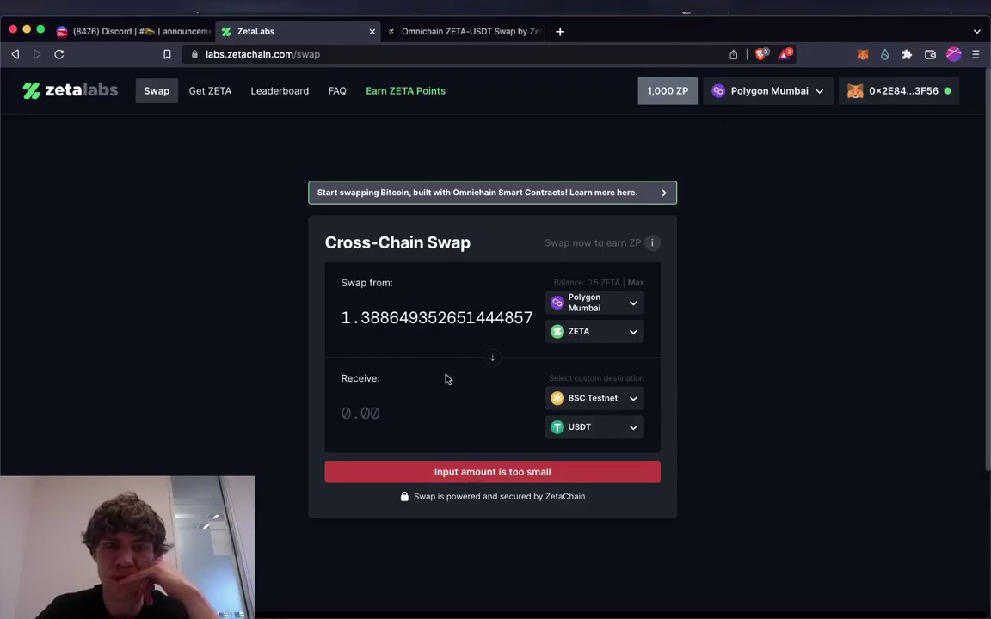
pyautogui.click(634, 283)
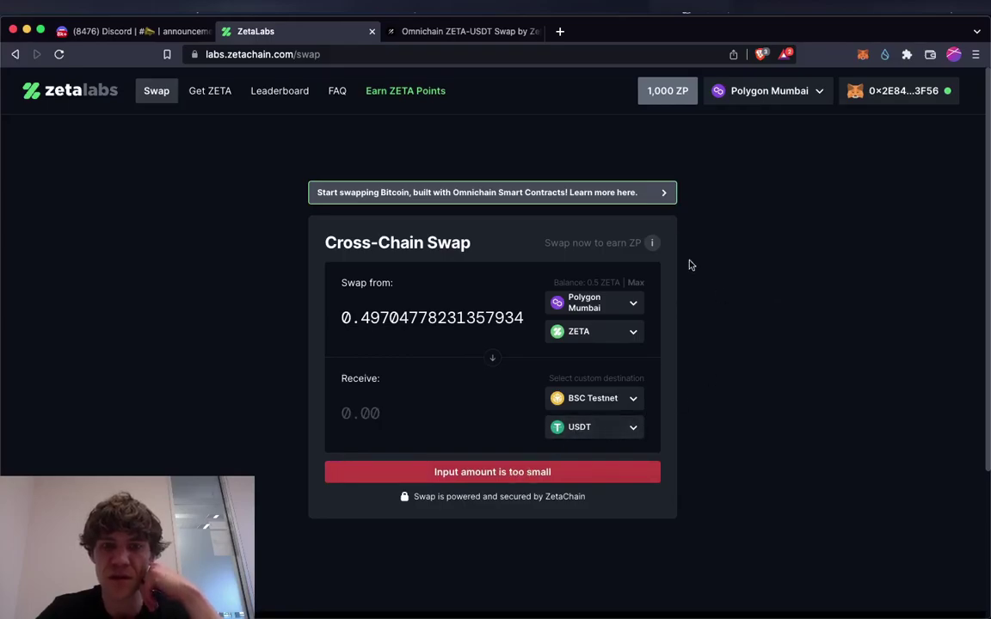
# Step: Look through the ZetaLabs FAQ's troubleshooting section, including the answer about transactions not going through
pyautogui.click(337, 90)
pyautogui.scroll(-5, 651, 253)
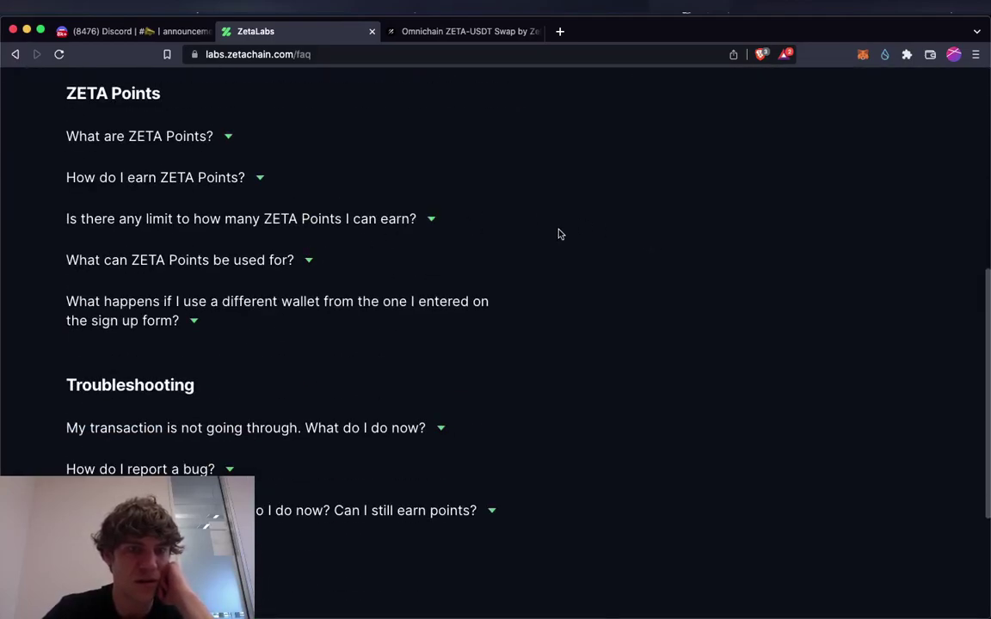
pyautogui.click(410, 436)
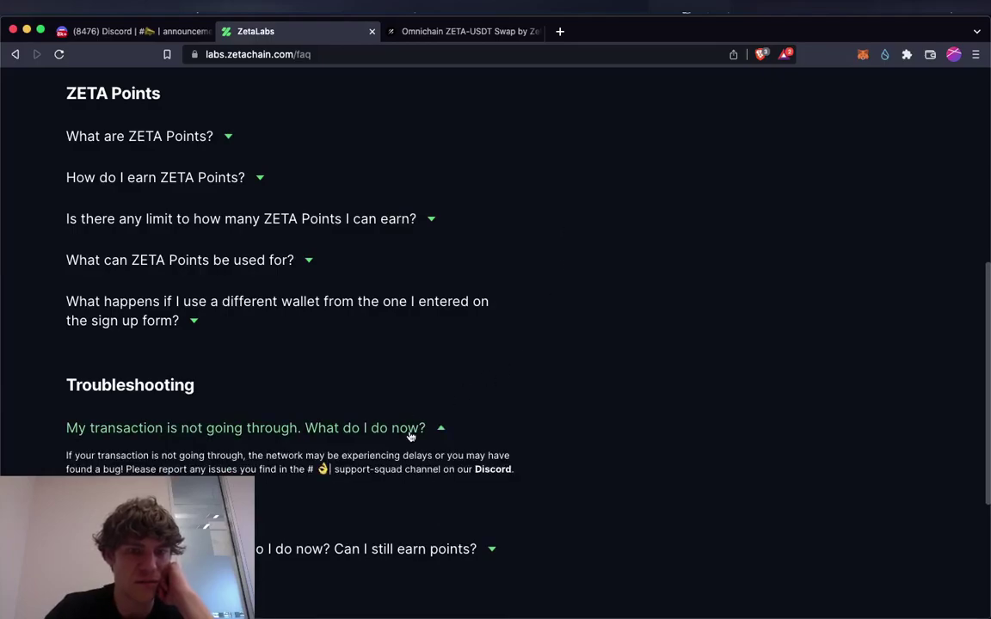
pyautogui.click(411, 437)
pyautogui.scroll(-3, 555, 389)
pyautogui.scroll(5, 599, 342)
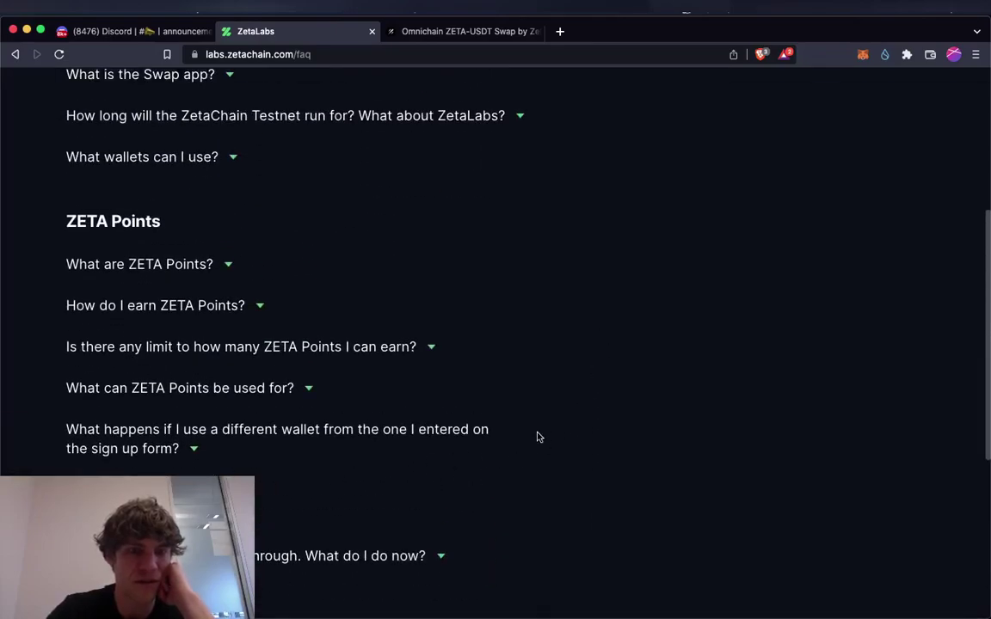
# Step: Return from the FAQ to the ZetaLabs swap page, and open the Omnichain gETH-ZETA Swap campaign on Galxe
pyautogui.scroll(5, 538, 436)
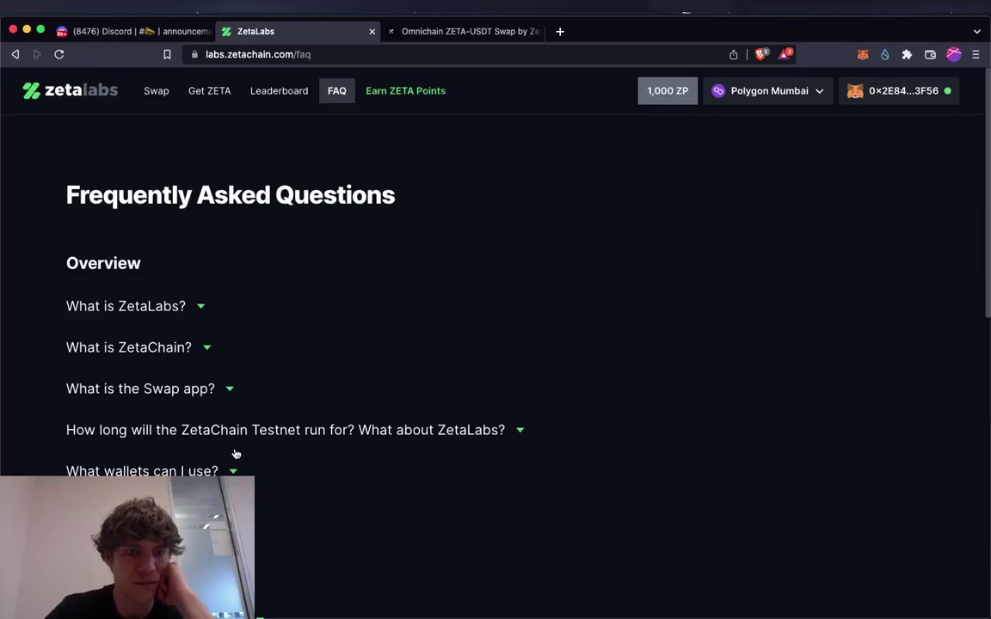
pyautogui.click(153, 92)
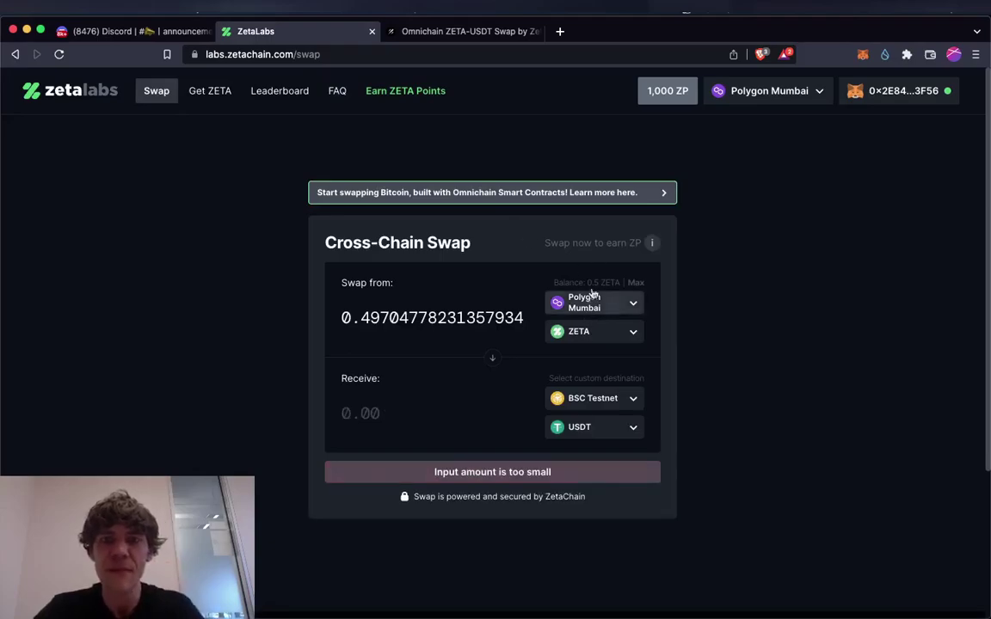
pyautogui.click(469, 33)
pyautogui.click(15, 55)
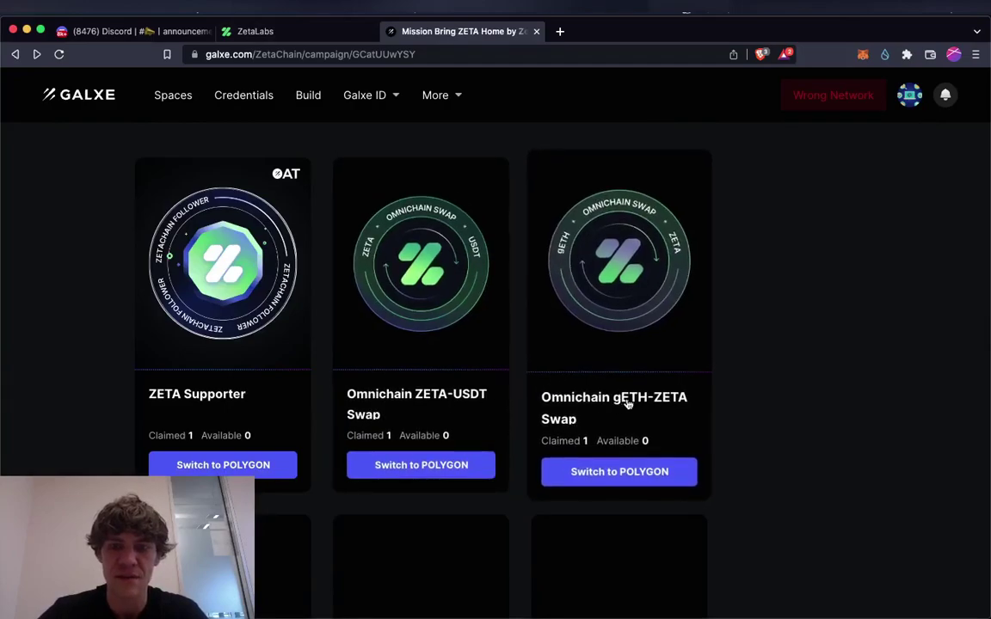
pyautogui.click(577, 406)
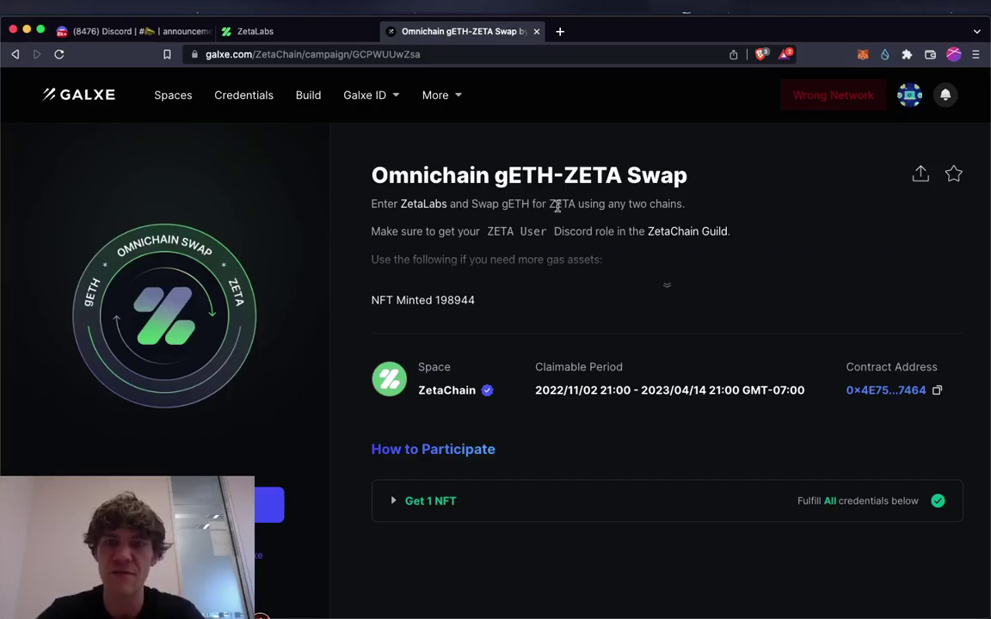
# Step: In ZetaLabs, set the swap to send gETH from Goerli and receive ZETA on Polygon Mumbai
pyautogui.click(331, 35)
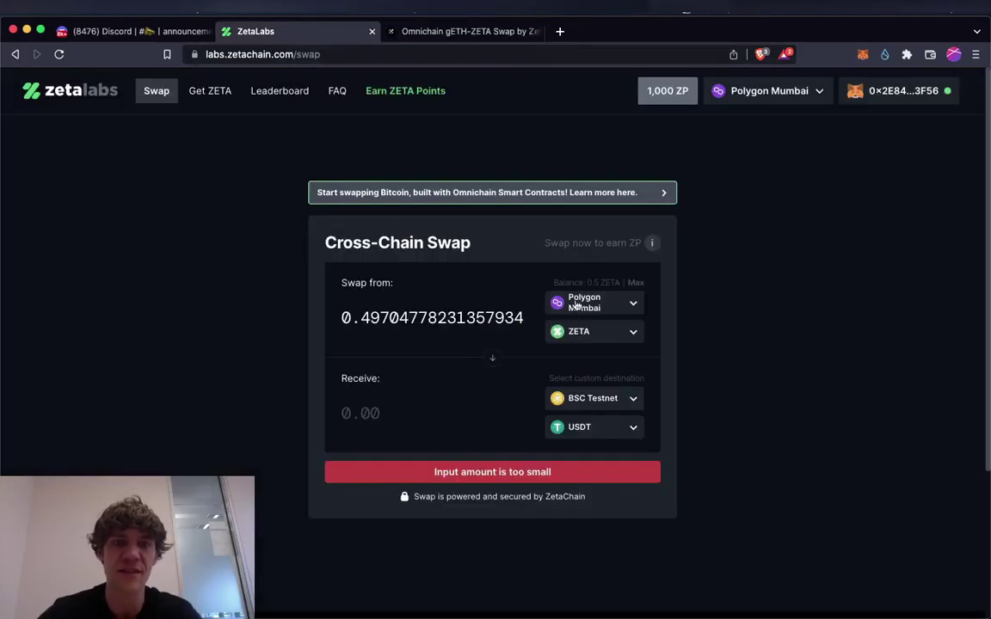
pyautogui.click(607, 307)
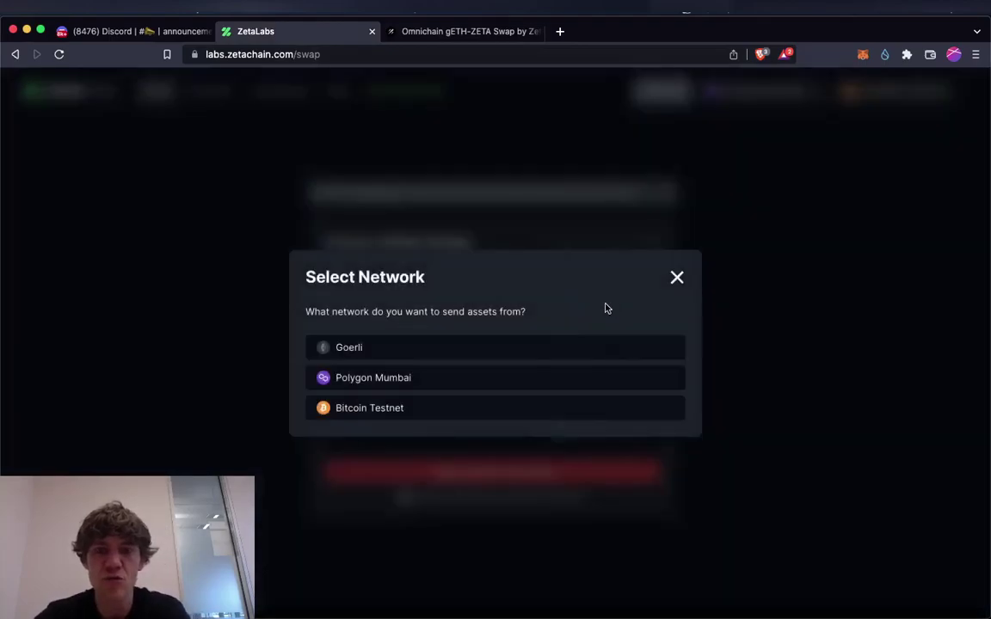
pyautogui.click(677, 277)
pyautogui.click(493, 357)
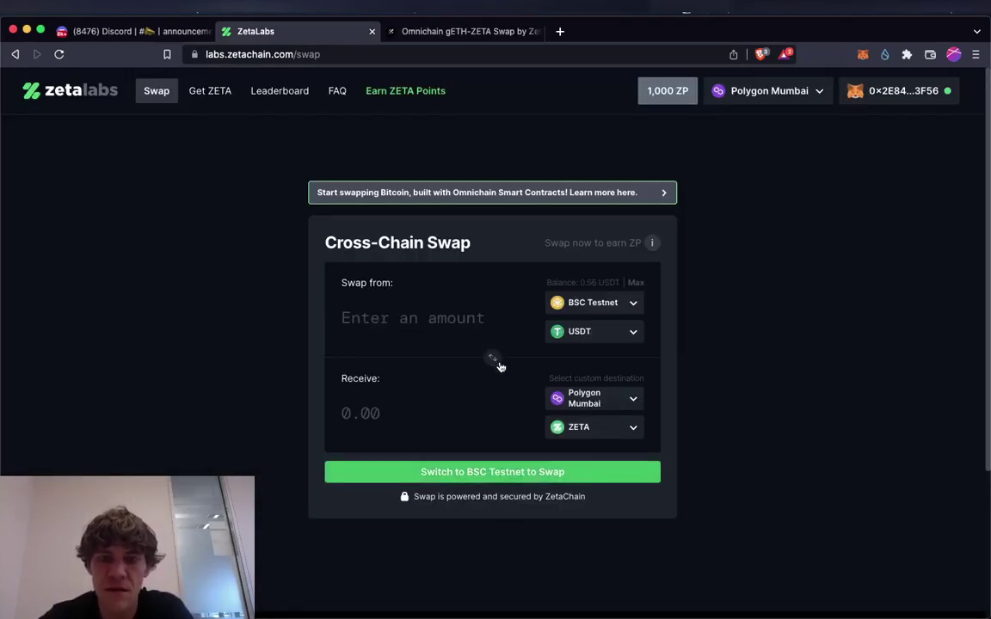
pyautogui.click(606, 298)
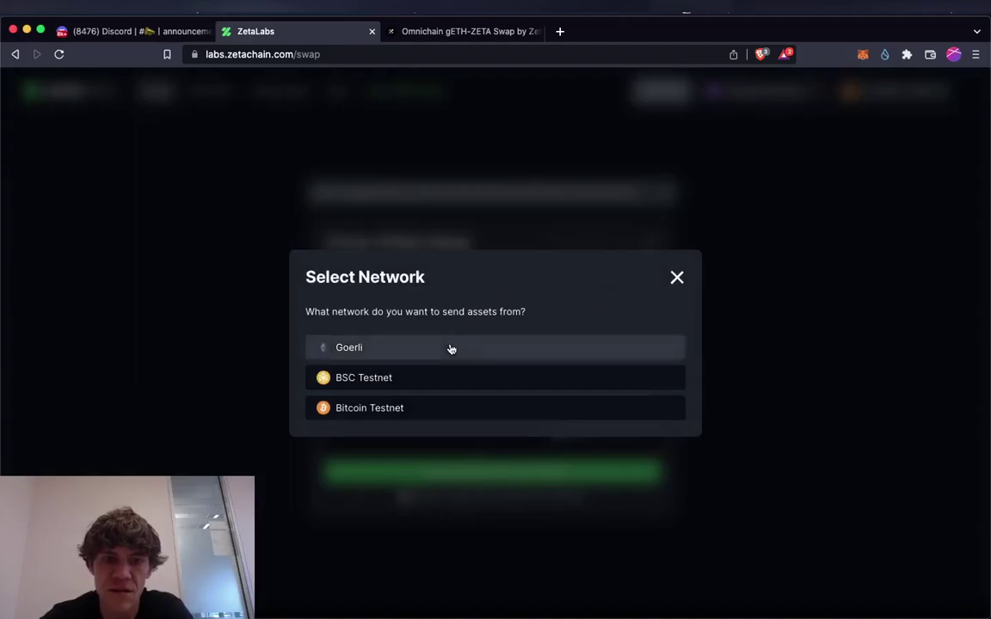
pyautogui.click(451, 349)
pyautogui.click(624, 333)
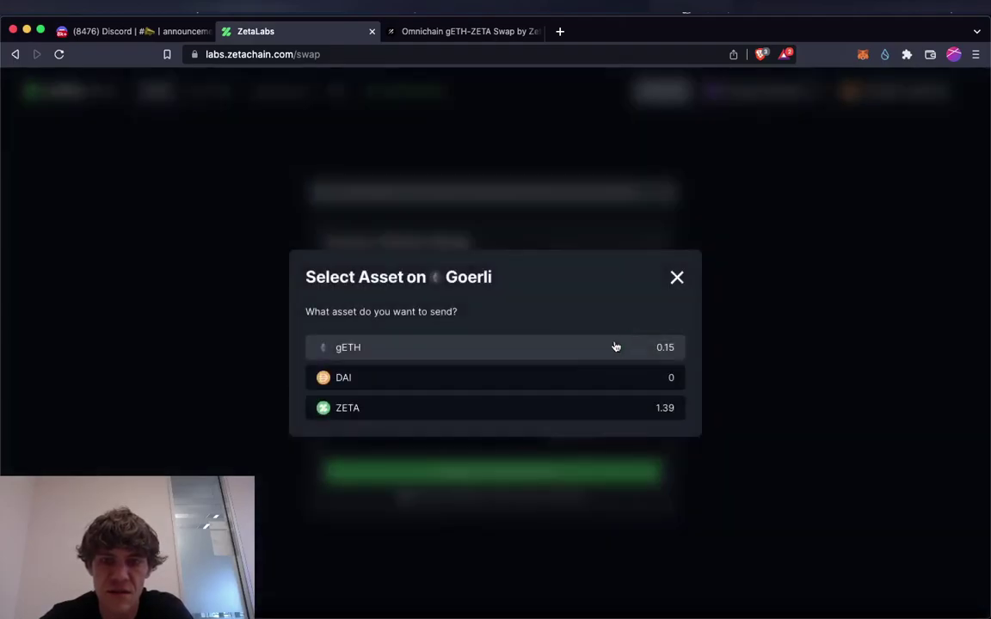
pyautogui.click(612, 348)
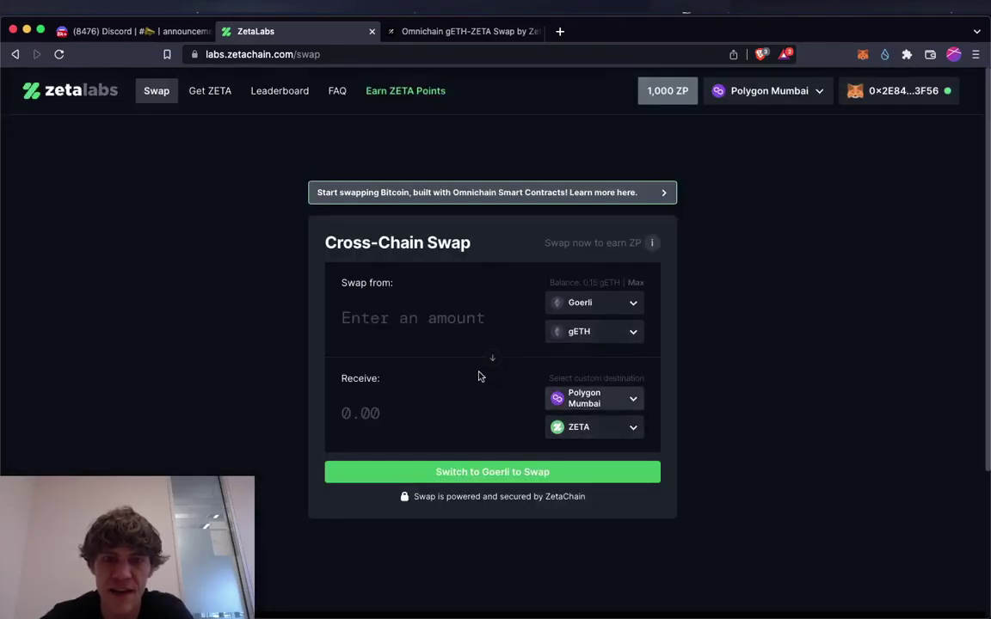
# Step: Approve switching the wallet to Goerli and enter 0.1 gETH as the amount to swap
pyautogui.click(508, 471)
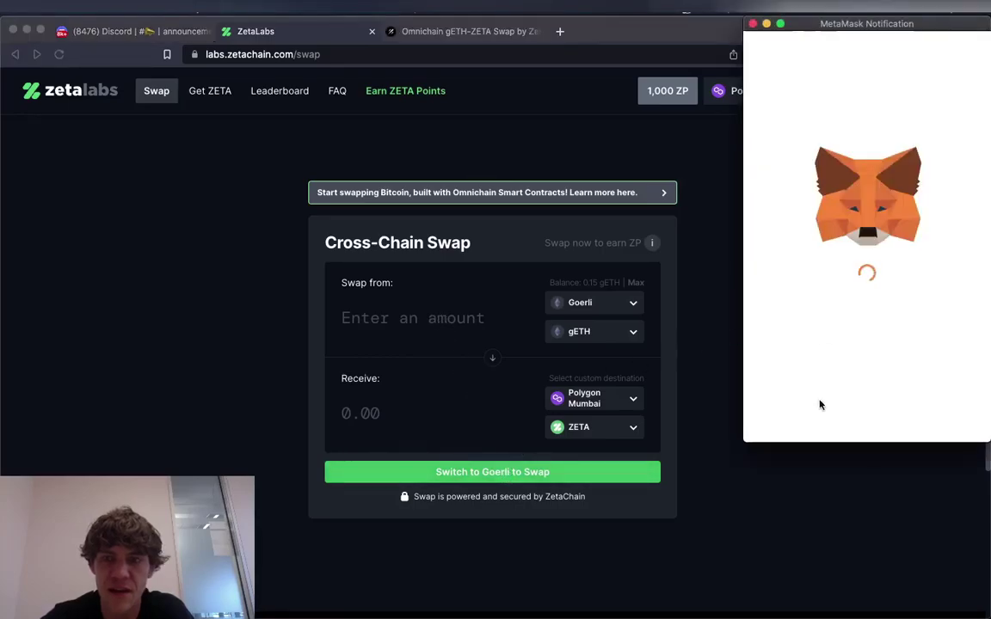
pyautogui.click(920, 416)
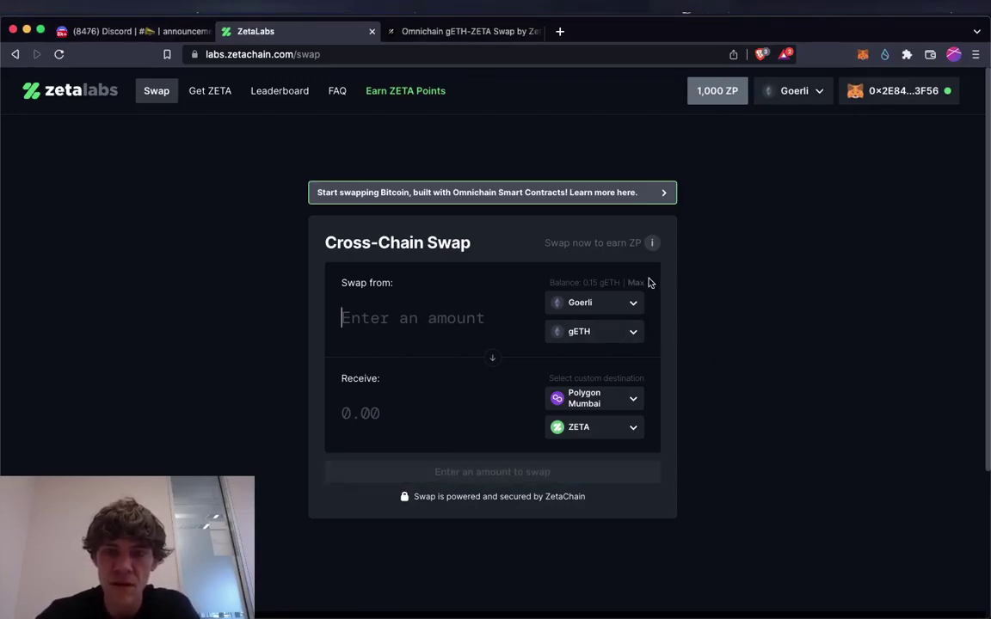
pyautogui.write('0.')
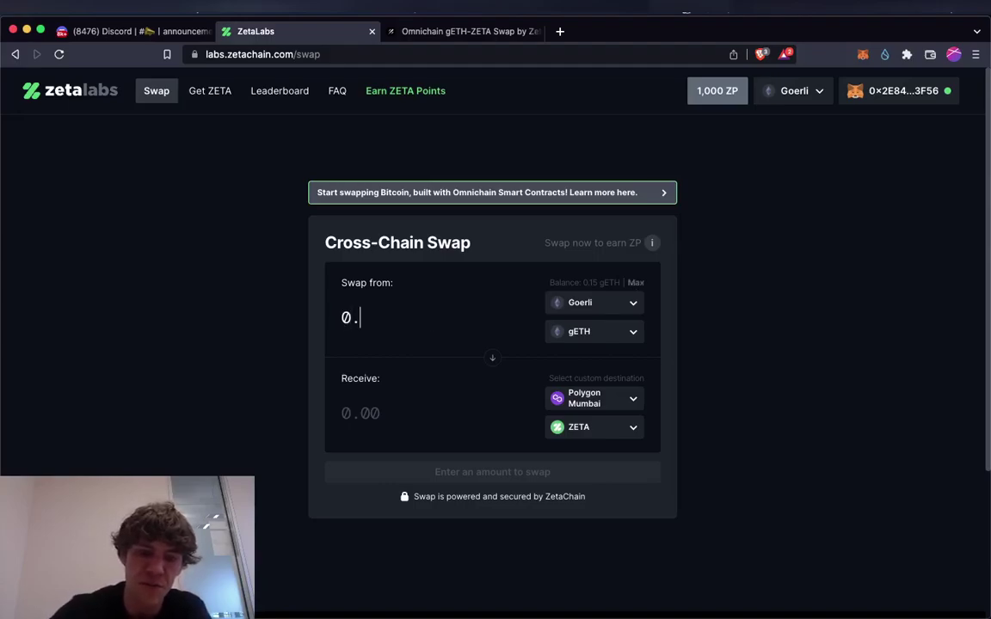
pyautogui.write('1')
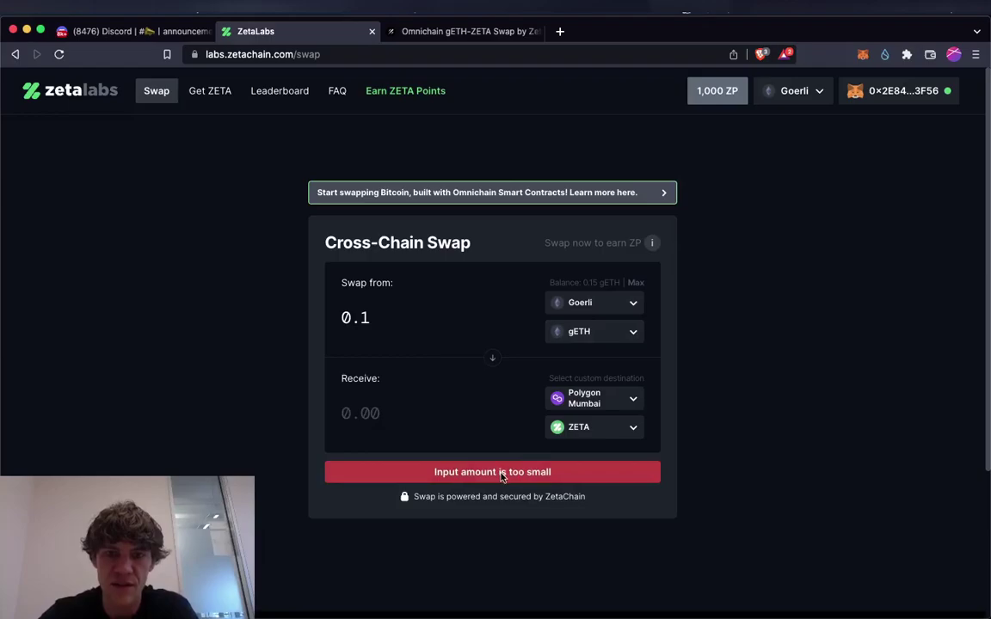
# Step: Change the amount of gETH to swap to 1
pyautogui.click(413, 324)
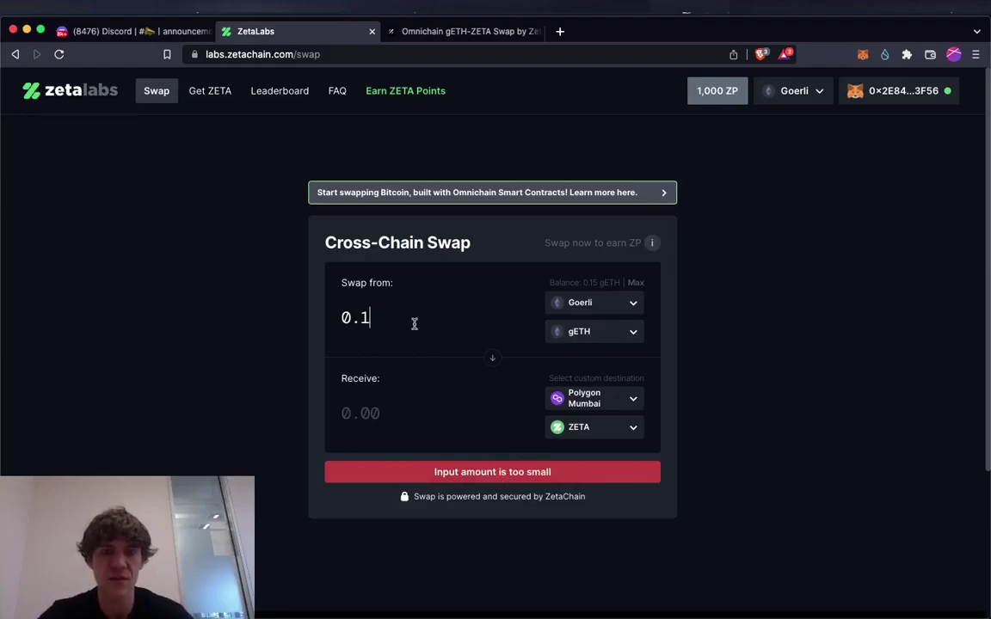
pyautogui.press('BackSpace')
pyautogui.press('BackSpace')
pyautogui.press('BackSpace')
pyautogui.write('1')
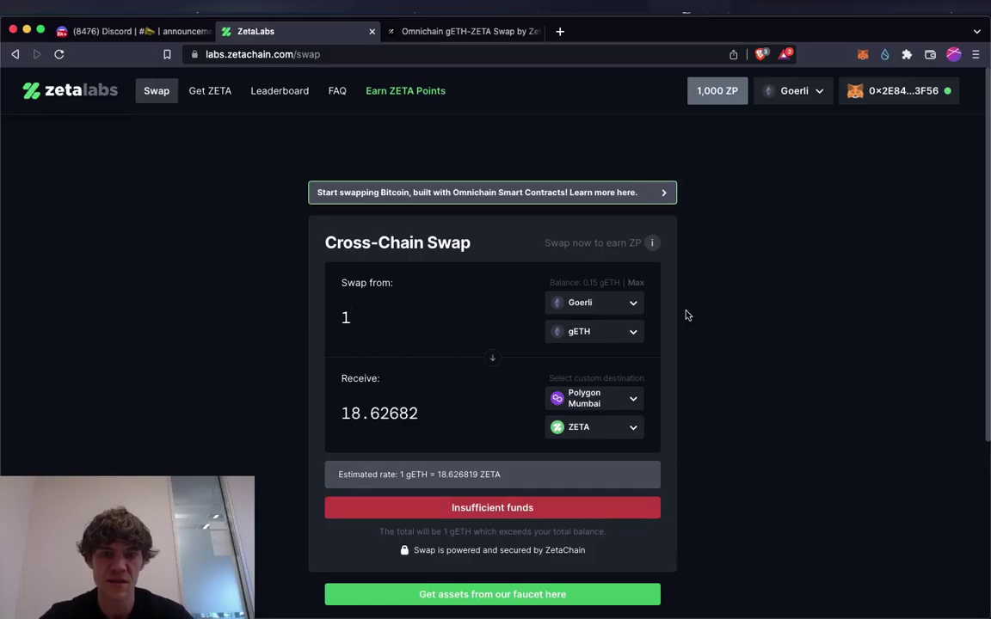
# Step: Open the ZetaLabs faucet page and check when assets can be requested again and its request details
pyautogui.click(557, 594)
pyautogui.scroll(-3, 722, 385)
pyautogui.scroll(-3, 721, 383)
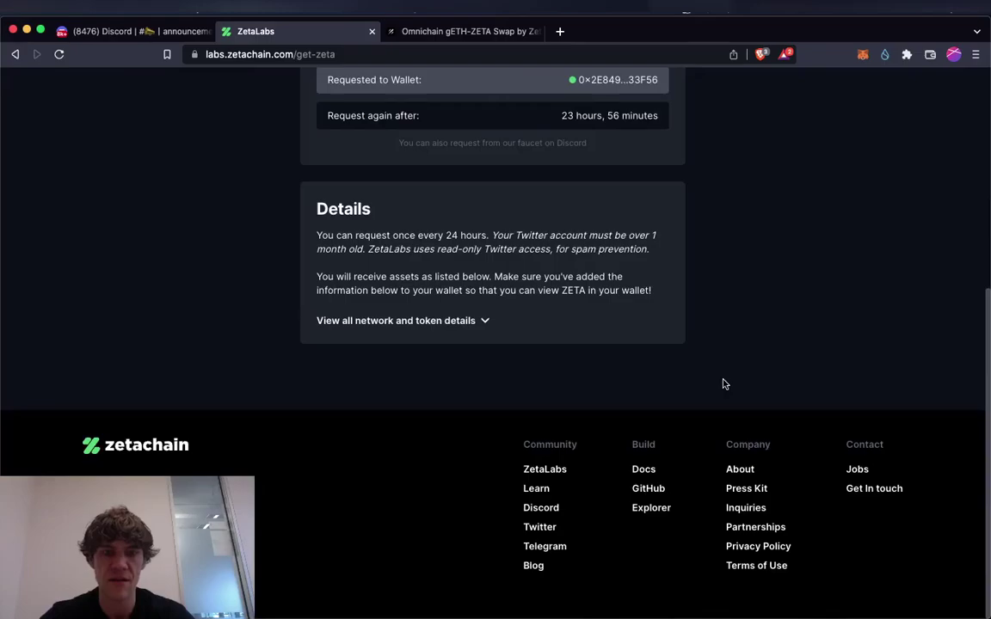
pyautogui.scroll(10, 721, 383)
# Step: Expand the gas asset list in the Galxe gETH-ZETA Swap campaign and open the gETH faucet, continuing past the risk warning
pyautogui.click(465, 31)
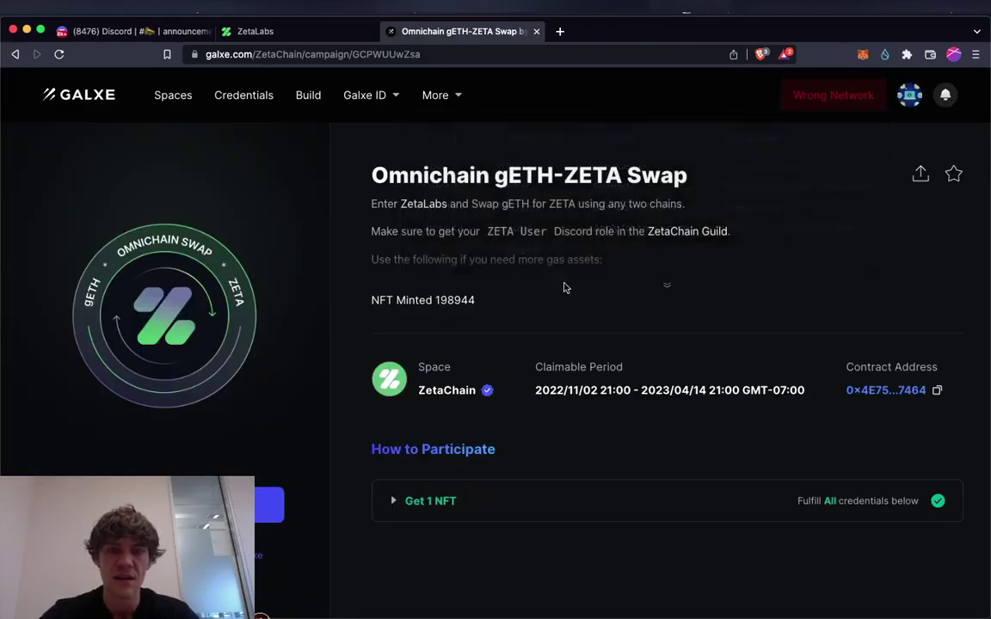
pyautogui.click(668, 287)
pyautogui.click(421, 308)
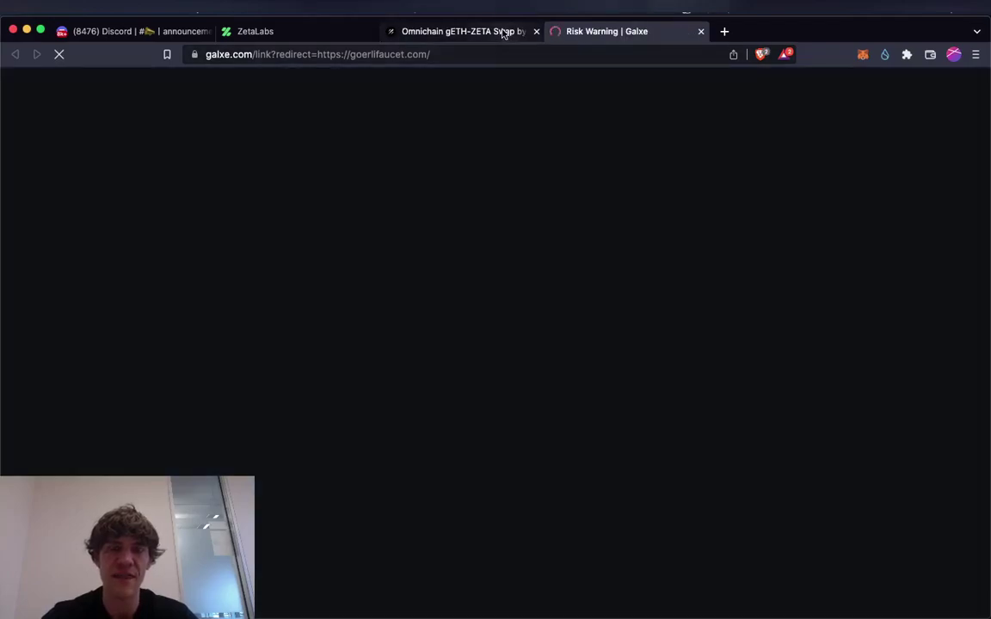
pyautogui.scroll(-1, 424, 511)
pyautogui.click(310, 597)
# Step: Open the BNB, Klaytn and Polygon mumbai faucet links from the Galxe campaign description
pyautogui.click(496, 32)
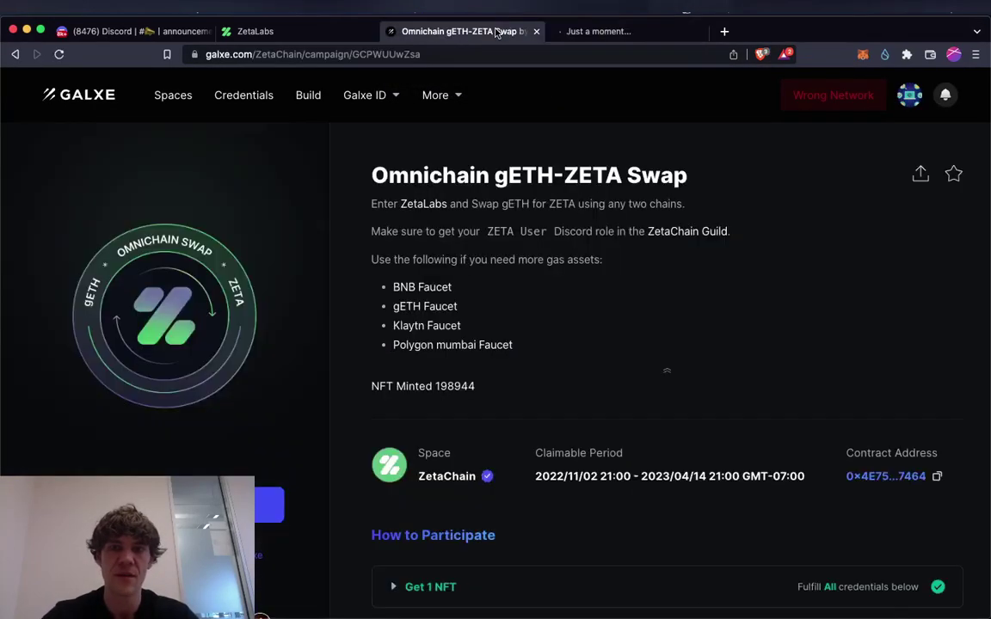
pyautogui.click(424, 293)
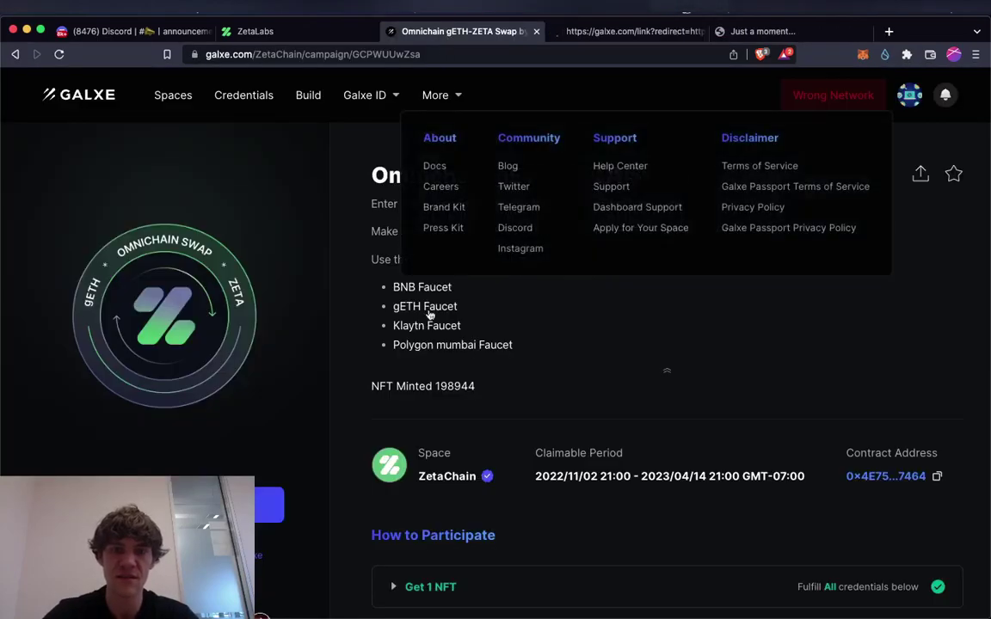
pyautogui.click(425, 307)
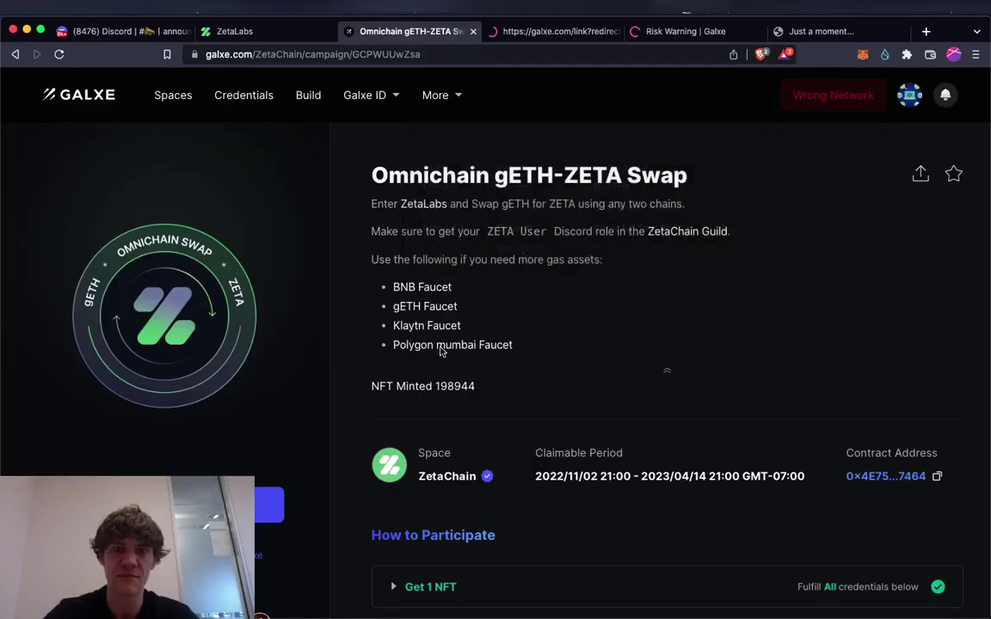
pyautogui.click(440, 345)
# Step: Continue past Galxe's risk warnings to access the BNB, Klaytn and Polygon mumbai faucet sites
pyautogui.click(824, 33)
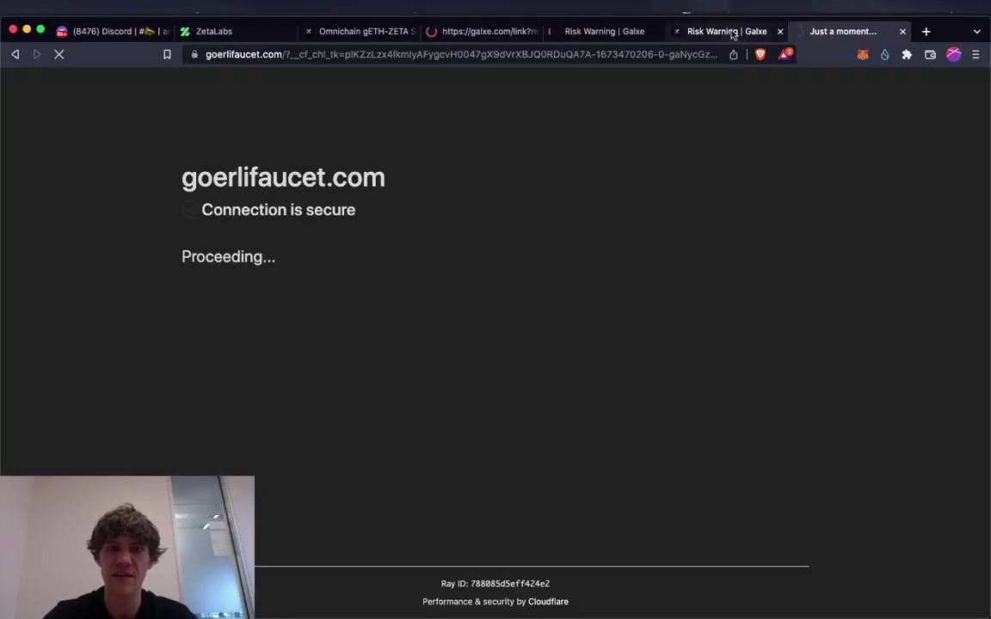
pyautogui.click(731, 31)
pyautogui.scroll(-1, 425, 419)
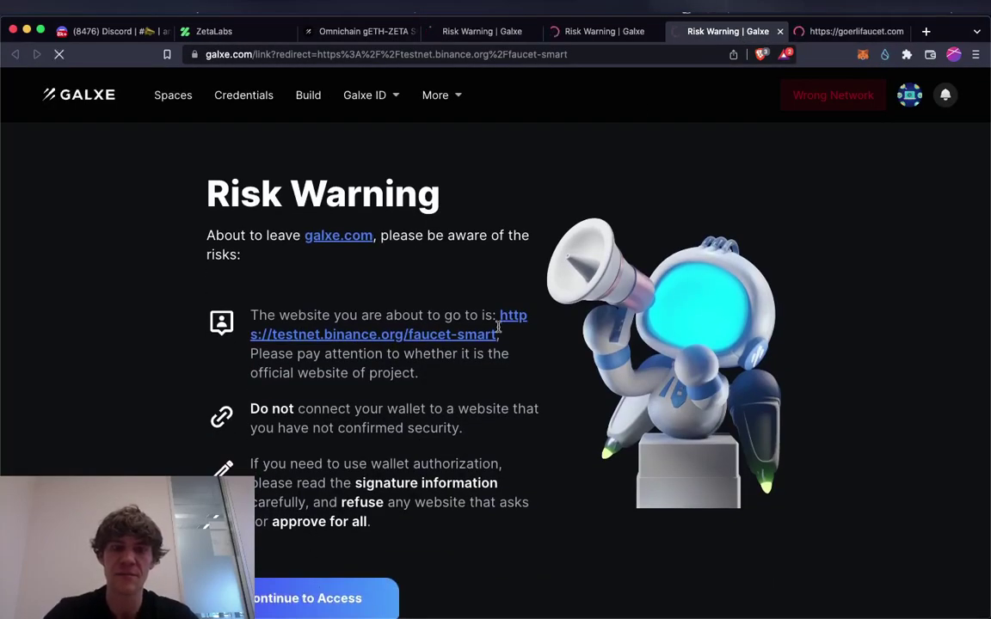
pyautogui.click(616, 35)
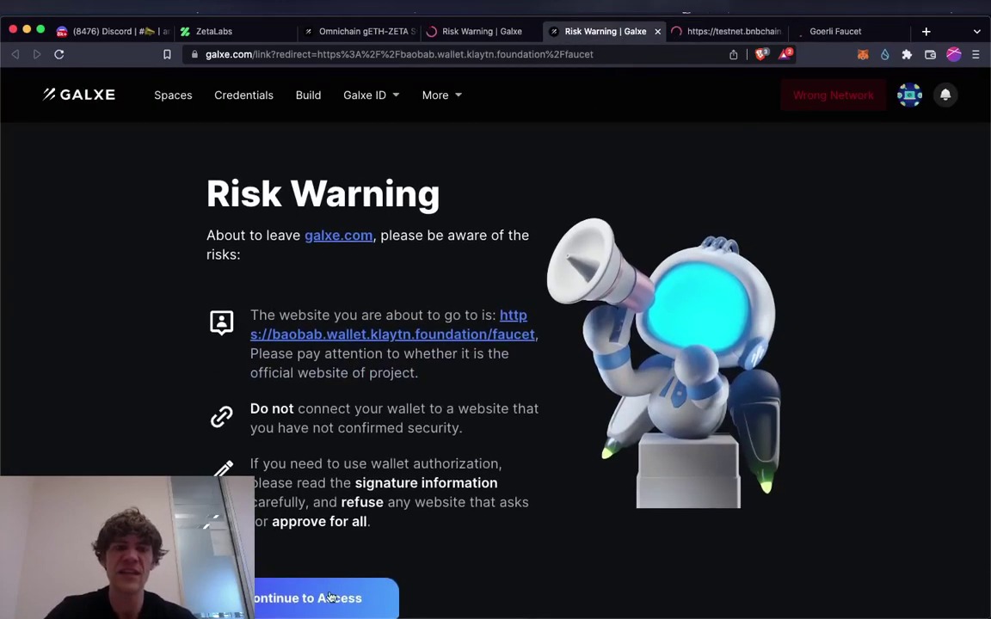
pyautogui.click(460, 31)
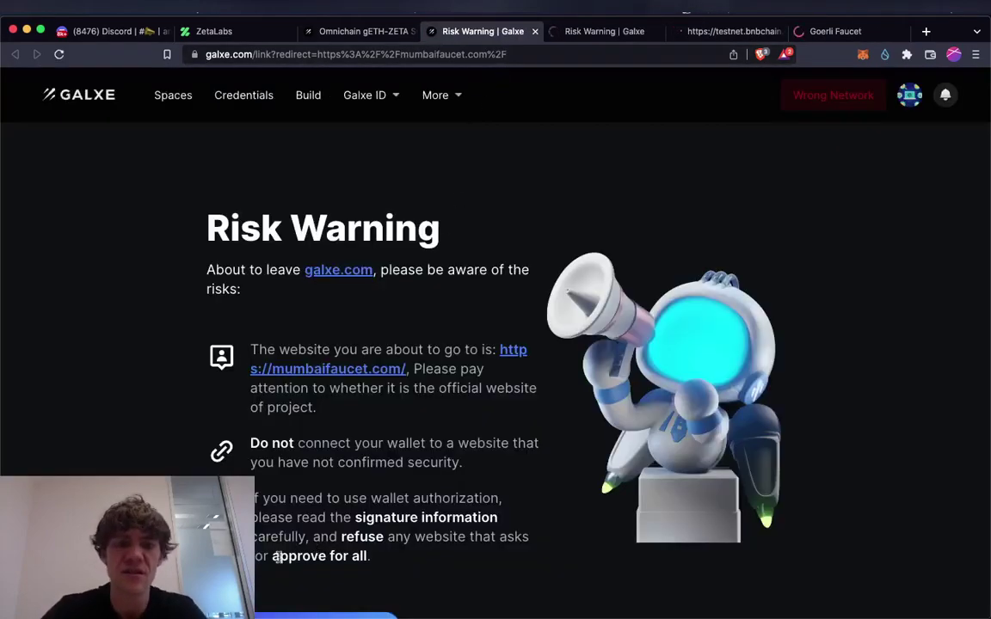
pyautogui.scroll(-1, 297, 612)
pyautogui.click(301, 598)
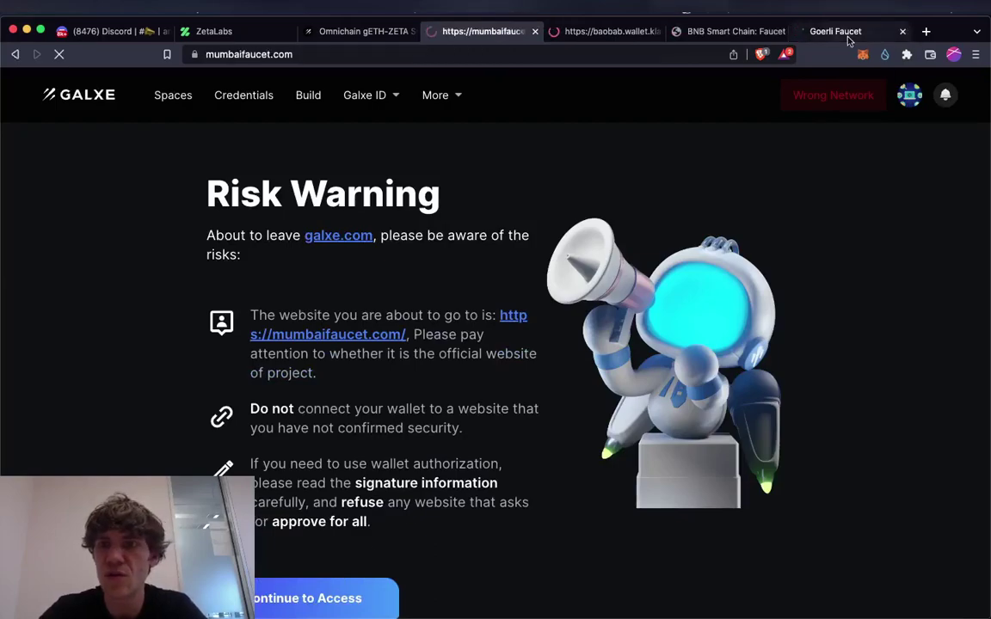
# Step: Go to the Goerli faucet and copy the account's wallet address from MetaMask
pyautogui.click(847, 35)
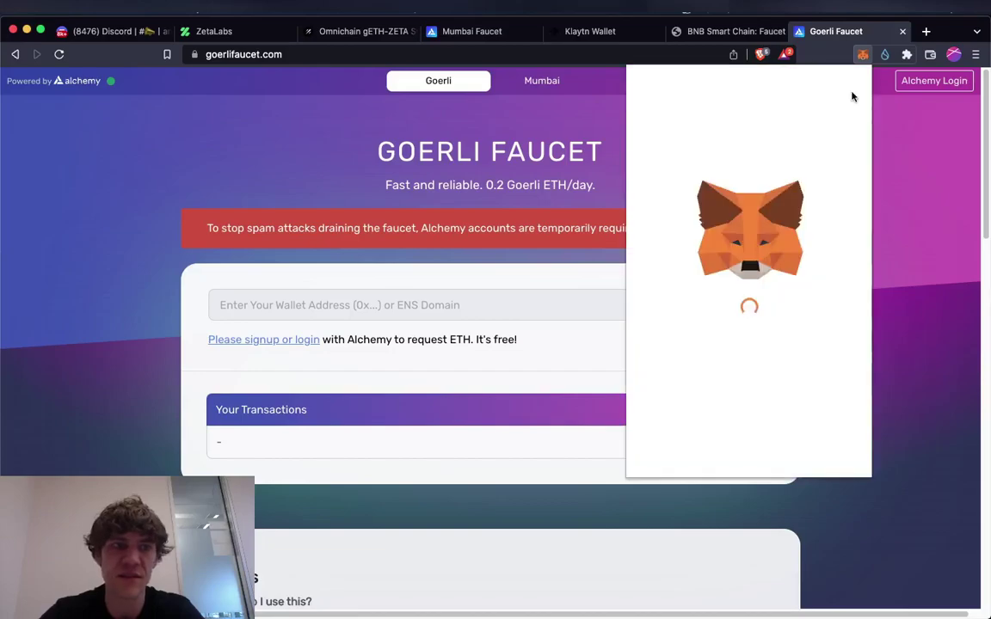
pyautogui.click(774, 148)
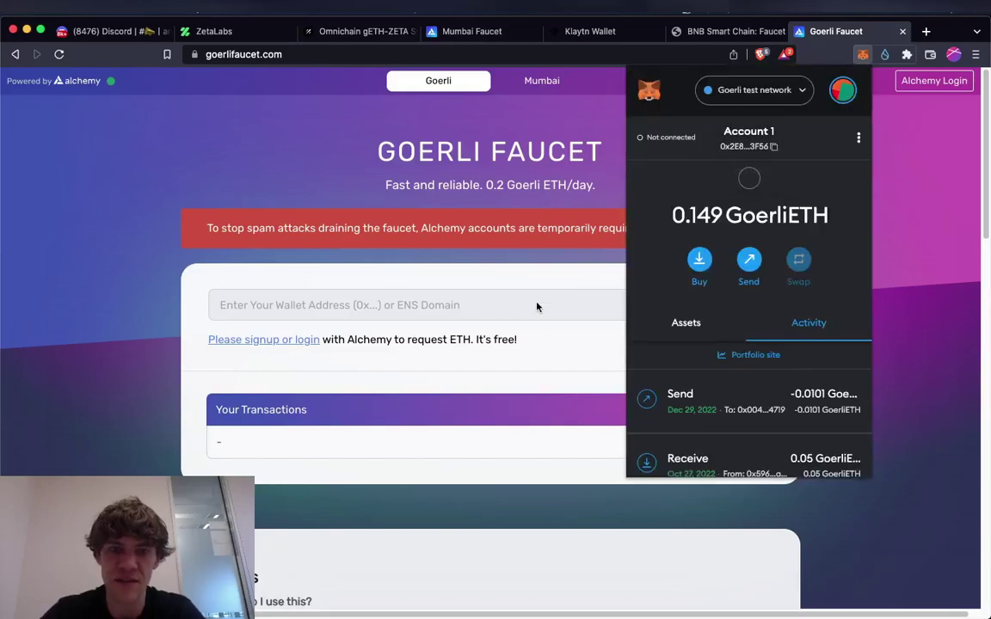
pyautogui.click(538, 313)
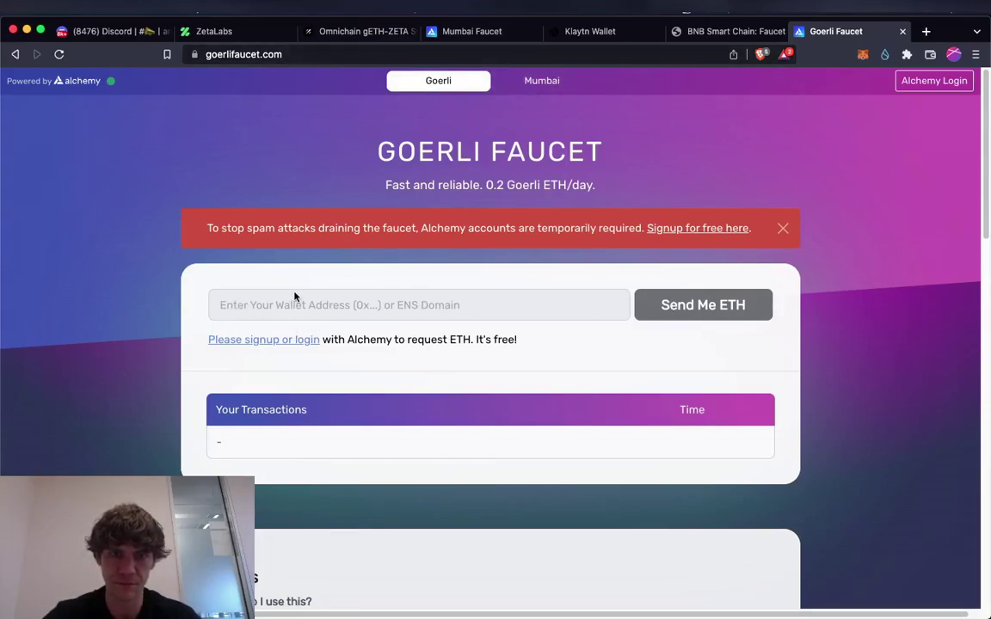
# Step: Log in to Alchemy with the saved account email and password, and let Bitwarden save the login
pyautogui.click(936, 90)
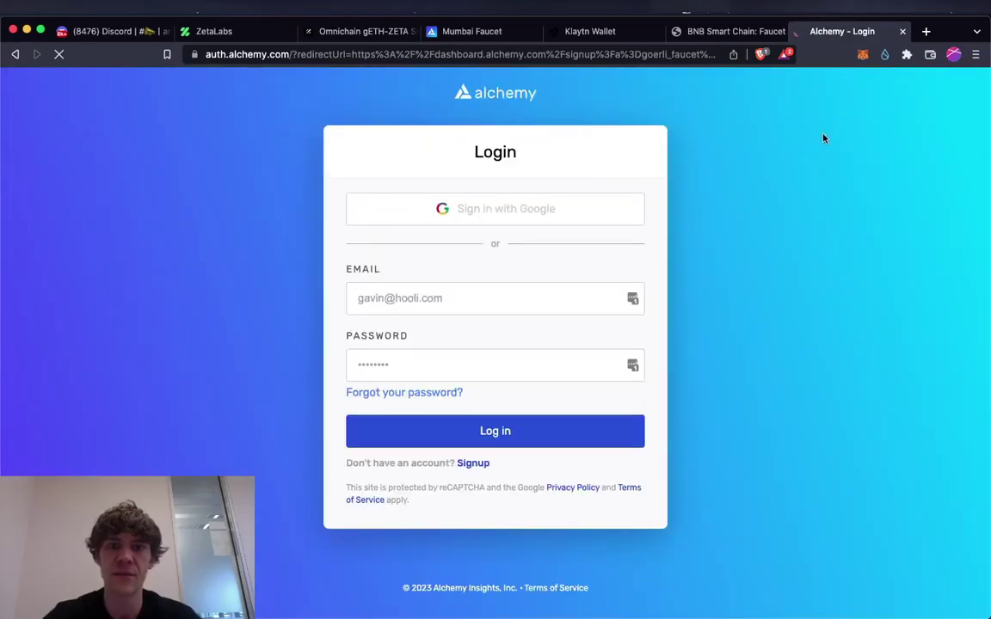
pyautogui.click(632, 299)
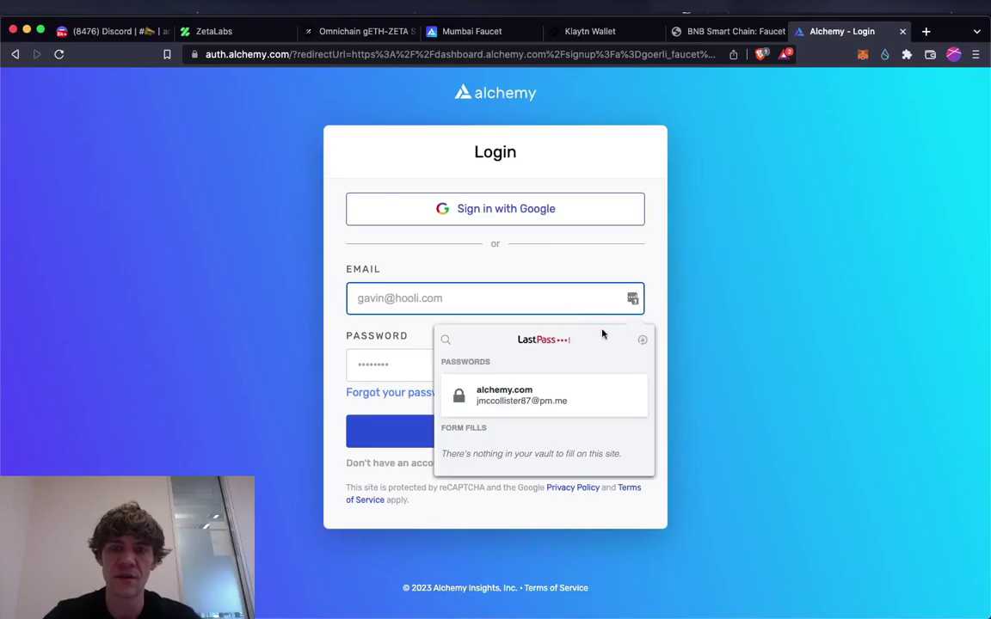
pyautogui.click(515, 396)
pyautogui.click(513, 429)
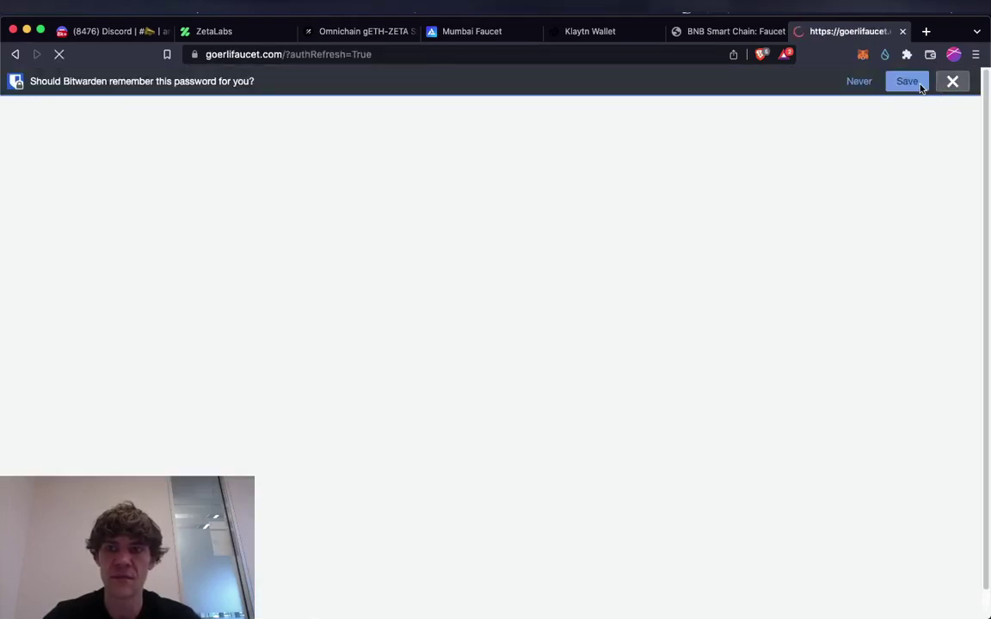
pyautogui.click(919, 83)
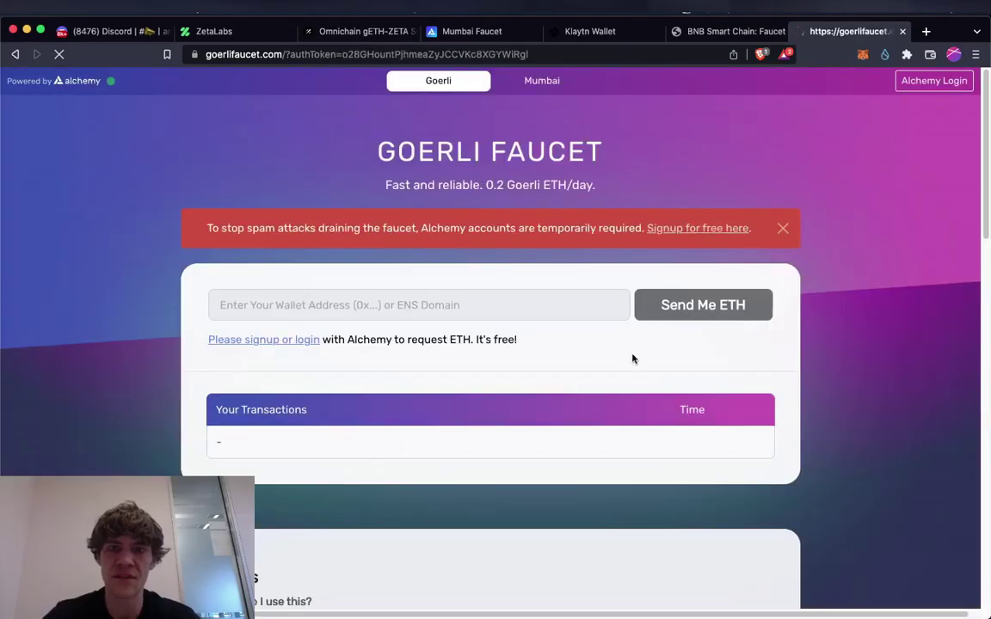
# Step: Enter the copied wallet address in the Goerli faucet and request the ETH
pyautogui.click(284, 262)
pyautogui.press('super+v')
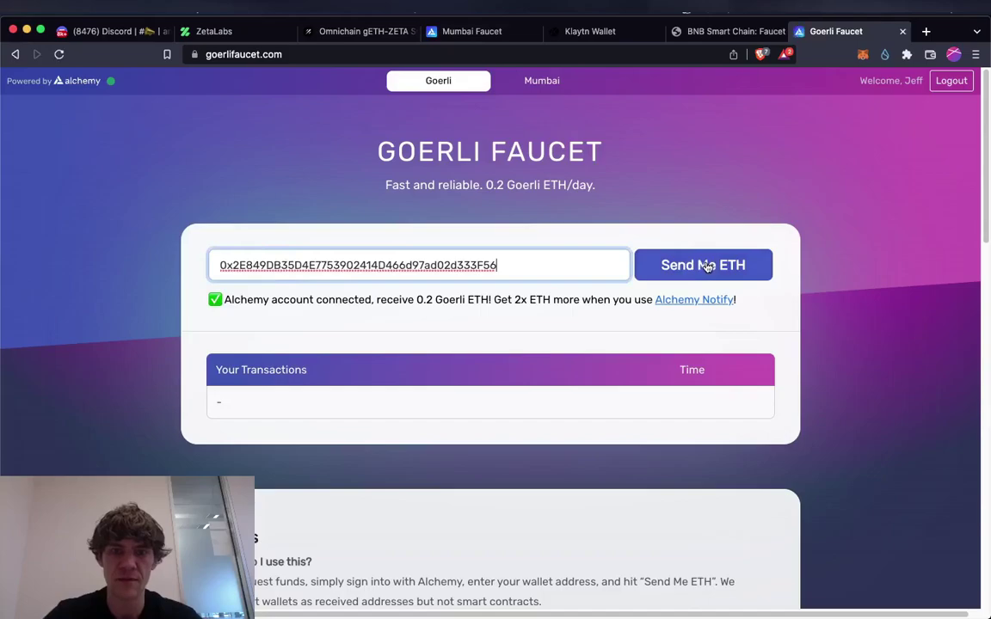
pyautogui.click(706, 267)
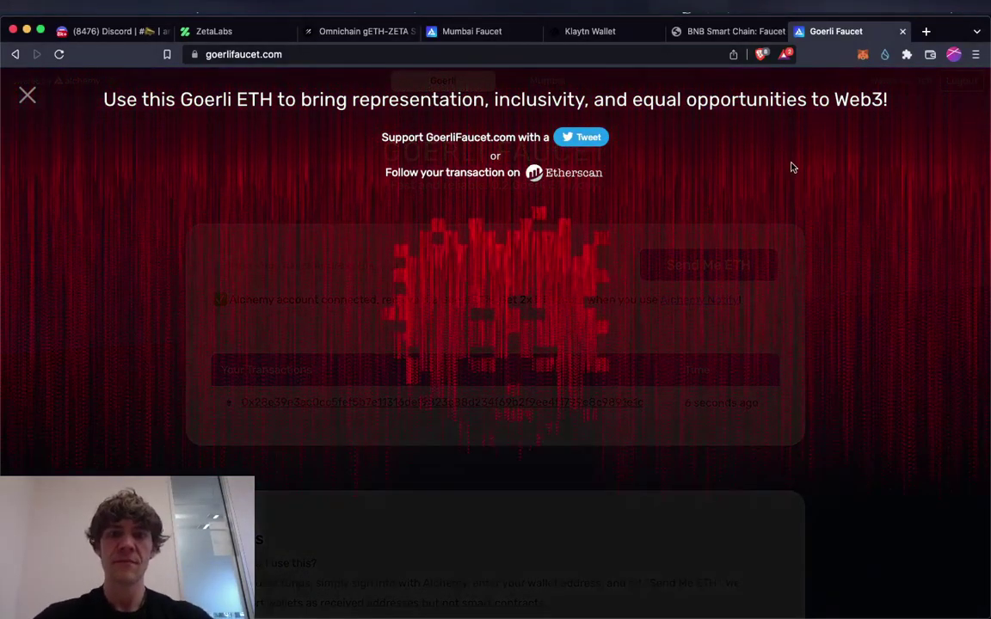
# Step: Go to the BNB Smart Chain faucet and pass its human check by selecting every ladybug image in both rounds
pyautogui.click(730, 33)
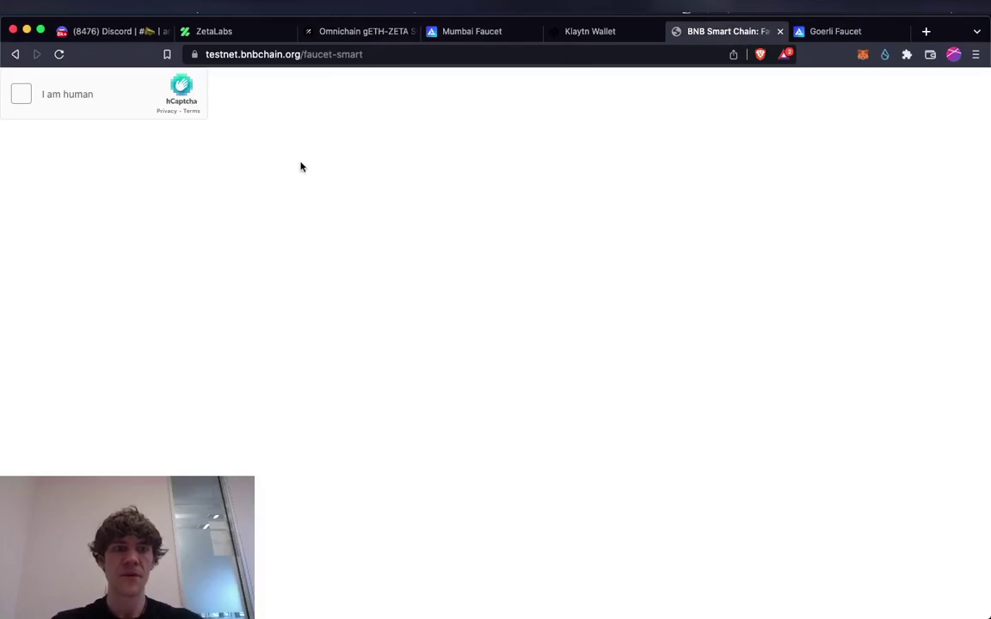
pyautogui.click(14, 96)
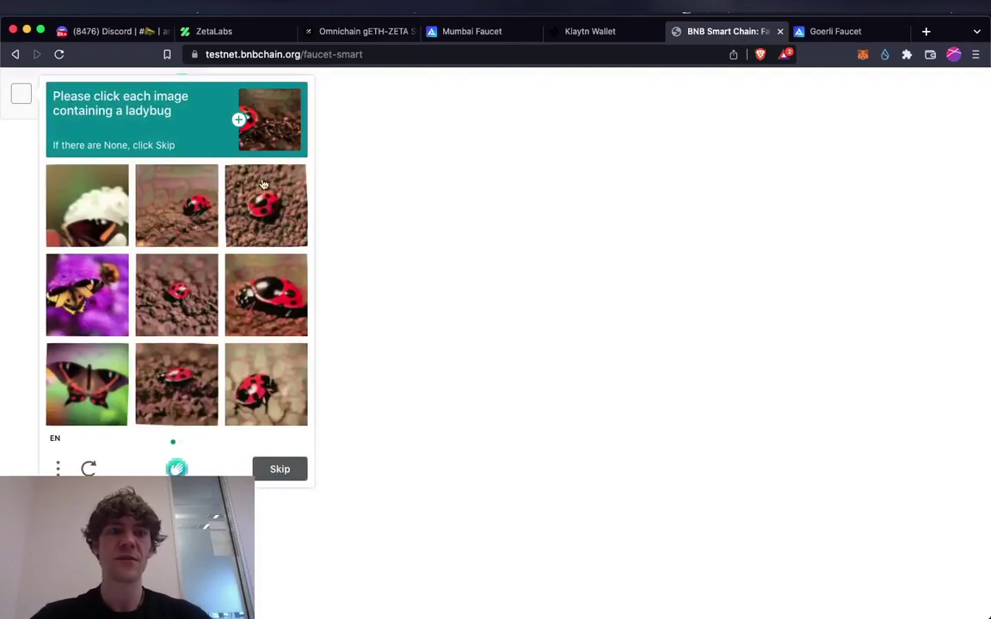
pyautogui.click(268, 299)
pyautogui.click(263, 378)
pyautogui.click(185, 378)
pyautogui.click(185, 275)
pyautogui.click(186, 205)
pyautogui.click(267, 229)
pyautogui.click(275, 469)
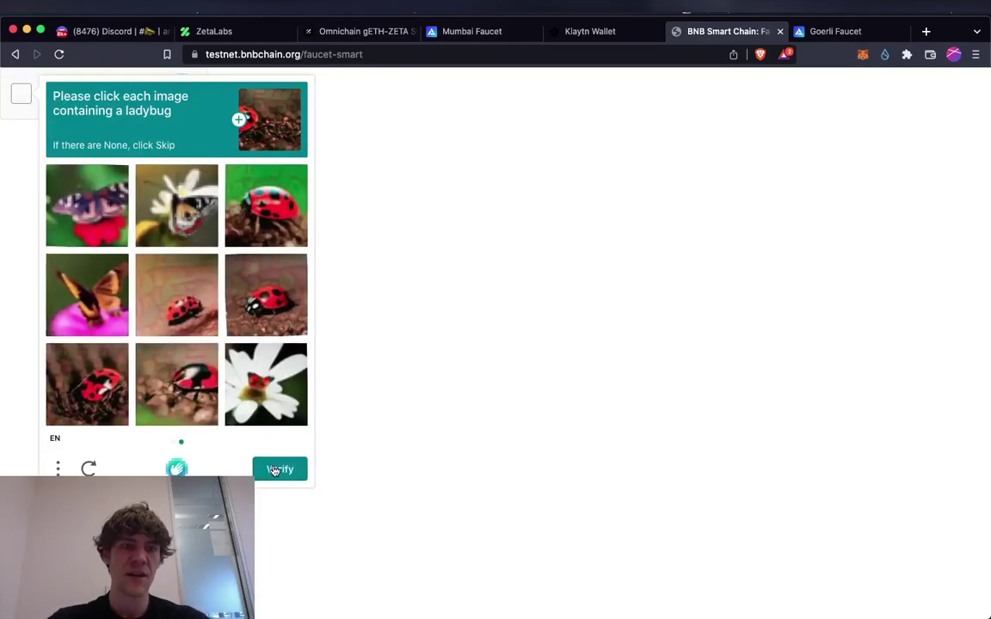
pyautogui.click(258, 297)
pyautogui.click(190, 297)
pyautogui.click(181, 379)
pyautogui.click(86, 374)
pyautogui.click(254, 226)
pyautogui.click(280, 470)
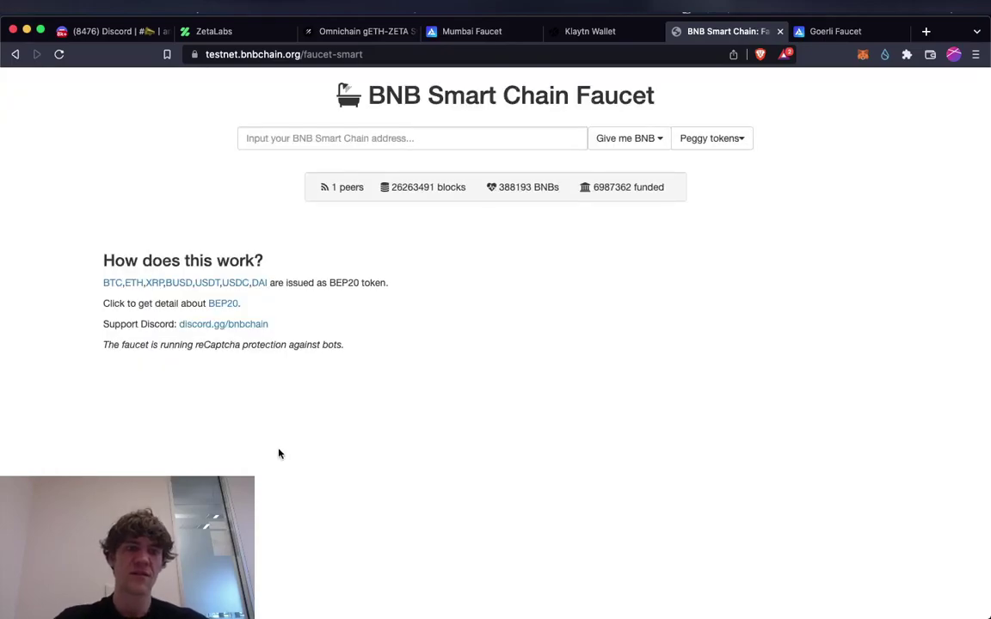
# Step: Enter the copied wallet address in the BNB Smart Chain faucet and look through the Peggy tokens it offers
pyautogui.click(456, 138)
pyautogui.press('super+v')
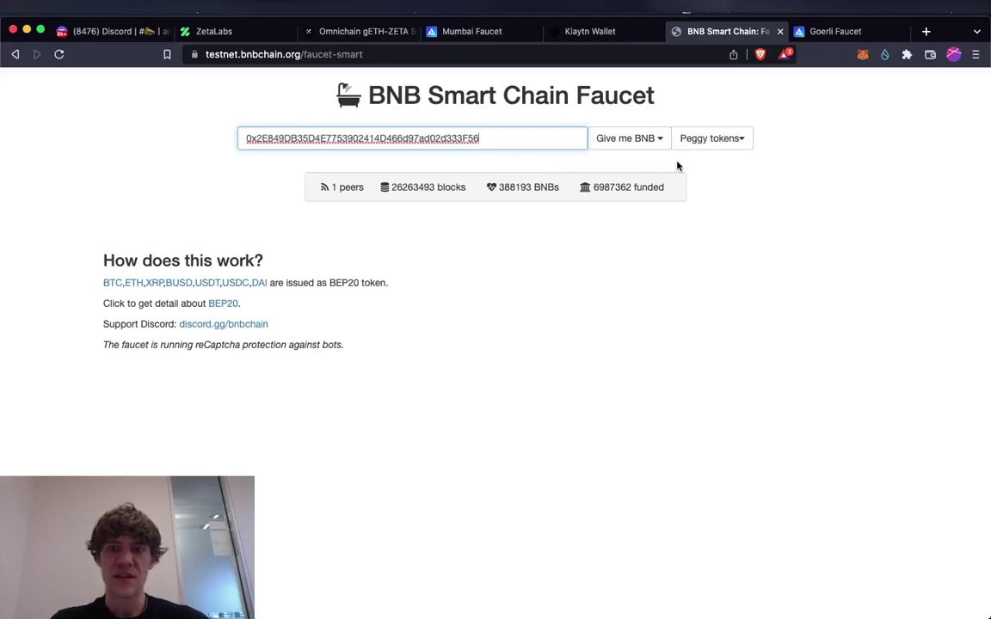
pyautogui.click(729, 148)
pyautogui.click(729, 146)
pyautogui.click(729, 144)
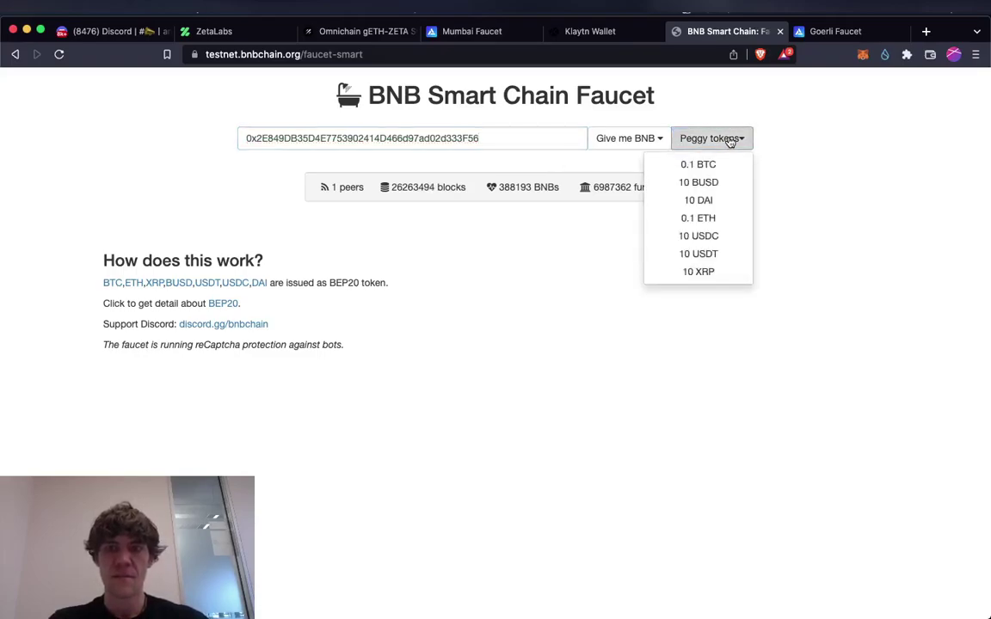
pyautogui.click(733, 141)
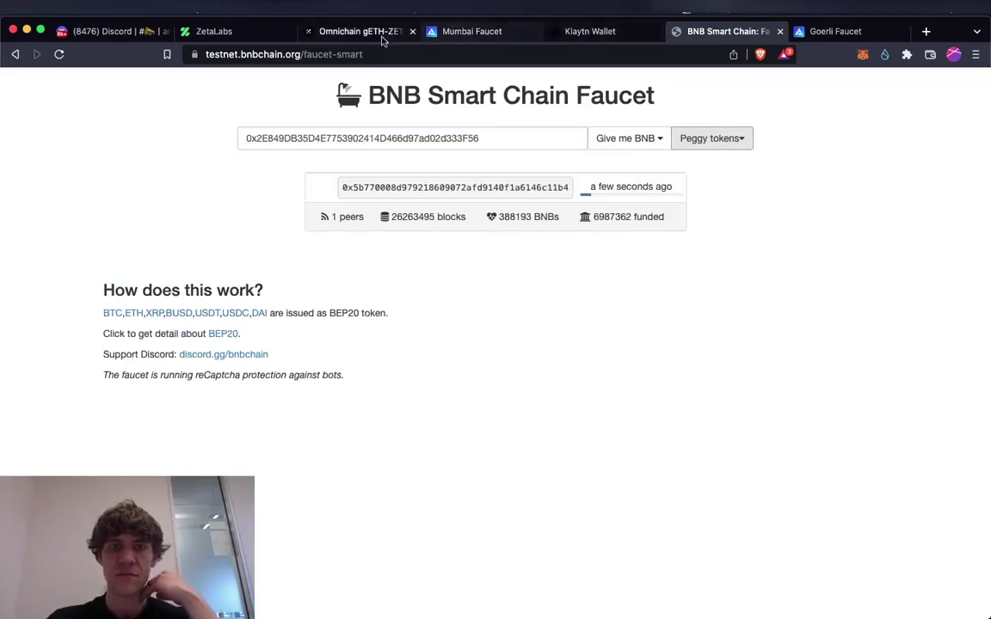
# Step: Check the Galxe campaign, then the token choices for sending and receiving on the ZetaLabs Cross-Chain Swap page
pyautogui.click(354, 35)
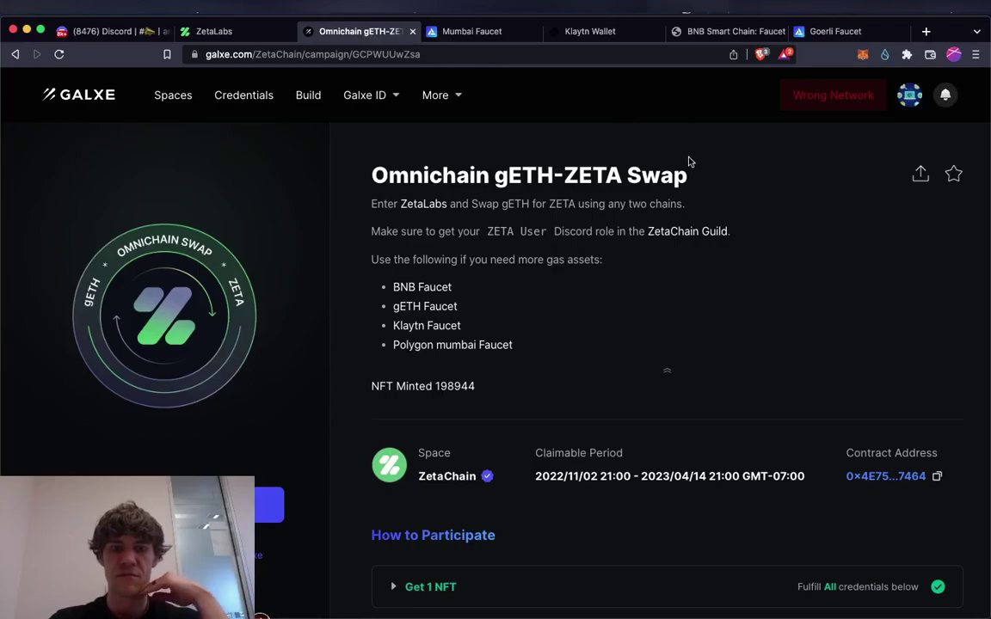
pyautogui.scroll(-1, 688, 162)
pyautogui.click(195, 31)
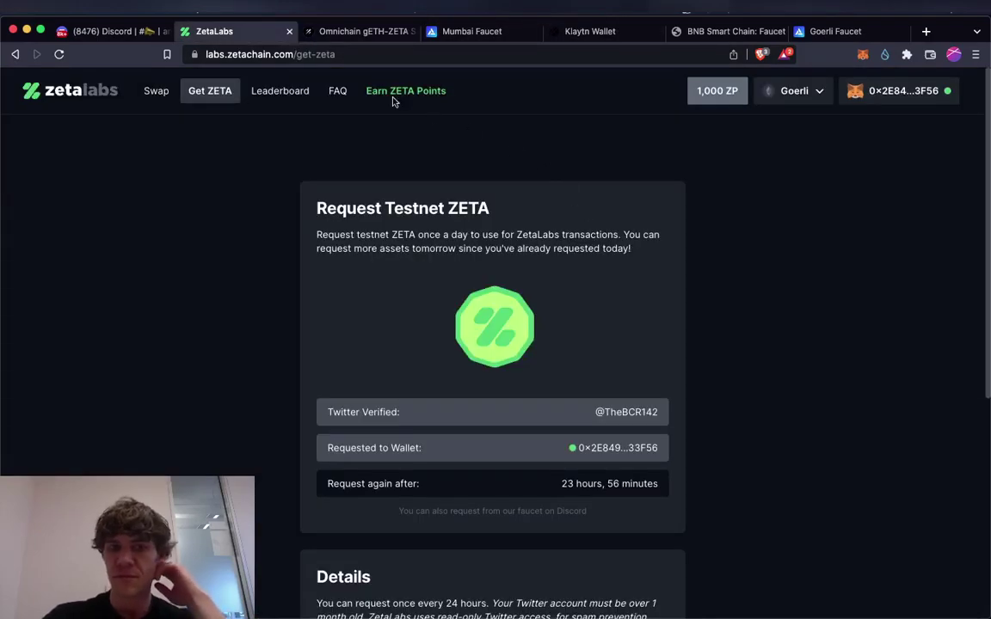
pyautogui.click(152, 91)
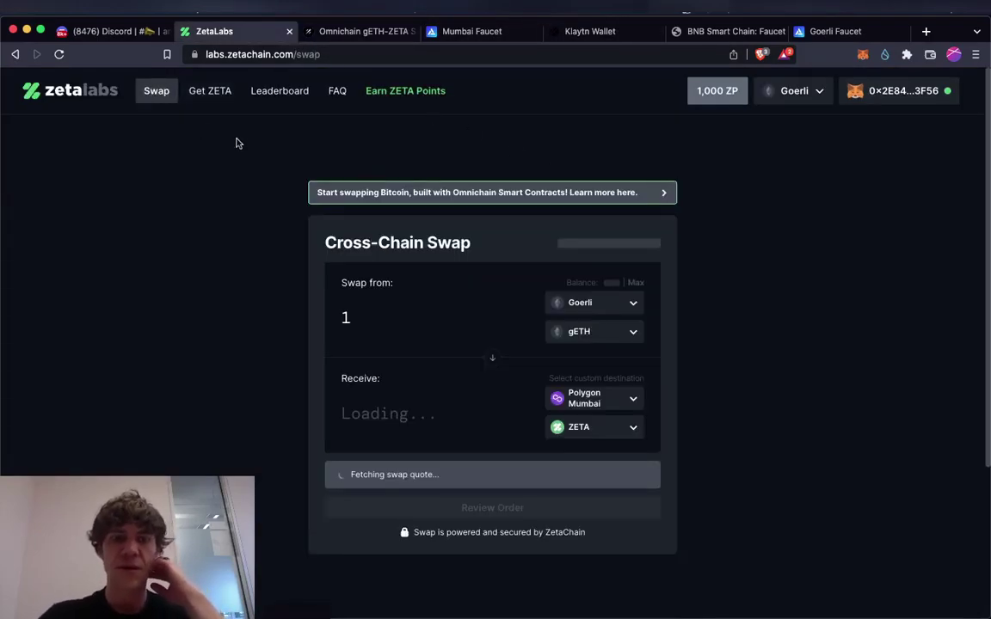
pyautogui.click(607, 430)
pyautogui.click(725, 345)
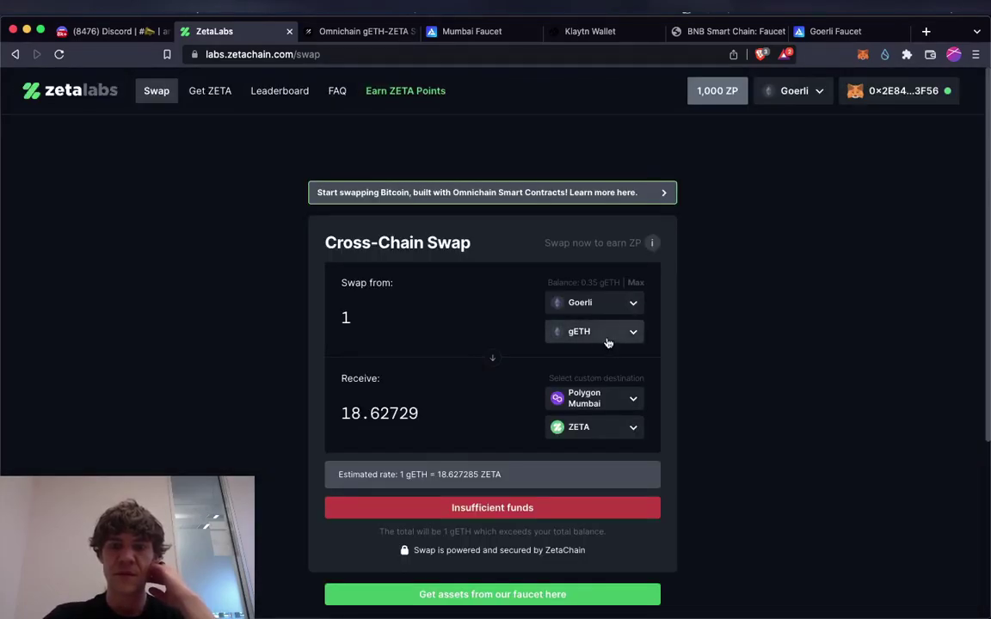
pyautogui.click(607, 342)
pyautogui.click(740, 334)
# Step: Return to the BNB Smart Chain faucet and request 0.5 BNBs for the entered wallet address
pyautogui.click(736, 32)
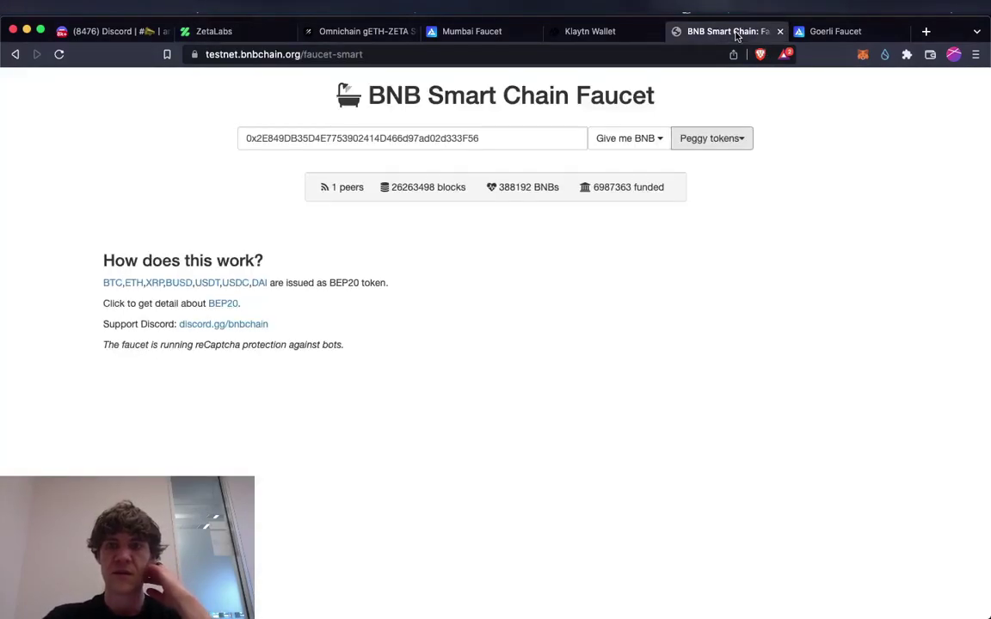
pyautogui.click(718, 139)
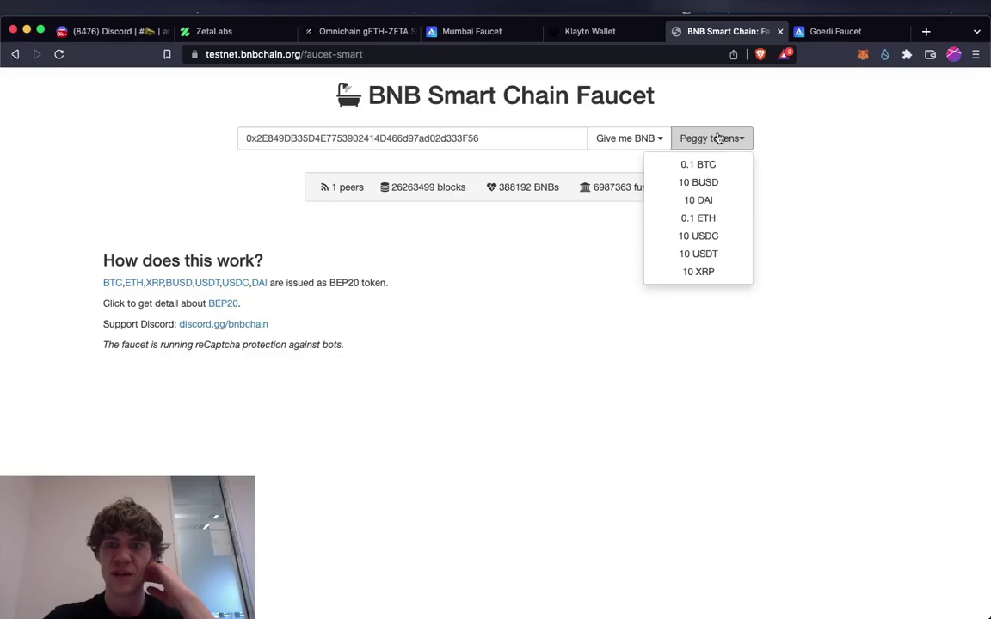
pyautogui.click(656, 138)
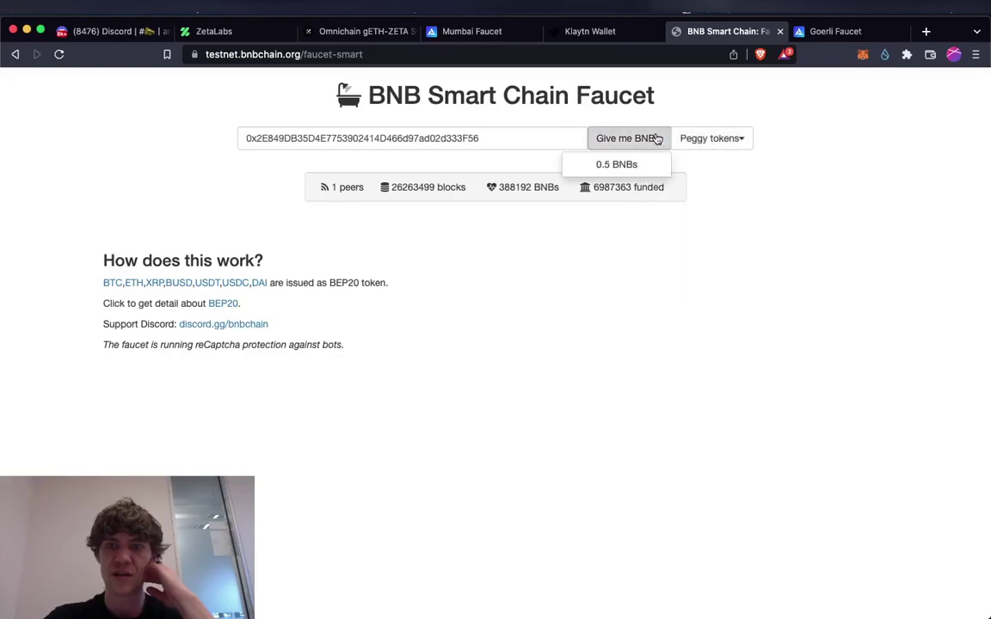
pyautogui.click(626, 165)
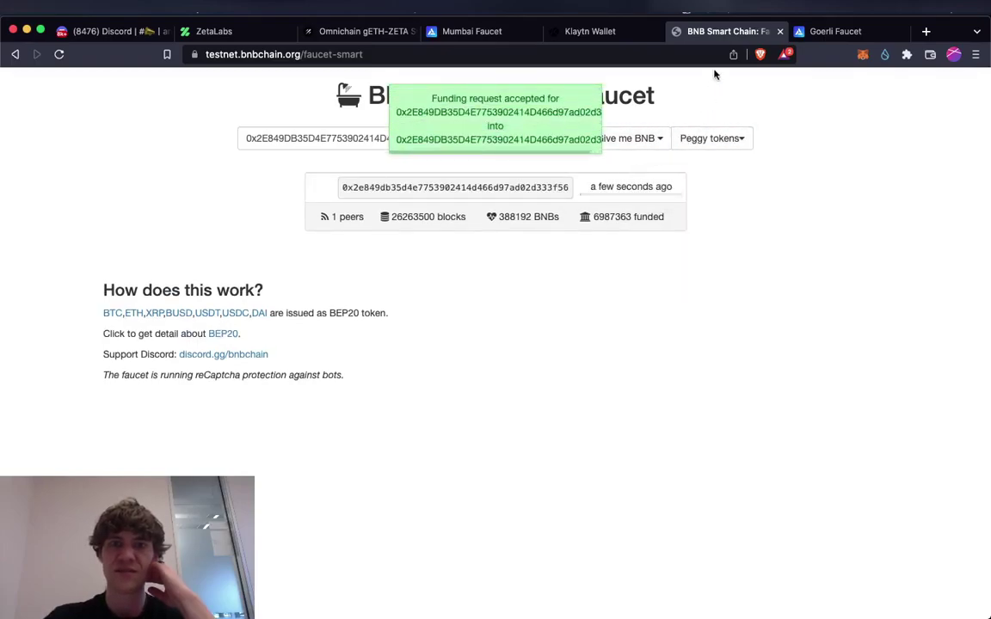
# Step: Enter the wallet address in the Klaytn Baobab faucet, run the KLAY request and dismiss its confirmation
pyautogui.click(585, 32)
pyautogui.click(475, 290)
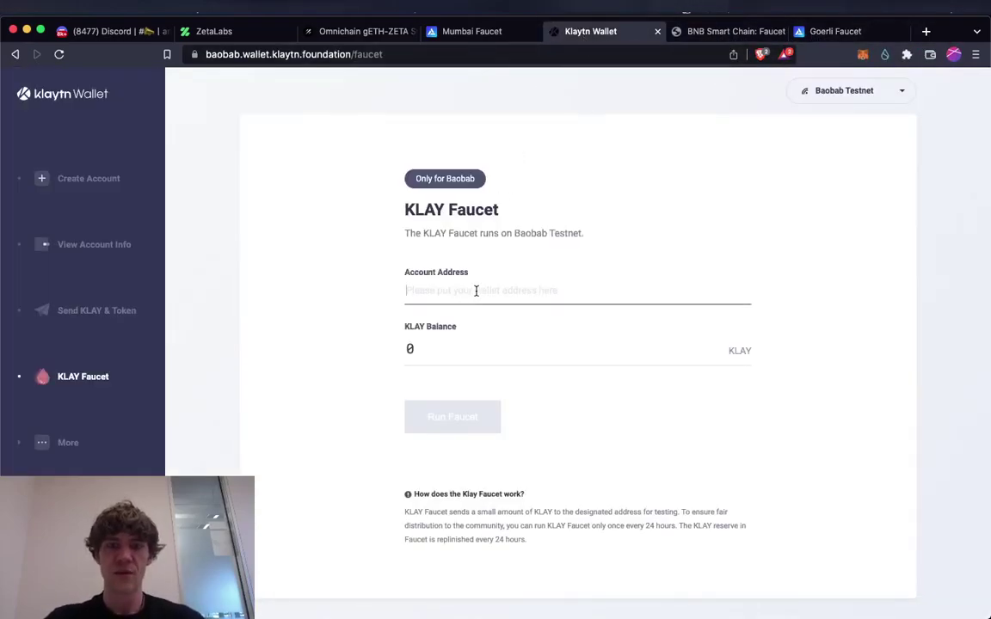
pyautogui.hotkey('ctrl', 'v')
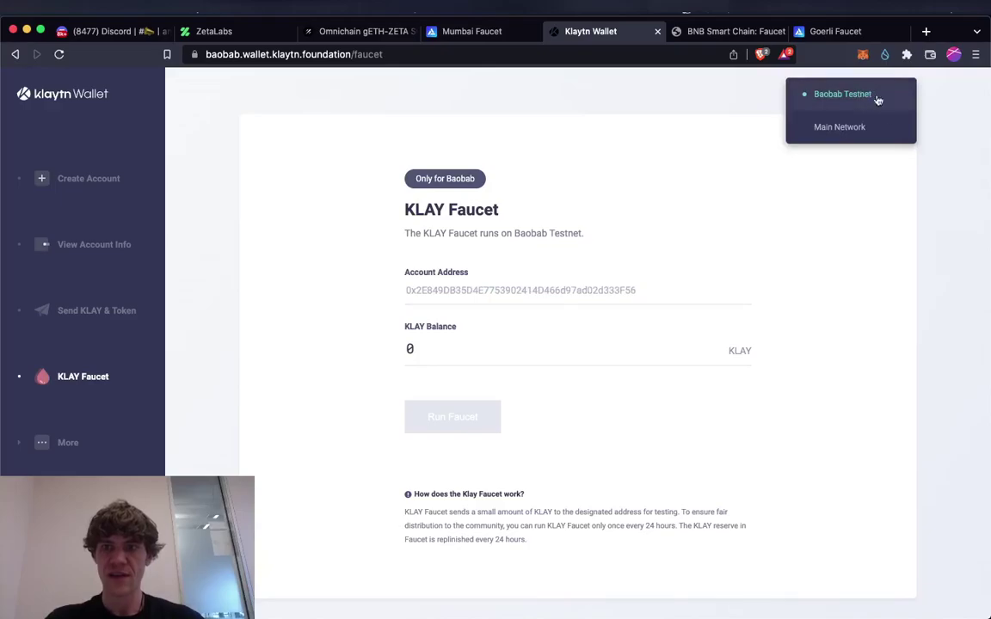
pyautogui.doubleClick(474, 354)
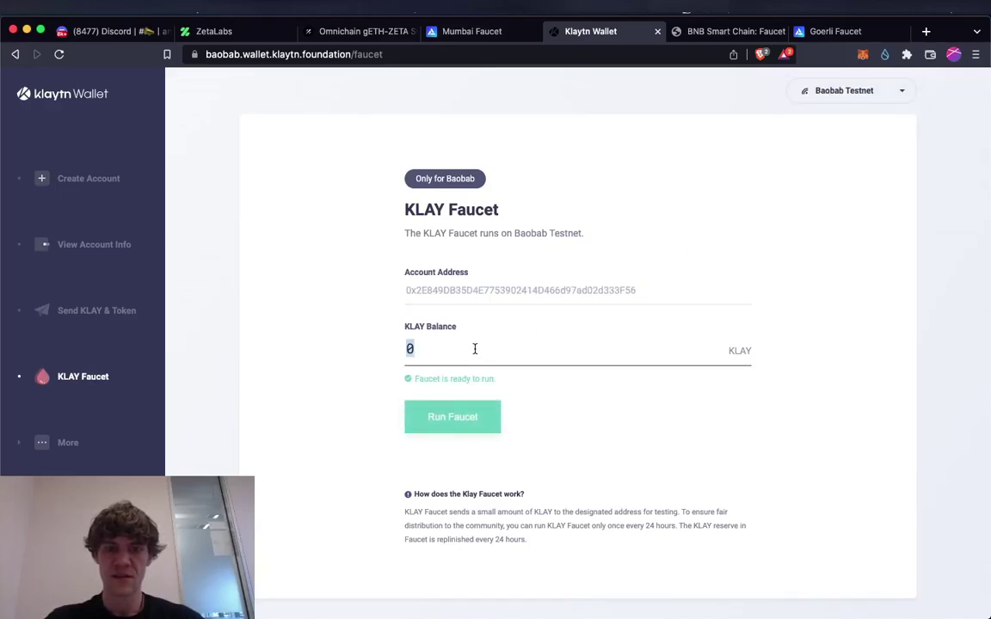
pyautogui.click(481, 419)
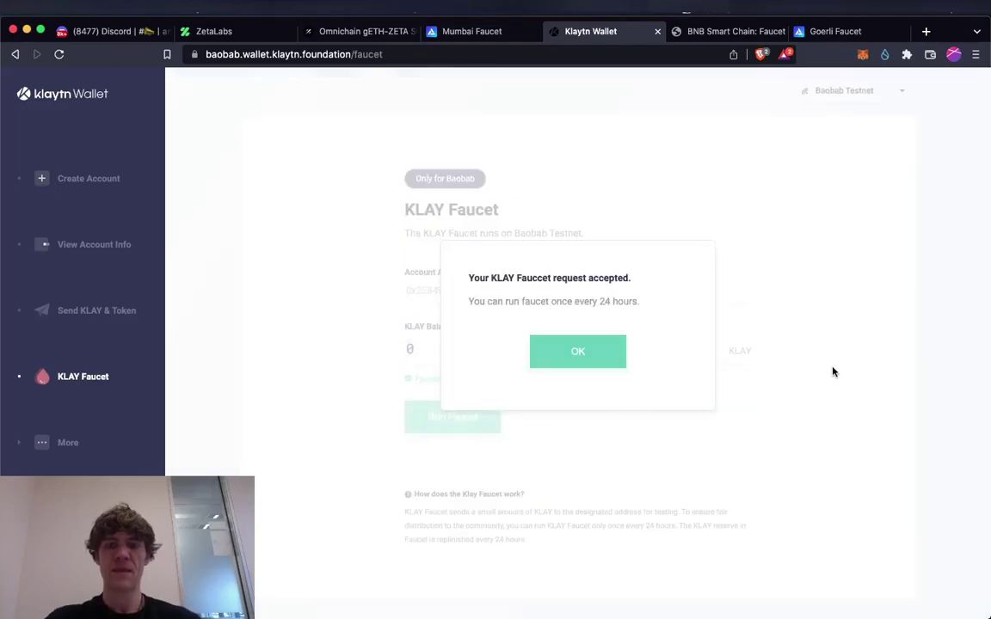
pyautogui.click(577, 350)
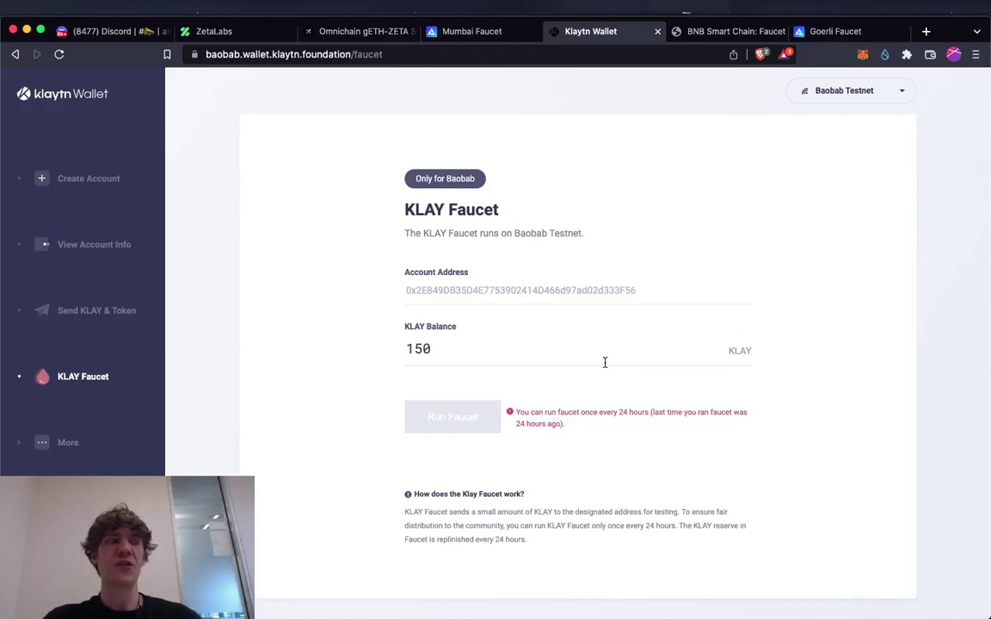
# Step: Enter the wallet address in the Mumbai faucet and request the MATIC
pyautogui.click(469, 31)
pyautogui.click(486, 266)
pyautogui.press('super+v')
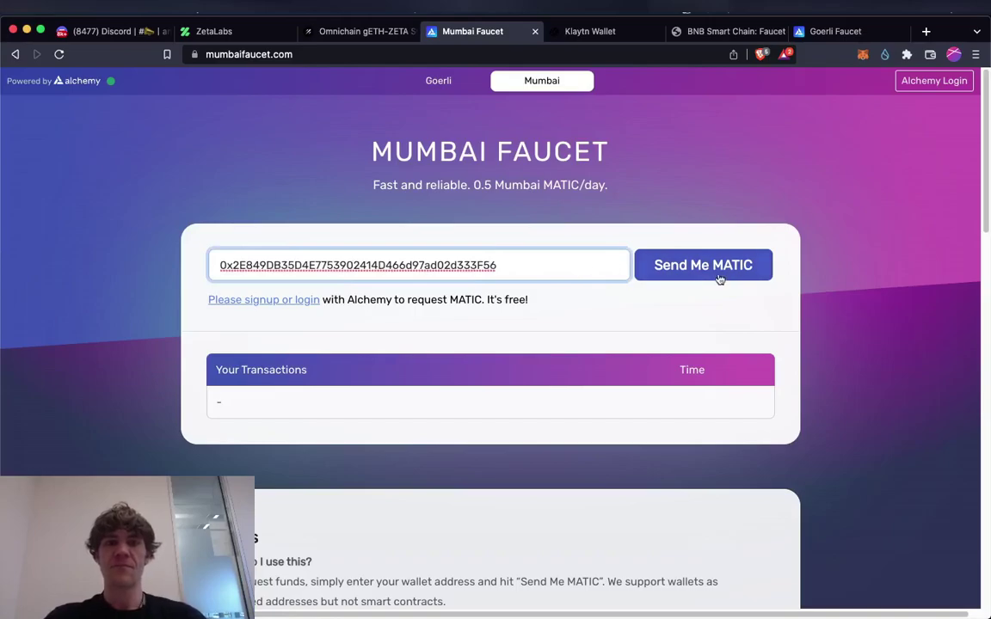
pyautogui.click(692, 260)
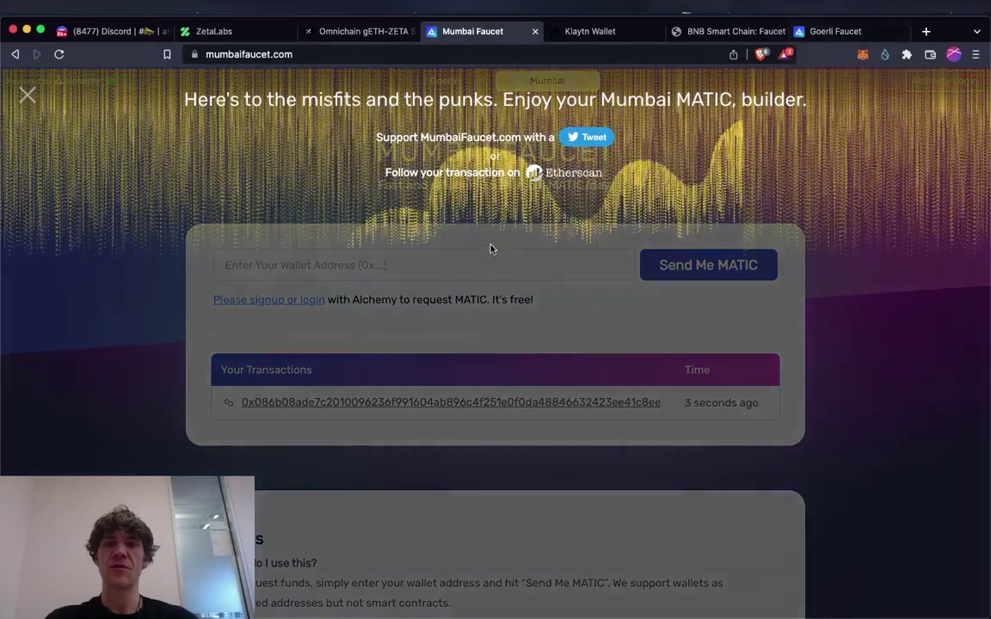
# Step: Close the Goerli, BNB Smart Chain, Klaytn and Mumbai faucet pages
pyautogui.click(830, 33)
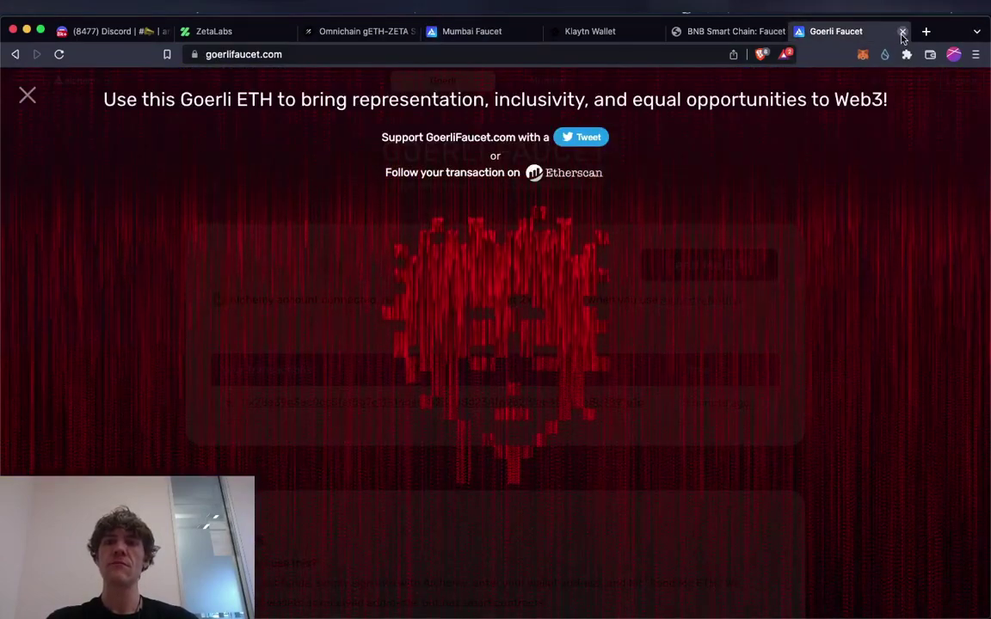
pyautogui.click(902, 33)
pyautogui.click(904, 32)
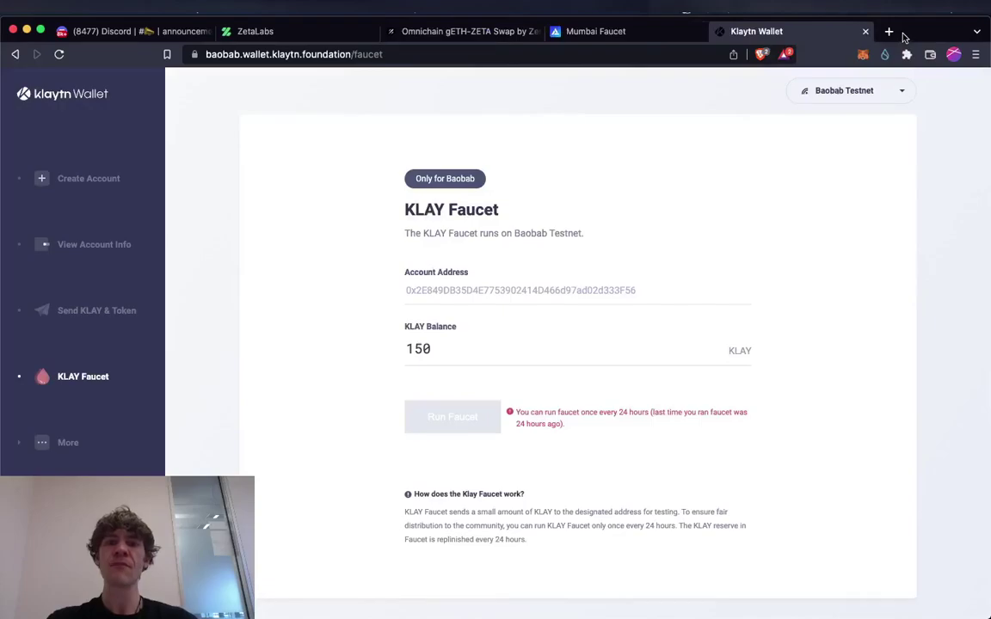
pyautogui.click(863, 32)
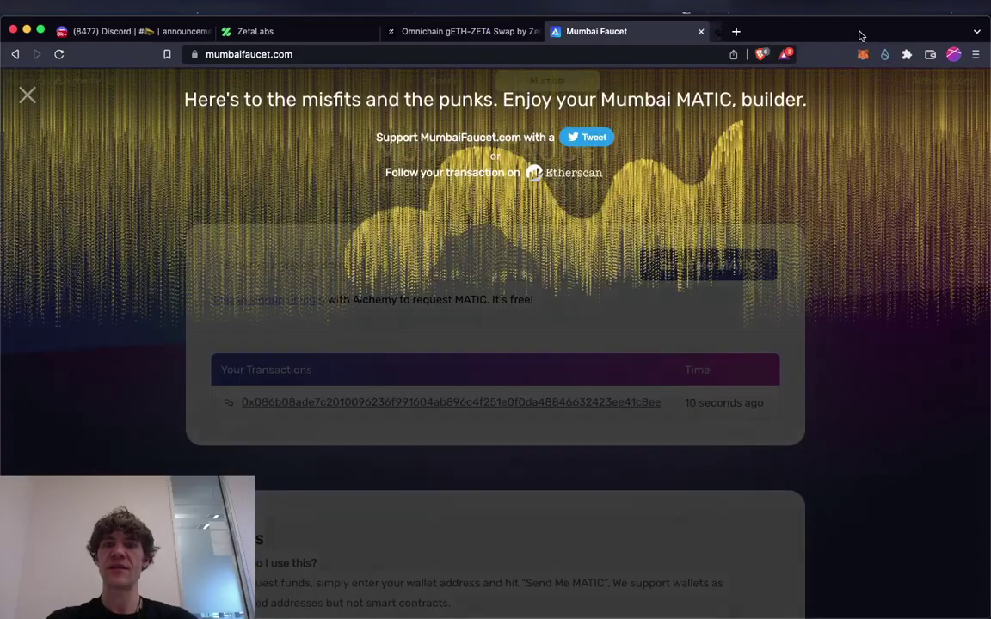
pyautogui.click(701, 32)
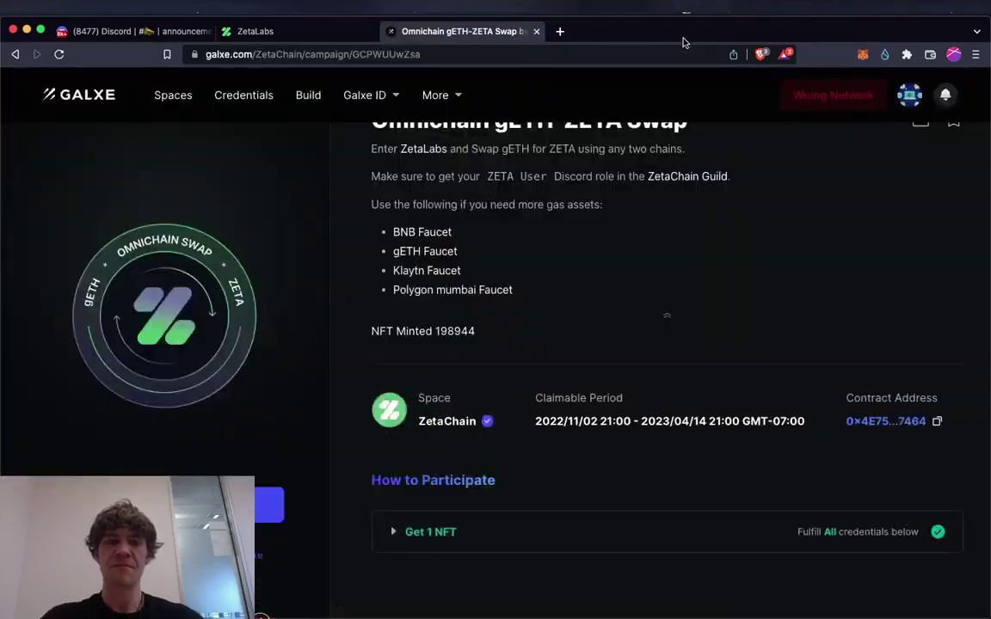
# Step: Place the Galxe campaign page ahead of ZetaLabs in the browser and reload the ZetaLabs swap page
pyautogui.moveTo(464, 31); pyautogui.dragTo(309, 31)
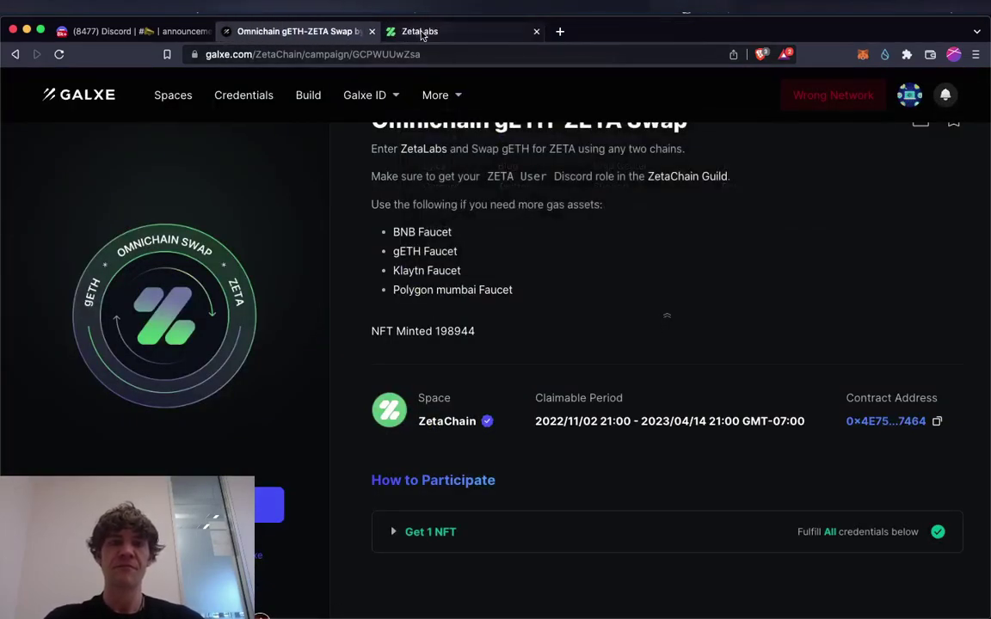
pyautogui.click(424, 33)
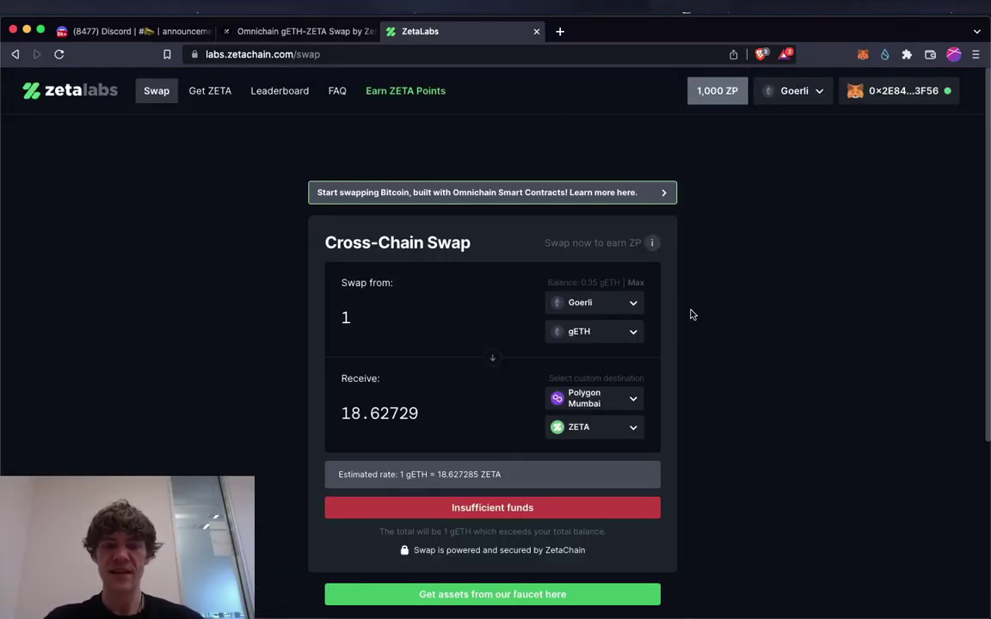
pyautogui.press('super+r')
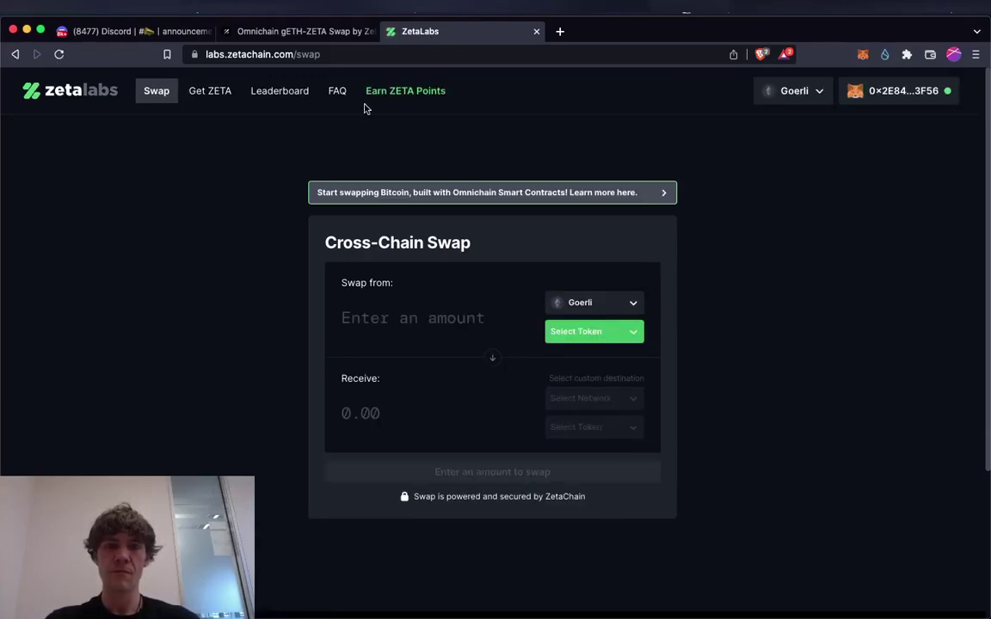
pyautogui.click(336, 34)
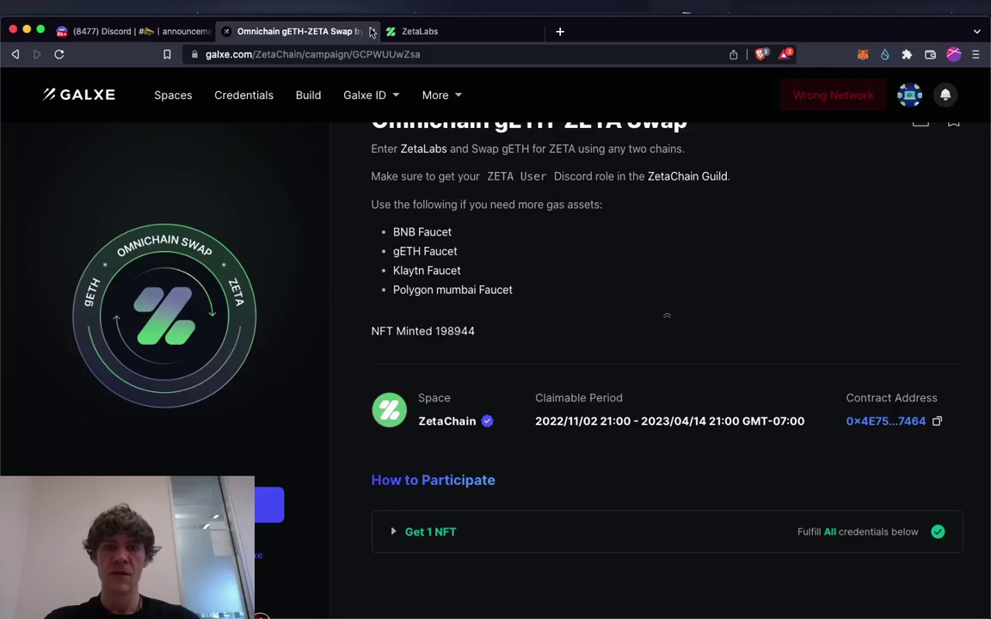
pyautogui.click(432, 31)
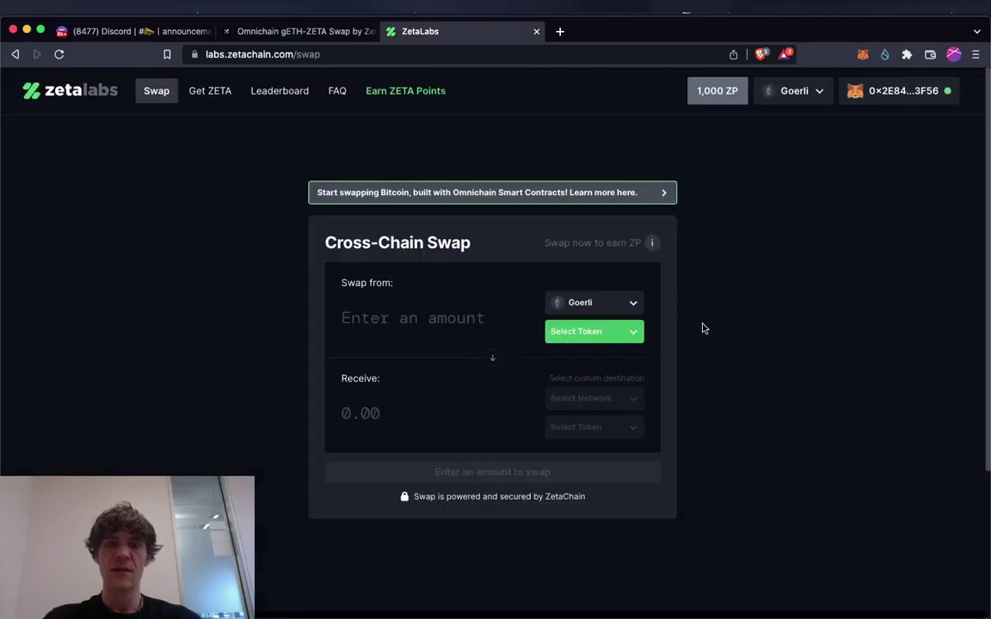
# Step: Choose ZETA on Goerli as the token to swap from
pyautogui.click(595, 307)
pyautogui.click(680, 261)
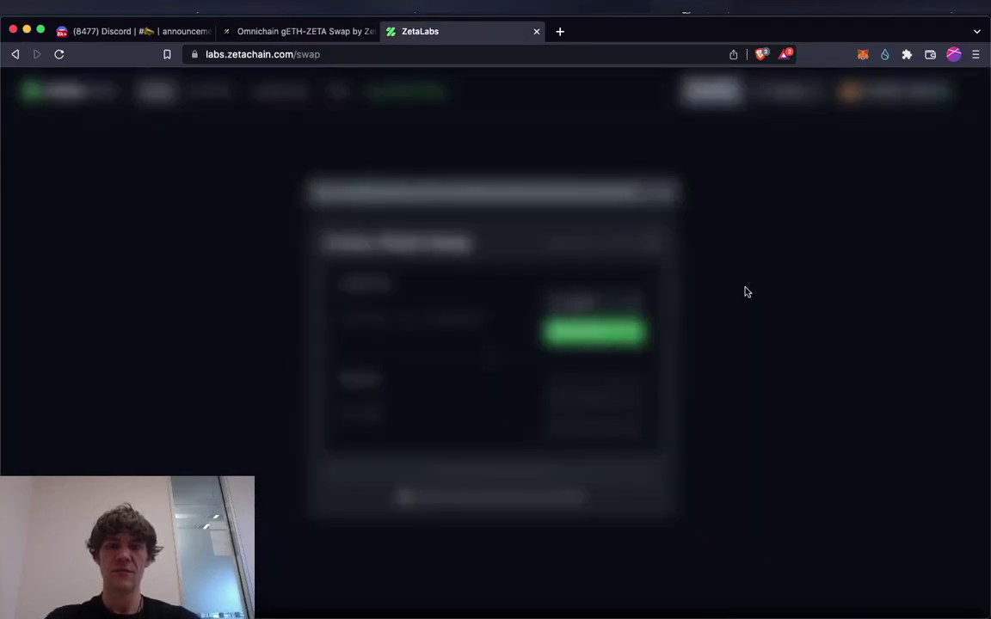
pyautogui.click(600, 341)
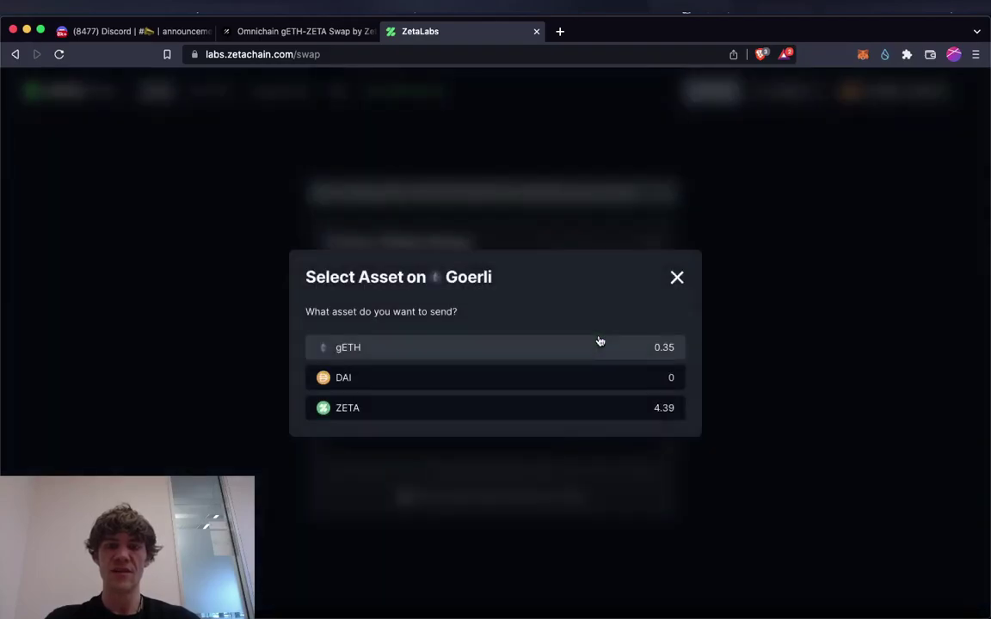
pyautogui.click(579, 408)
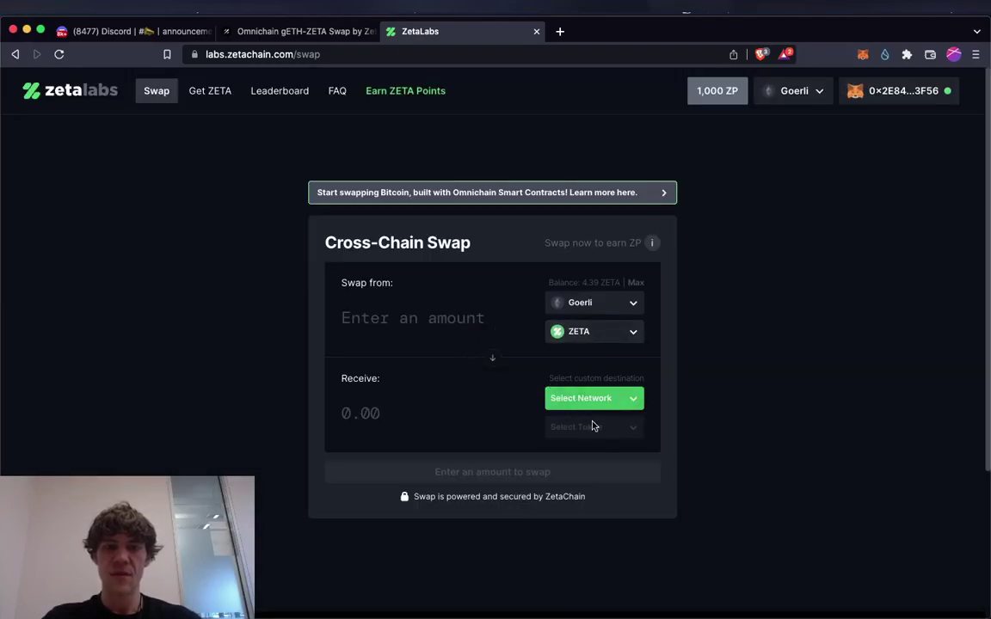
# Step: Set the swap's receiving side to USDT on BSC Testnet
pyautogui.click(587, 400)
pyautogui.click(452, 394)
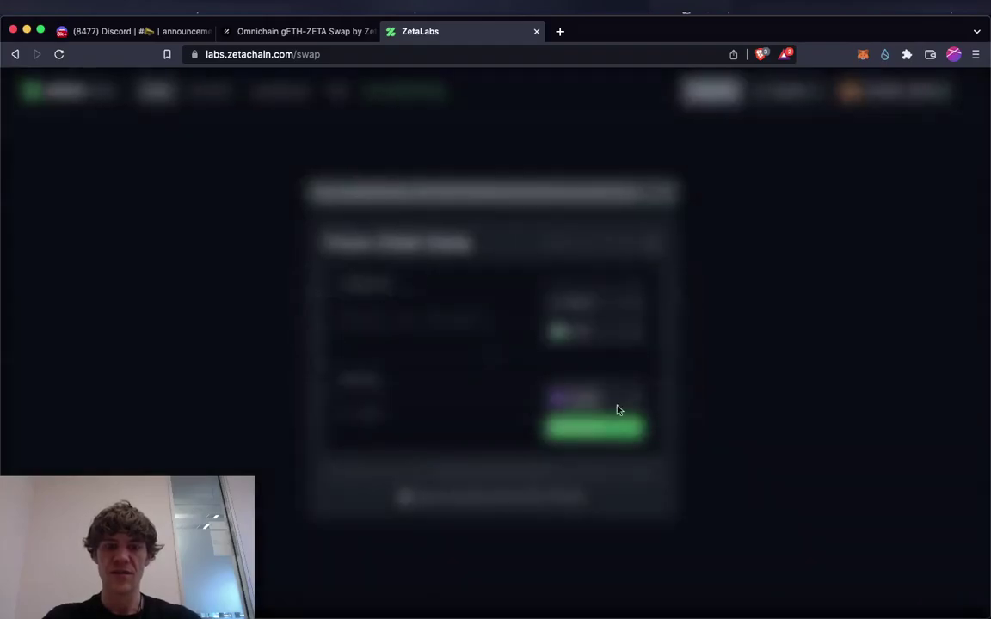
pyautogui.click(593, 427)
pyautogui.click(610, 430)
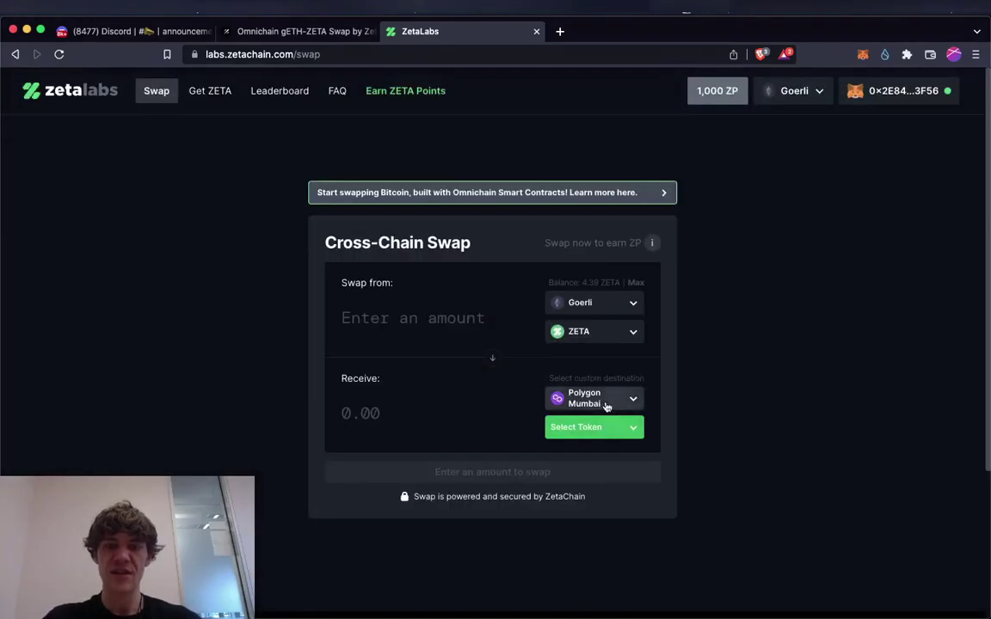
pyautogui.click(607, 406)
pyautogui.click(564, 370)
pyautogui.click(616, 434)
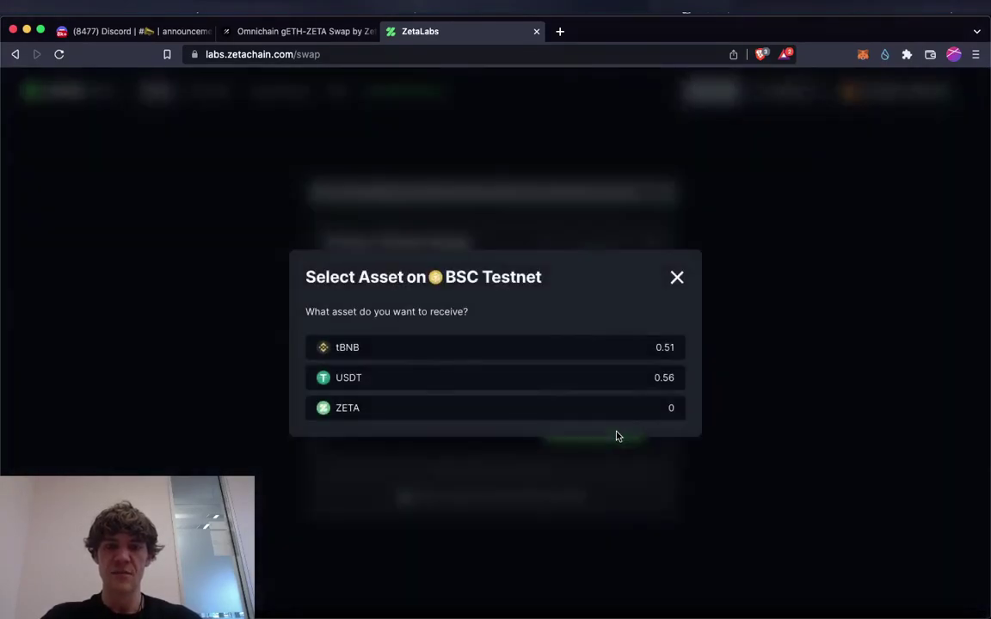
pyautogui.click(559, 384)
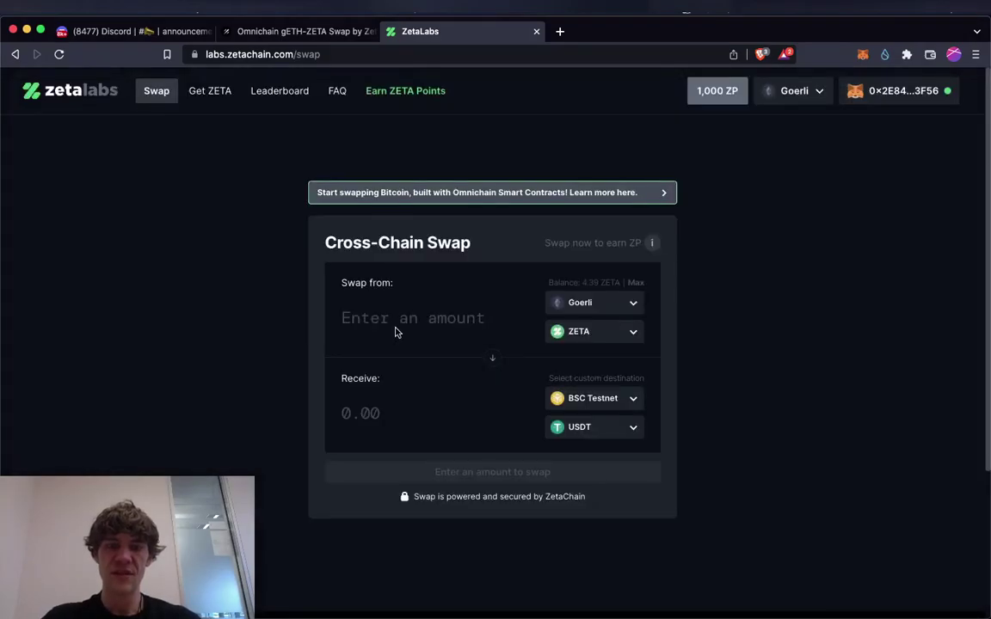
# Step: Try 2, 4 and 3 ZETA as the swap amount
pyautogui.click(393, 319)
pyautogui.write('2')
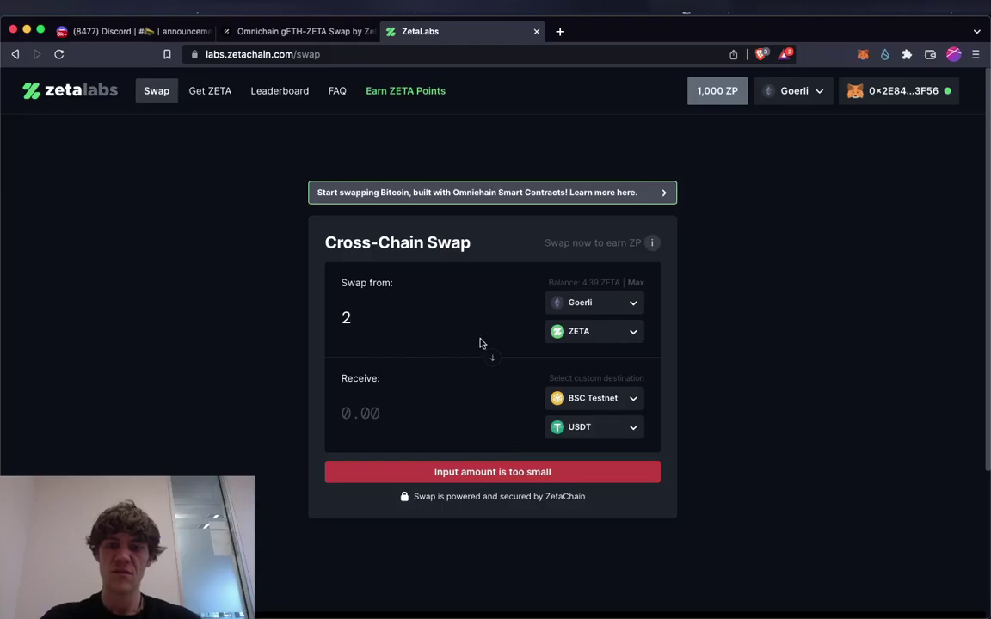
pyautogui.press('BackSpace')
pyautogui.write('4')
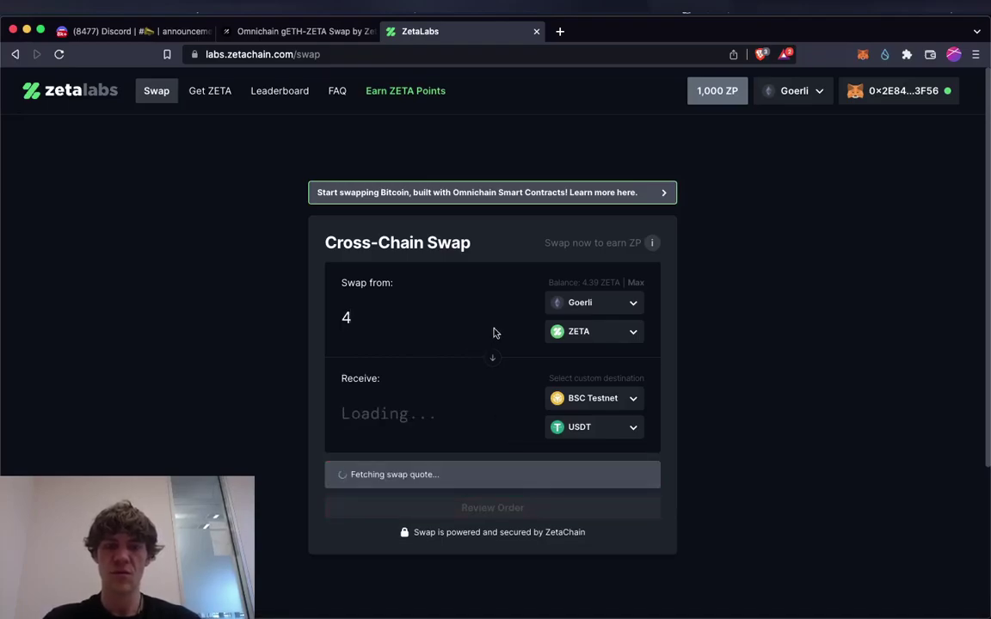
pyautogui.press('BackSpace')
pyautogui.write('3')
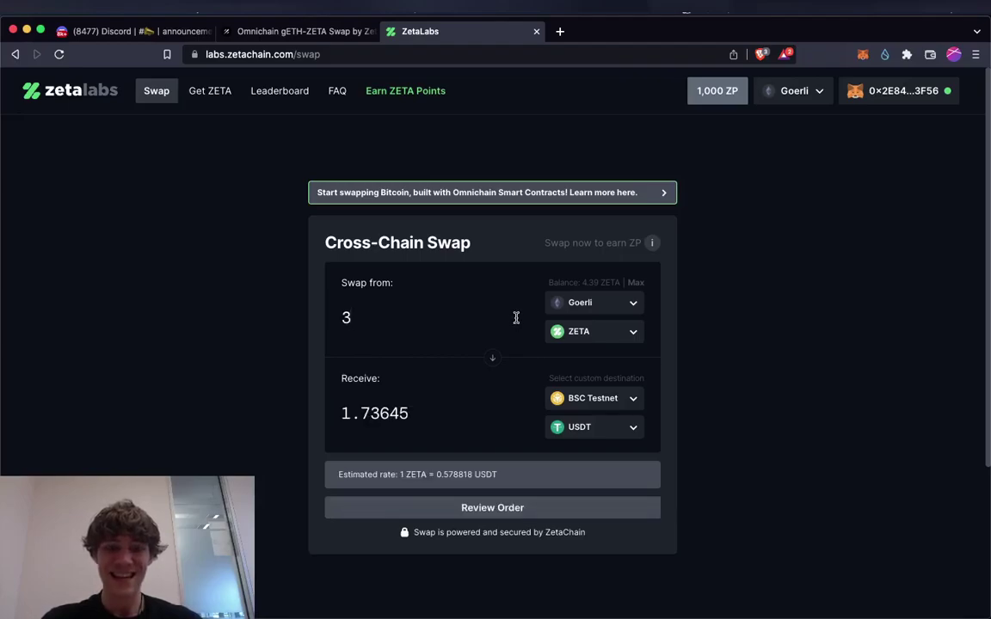
# Step: Try 2.5, 2.6 and 2.55 ZETA to narrow down the smallest accepted swap amount
pyautogui.press('BackSpace')
pyautogui.write('2.5')
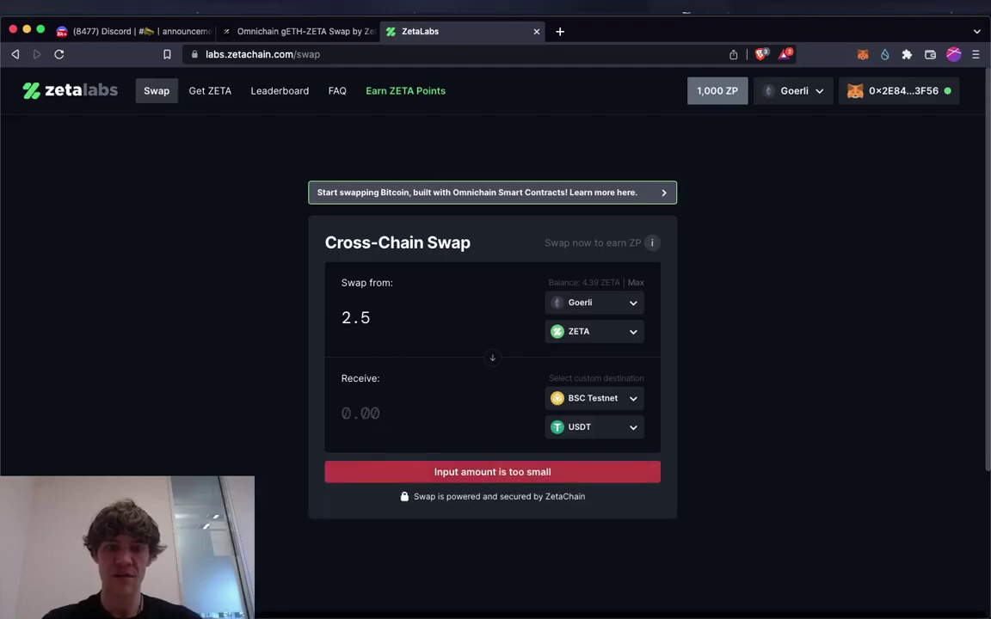
pyautogui.press('BackSpace')
pyautogui.write('6')
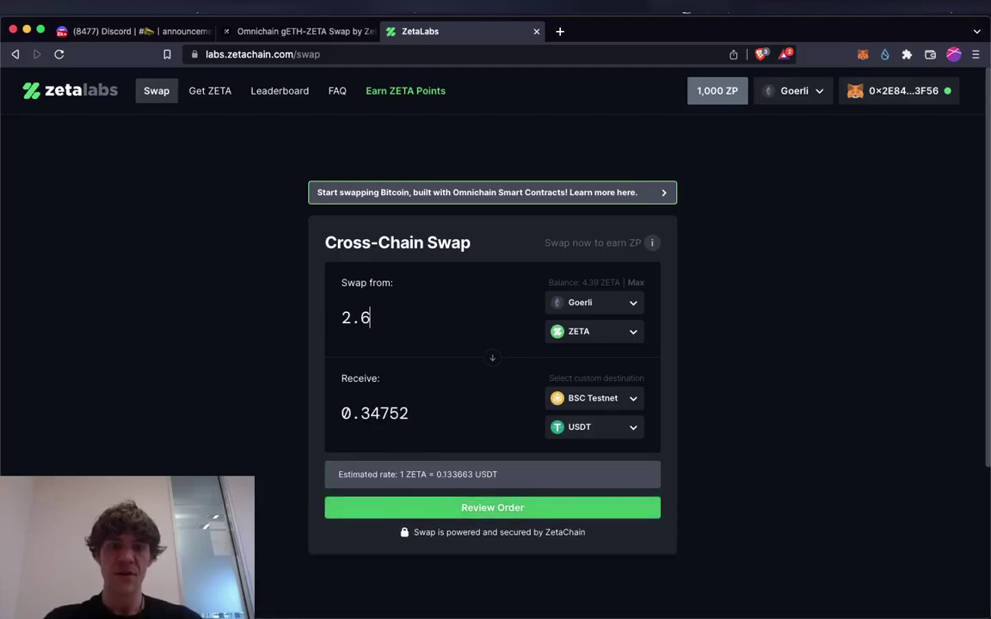
pyautogui.press('BackSpace')
pyautogui.write('55')
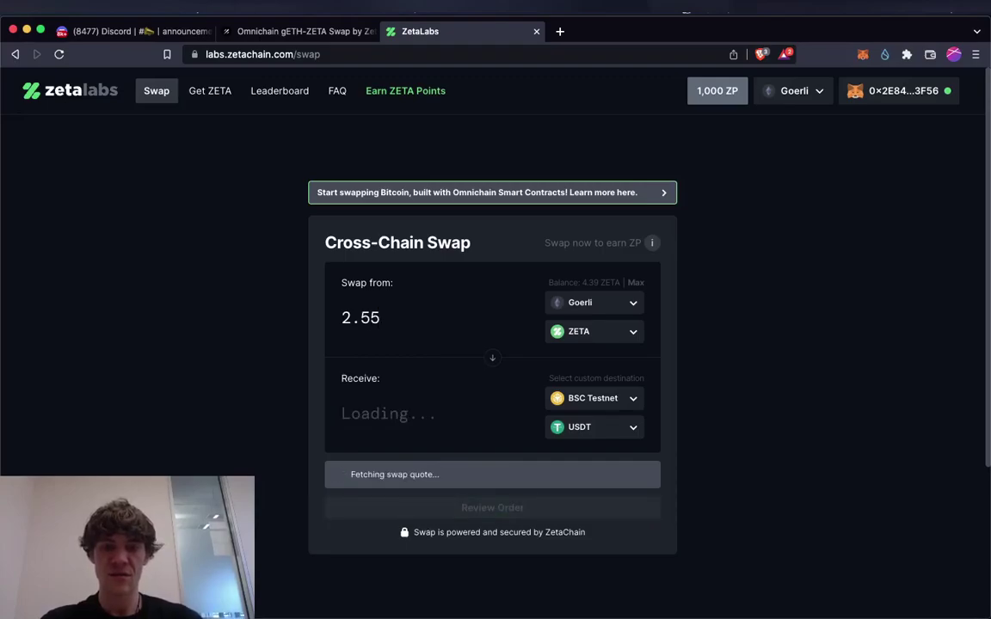
# Step: Test swap amounts of 2.53, 2.52 and 2.51 ZETA
pyautogui.press('BackSpace')
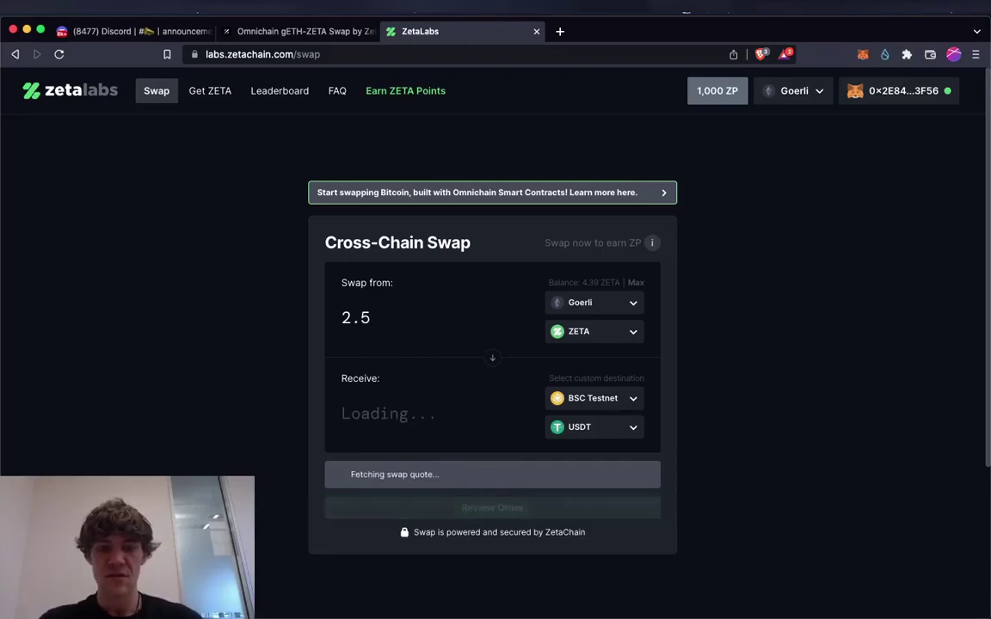
pyautogui.write('3')
pyautogui.press('BackSpace')
pyautogui.write('2')
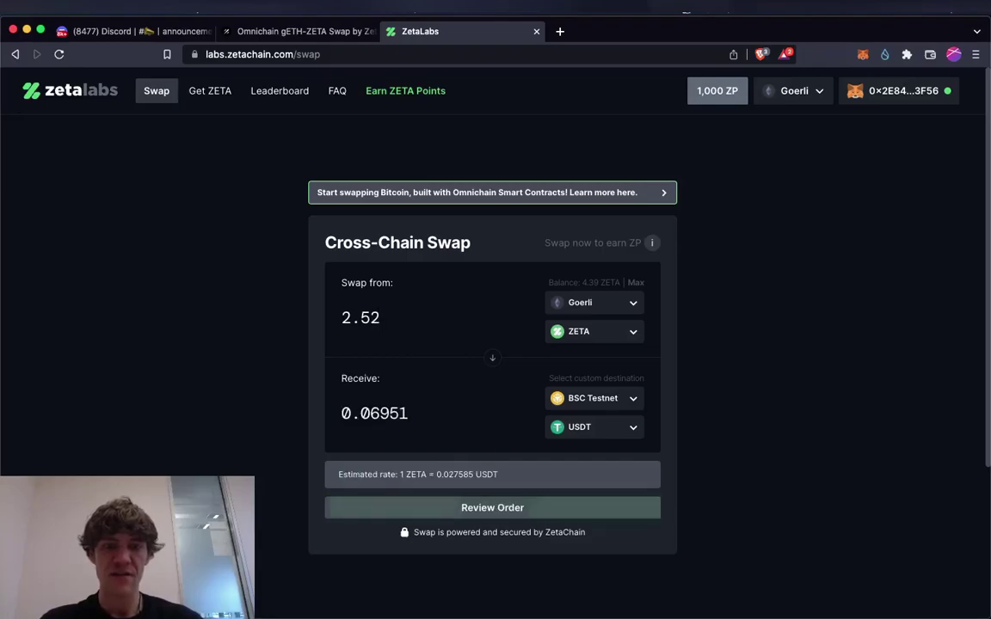
pyautogui.press('BackSpace')
pyautogui.write('1')
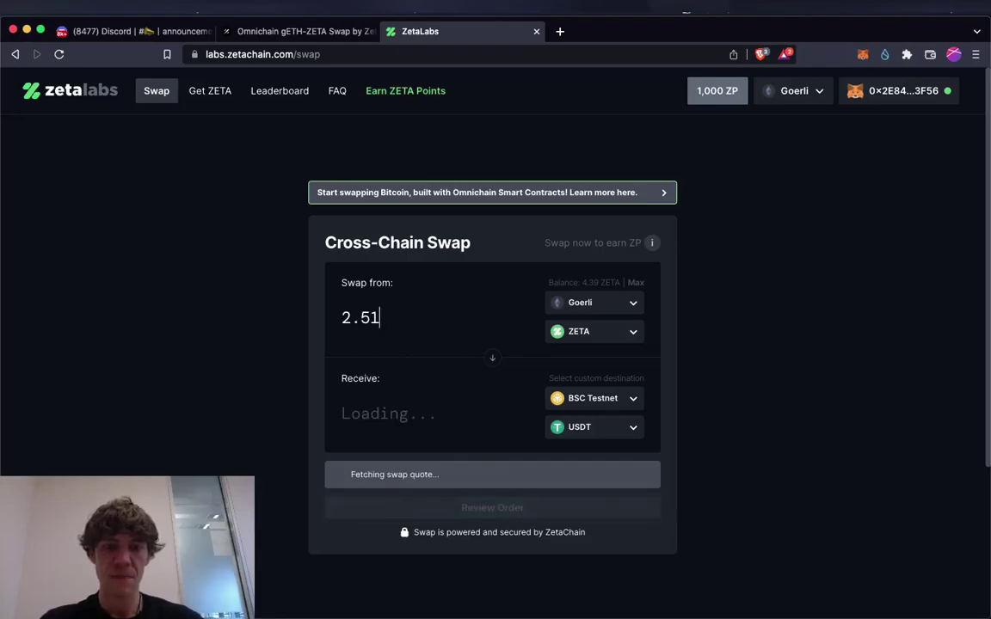
# Step: Try ever smaller swap amounts just above 2.5 ZETA, from 2.509 down to 2.50000000000000001
pyautogui.press('BackSpace')
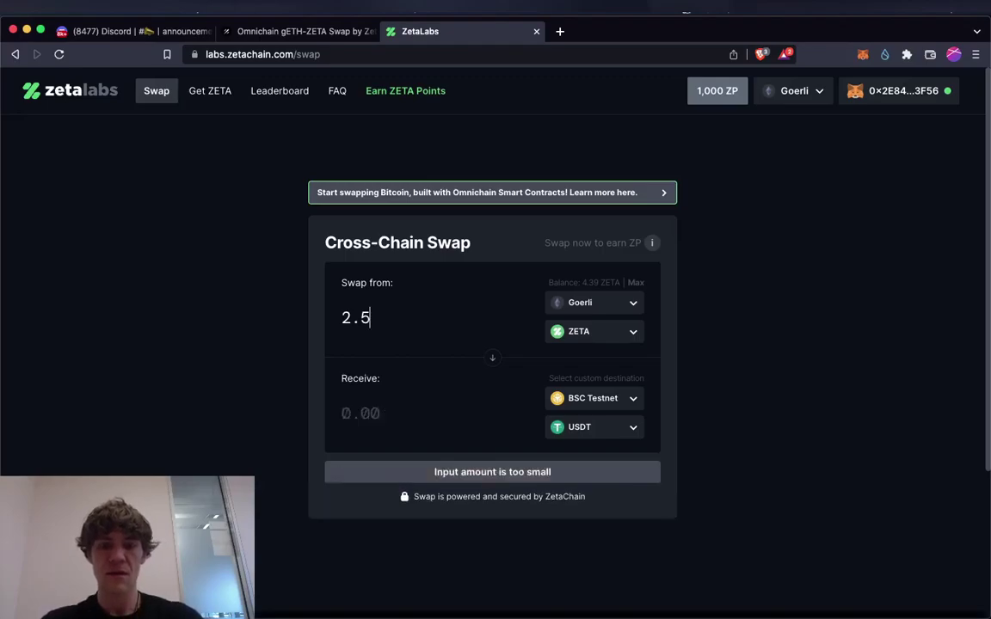
pyautogui.write('09')
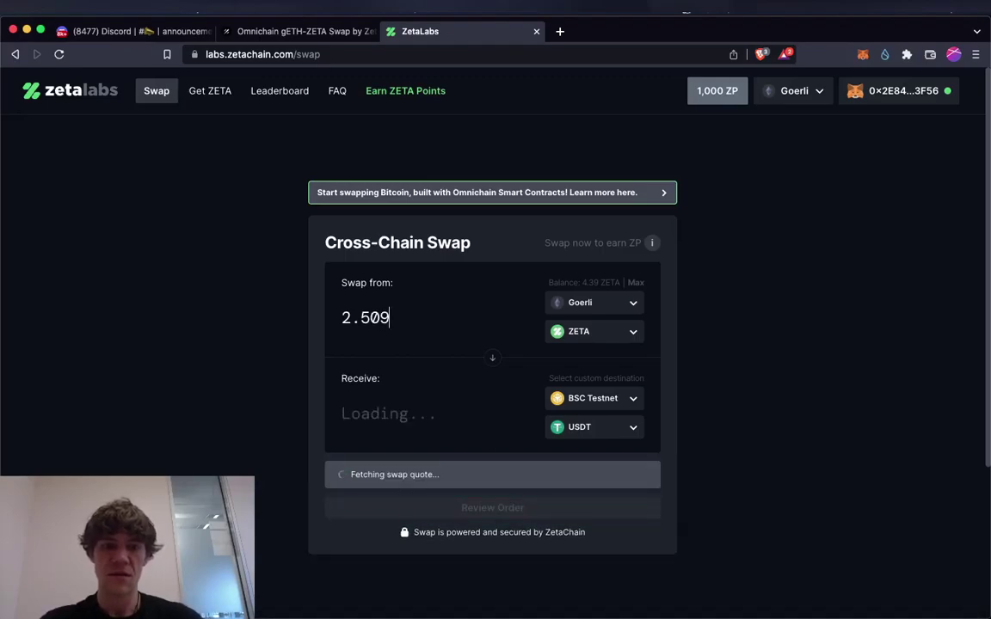
pyautogui.press('BackSpace')
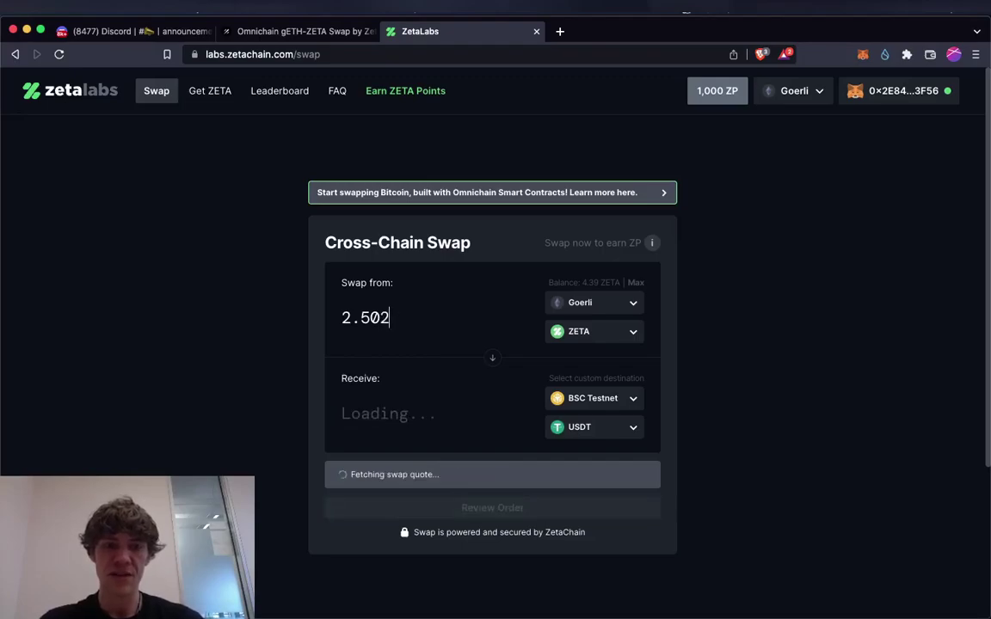
pyautogui.write('2')
pyautogui.press('BackSpace')
pyautogui.write('05')
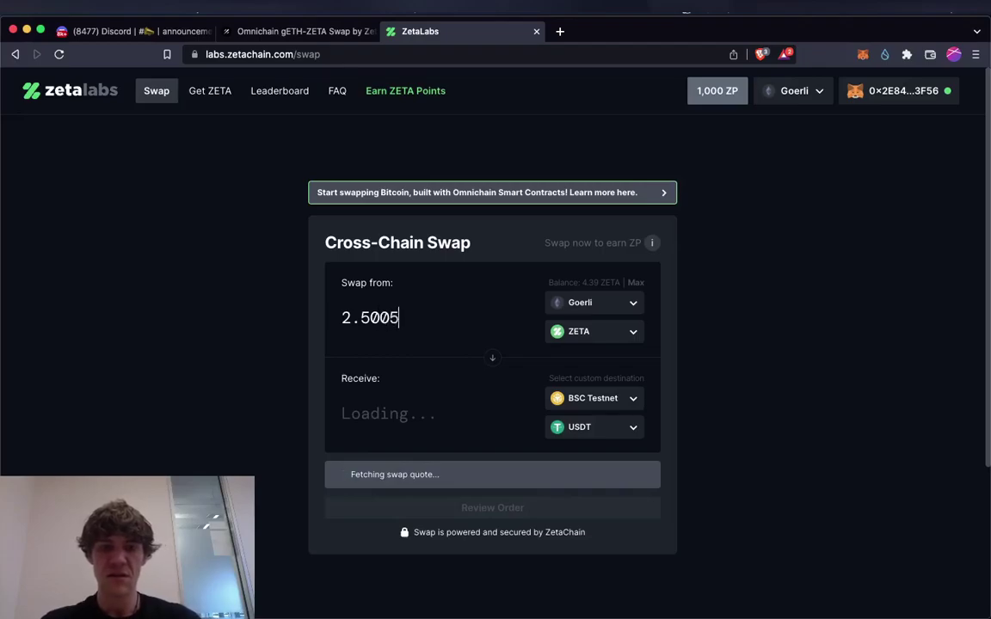
pyautogui.press('BackSpace')
pyautogui.write('00002')
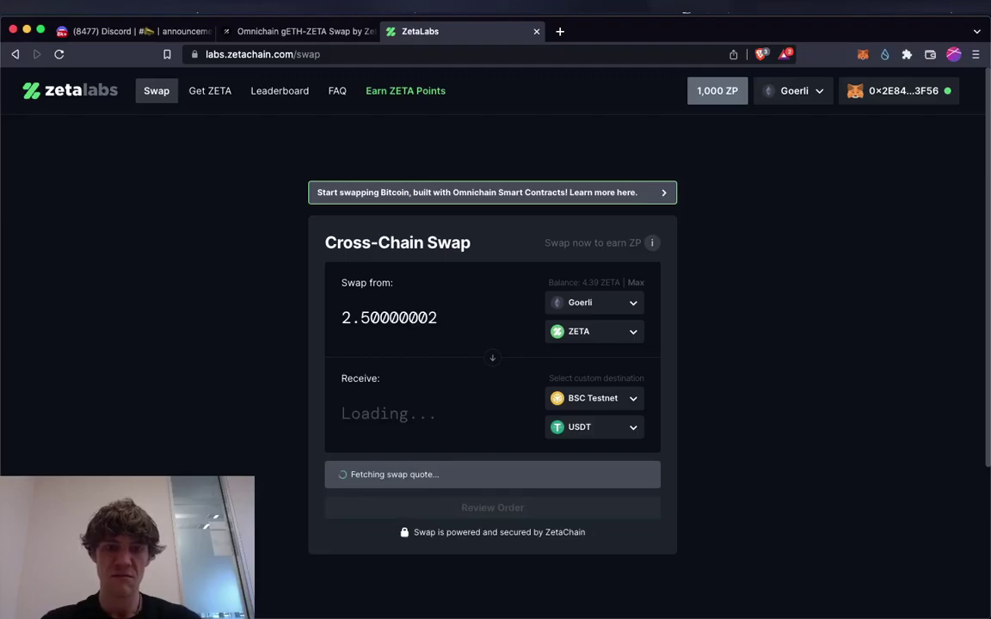
pyautogui.press('BackSpace')
pyautogui.write('1')
pyautogui.press('BackSpace')
pyautogui.write('000000001')
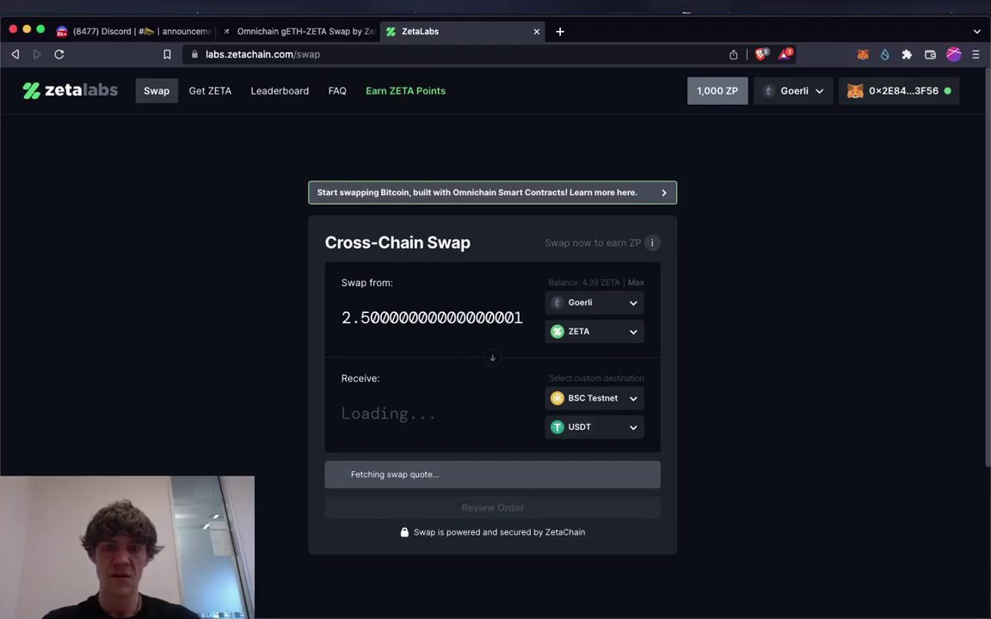
# Step: Set the swap amount to 2.51 ZETA, then check the Galxe campaign page and return to ZetaLabs
pyautogui.press('BackSpace')
pyautogui.press('BackSpace')
pyautogui.press('BackSpace')
pyautogui.press('BackSpace')
pyautogui.press('BackSpace')
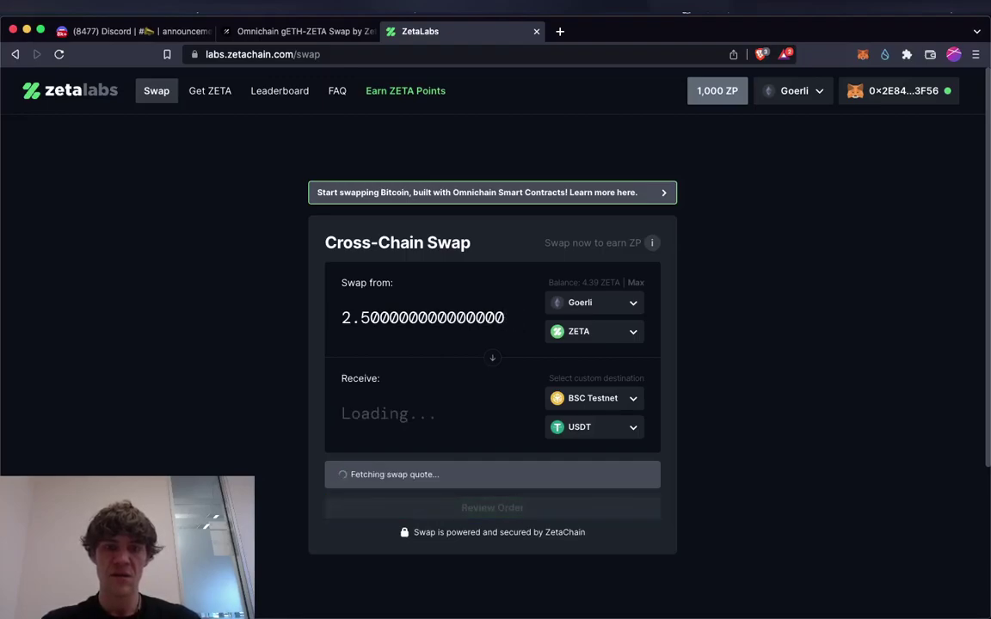
pyautogui.press('BackSpace')
pyautogui.press('BackSpace')
pyautogui.press('BackSpace')
pyautogui.press('BackSpace')
pyautogui.press('BackSpace')
pyautogui.press('BackSpace')
pyautogui.press('BackSpace')
pyautogui.press('BackSpace')
pyautogui.press('BackSpace')
pyautogui.press('BackSpace')
pyautogui.press('BackSpace')
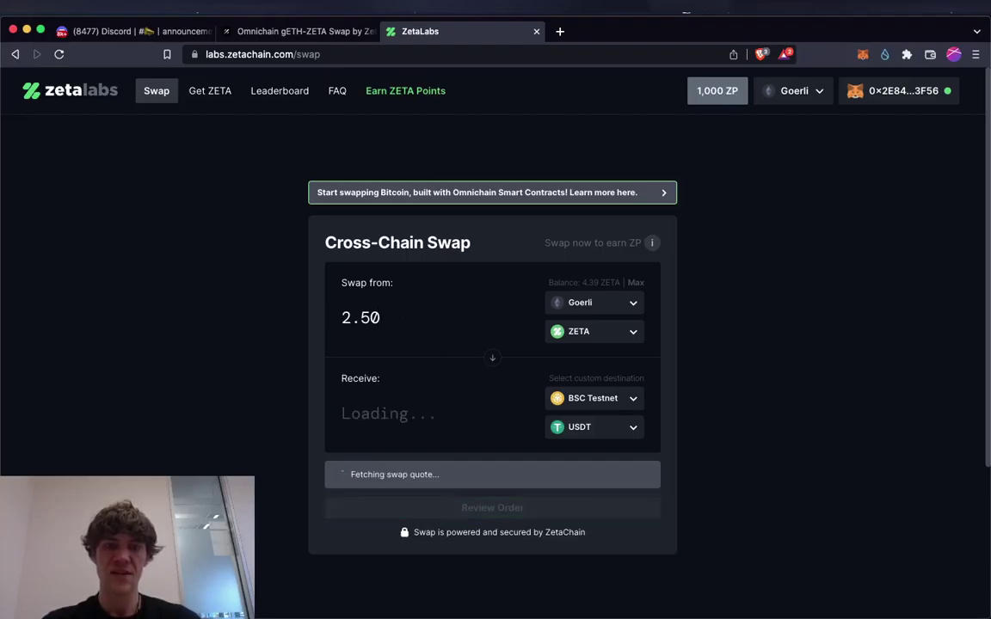
pyautogui.press('BackSpace')
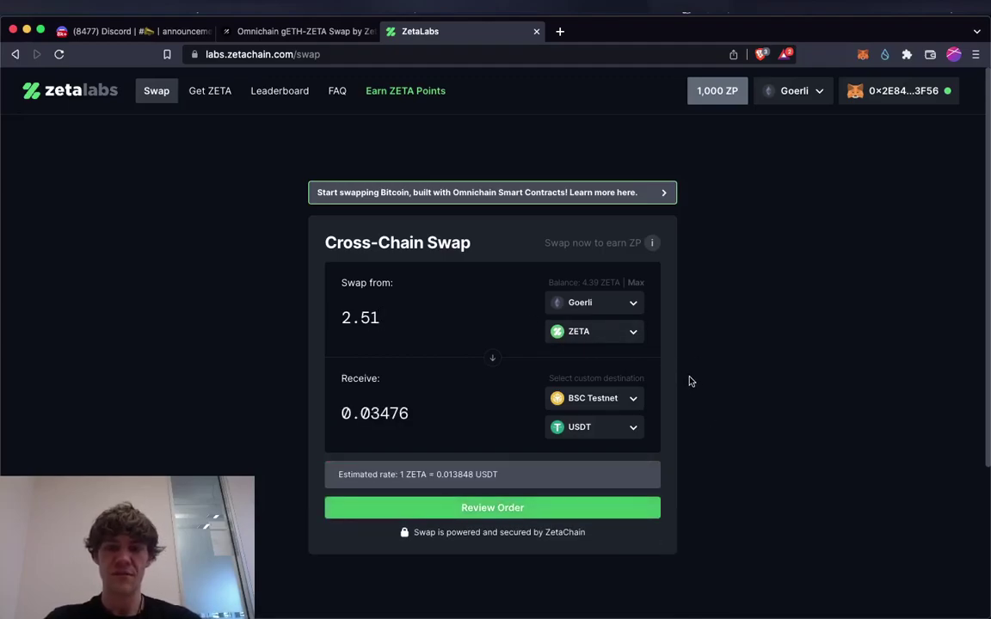
pyautogui.click(301, 31)
pyautogui.click(465, 31)
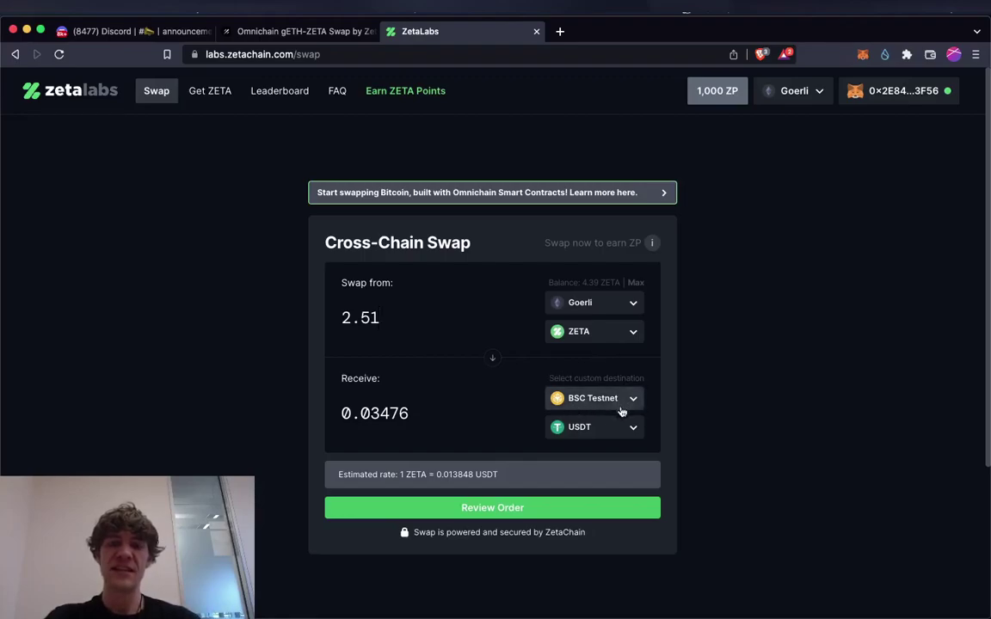
# Step: Review the swap order and allow the ZETA transfer, approving it in MetaMask
pyautogui.click(513, 509)
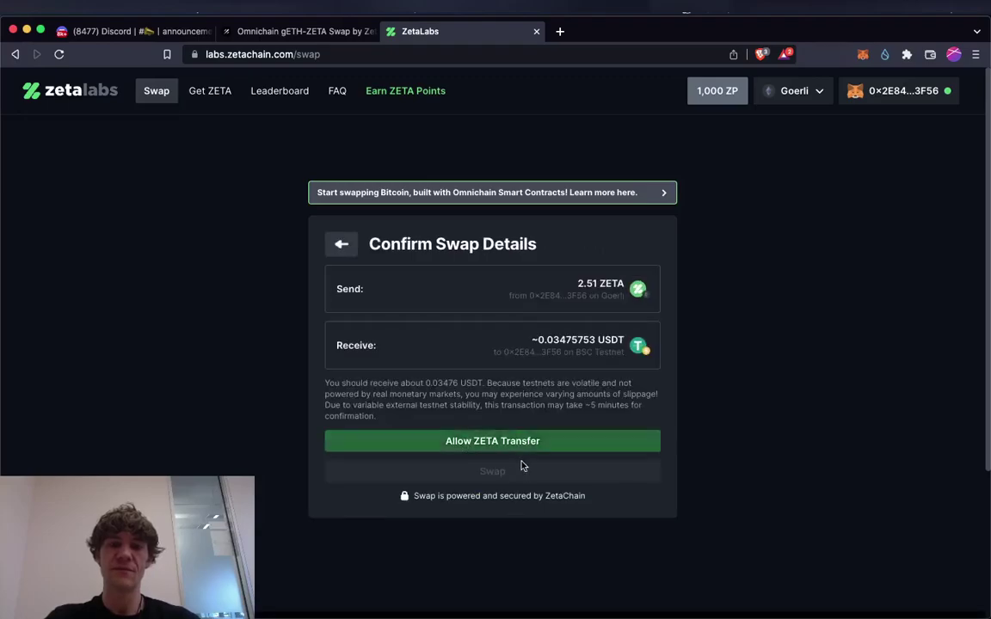
pyautogui.click(528, 443)
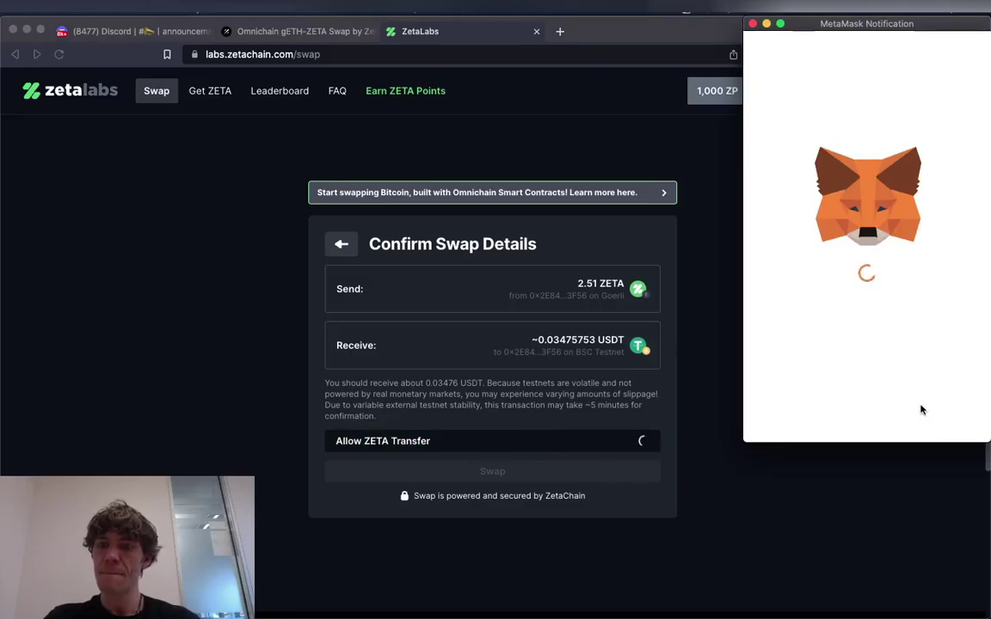
pyautogui.scroll(-3, 925, 405)
pyautogui.click(918, 417)
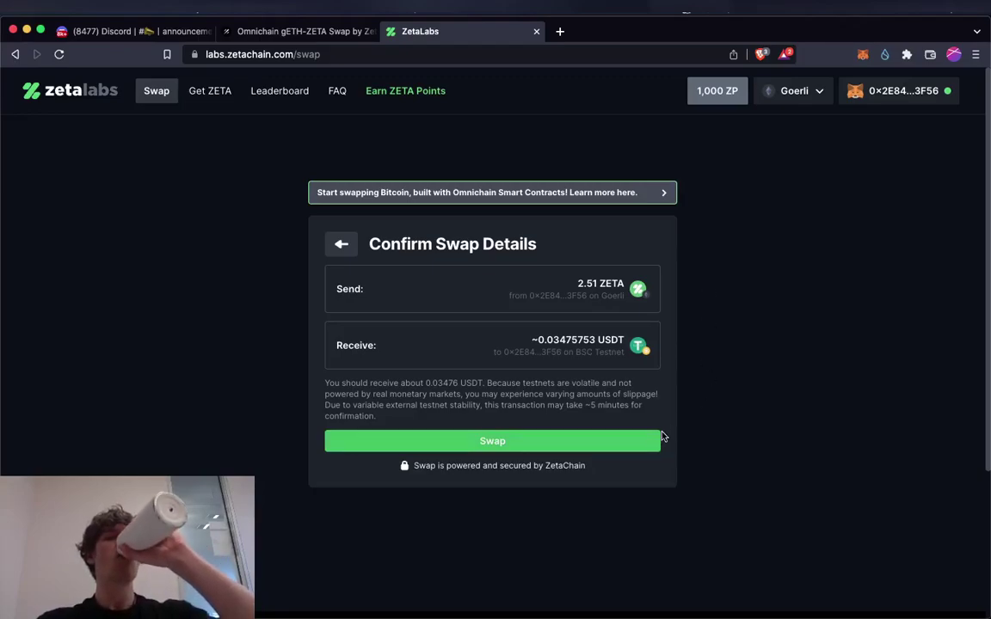
# Step: Submit the swap of 2.51 ZETA to USDT and confirm its transaction in MetaMask
pyautogui.click(625, 443)
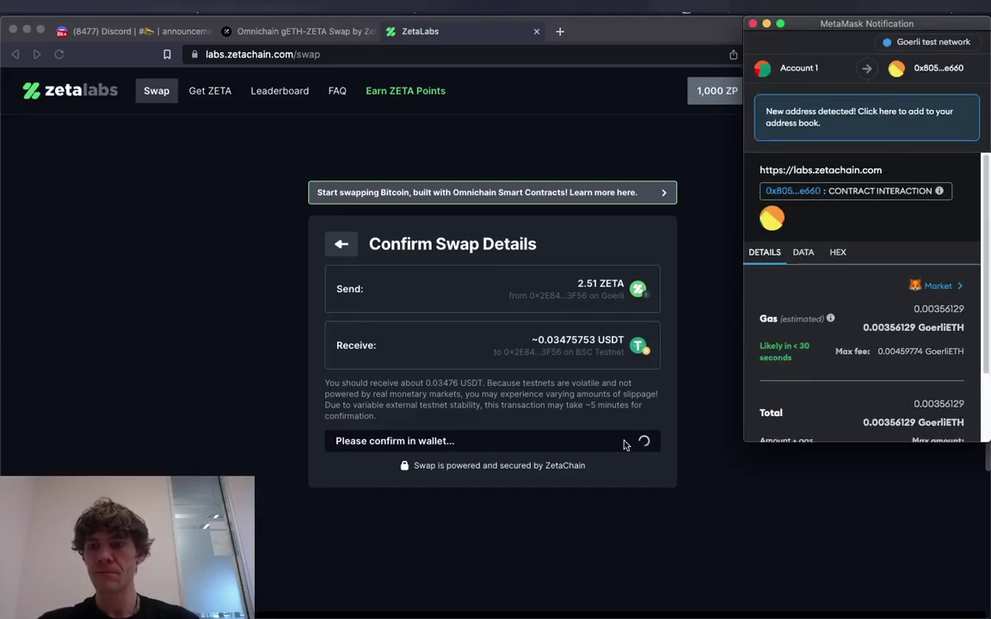
pyautogui.scroll(-3, 869, 228)
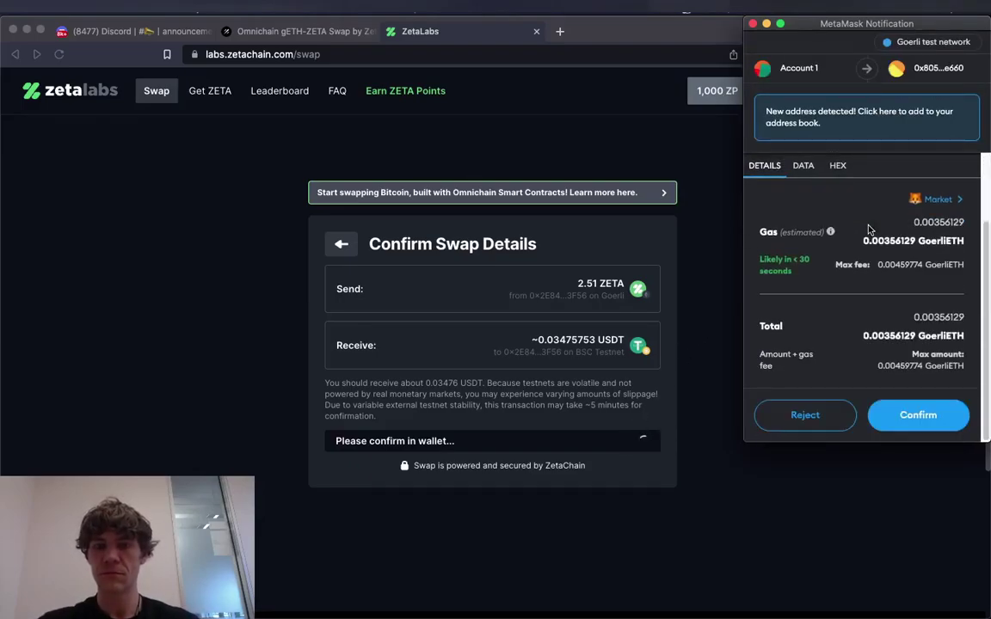
pyautogui.click(908, 417)
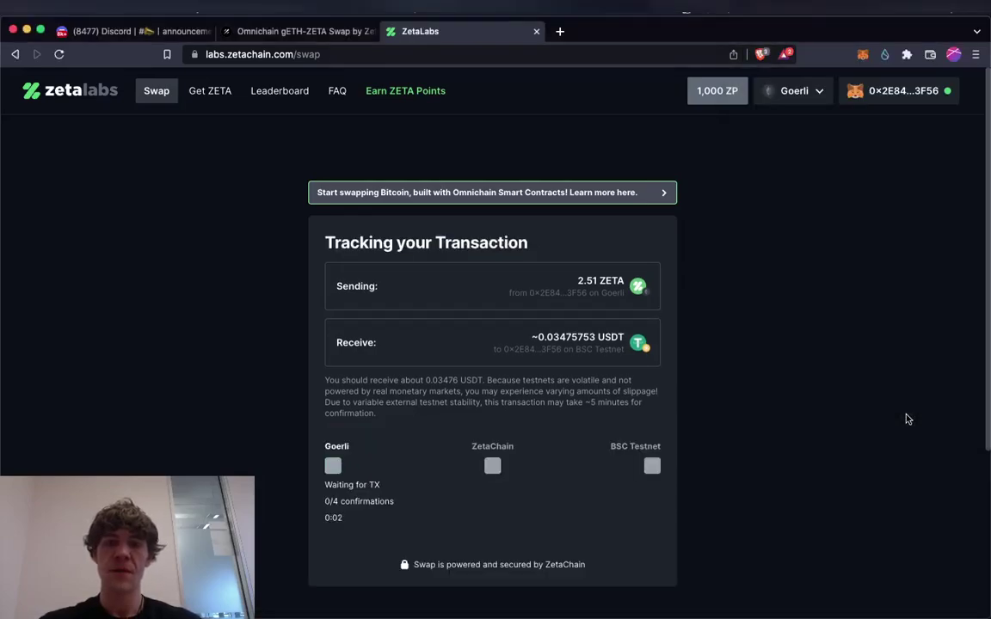
pyautogui.scroll(-3, 908, 419)
pyautogui.scroll(2, 908, 419)
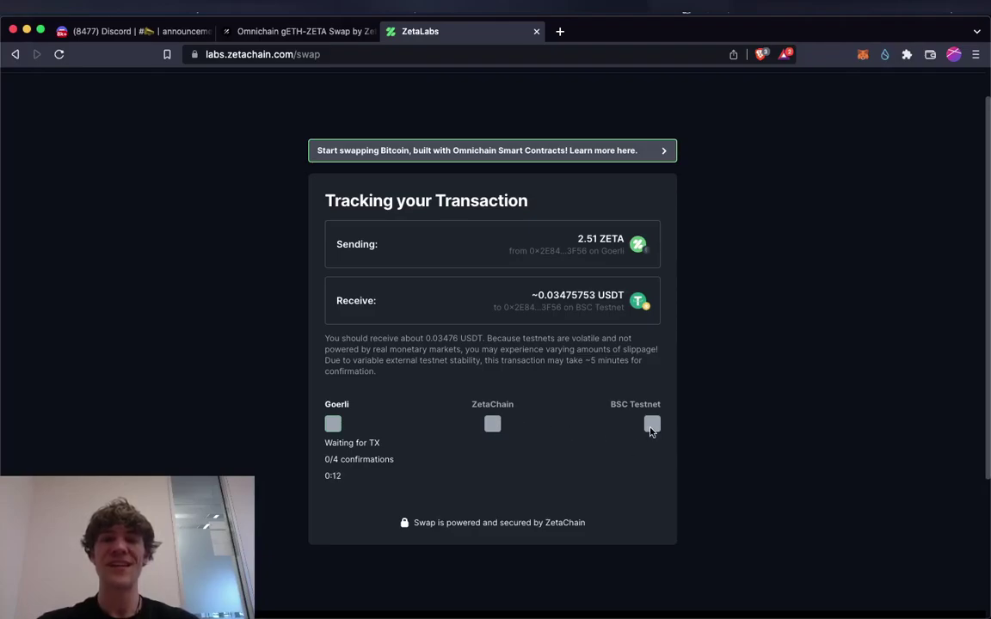
pyautogui.scroll(2, 651, 430)
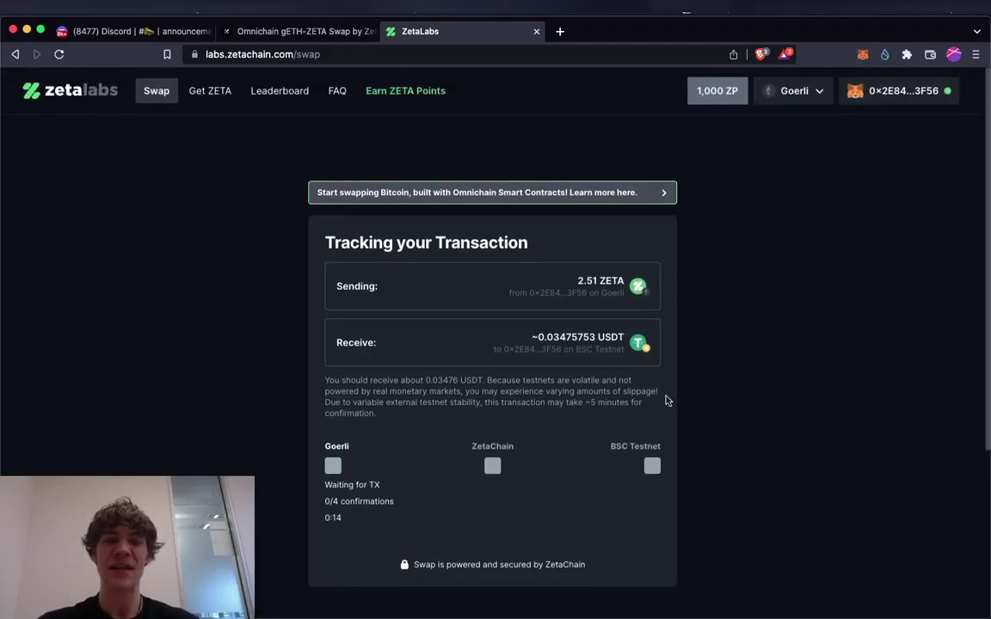
pyautogui.scroll(-5, 301, 183)
pyautogui.scroll(5, 301, 184)
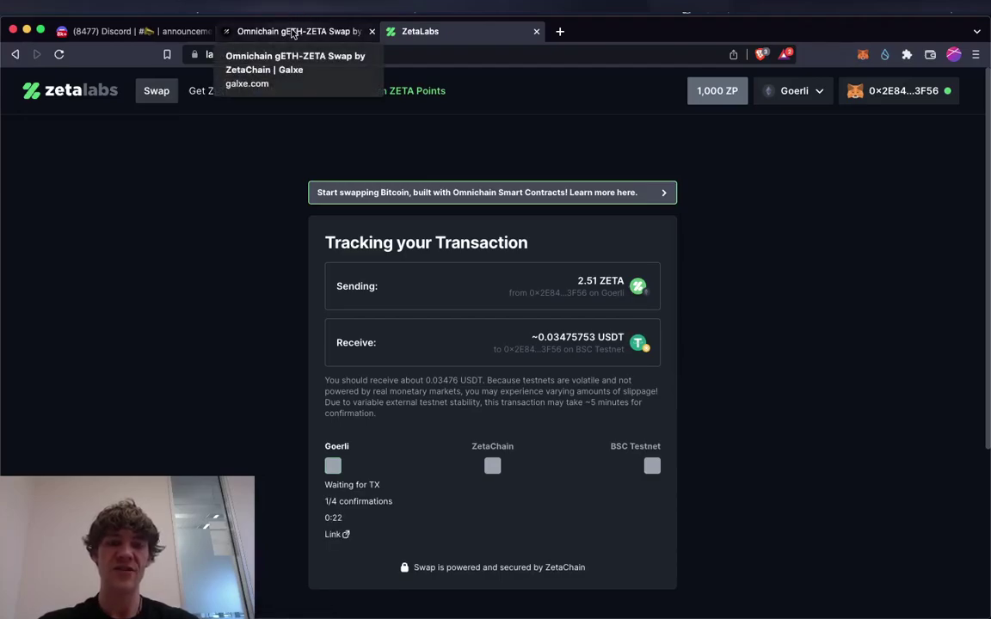
# Step: Return to ZetaChain's Discord announcements and read the January 11, 2023 post, checking its author's profile
pyautogui.click(293, 32)
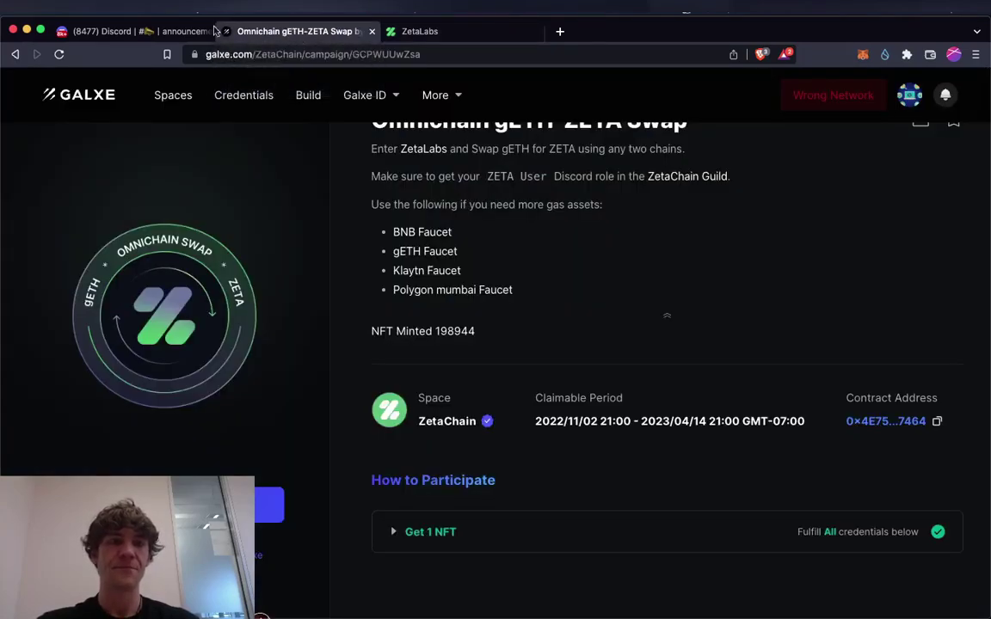
pyautogui.click(153, 32)
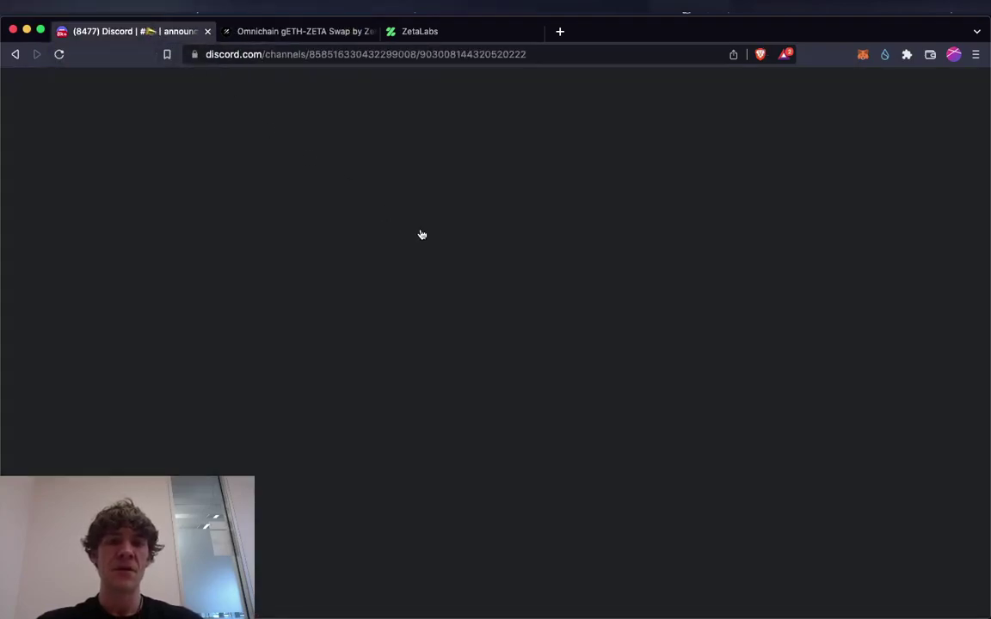
pyautogui.scroll(3, 421, 228)
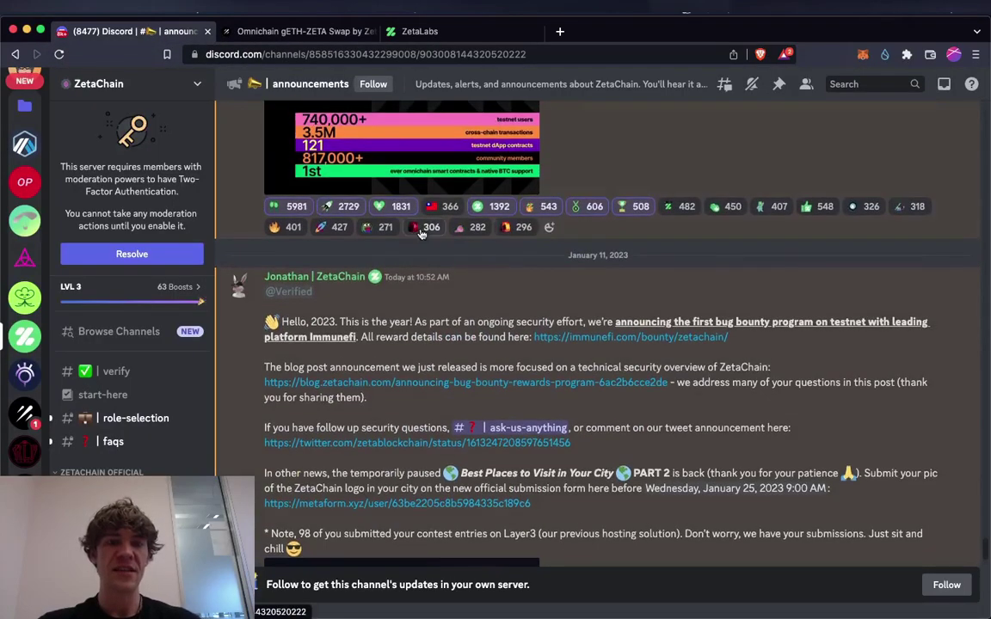
pyautogui.scroll(-2, 719, 278)
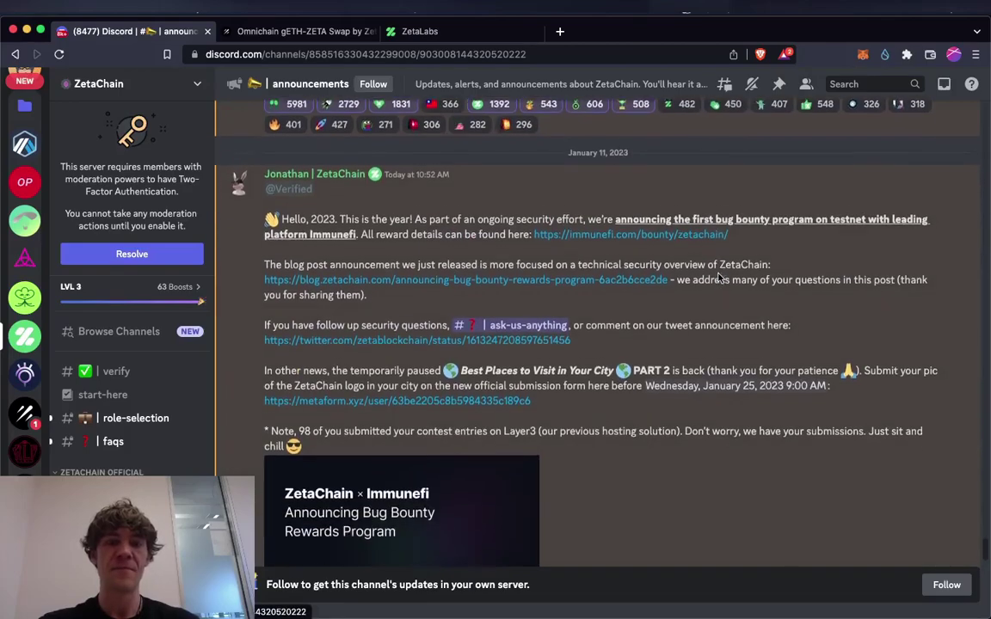
pyautogui.scroll(1, 719, 278)
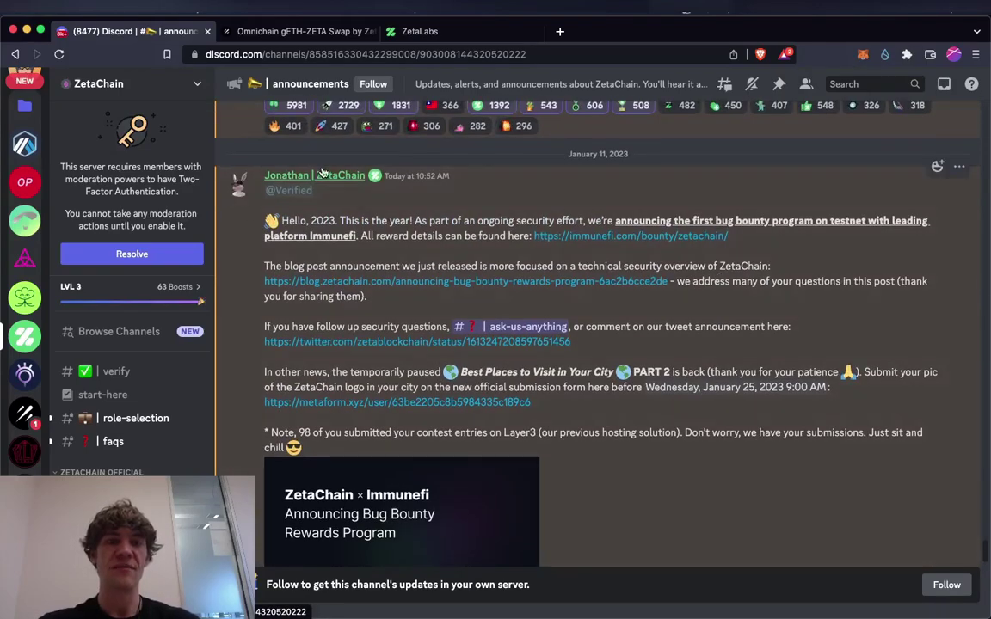
pyautogui.click(341, 177)
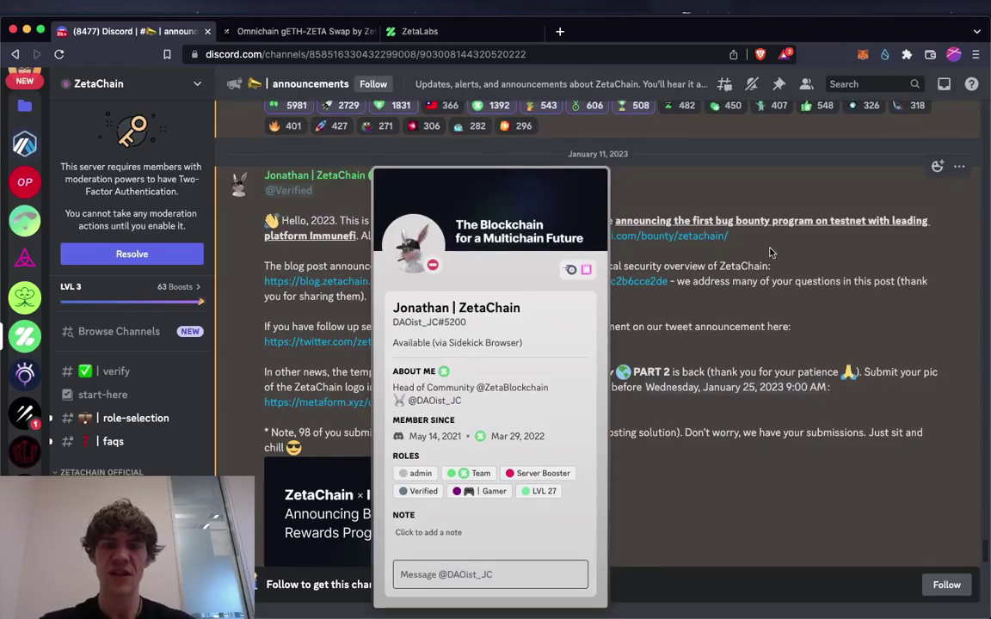
pyautogui.click(693, 223)
pyautogui.scroll(-1, 371, 198)
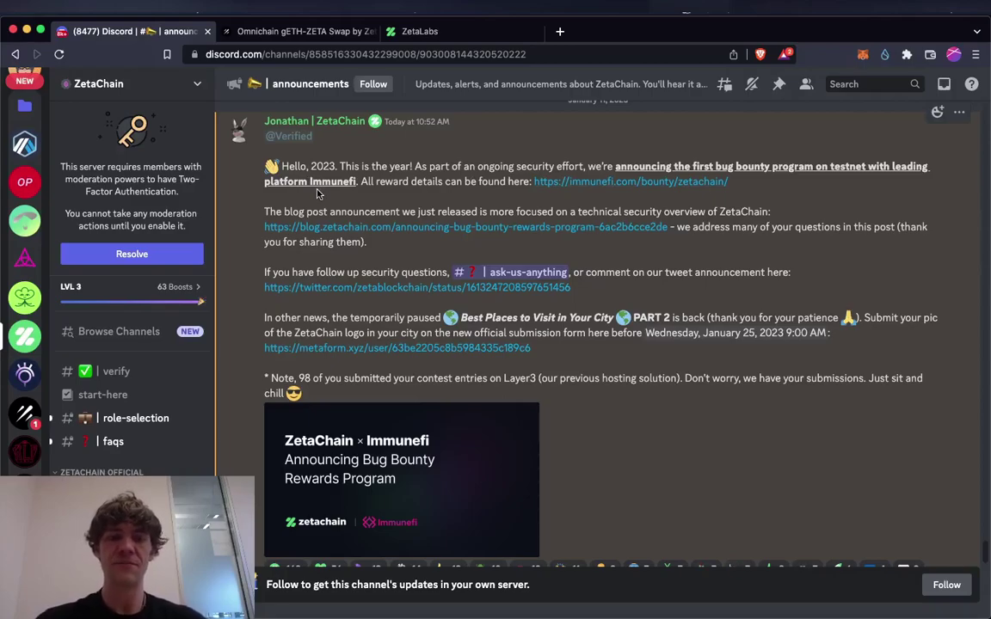
# Step: Open the Immunefi bounty page and the bug bounty blog post from the announcement, then read its remaining notes
pyautogui.click(585, 181)
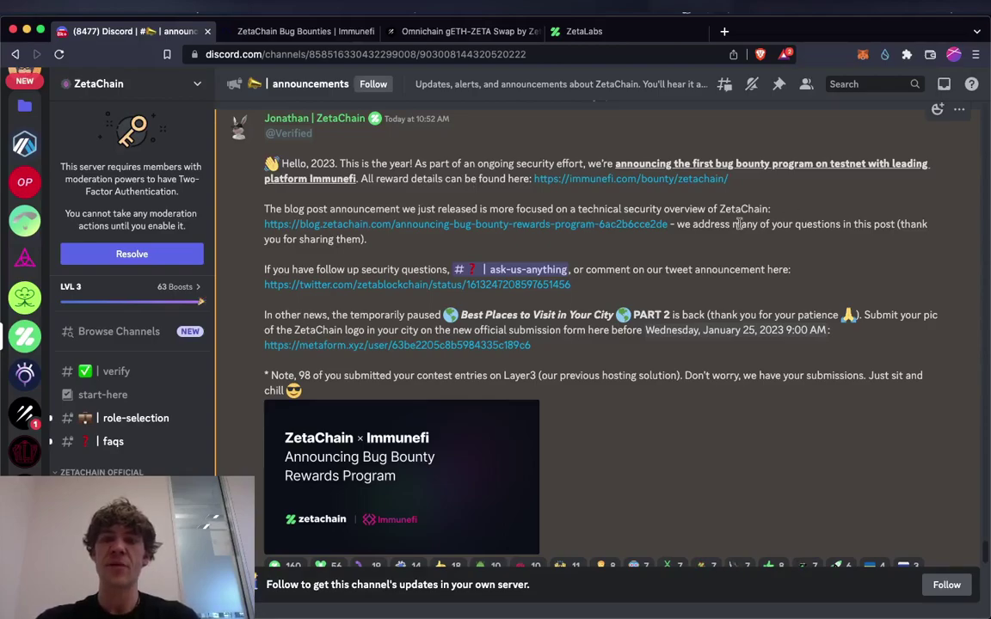
pyautogui.click(389, 224)
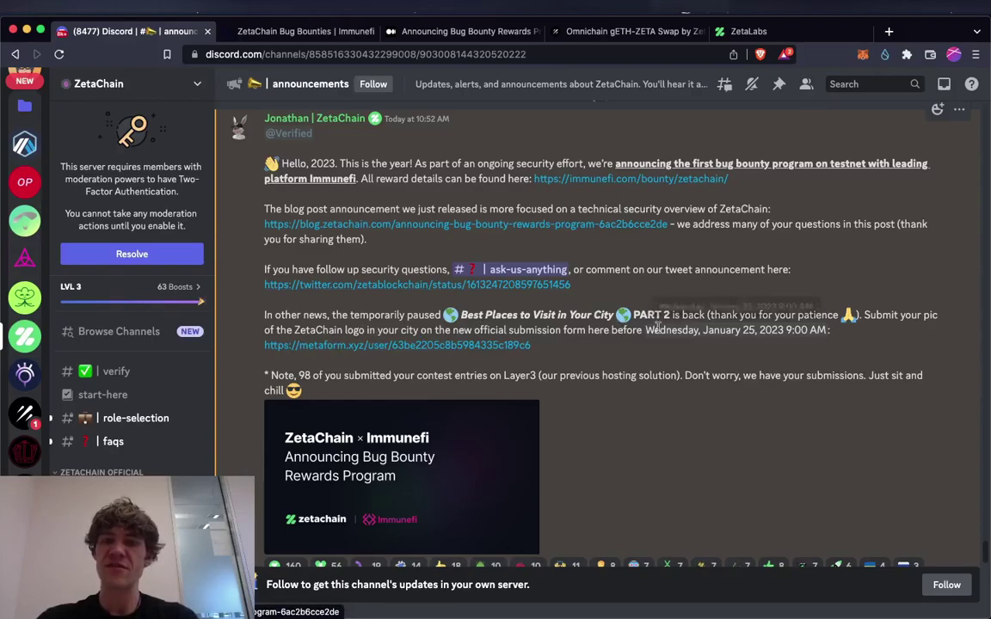
pyautogui.scroll(-2, 909, 287)
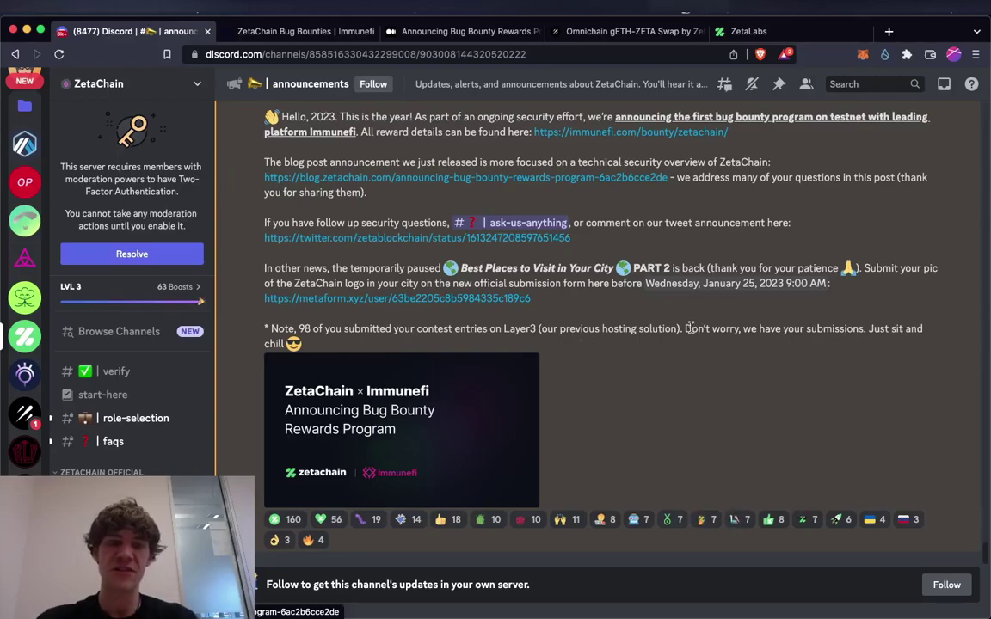
pyautogui.scroll(1, 680, 323)
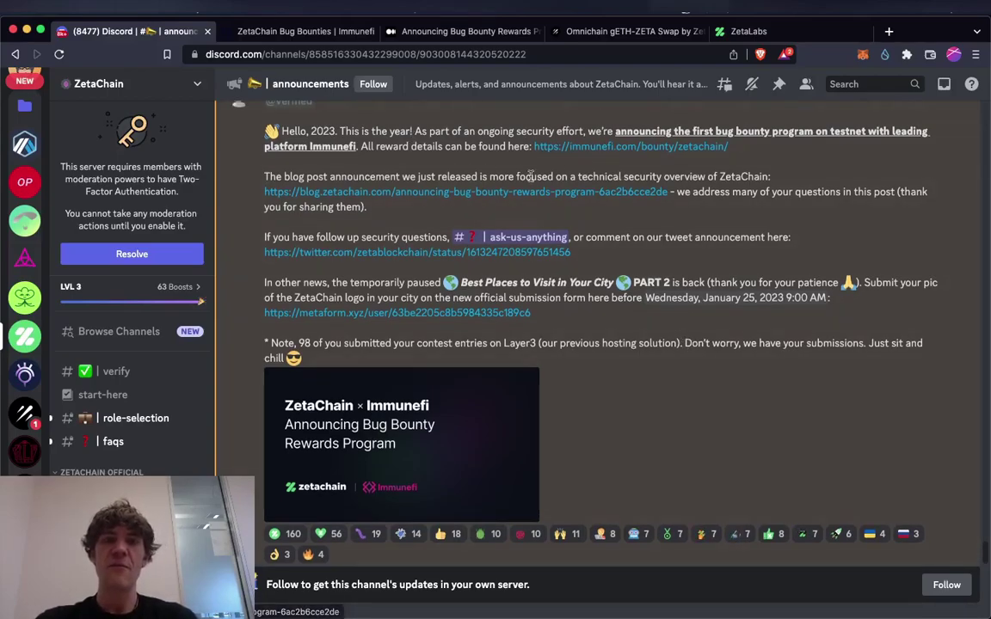
# Step: Switch to ZetaChain's Immunefi bounty page and read its key facts and Program Overview
pyautogui.click(301, 31)
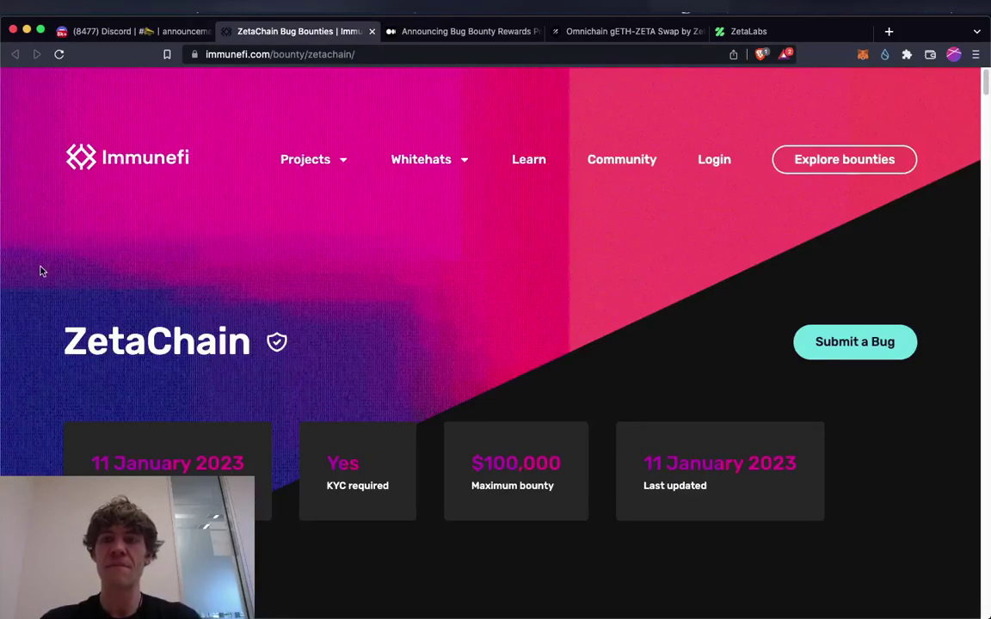
pyautogui.scroll(-3, 22, 230)
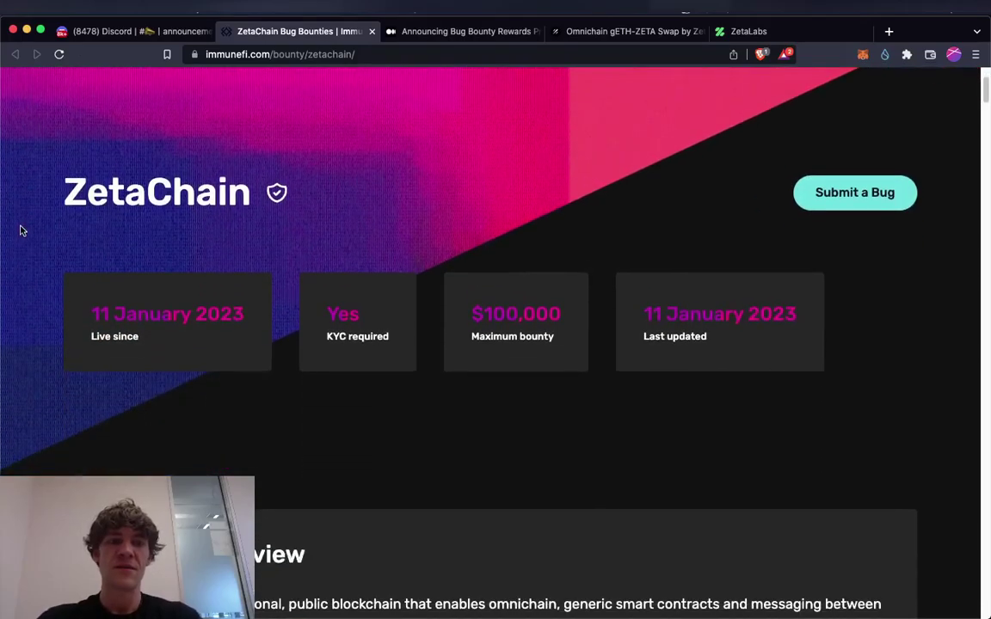
pyautogui.scroll(-7, 47, 314)
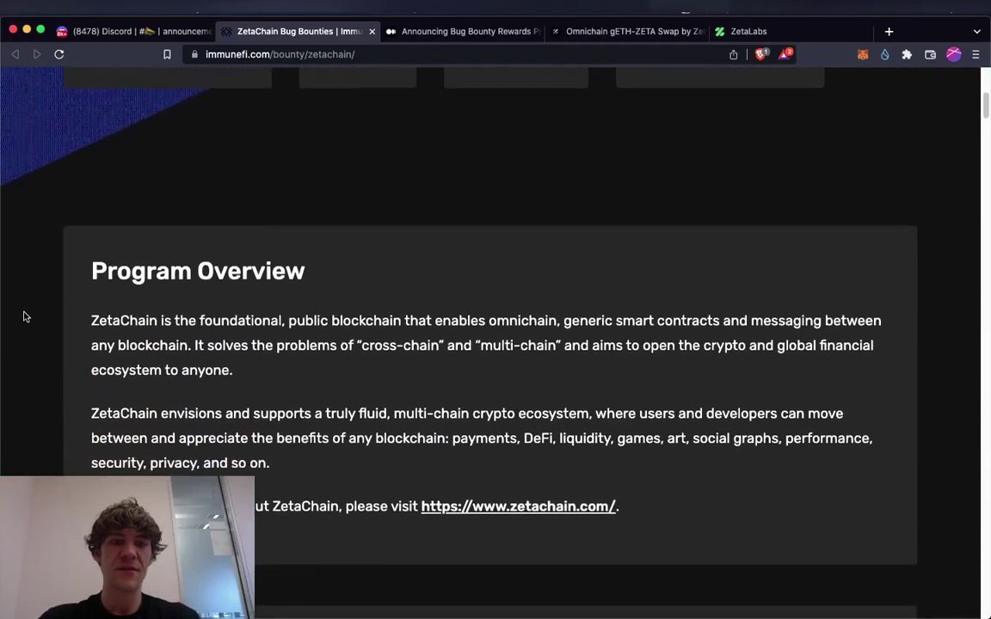
pyautogui.scroll(-1, 28, 310)
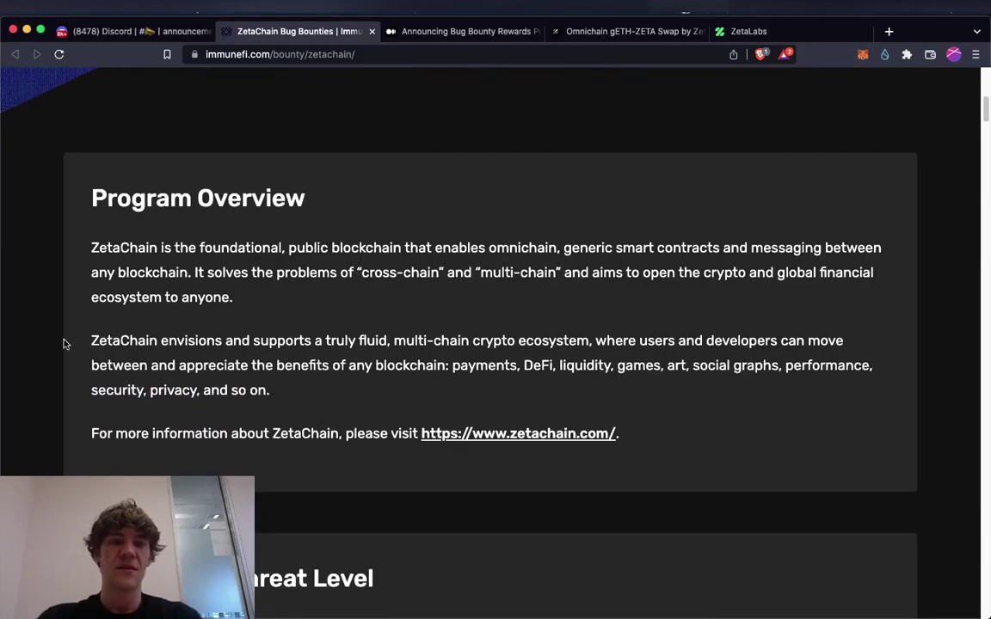
# Step: Read the Rewards by Threat Level rules, including minimum rewards, excluded audit findings and KYC requirements
pyautogui.scroll(-2, 62, 344)
pyautogui.scroll(-7, 30, 313)
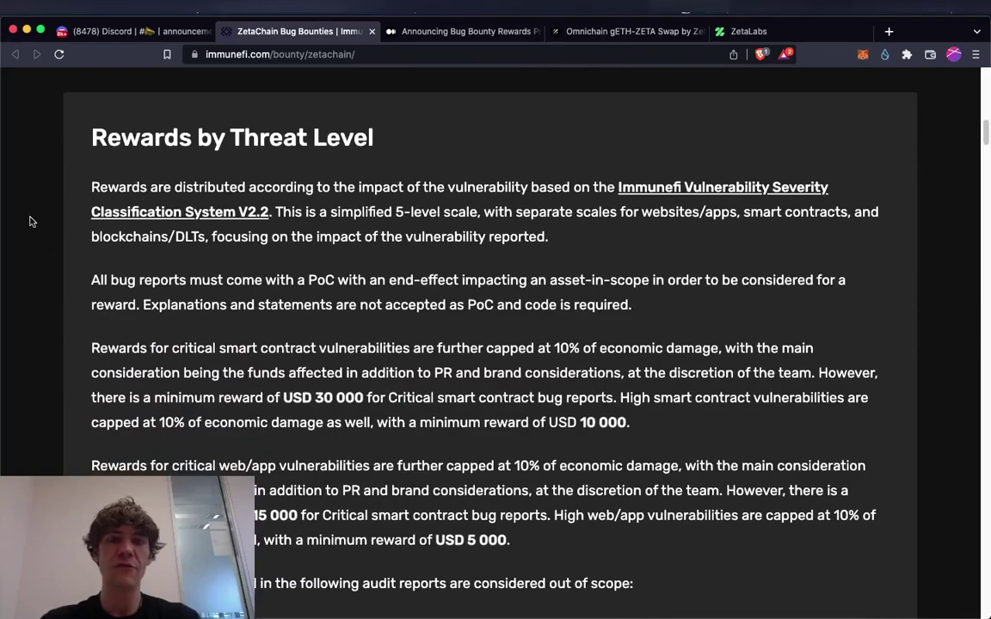
pyautogui.scroll(-1, 30, 269)
pyautogui.scroll(-2, 30, 269)
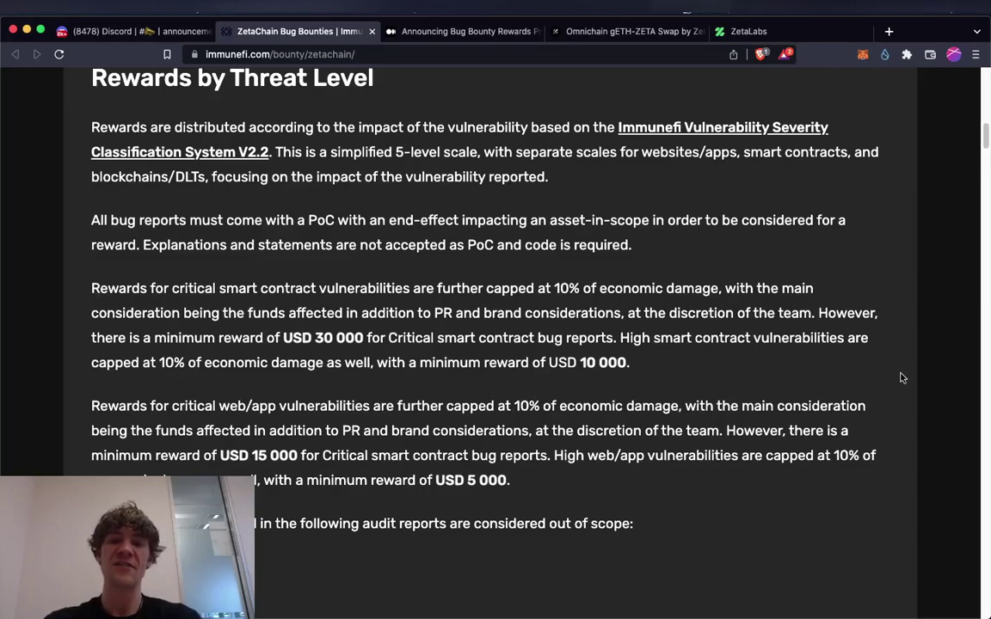
pyautogui.scroll(-2, 927, 365)
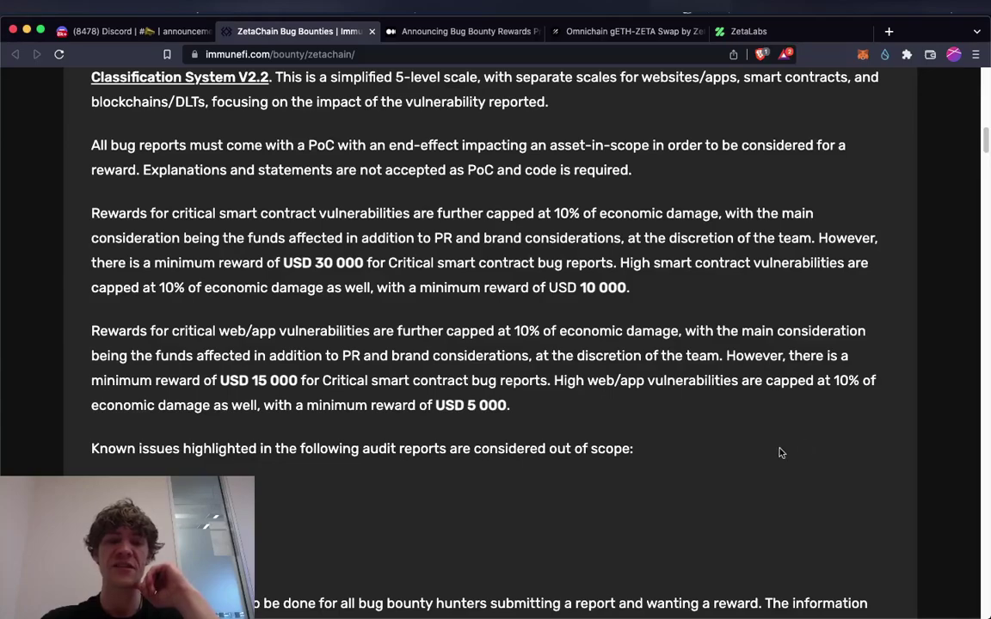
pyautogui.scroll(-4, 774, 454)
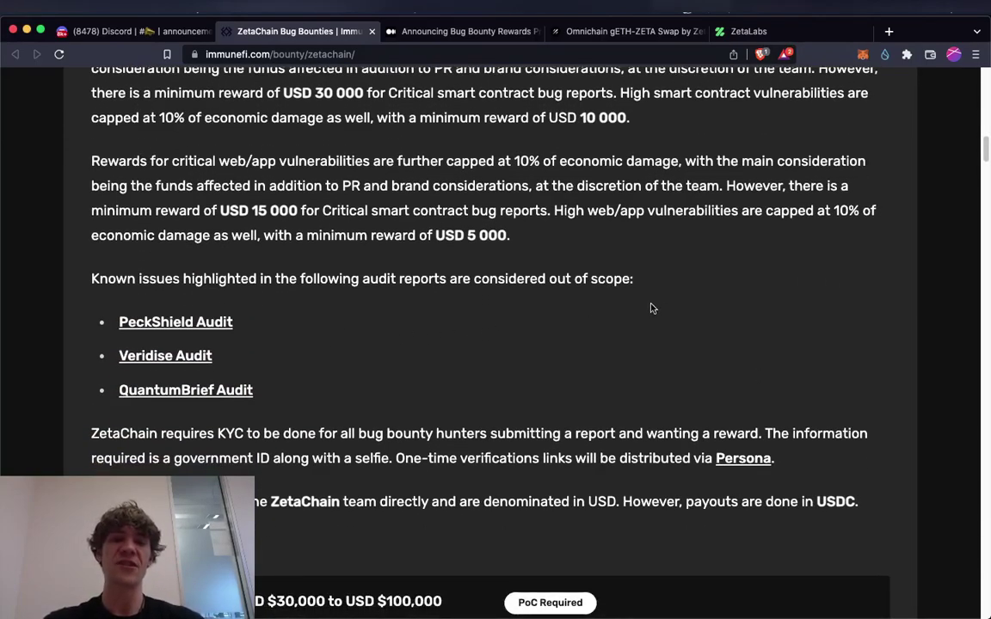
pyautogui.scroll(-3, 689, 308)
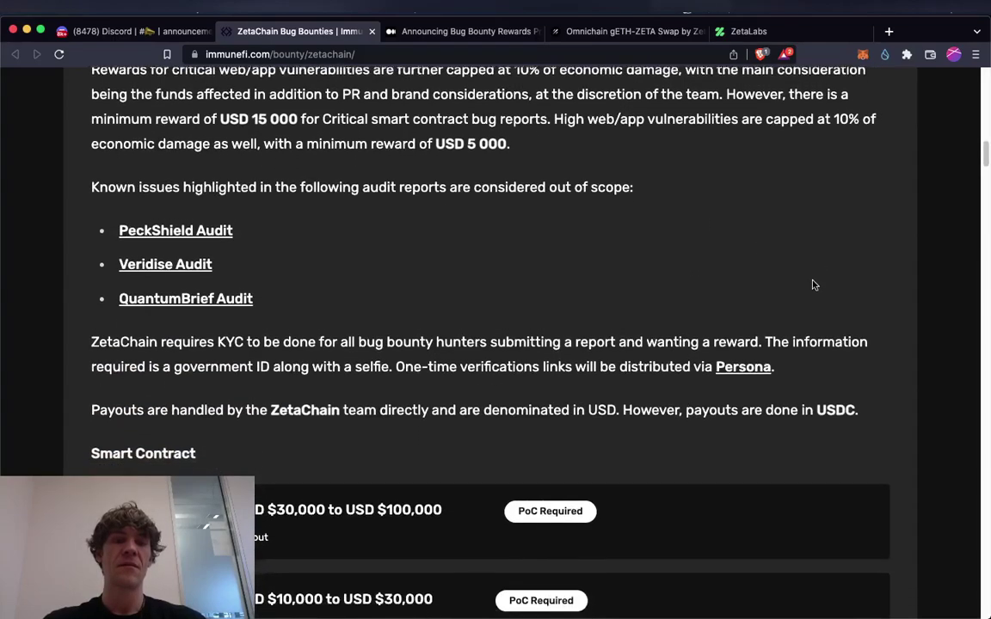
# Step: Examine the payout levels for Smart Contract and for Websites and Applications bugs
pyautogui.scroll(-3, 788, 268)
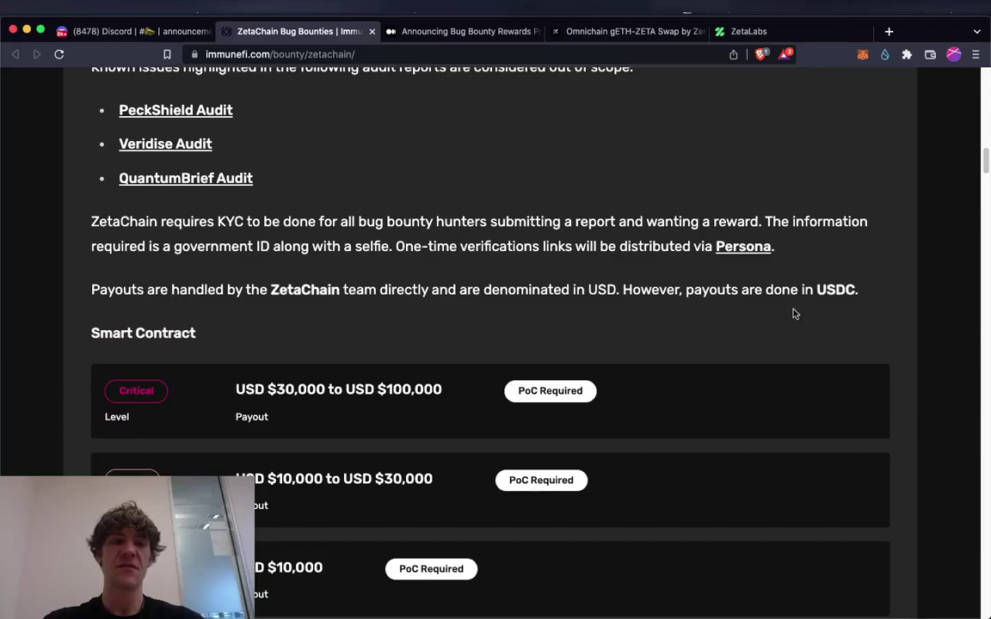
pyautogui.scroll(-6, 785, 314)
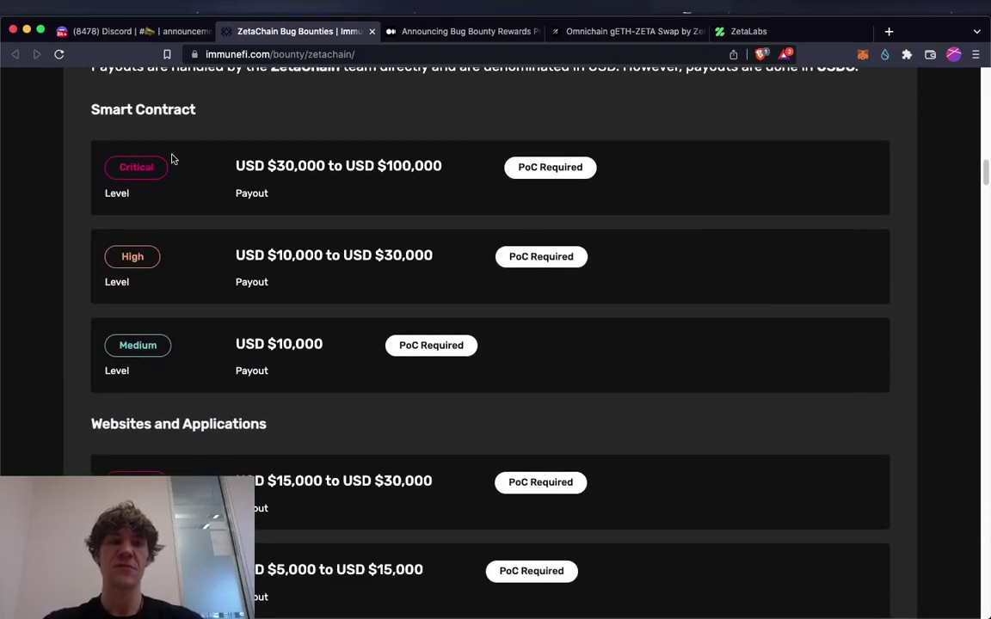
pyautogui.scroll(-3, 712, 163)
pyautogui.scroll(3, 720, 171)
pyautogui.scroll(-5, 721, 172)
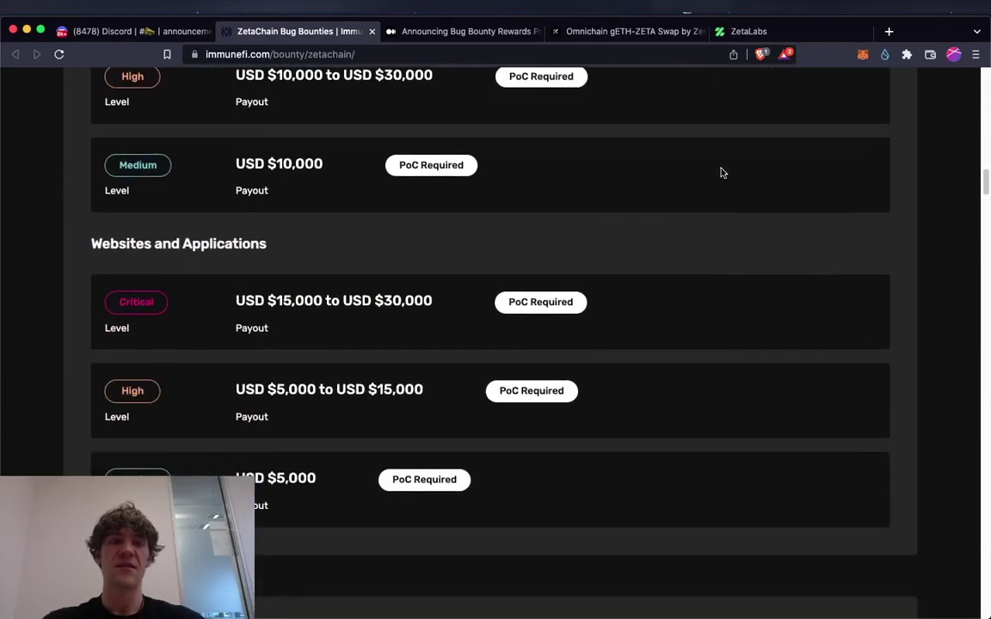
pyautogui.scroll(-5, 655, 230)
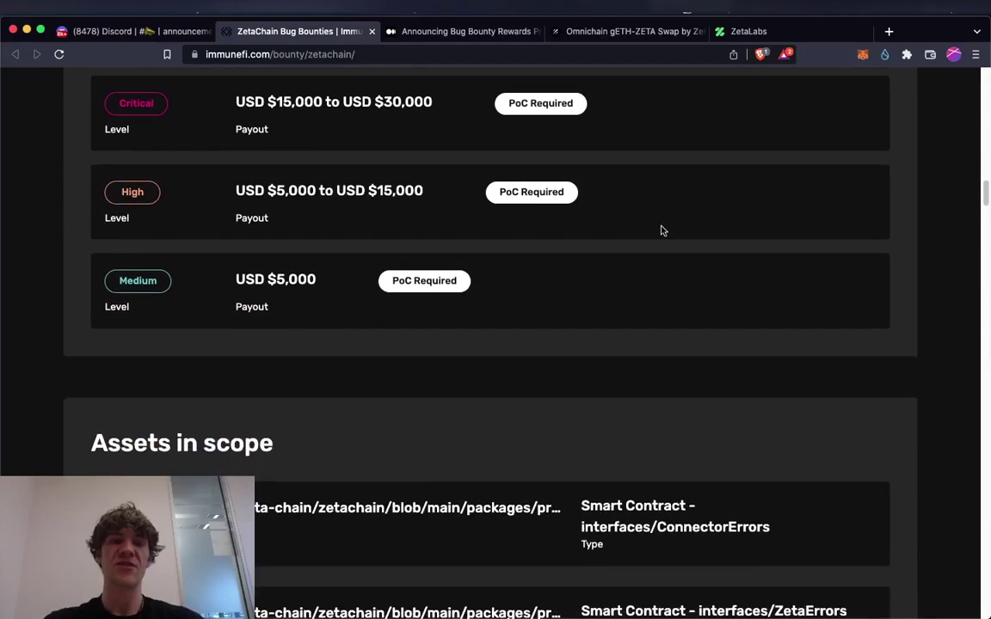
pyautogui.scroll(-3, 720, 214)
pyautogui.scroll(2, 602, 202)
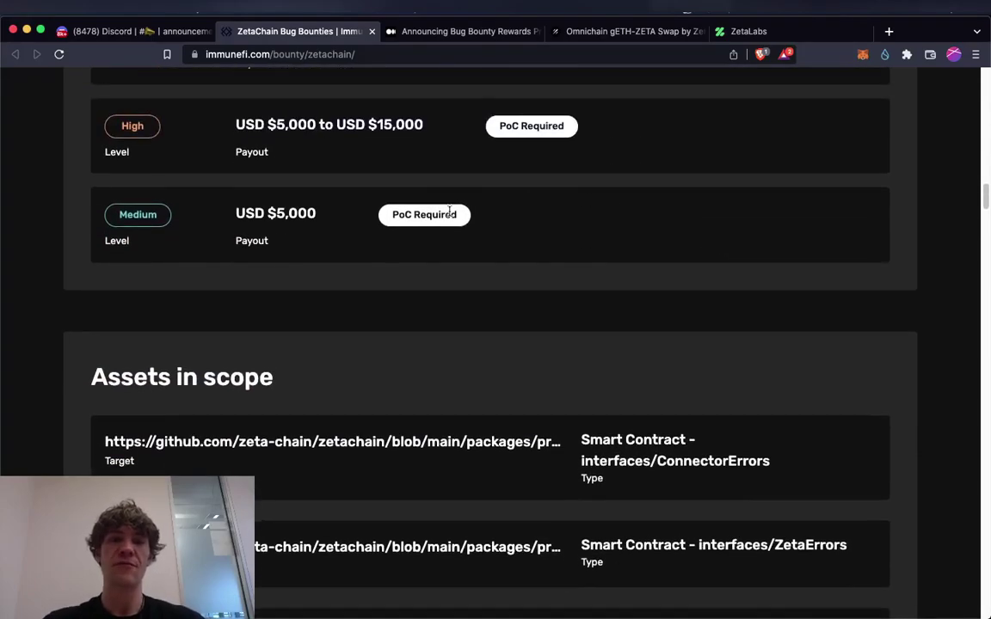
# Step: Look through the Assets in scope list, covering both the smart contract and the web app targets
pyautogui.scroll(-5, 654, 214)
pyautogui.scroll(1, 885, 195)
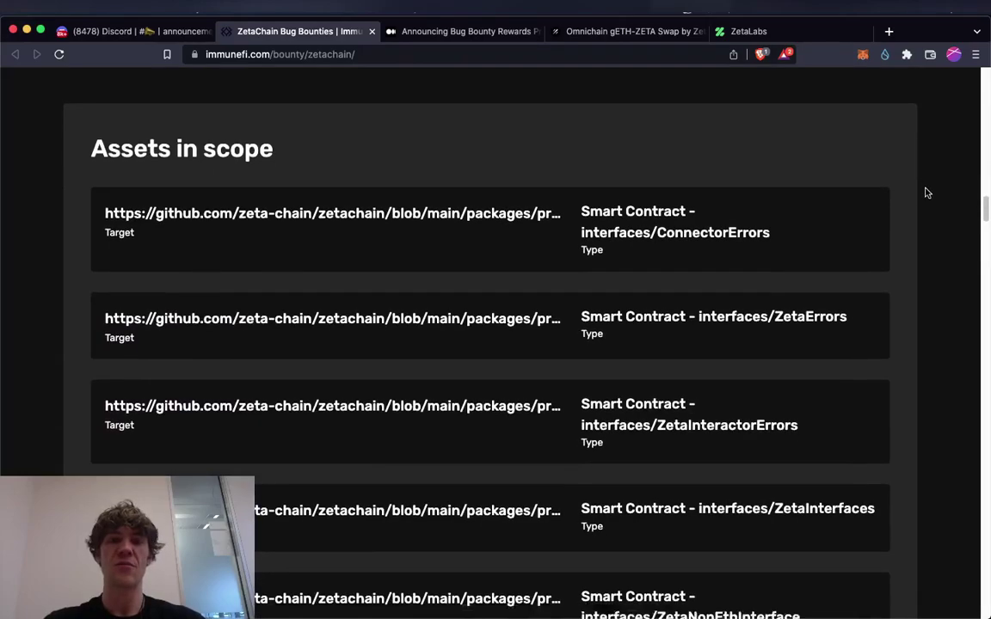
pyautogui.scroll(-8, 925, 193)
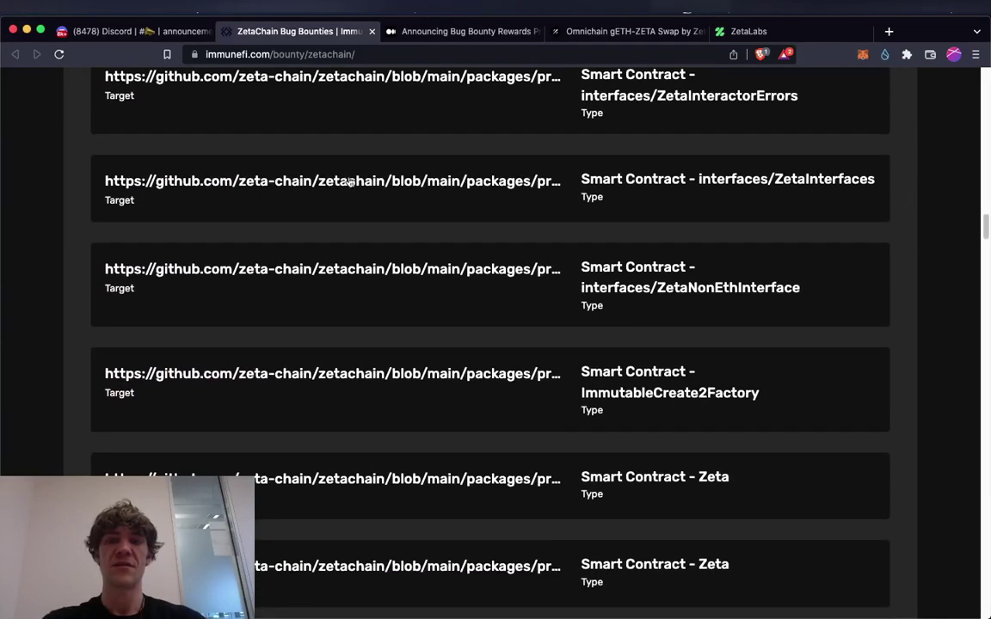
pyautogui.scroll(6, 355, 183)
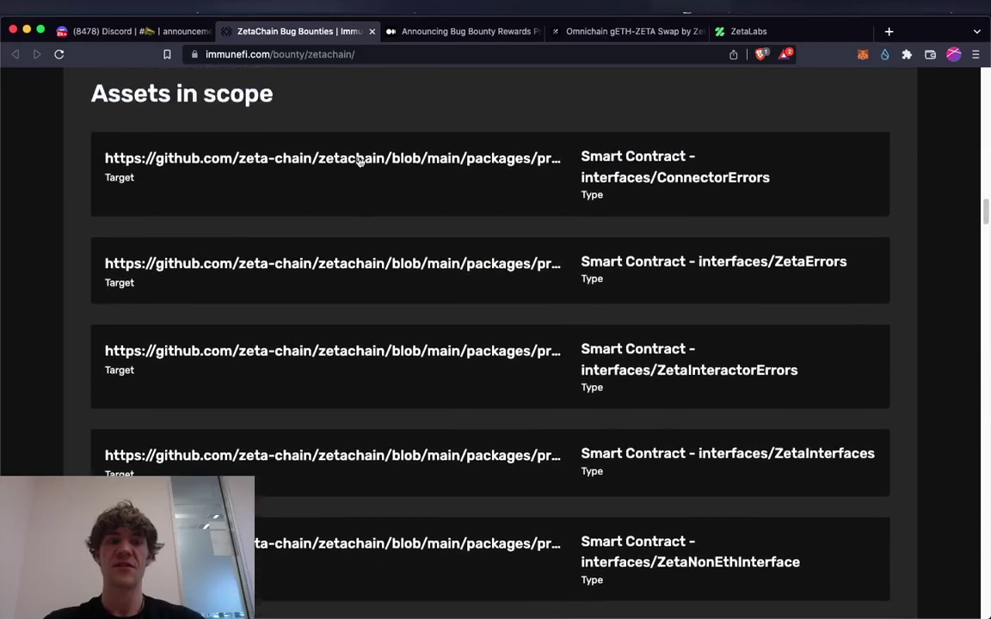
pyautogui.scroll(2, 396, 163)
pyautogui.scroll(-15, 954, 160)
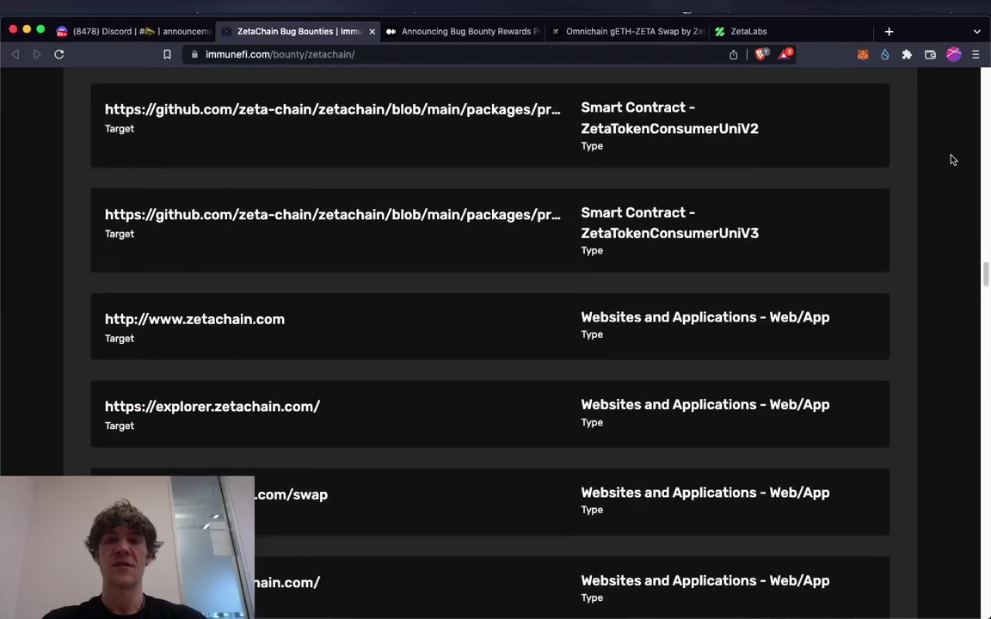
pyautogui.scroll(3, 958, 161)
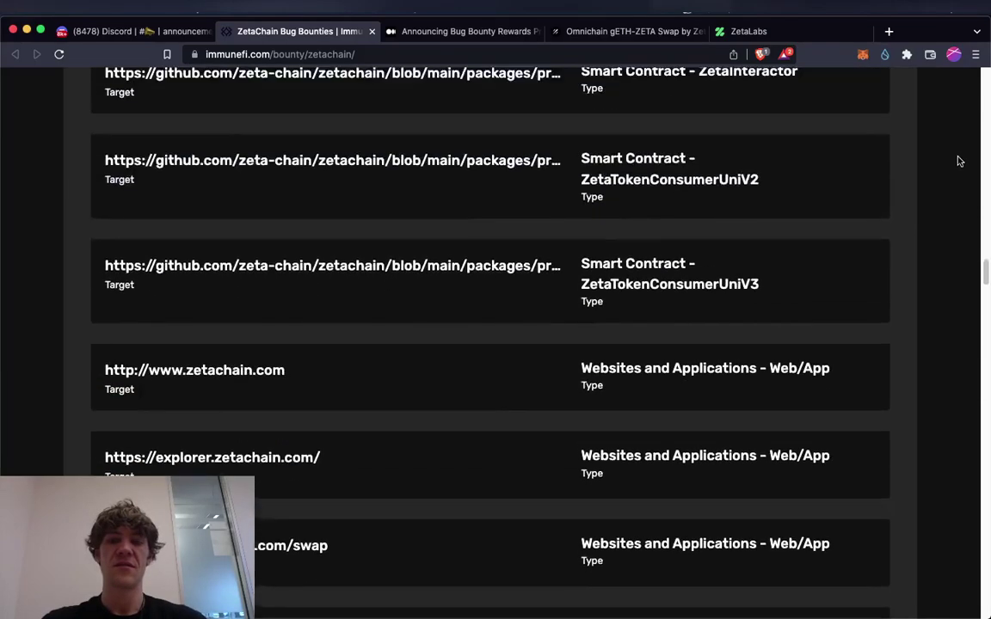
pyautogui.scroll(-15, 972, 258)
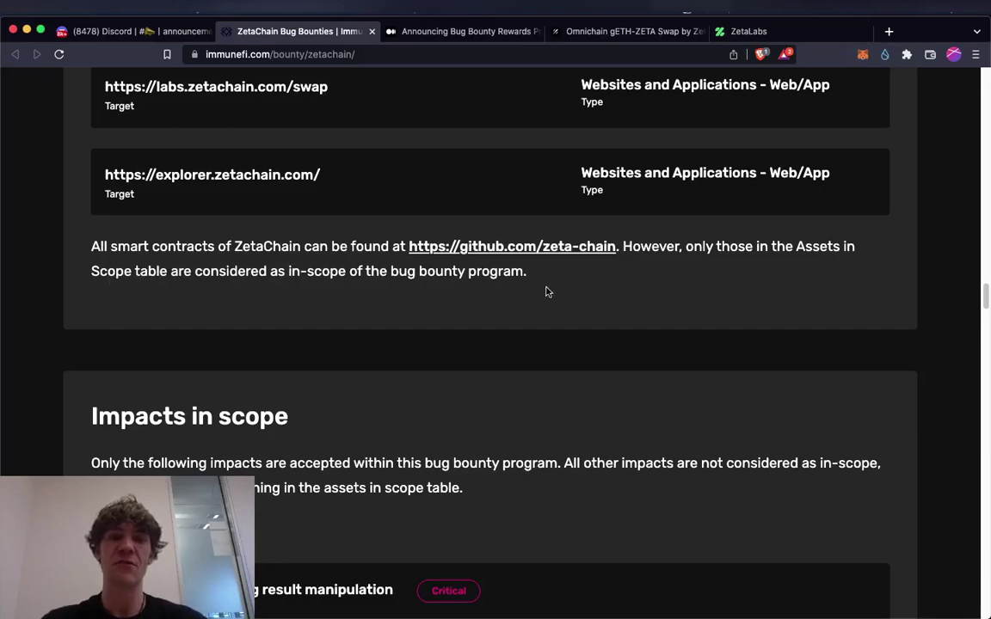
# Step: Review the Smart Contract entries under Impacts in scope, covering the critical, high and medium severity levels
pyautogui.scroll(-5, 927, 308)
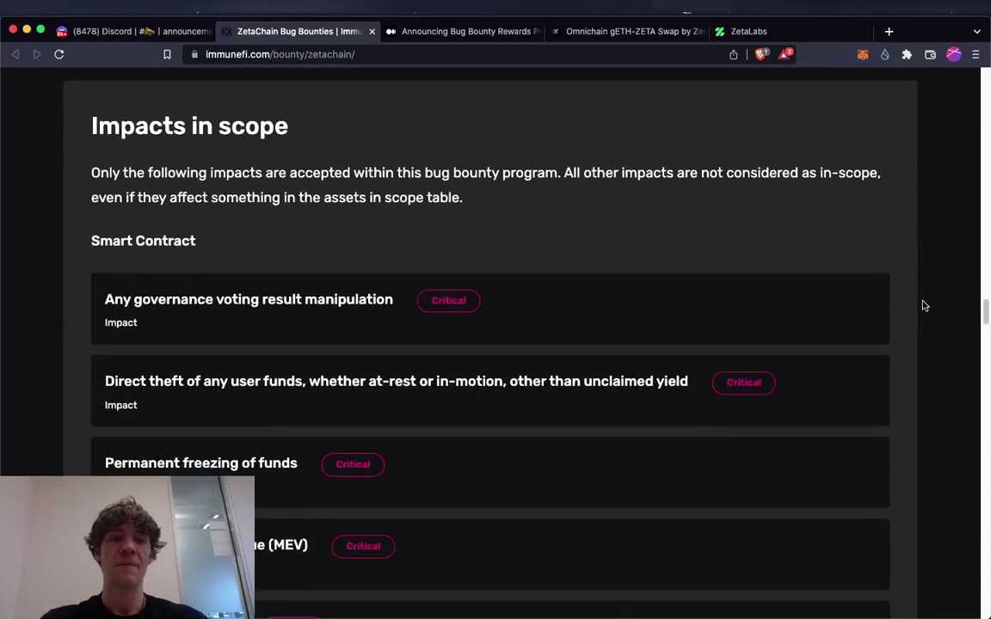
pyautogui.scroll(-1, 924, 305)
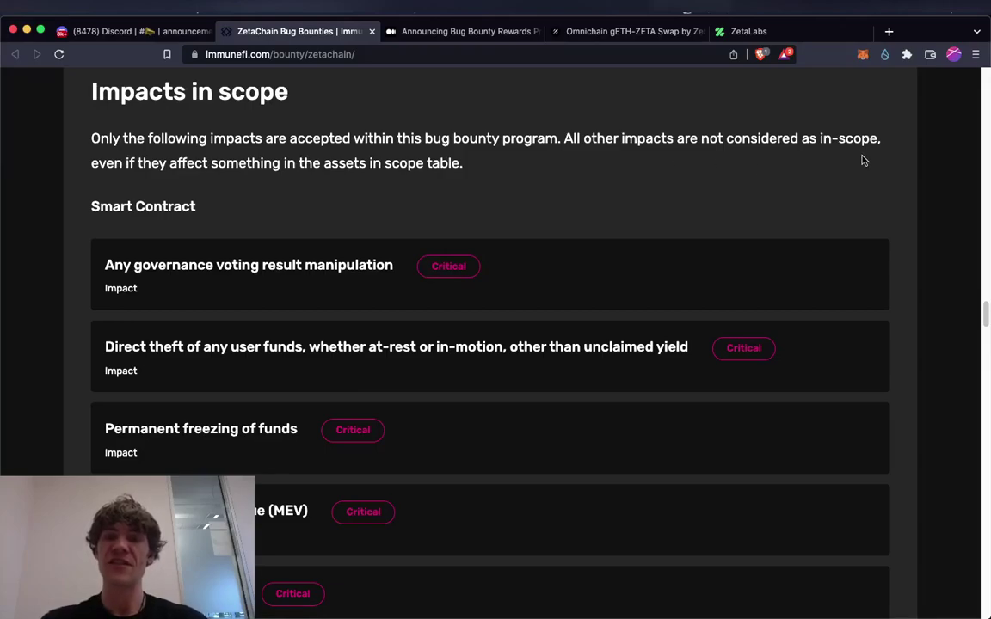
pyautogui.scroll(-3, 829, 205)
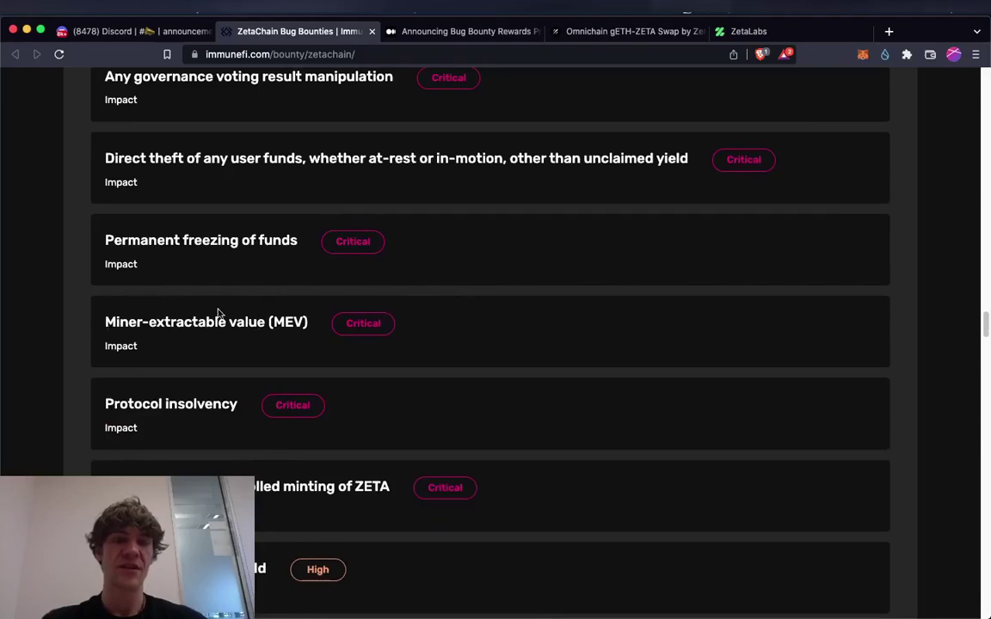
pyautogui.scroll(-5, 468, 292)
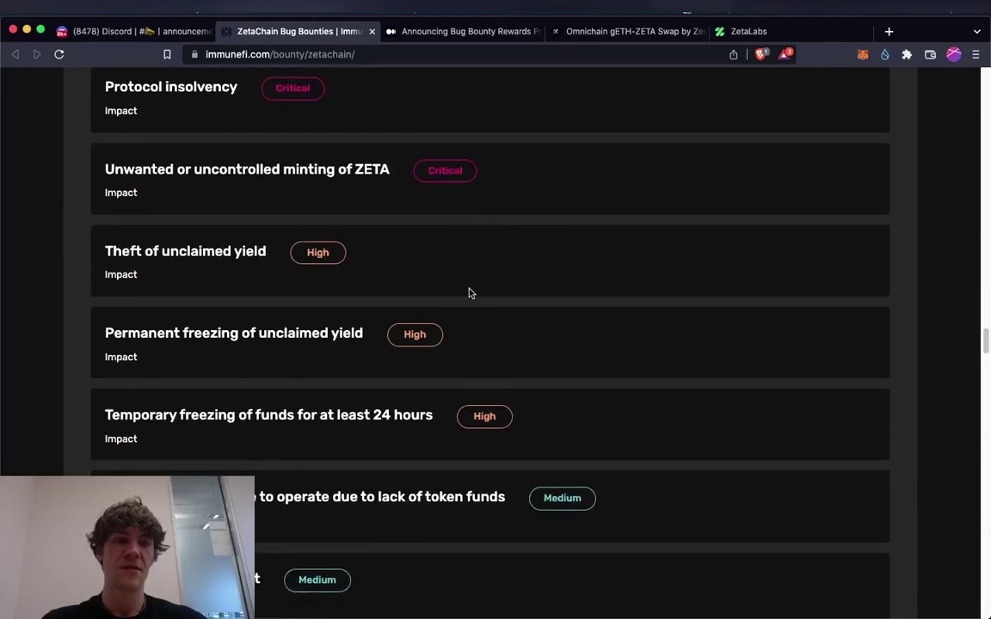
pyautogui.scroll(-5, 469, 291)
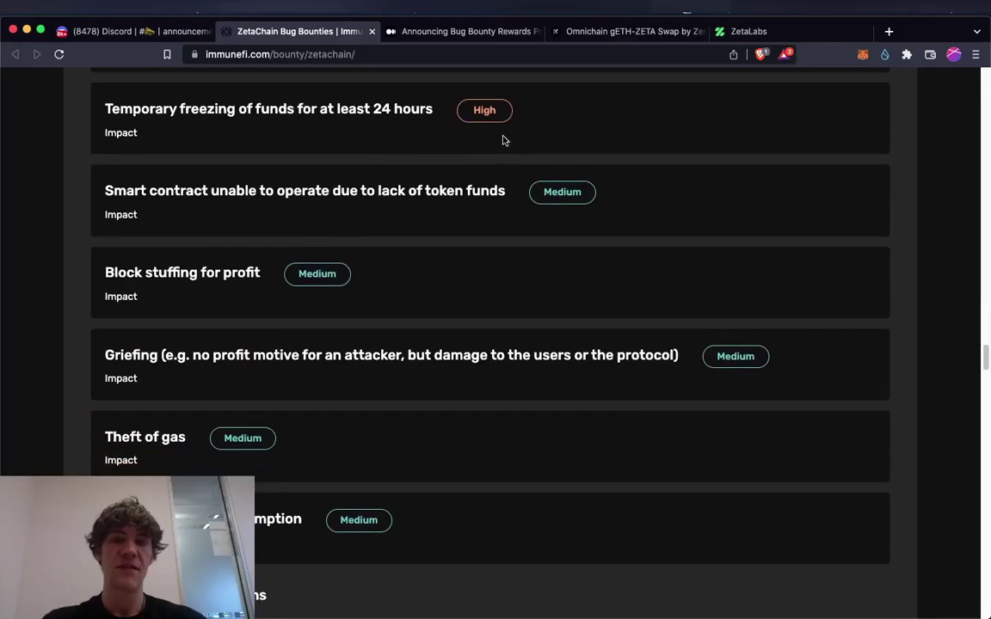
pyautogui.scroll(1, 502, 178)
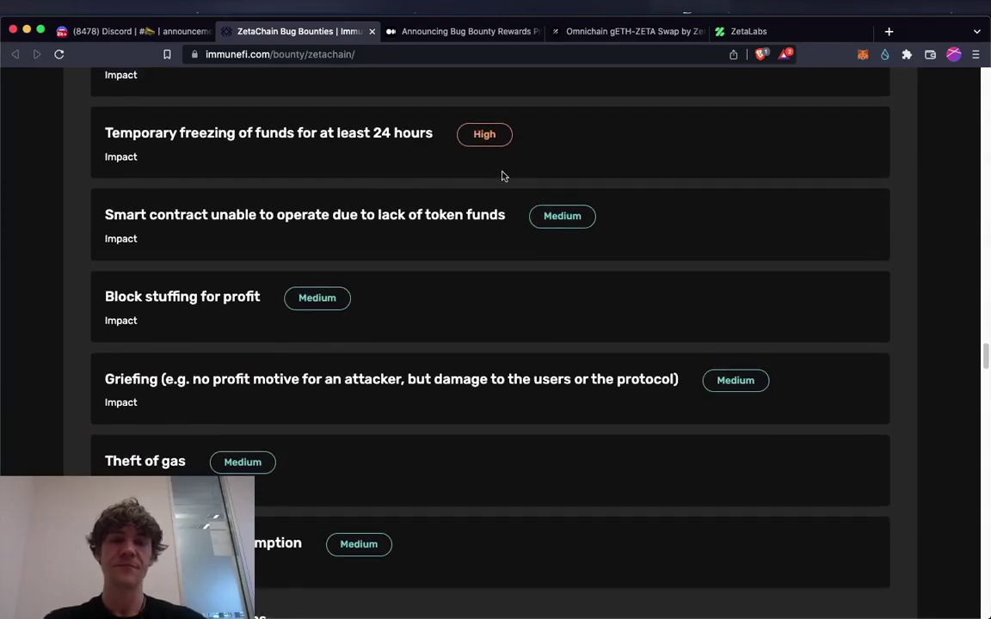
pyautogui.scroll(-3, 520, 198)
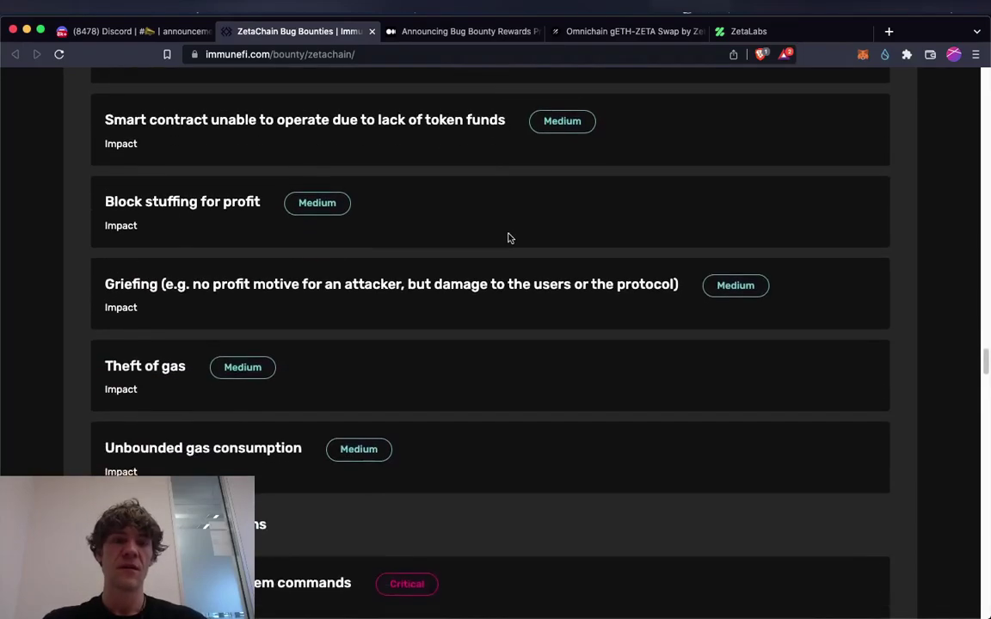
pyautogui.scroll(-2, 714, 222)
# Step: Look through the Websites and Applications entries under Impacts in scope on ZetaChain's bounty page
pyautogui.scroll(-4, 736, 214)
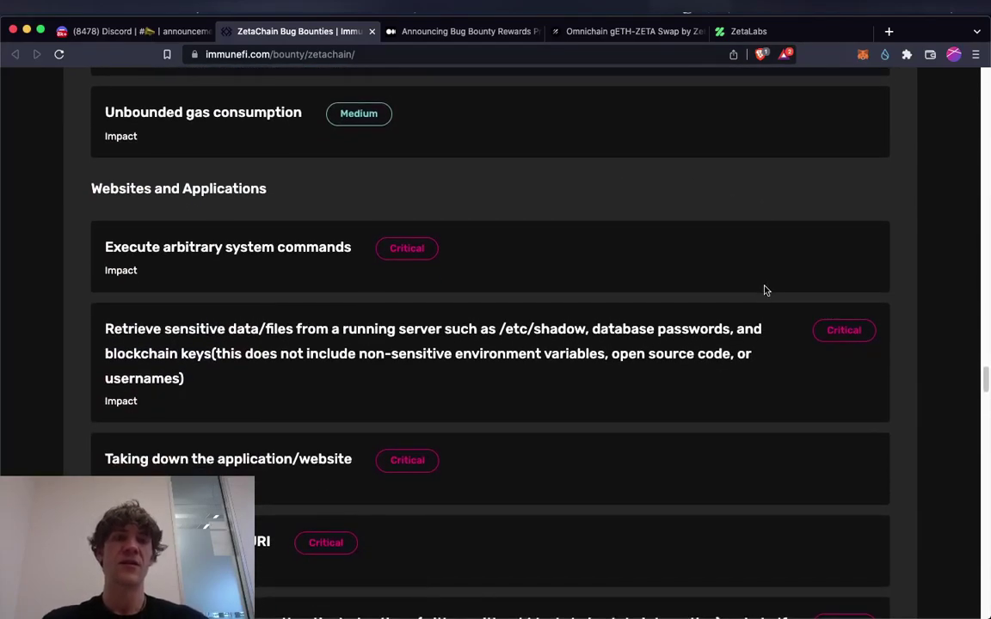
pyautogui.scroll(-7, 766, 288)
pyautogui.scroll(-15, 769, 289)
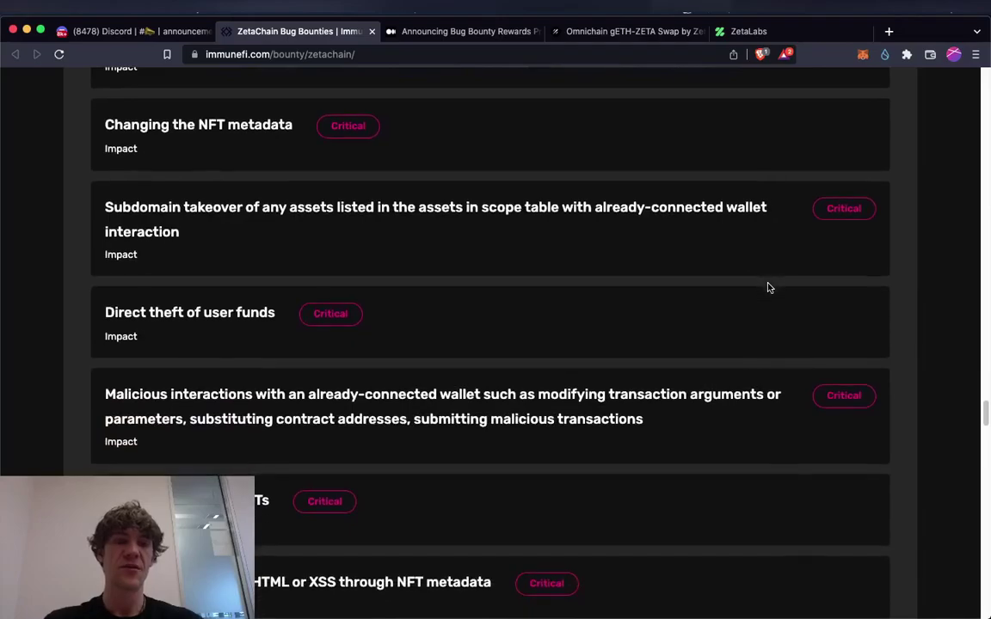
pyautogui.scroll(-11, 768, 287)
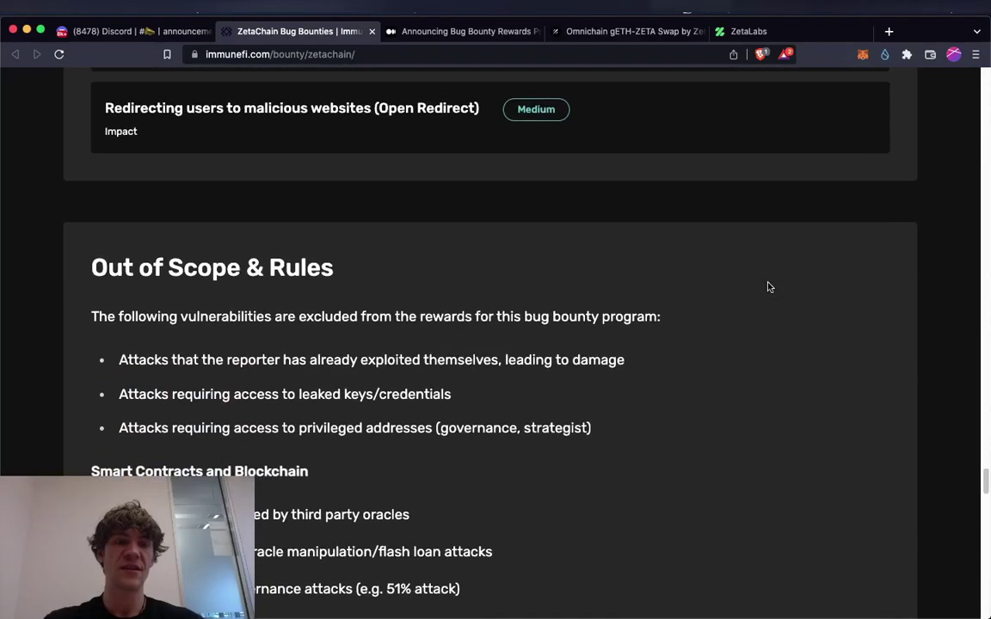
# Step: Skim the Out of Scope & Rules section, including the excluded website and app vulnerabilities and the prohibited activities
pyautogui.scroll(10, 603, 276)
pyautogui.scroll(-8, 603, 272)
pyautogui.scroll(-10, 606, 258)
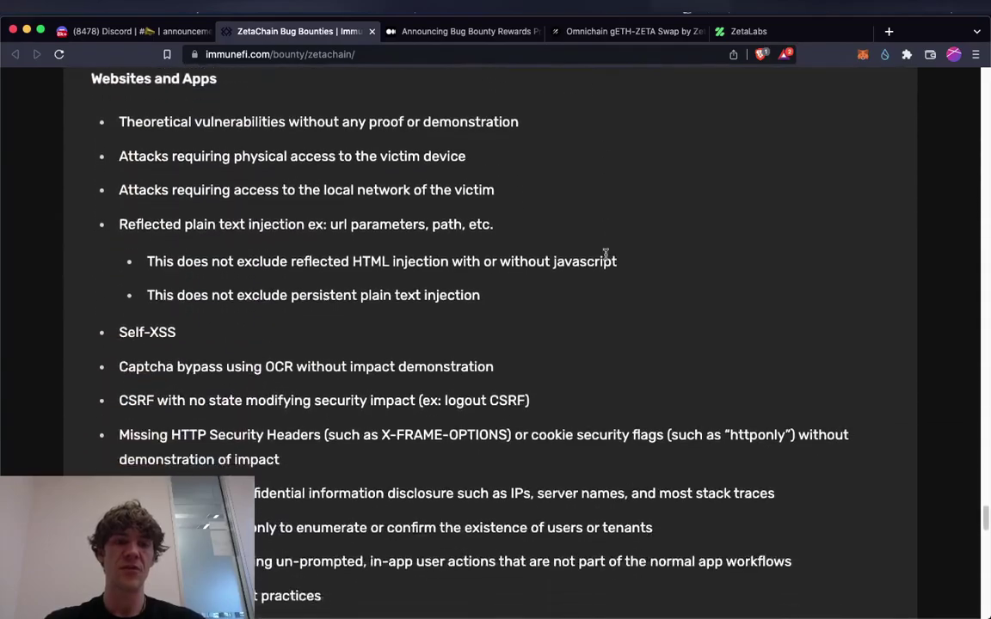
pyautogui.scroll(-5, 606, 258)
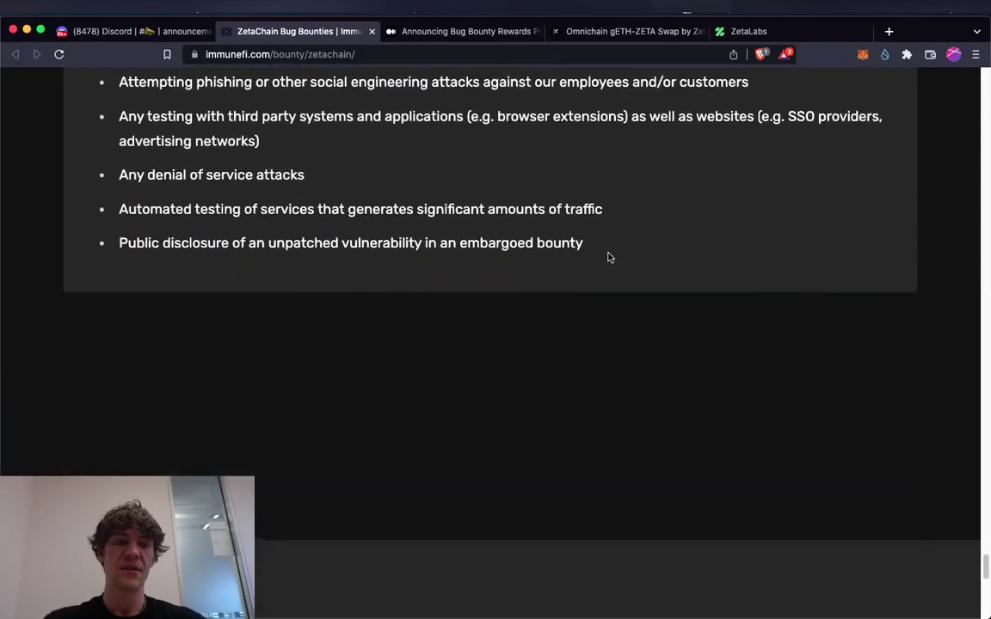
# Step: Open Immunefi's Explore Bounties page and browse the listed programs with their maximum rewards and technologies
pyautogui.scroll(10, 618, 290)
pyautogui.scroll(20, 618, 290)
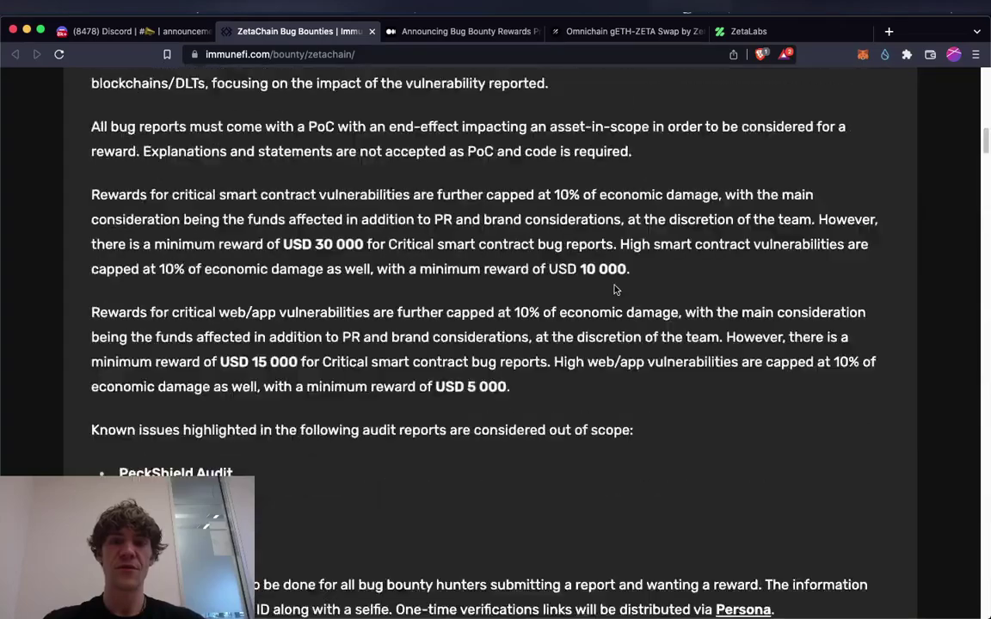
pyautogui.scroll(1, 628, 253)
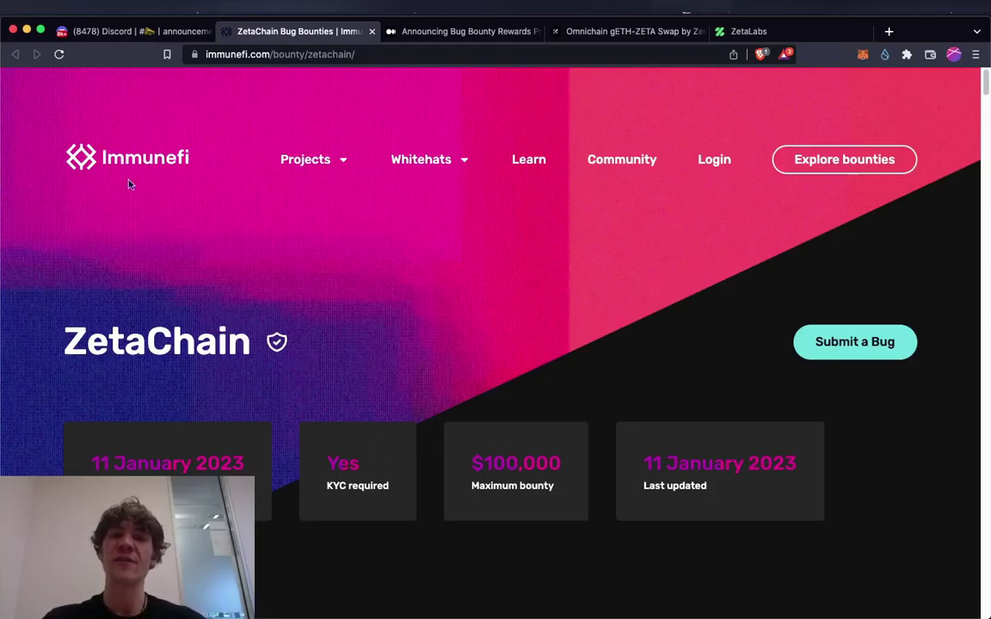
pyautogui.click(832, 167)
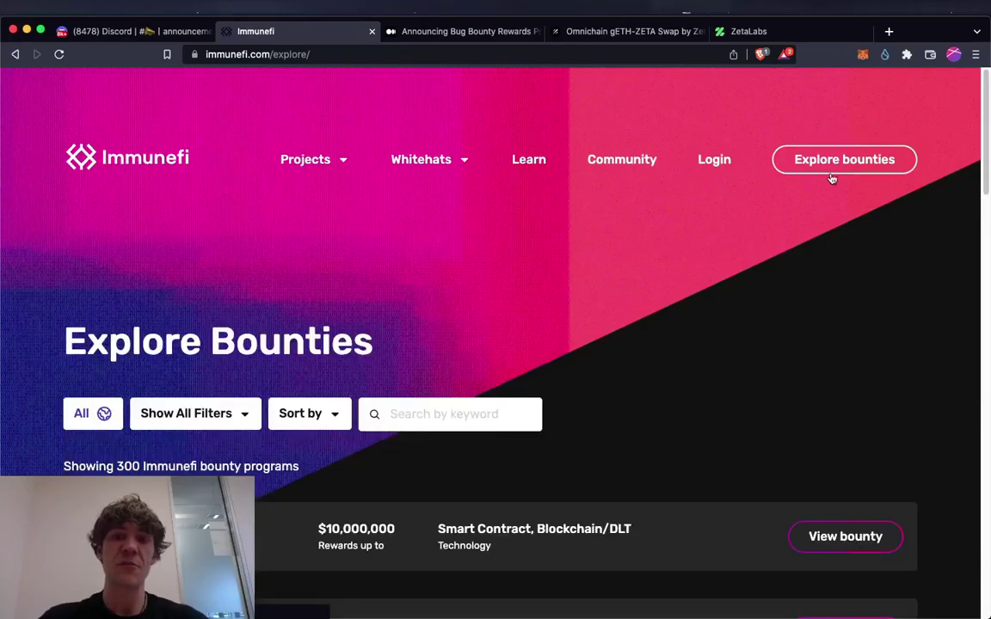
pyautogui.scroll(-3, 975, 172)
pyautogui.scroll(-3, 969, 176)
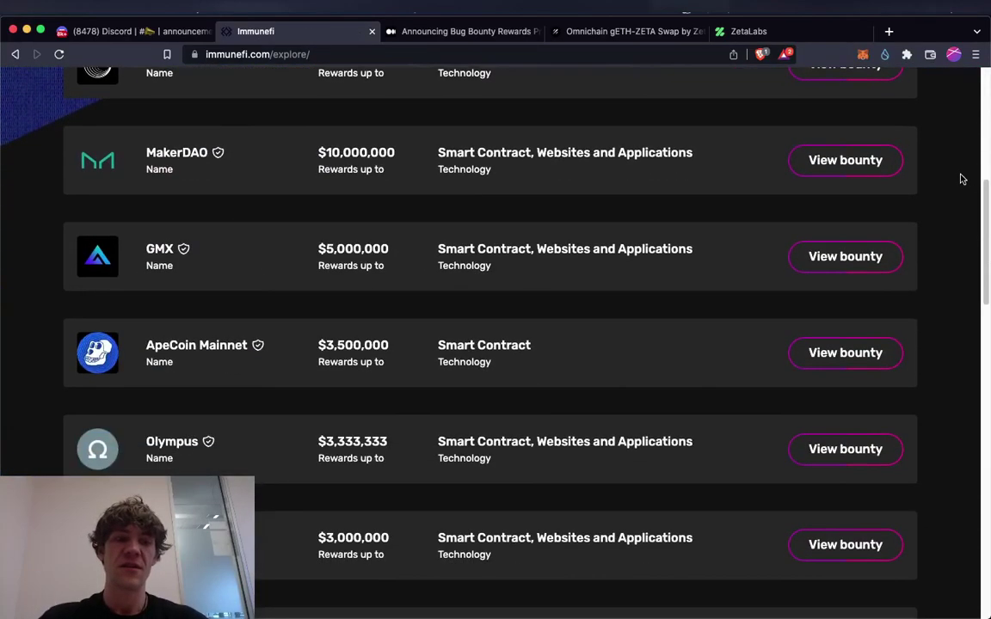
pyautogui.scroll(1, 958, 197)
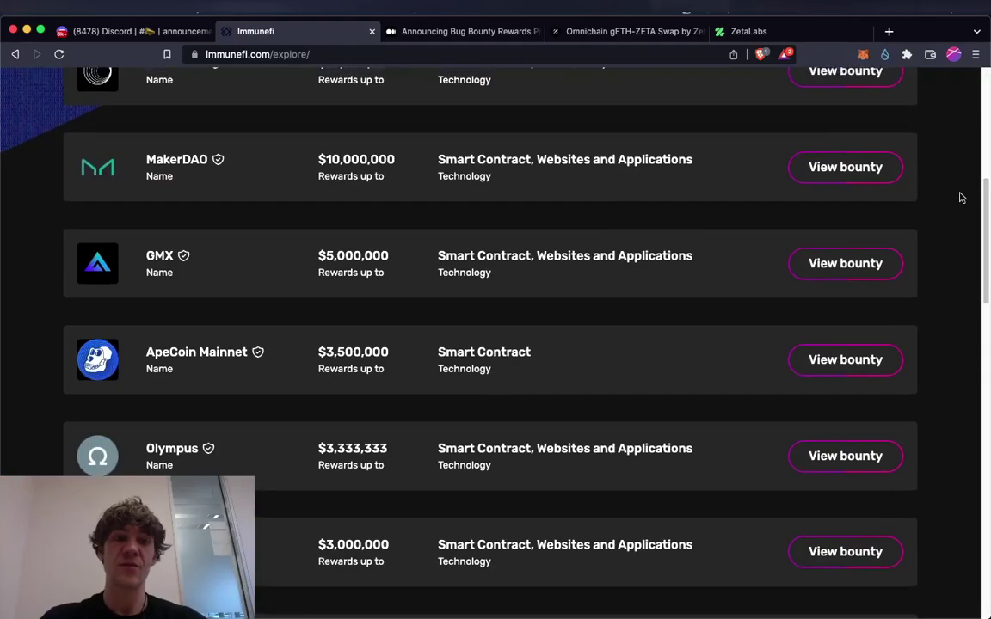
pyautogui.scroll(-4, 962, 196)
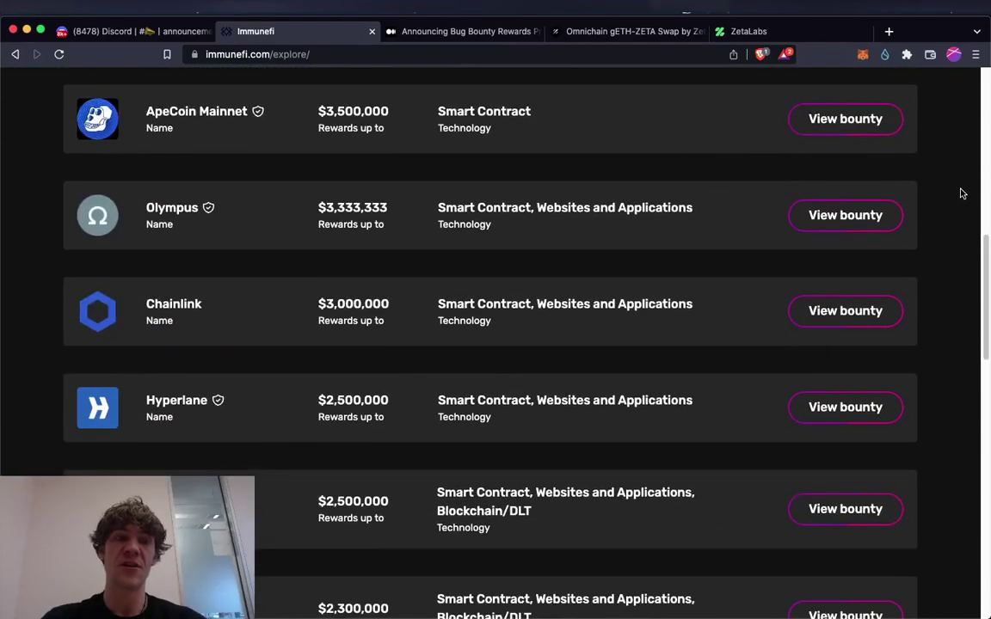
pyautogui.scroll(-3, 961, 193)
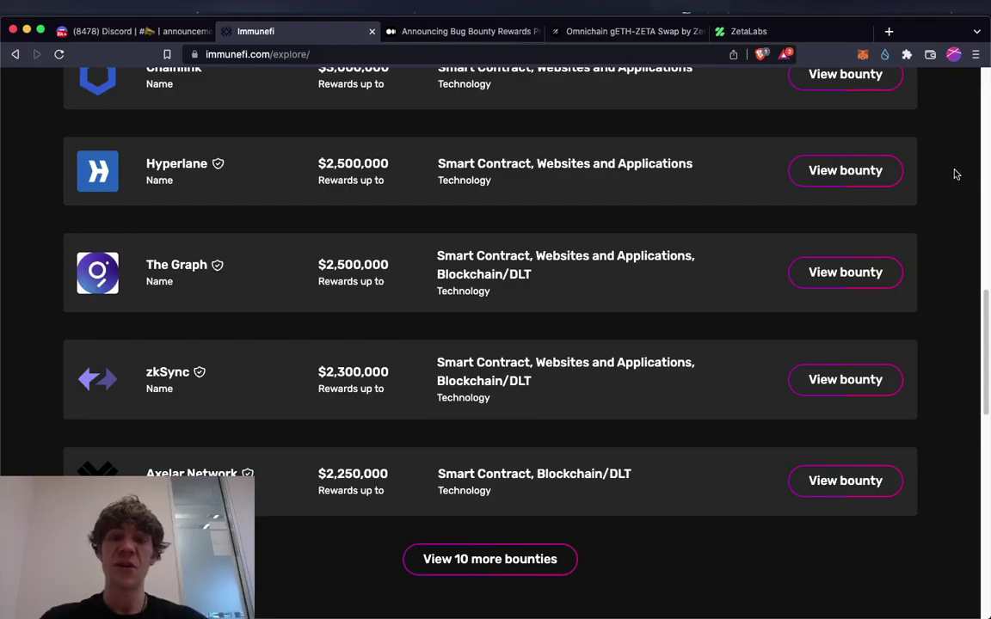
pyautogui.scroll(10, 957, 175)
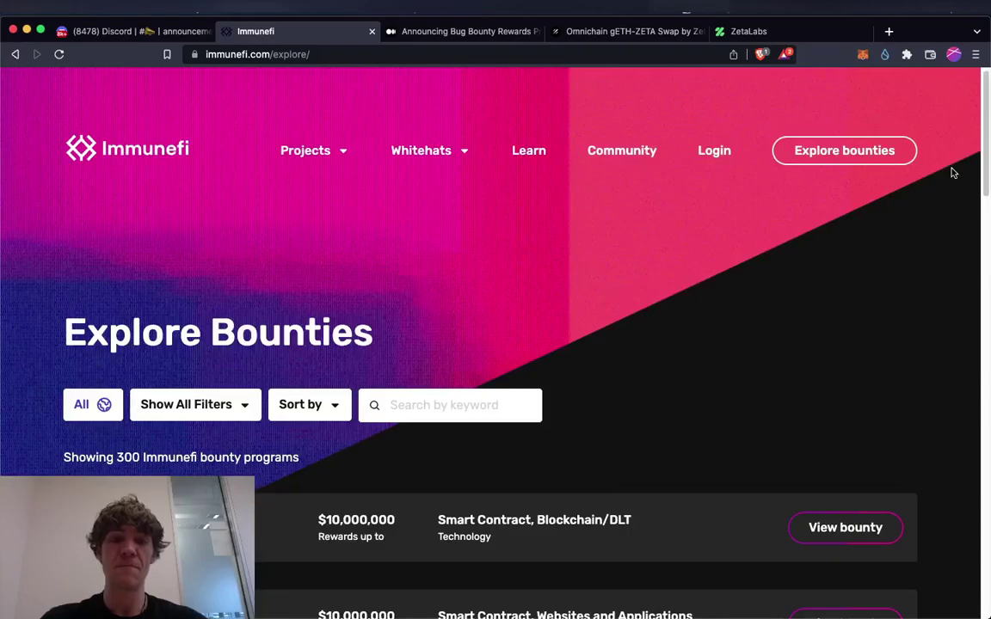
pyautogui.scroll(-10, 952, 173)
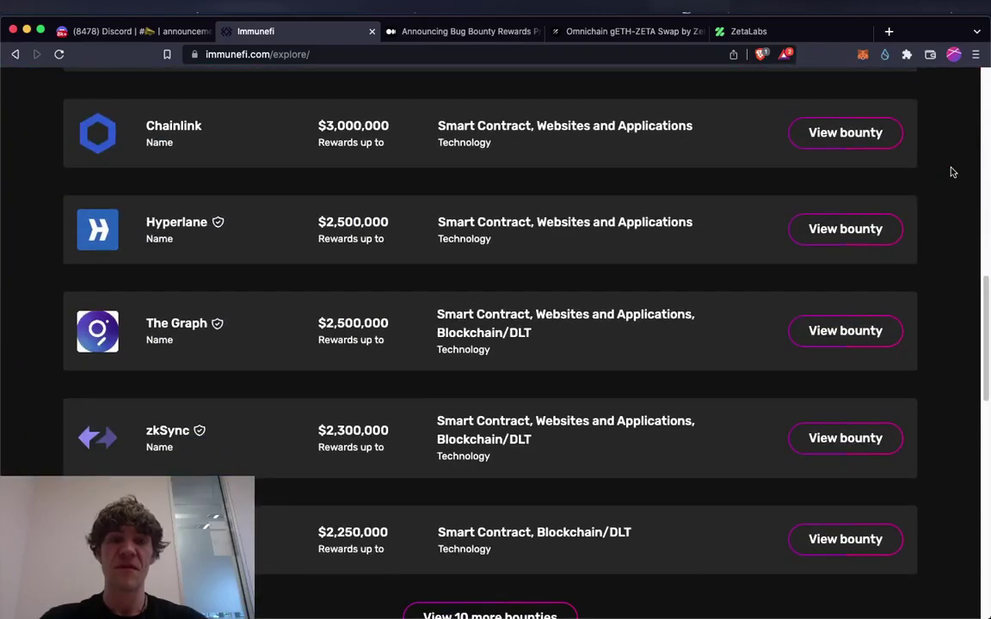
pyautogui.scroll(8, 953, 173)
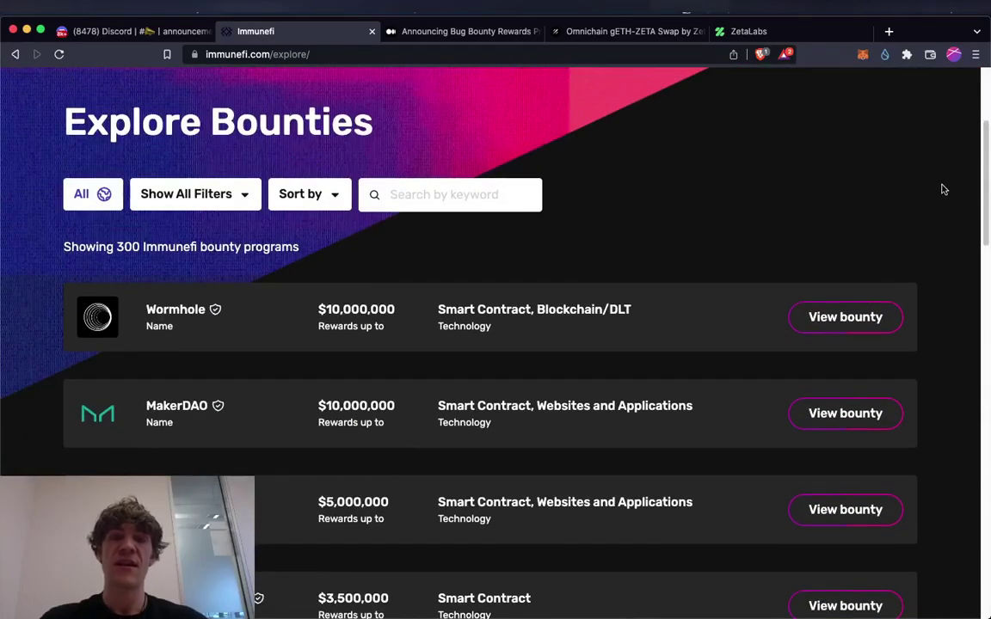
pyautogui.scroll(3, 942, 189)
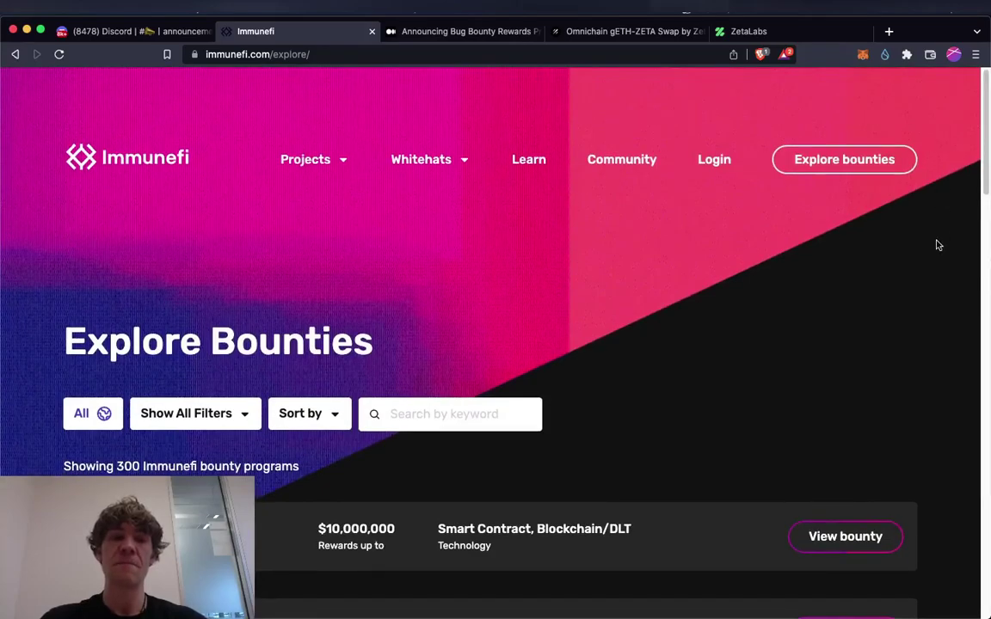
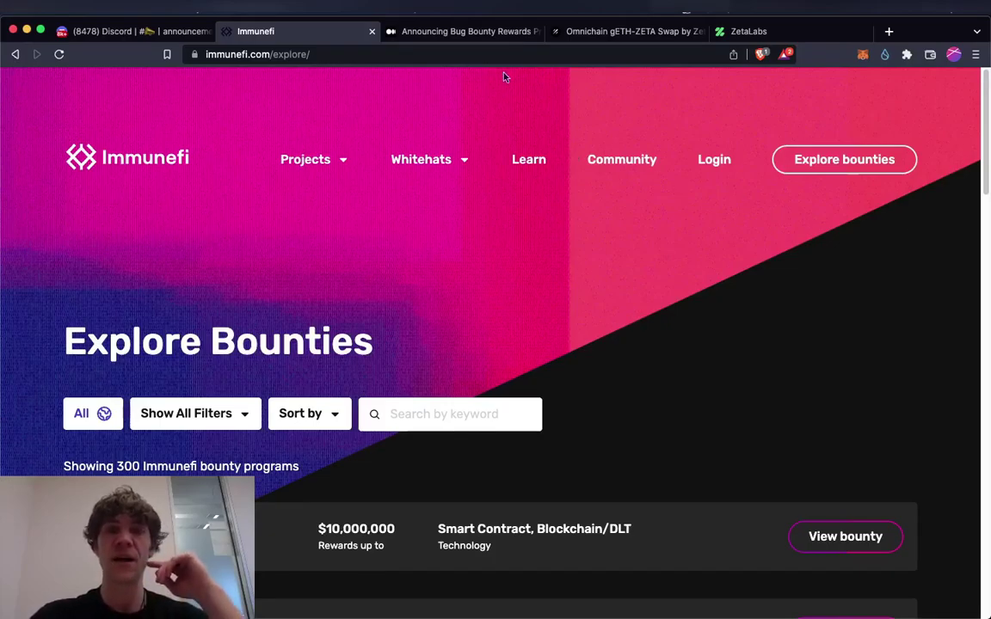
# Step: Skim ZetaChain's bug bounty blog post once more, then close both the post and the Immunefi page
pyautogui.click(477, 35)
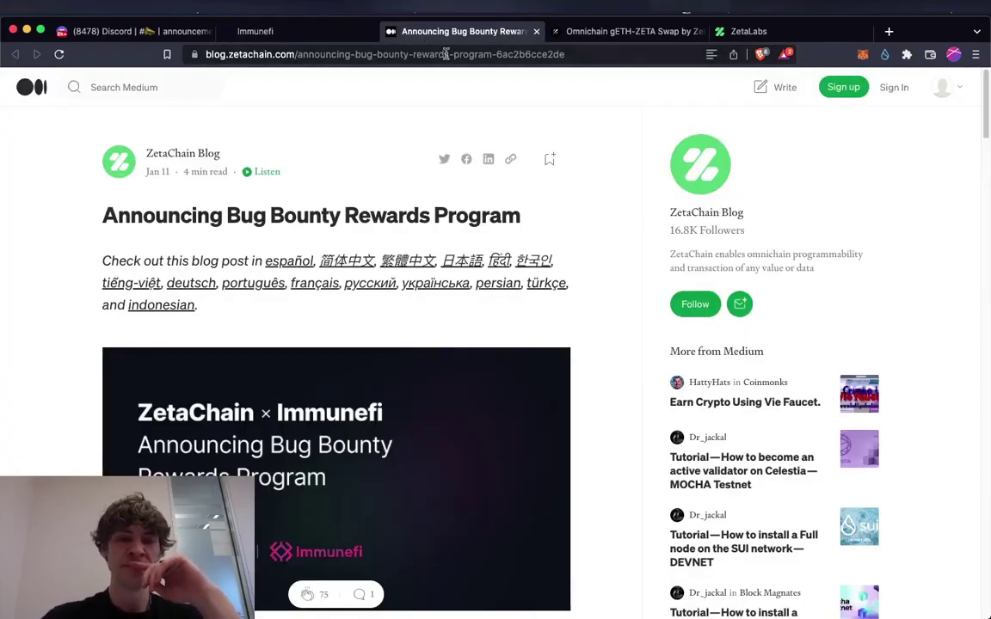
pyautogui.scroll(-6, 600, 110)
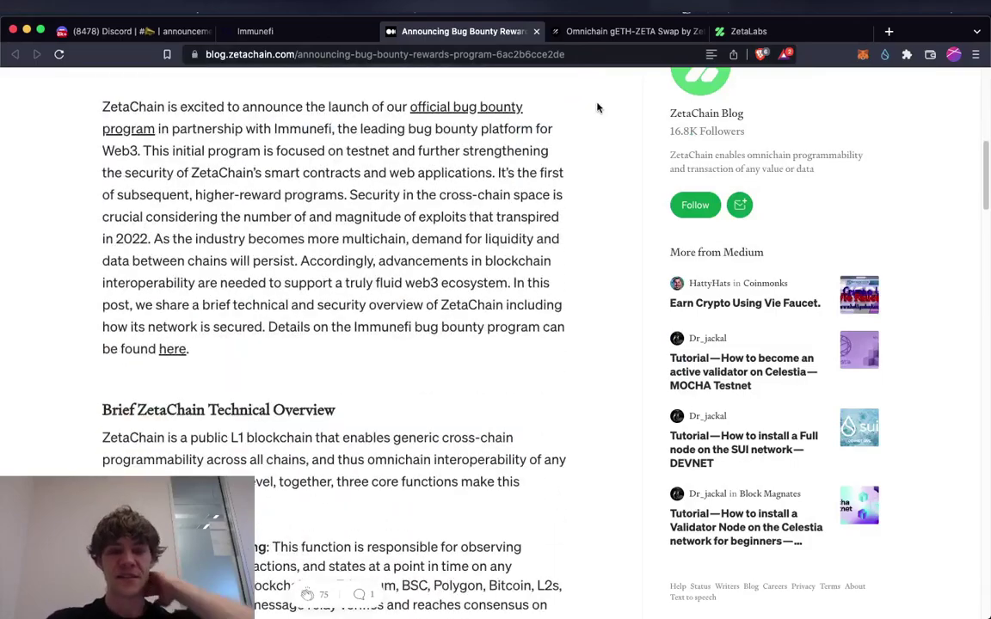
pyautogui.scroll(-5, 598, 105)
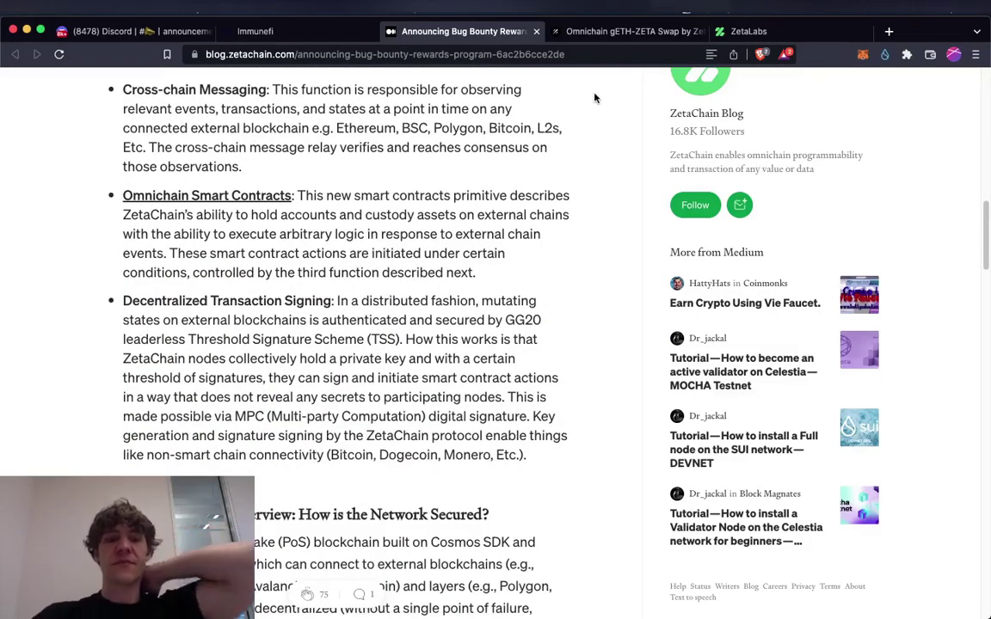
pyautogui.click(536, 31)
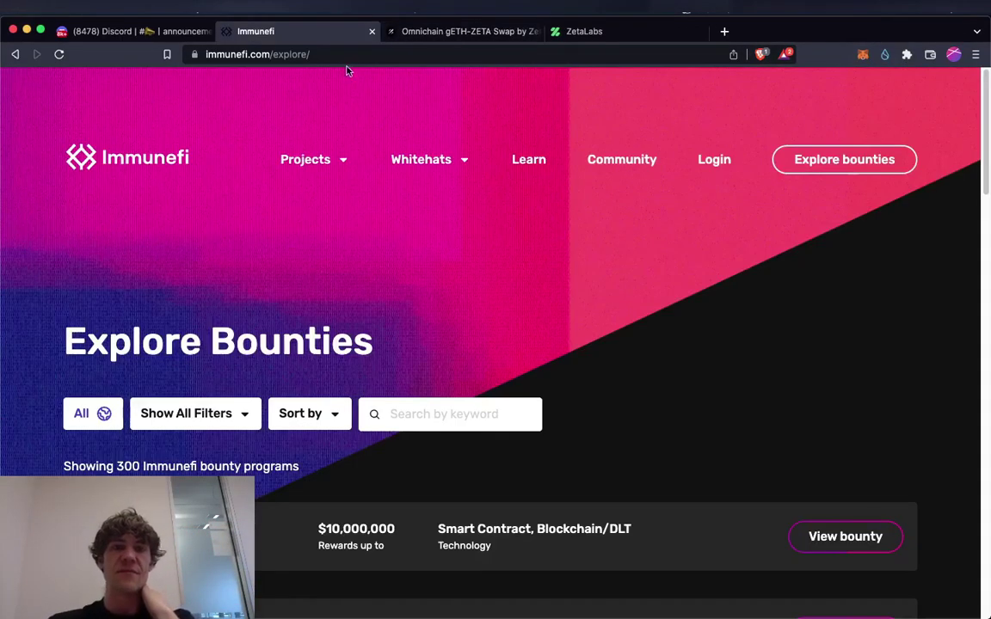
pyautogui.click(372, 32)
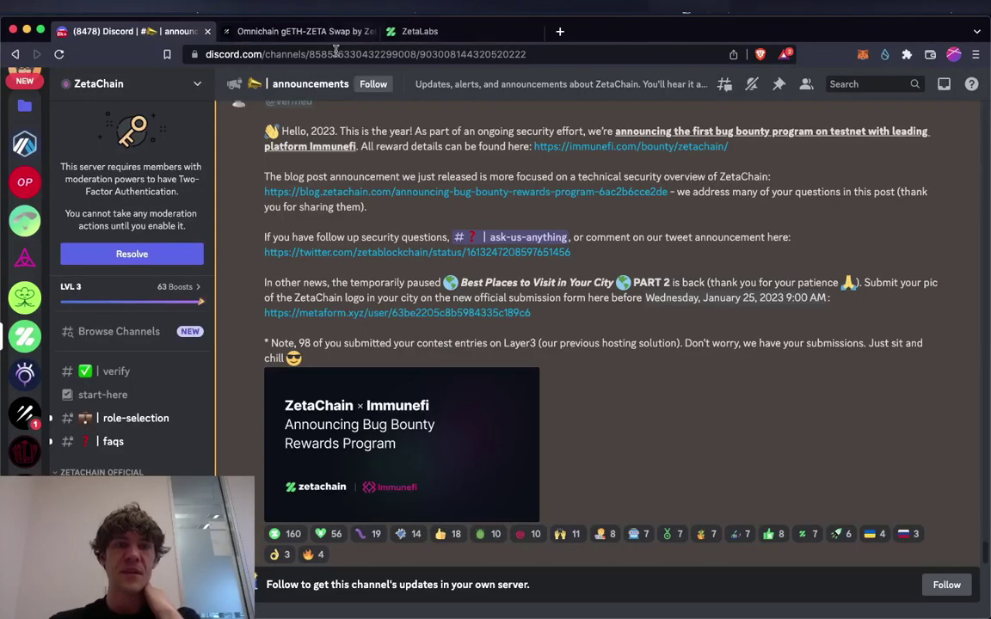
# Step: Switch to ZetaLabs and check the status of the ZETA to USDT swap from Goerli to BSC Testnet
pyautogui.click(289, 33)
pyautogui.click(426, 32)
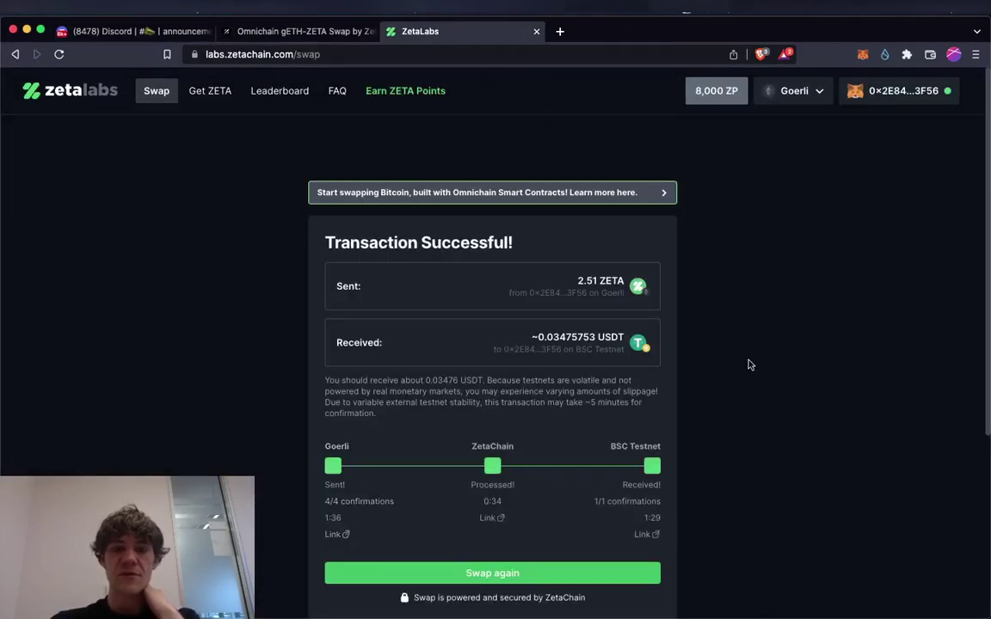
pyautogui.scroll(-2, 754, 349)
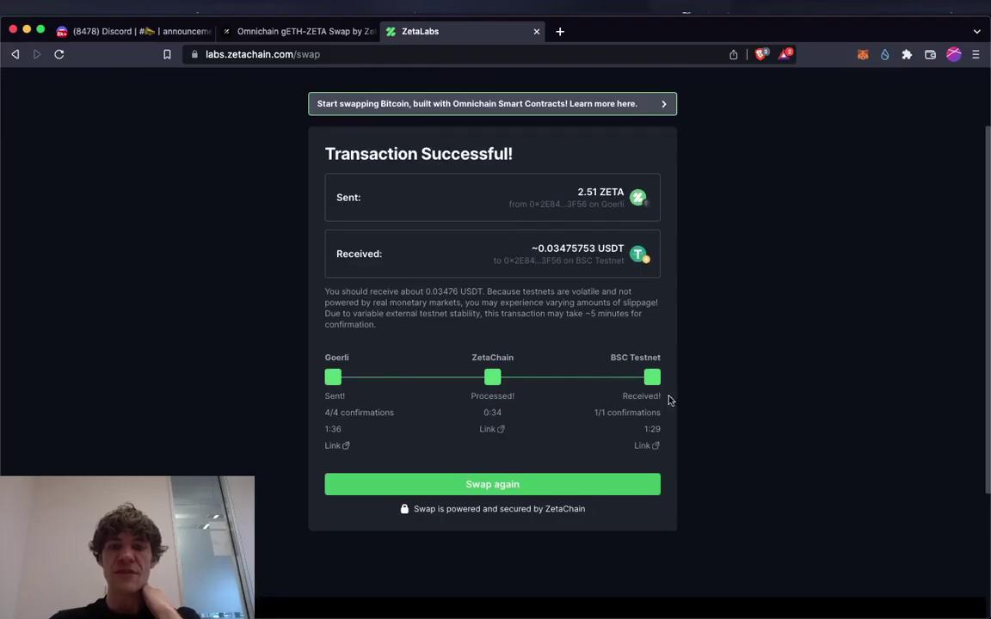
pyautogui.scroll(2, 731, 342)
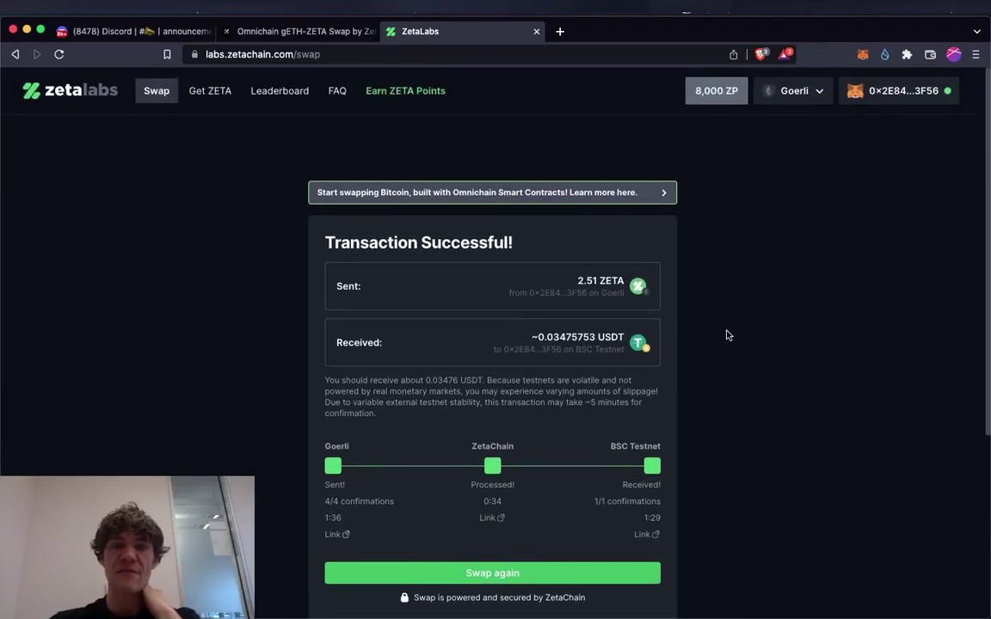
# Step: Start another swap and check the Omnichain gETH-ZETA Swap campaign's requirements on Galxe
pyautogui.click(527, 574)
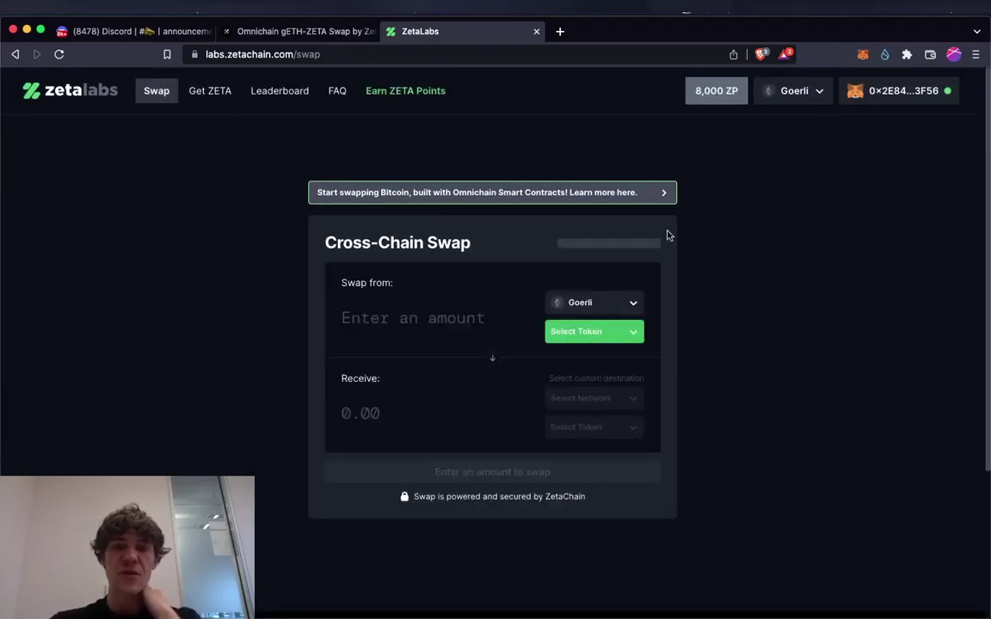
pyautogui.click(299, 34)
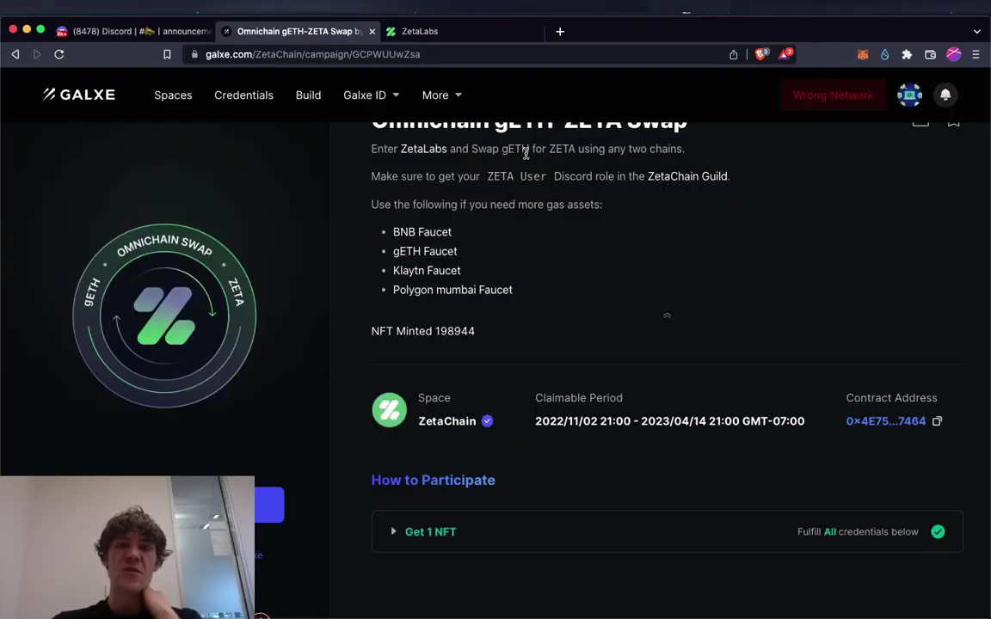
pyautogui.click(434, 32)
# Step: Set up the cross-chain swap from gETH on Goerli to ZETA on Polygon Mumbai
pyautogui.click(624, 333)
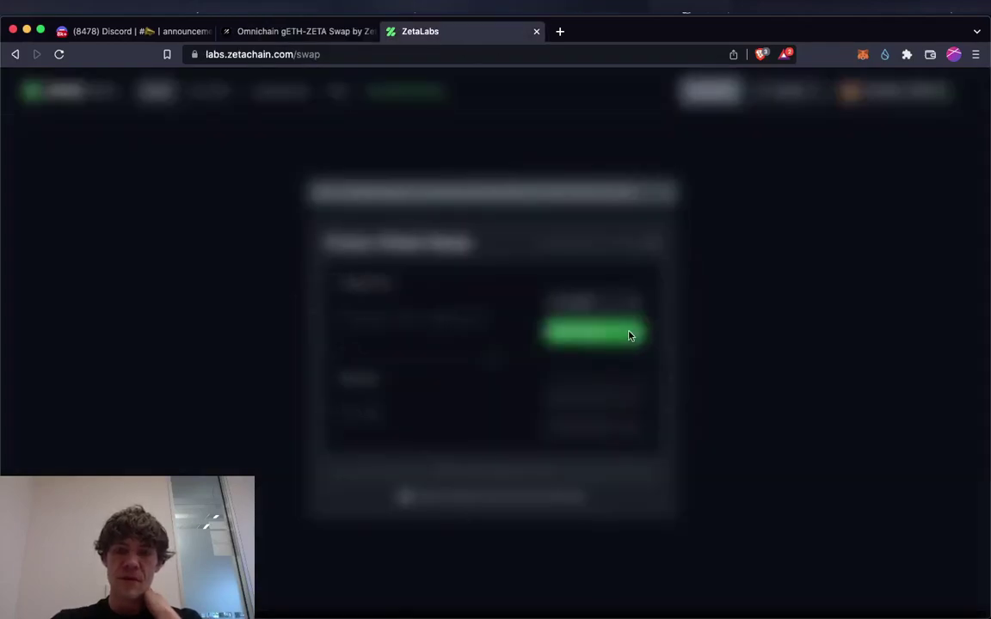
pyautogui.click(634, 353)
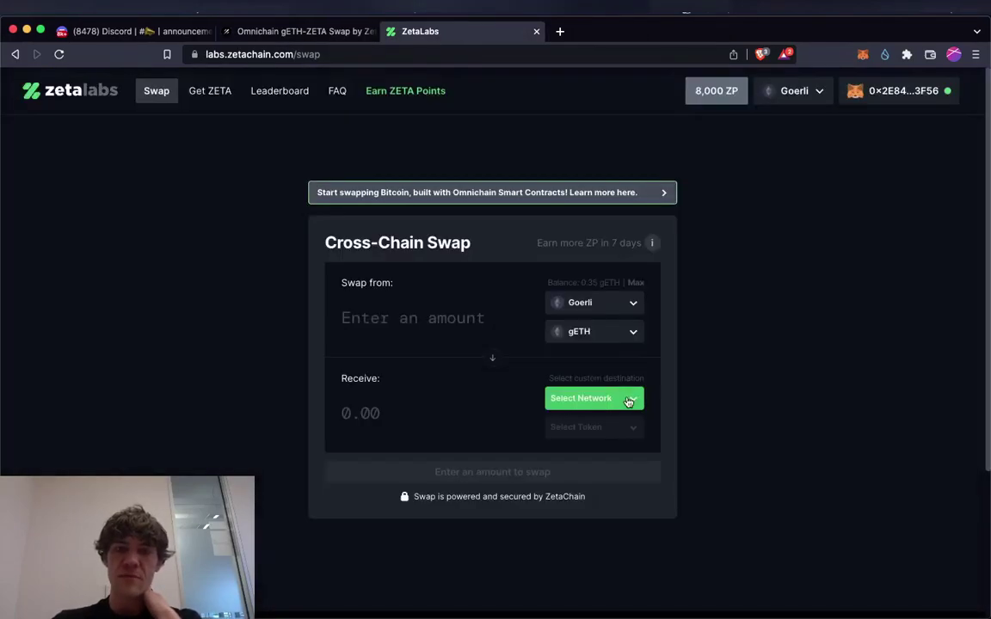
pyautogui.click(630, 402)
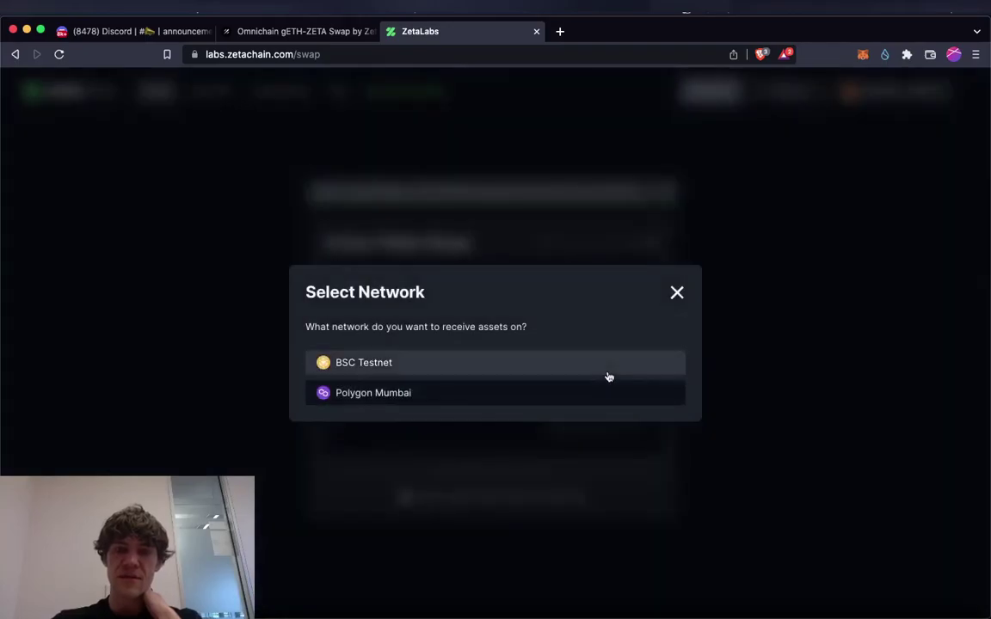
pyautogui.click(609, 394)
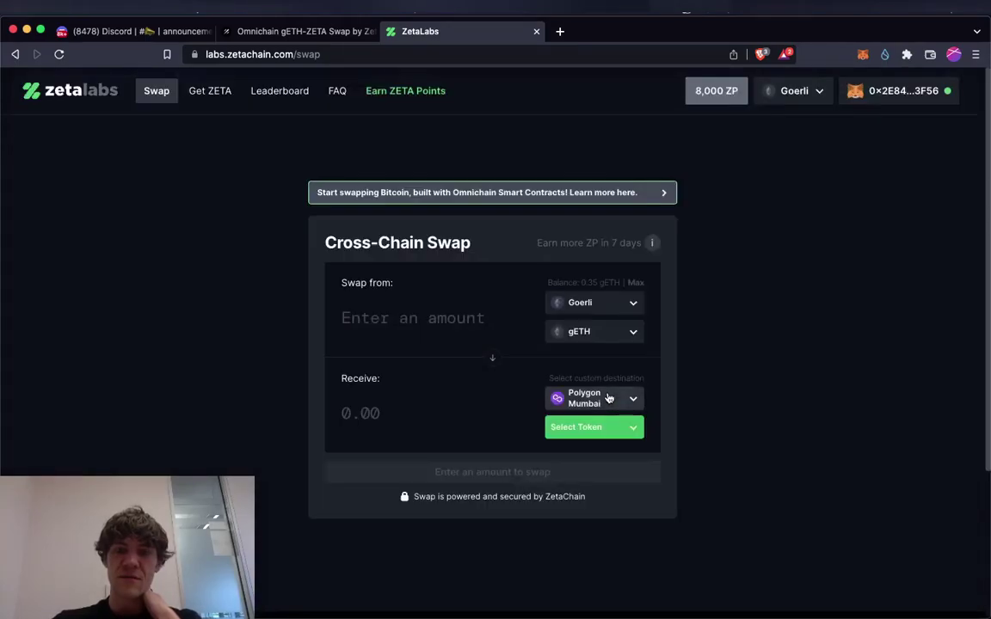
pyautogui.click(607, 425)
pyautogui.click(614, 396)
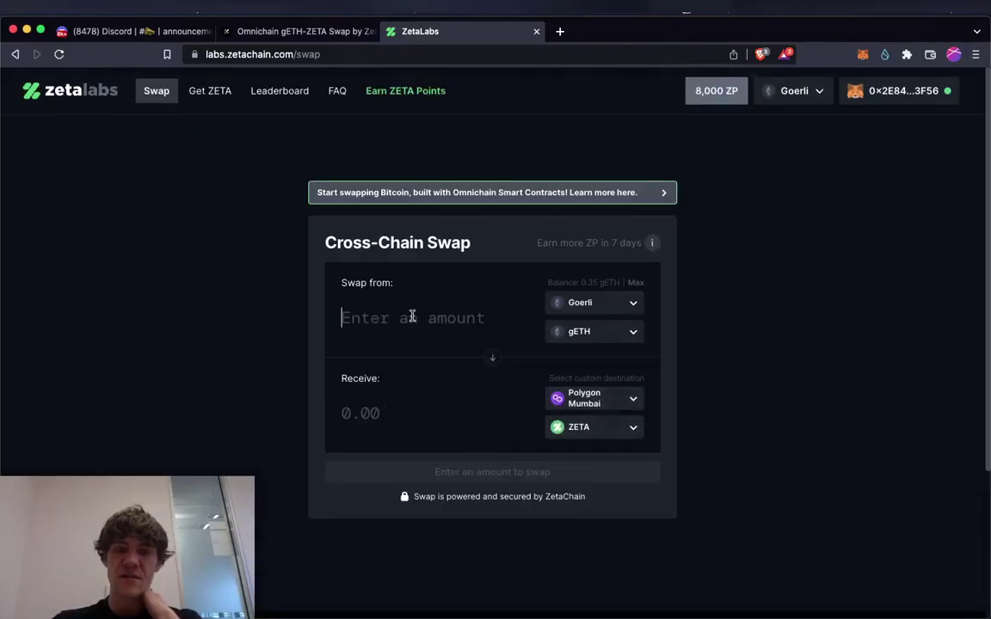
# Step: Test the gETH amounts 0.3, 0.1, 0.2, 0.15, 0.14, 0.12 and 0.11 to find the smallest swap that gets a quote
pyautogui.write('0.')
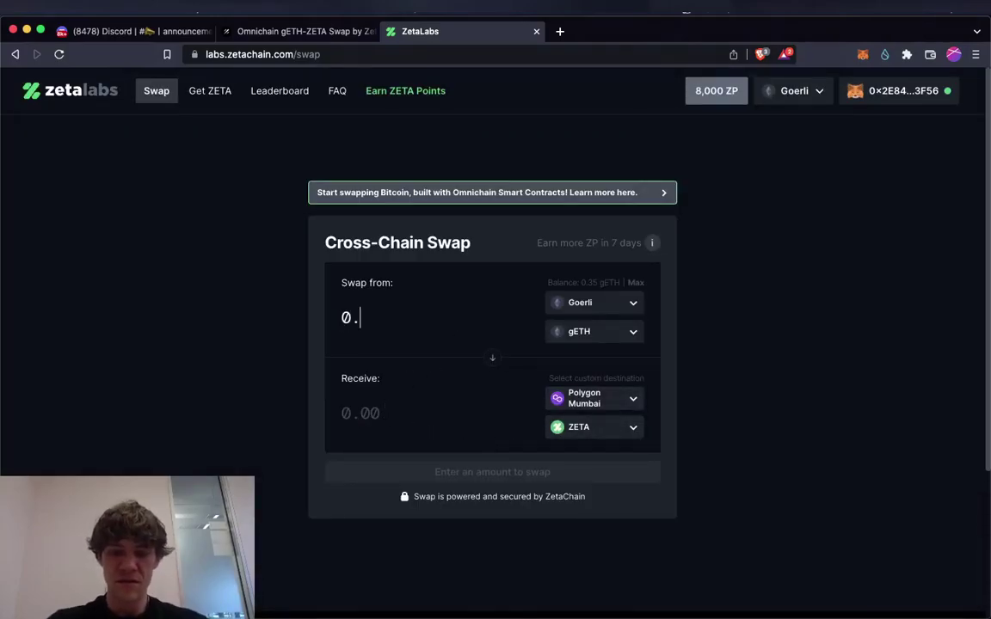
pyautogui.write('3')
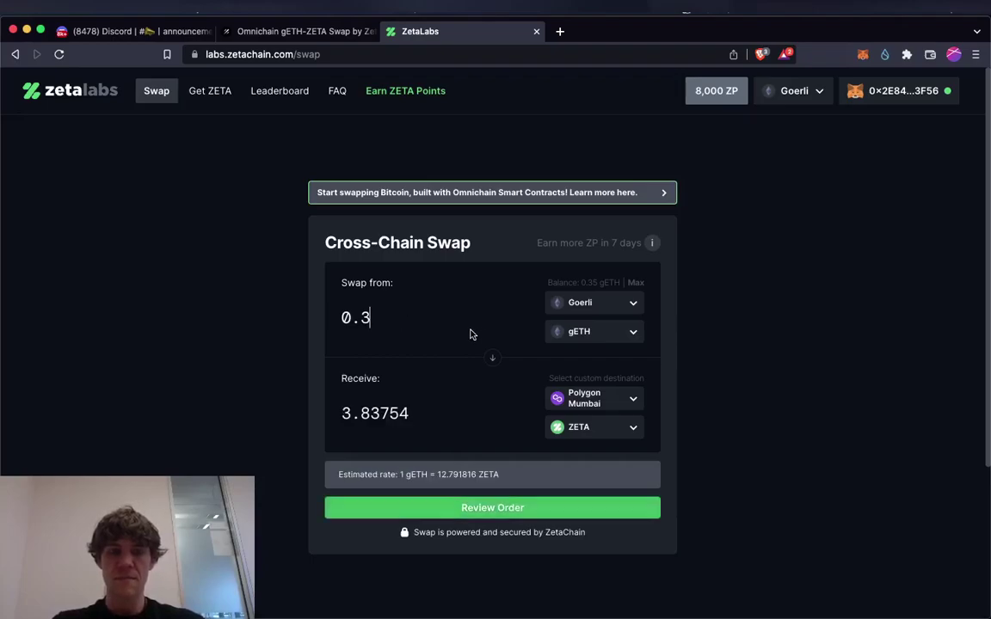
pyautogui.press('BackSpace')
pyautogui.write('1')
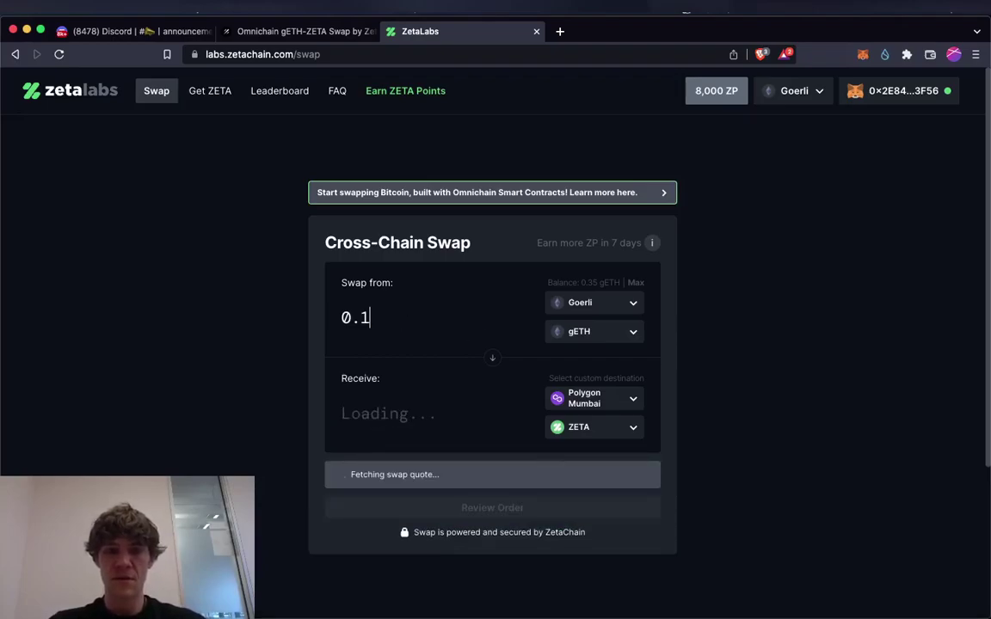
pyautogui.press('BackSpace')
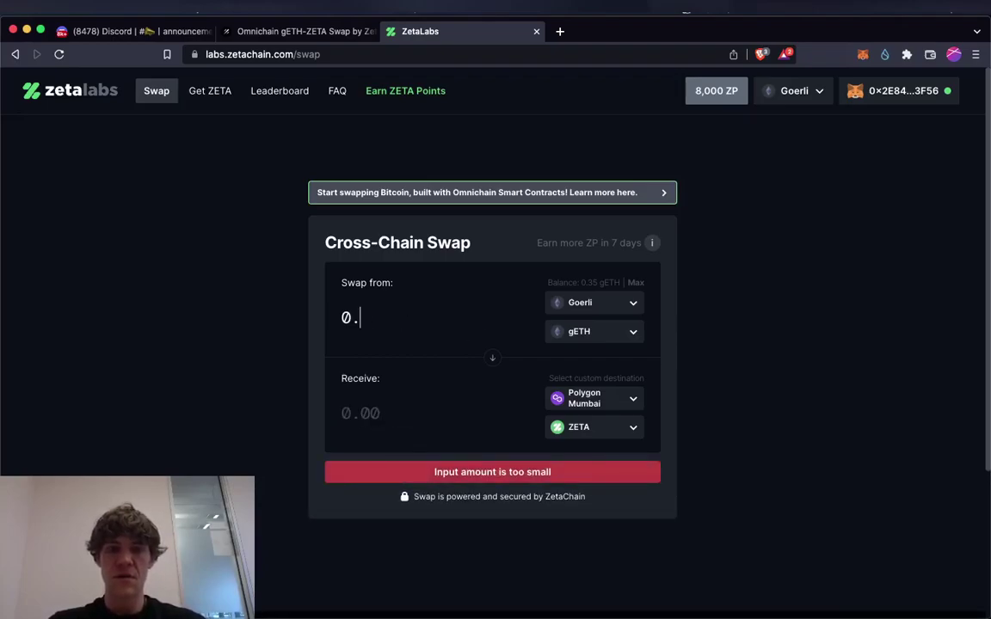
pyautogui.write('2')
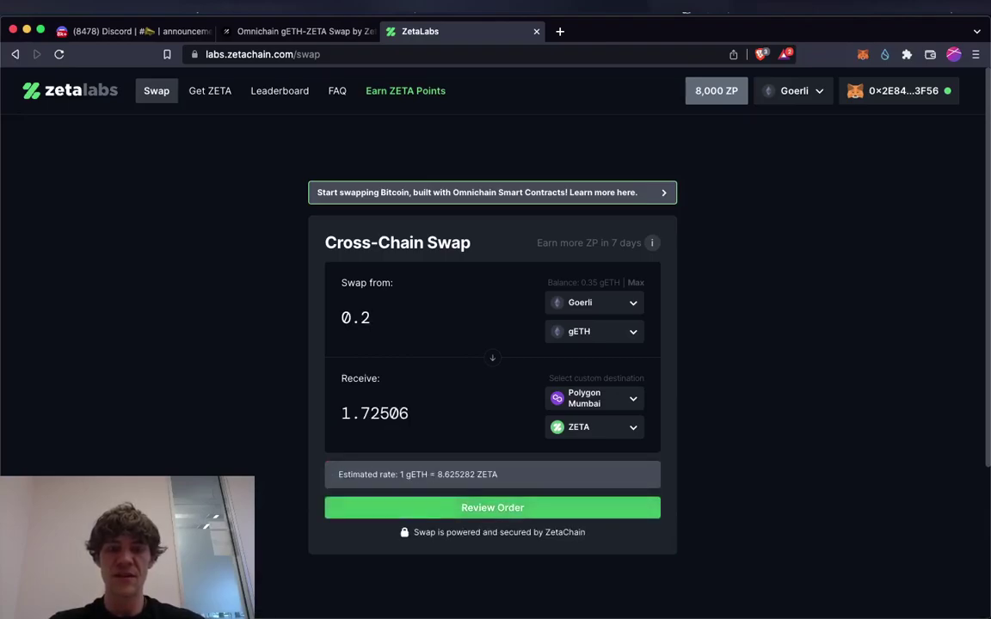
pyautogui.press('BackSpace')
pyautogui.write('15')
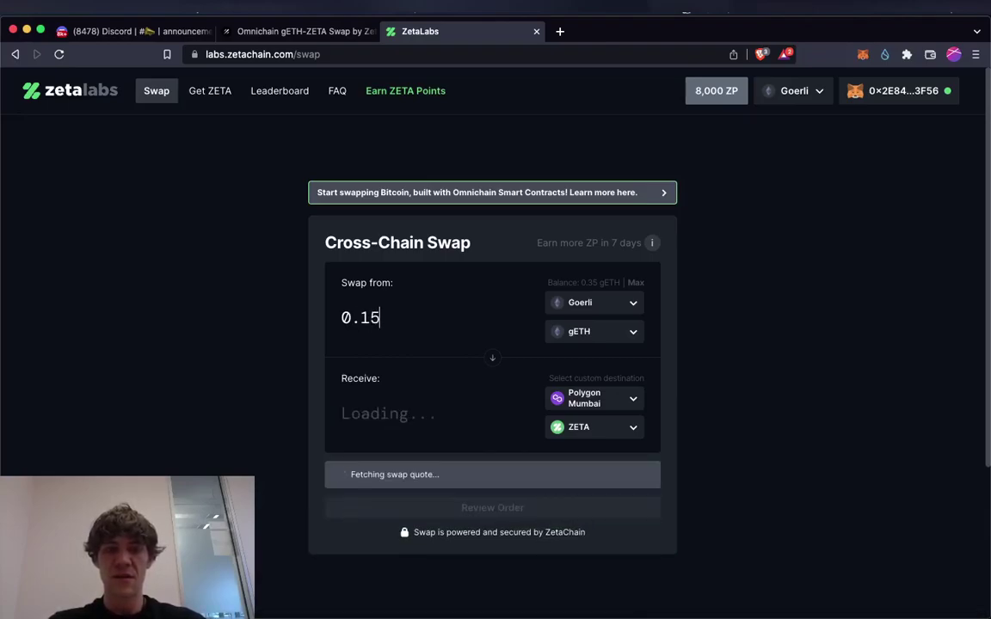
pyautogui.press('BackSpace')
pyautogui.write('4')
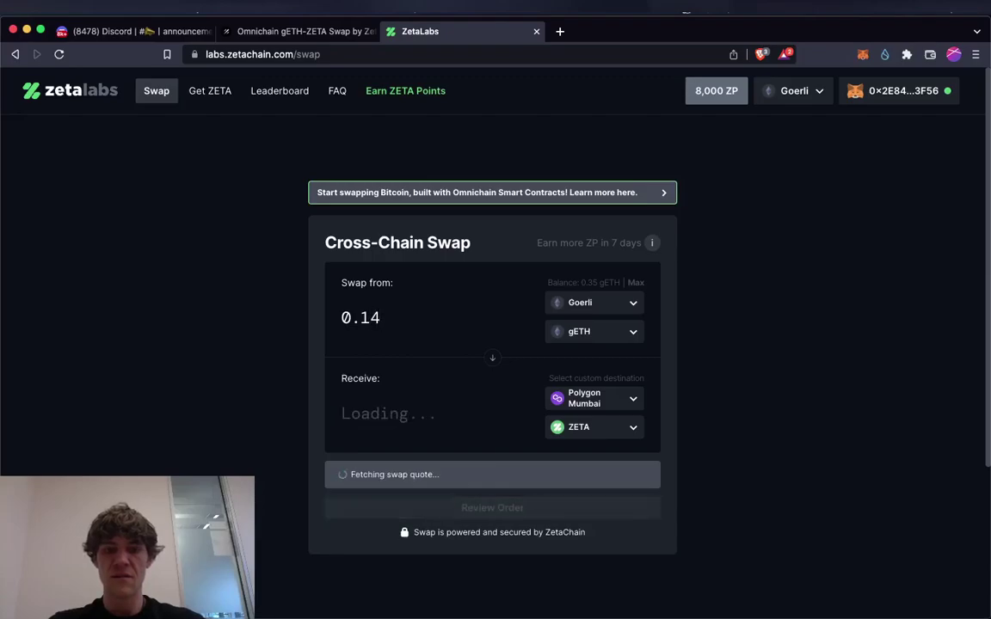
pyautogui.press('BackSpace')
pyautogui.write('2')
pyautogui.press('BackSpace')
pyautogui.write('1')
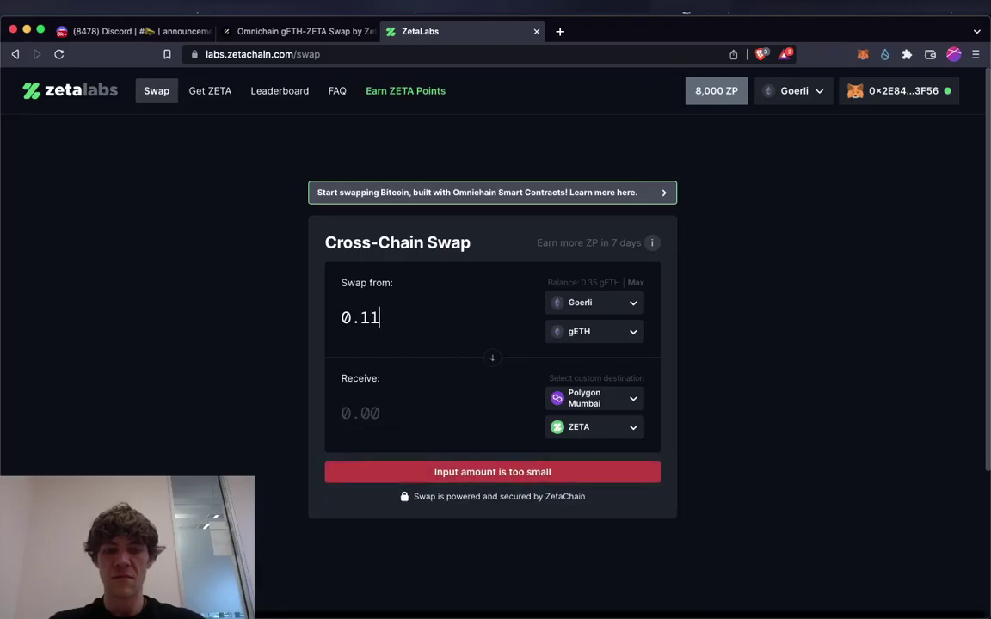
# Step: Narrow down the minimum gETH amount by testing 0.115, 0.119, 0.116, 0.117 and 0.118, and set it to 0.1185
pyautogui.write('5')
pyautogui.press('BackSpace')
pyautogui.write('9')
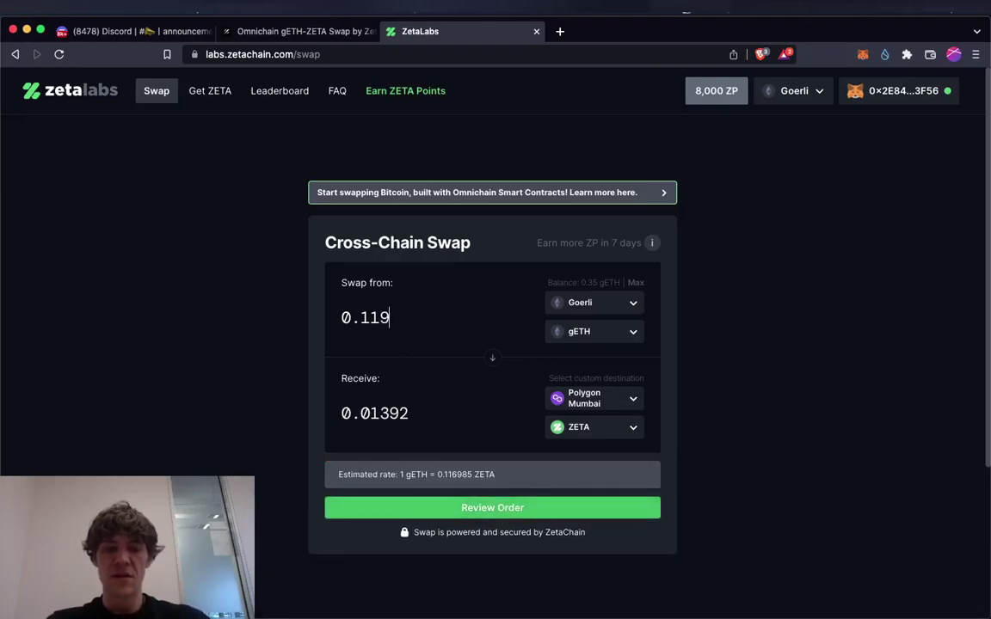
pyautogui.press('BackSpace')
pyautogui.write('6')
pyautogui.press('BackSpace')
pyautogui.write('7')
pyautogui.press('BackSpace')
pyautogui.write('8')
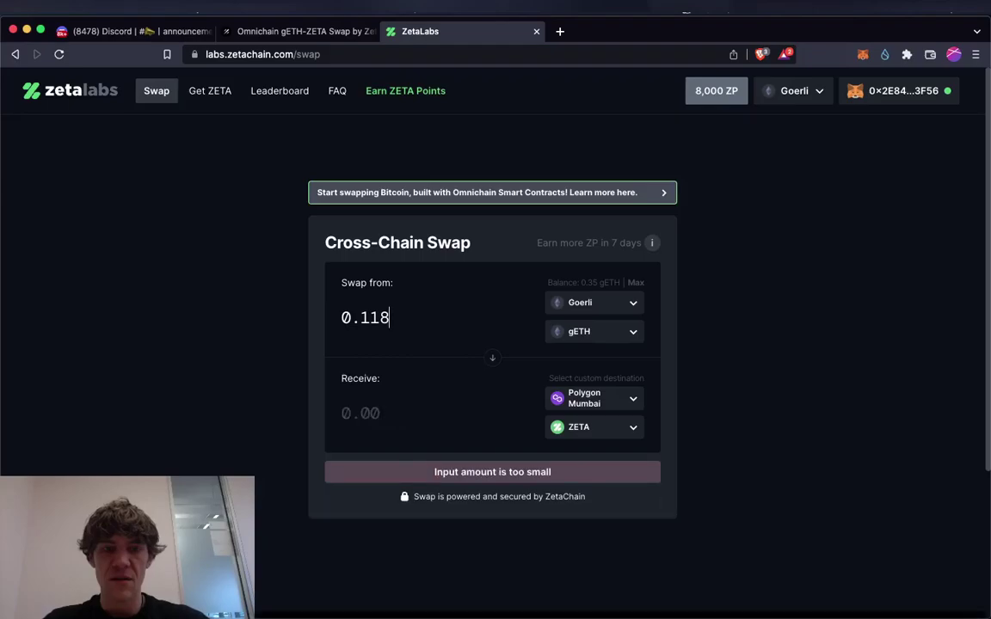
pyautogui.write('5')
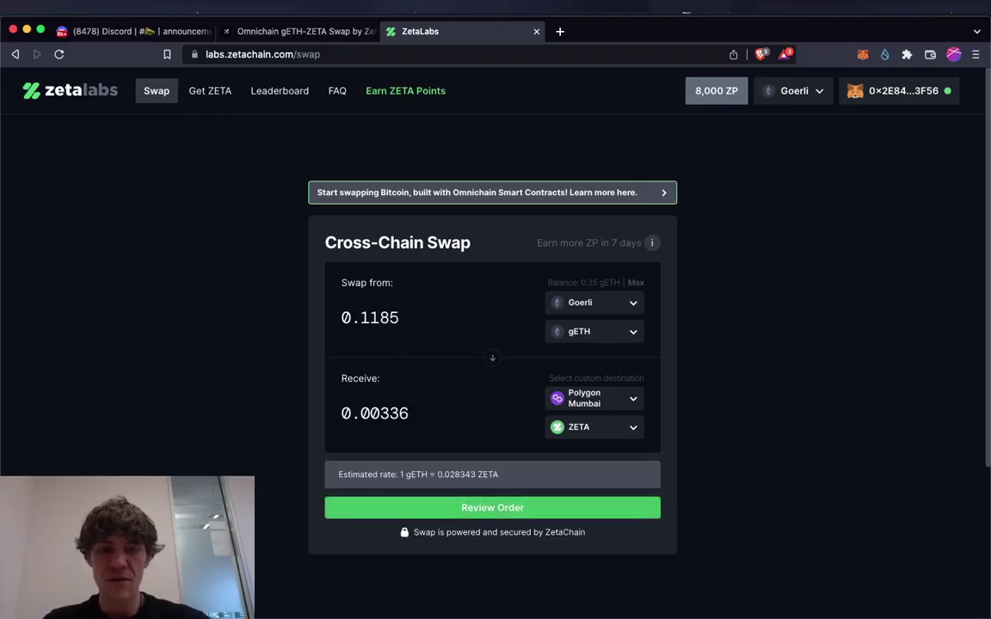
# Step: Try 0.1181 and 0.1183 gETH as a smaller swap amount, and restore 0.1185
pyautogui.press('BackSpace')
pyautogui.write('1')
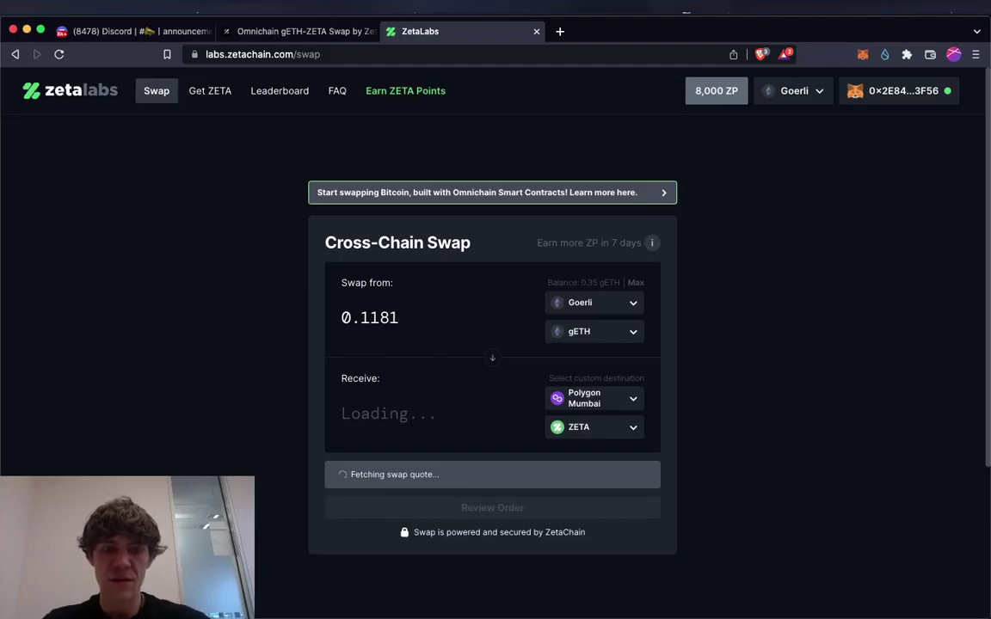
pyautogui.press('BackSpace')
pyautogui.write('3')
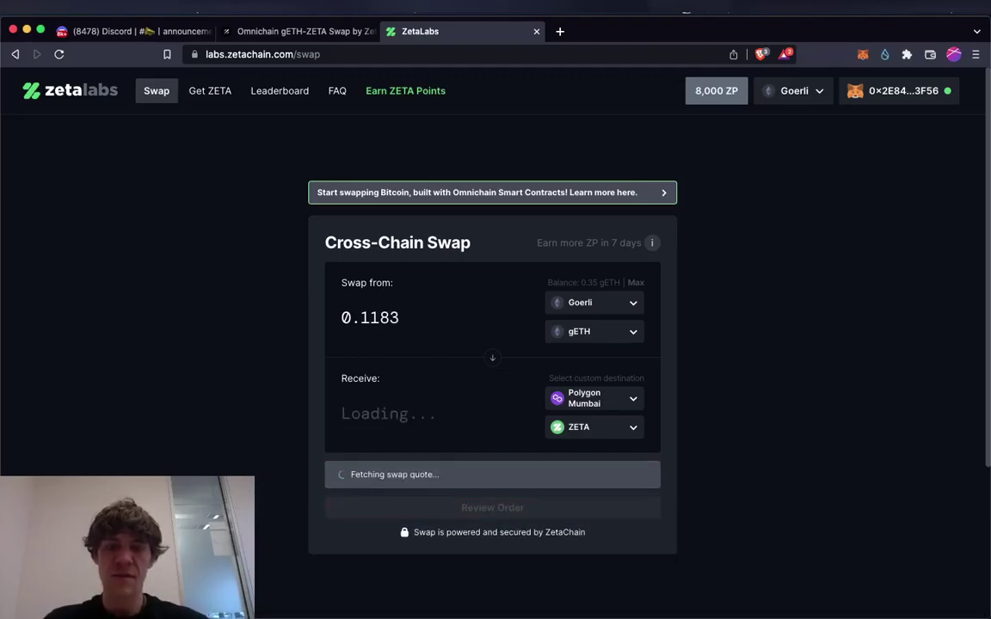
pyautogui.press('BackSpace')
pyautogui.write('5')
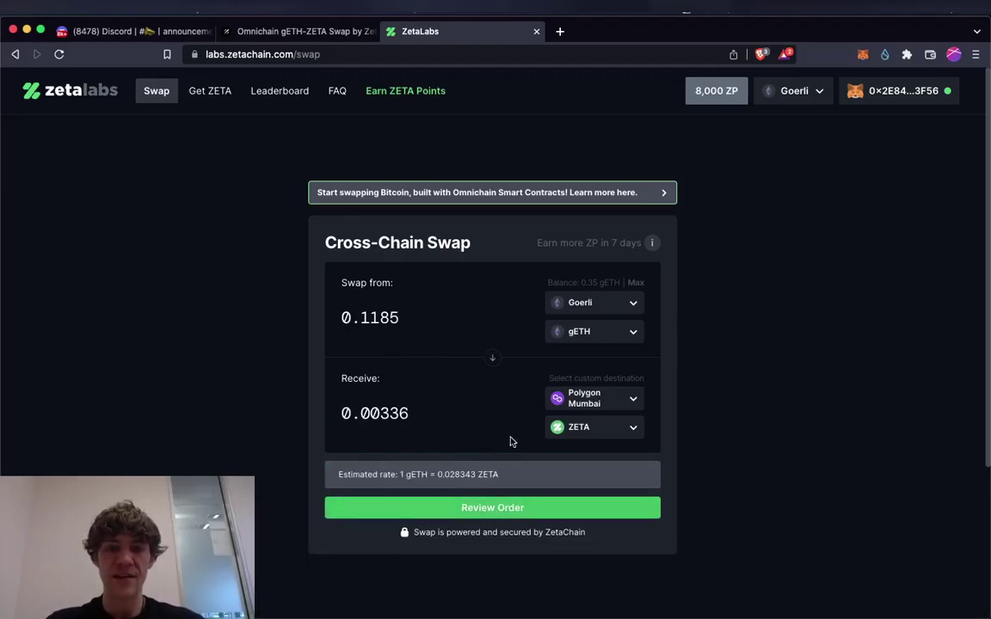
# Step: Review the order against the Galxe campaign, submit the 0.1185 gETH to ZETA swap and confirm it in MetaMask
pyautogui.click(489, 513)
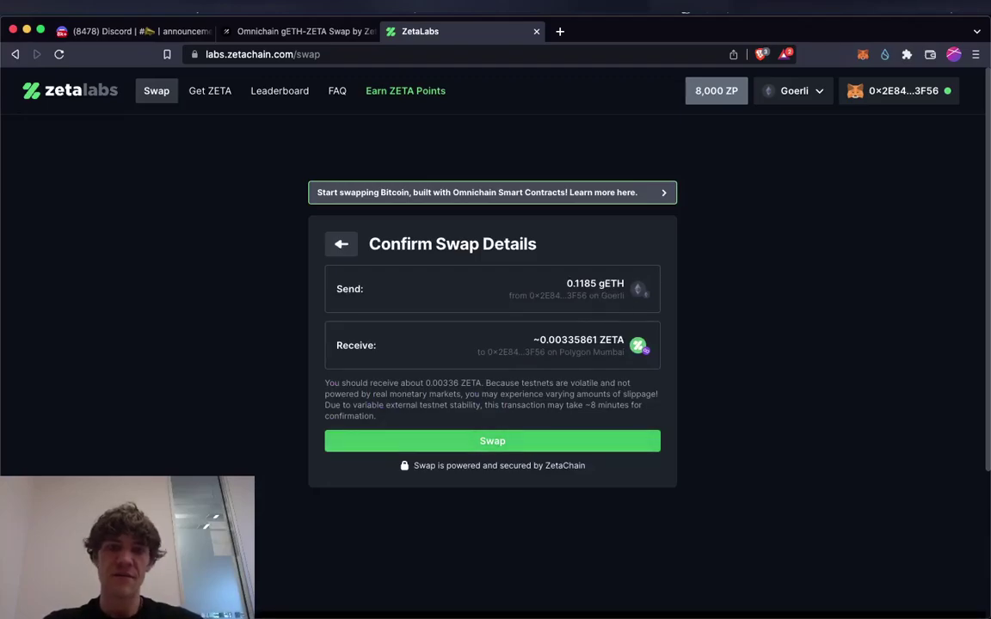
pyautogui.click(293, 31)
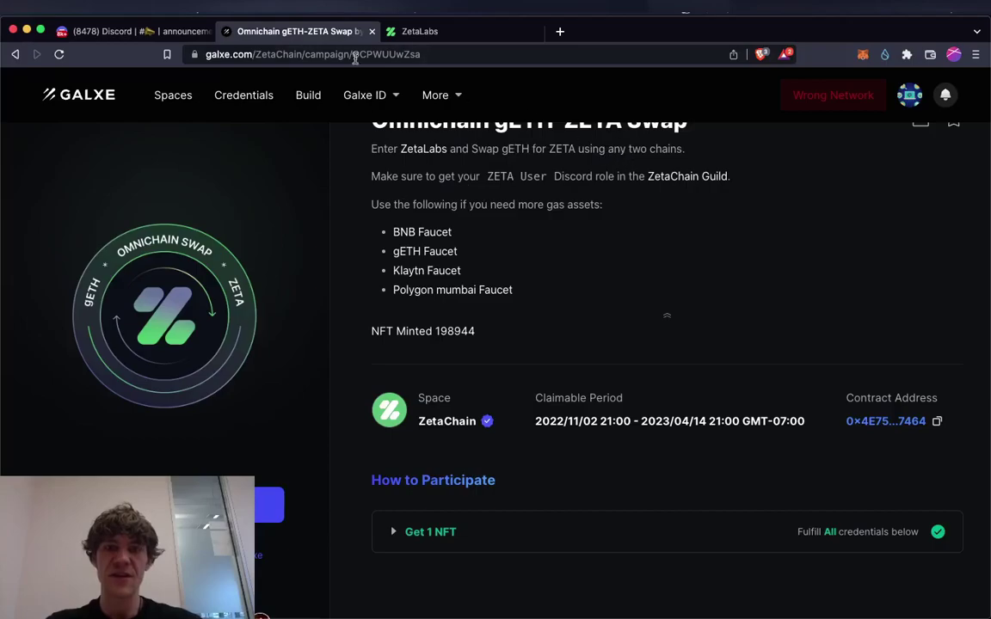
pyautogui.click(441, 35)
pyautogui.click(533, 445)
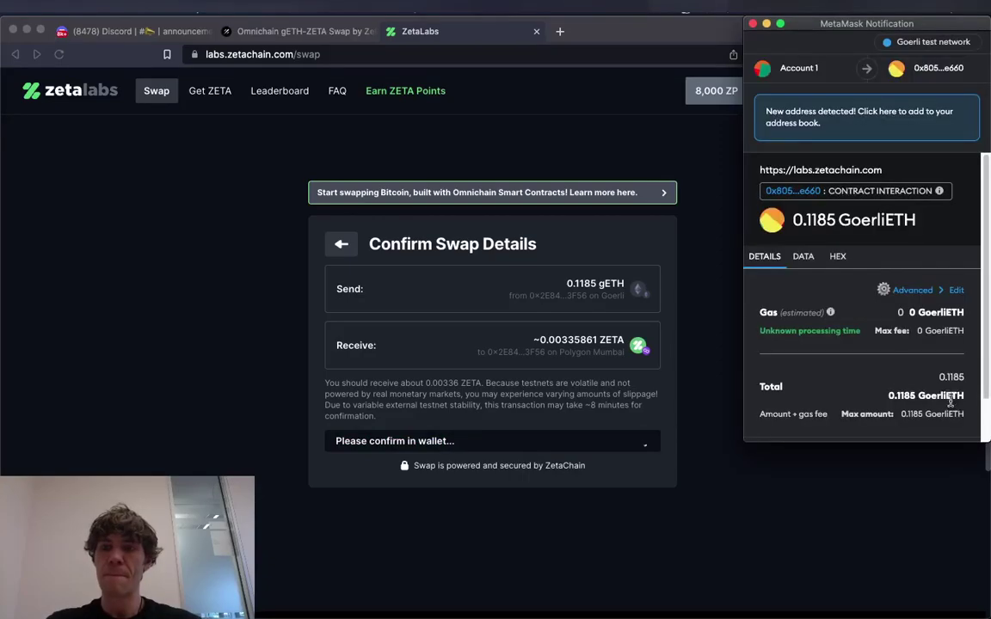
pyautogui.scroll(-3, 929, 370)
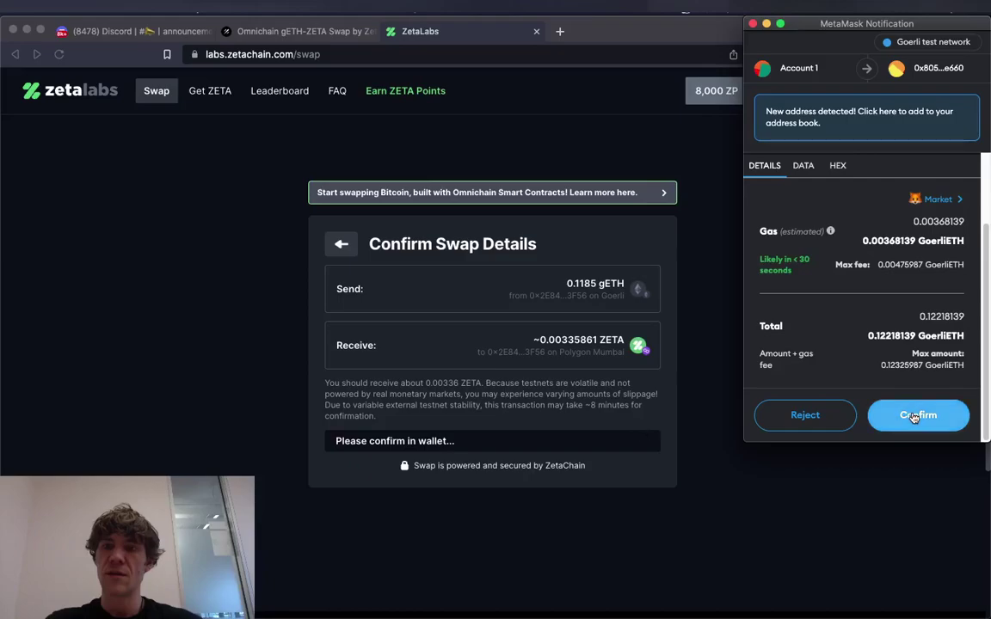
pyautogui.click(913, 416)
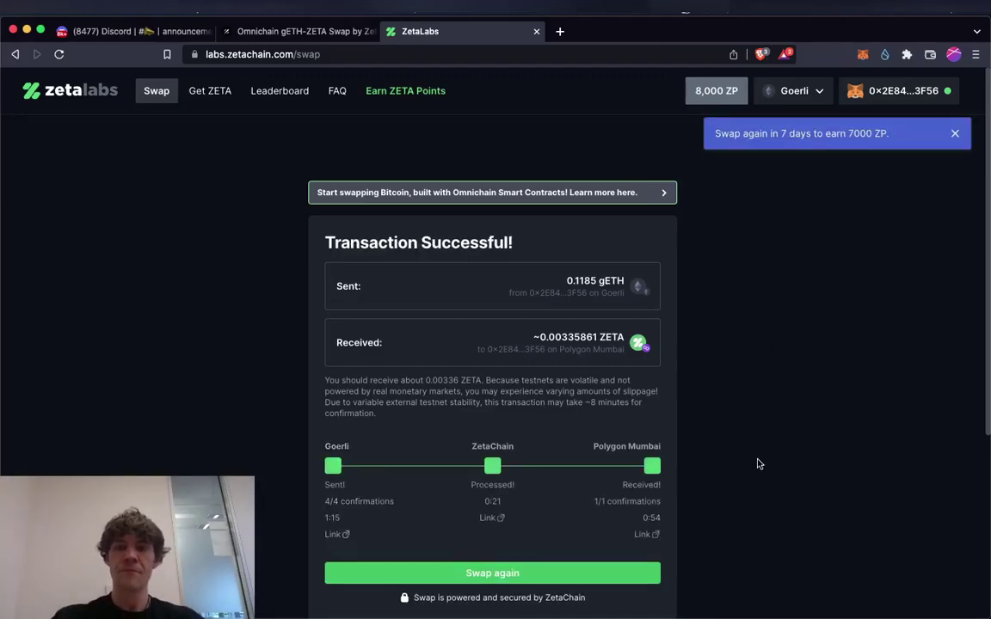
# Step: Start another swap and return to Galxe's Mission Bring ZETA Home campaign to look through its Omnichain swap NFTs
pyautogui.click(510, 574)
pyautogui.click(284, 32)
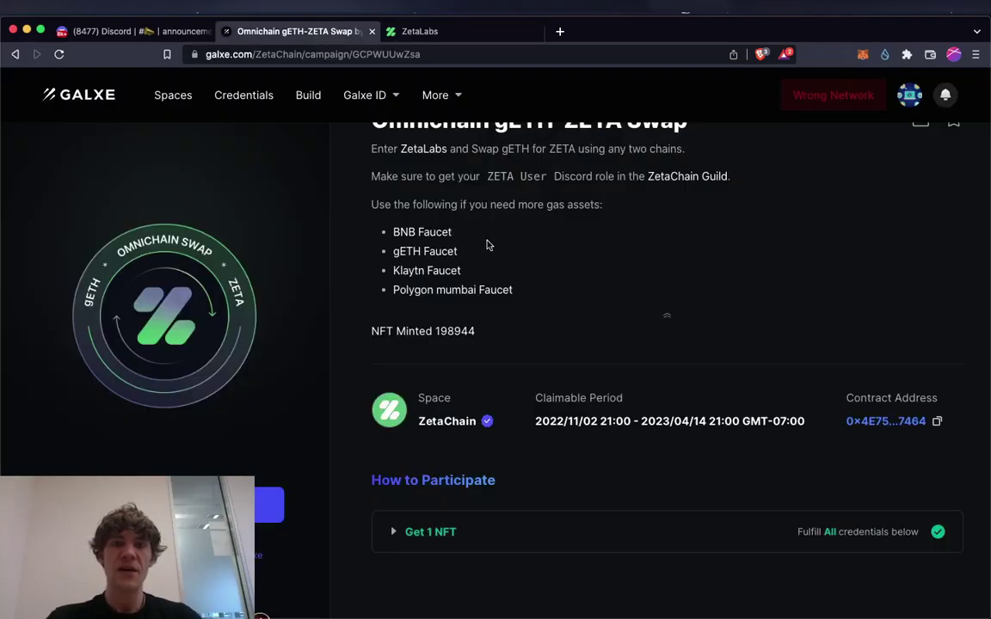
pyautogui.click(16, 54)
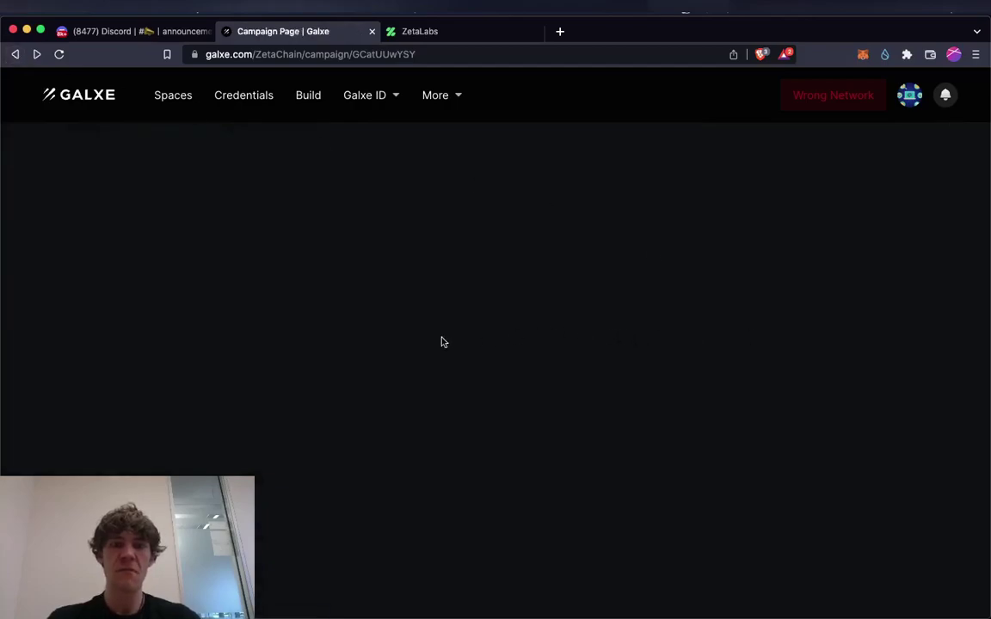
pyautogui.scroll(-5, 643, 354)
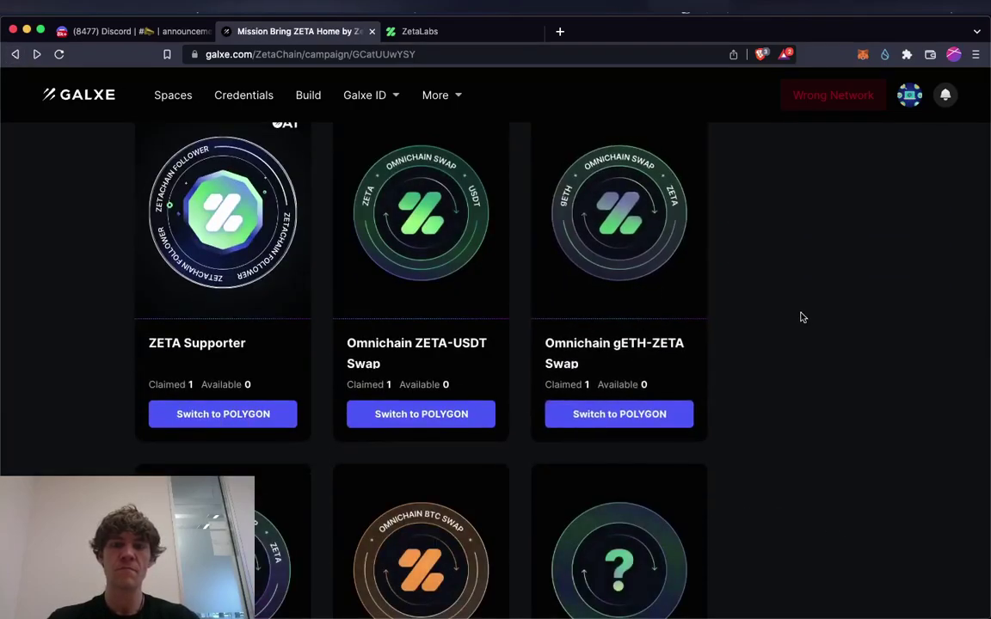
pyautogui.scroll(-3, 800, 317)
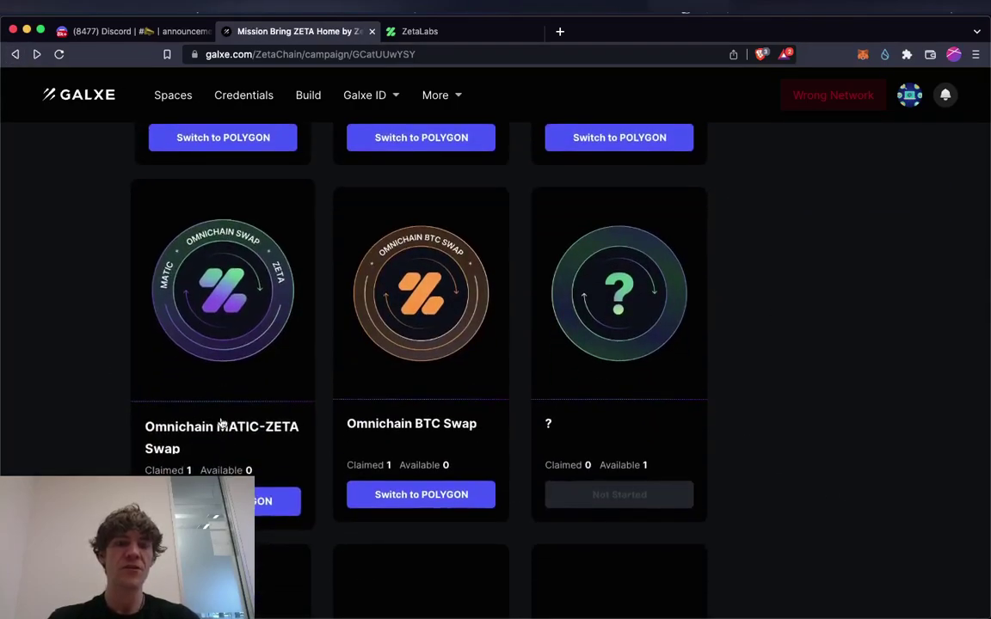
pyautogui.click(422, 31)
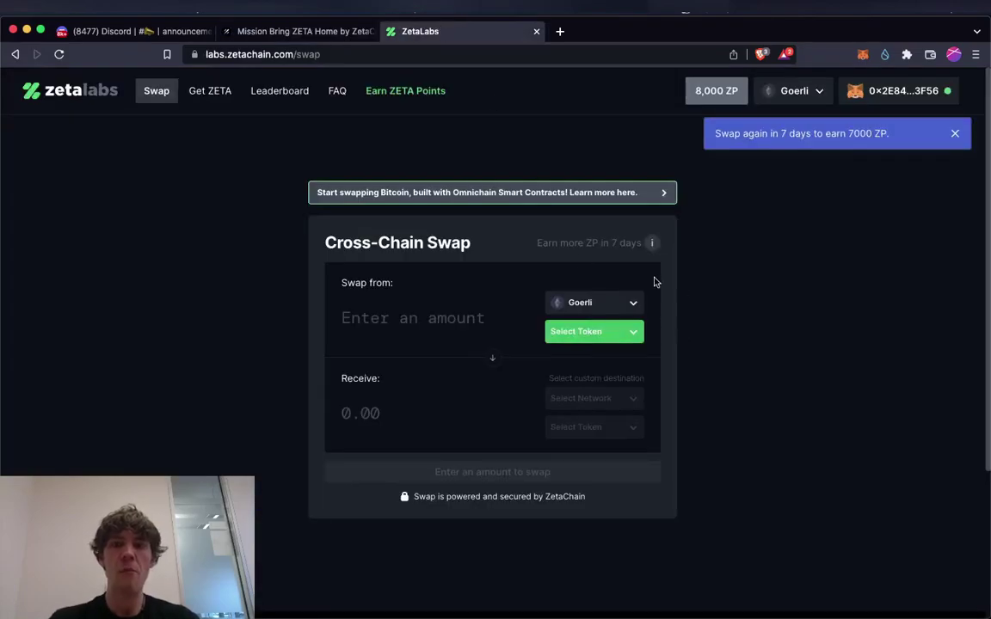
pyautogui.click(616, 308)
pyautogui.click(597, 225)
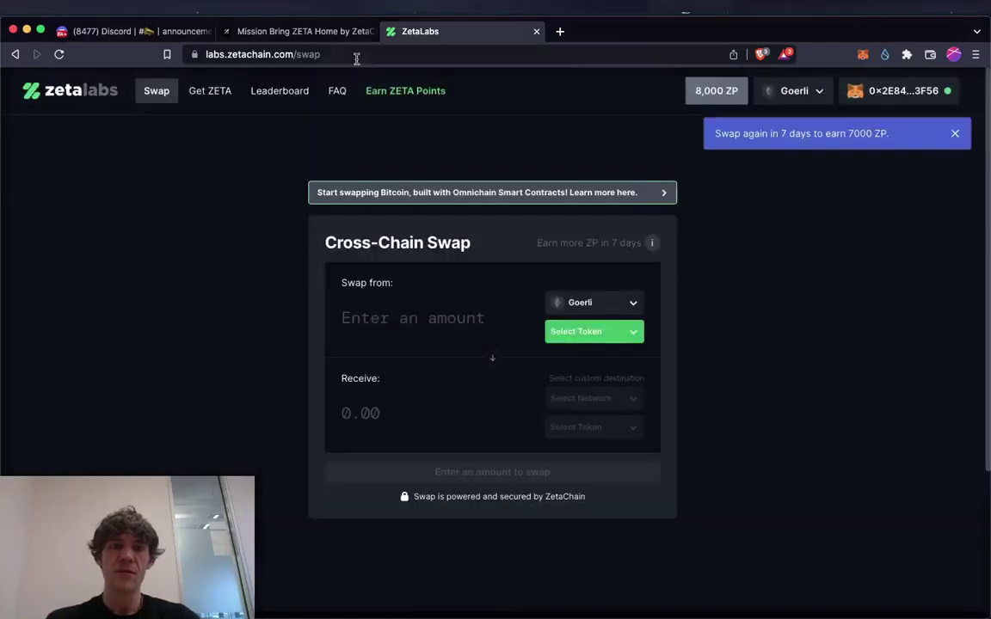
# Step: Open the Omnichain MATIC-ZETA Swap campaign on Galxe, read its swap requirement and switch back to ZetaLabs
pyautogui.click(316, 32)
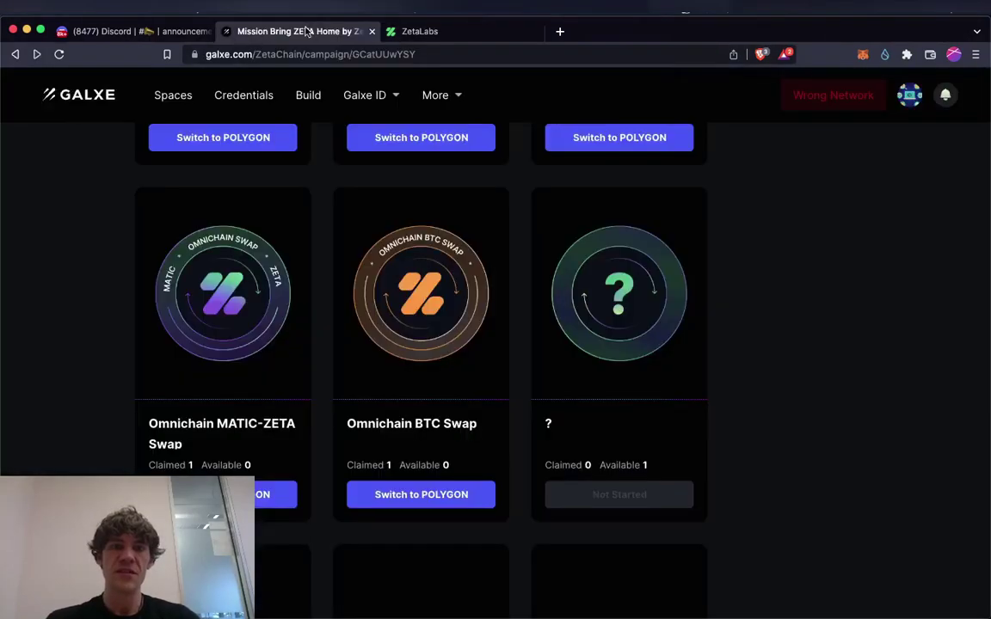
pyautogui.click(204, 460)
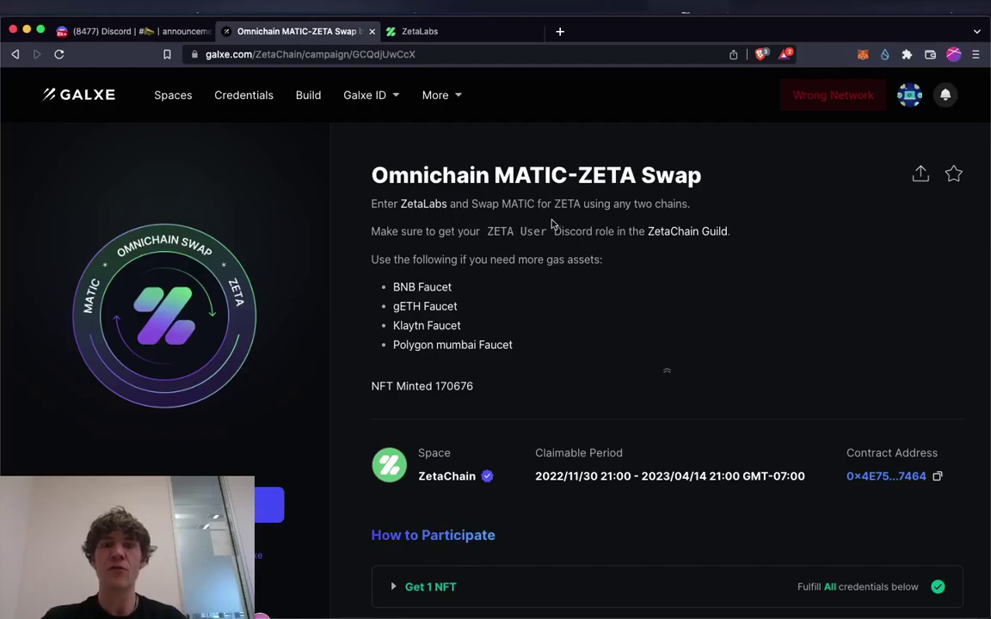
pyautogui.click(436, 40)
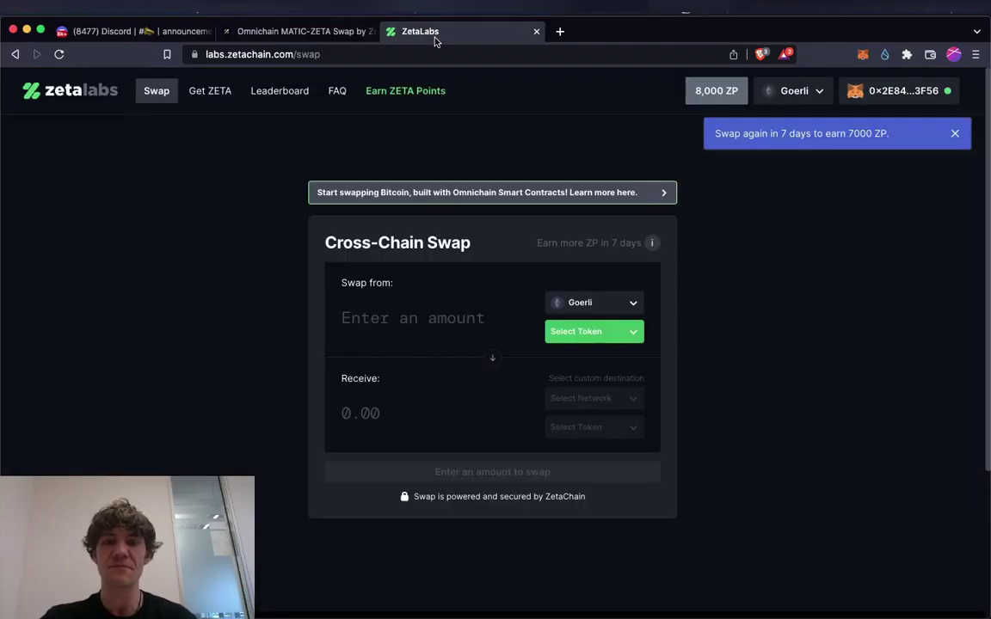
# Step: Set up a cross-chain swap from tMATIC on Polygon Mumbai to ZETA on Goerli
pyautogui.click(621, 303)
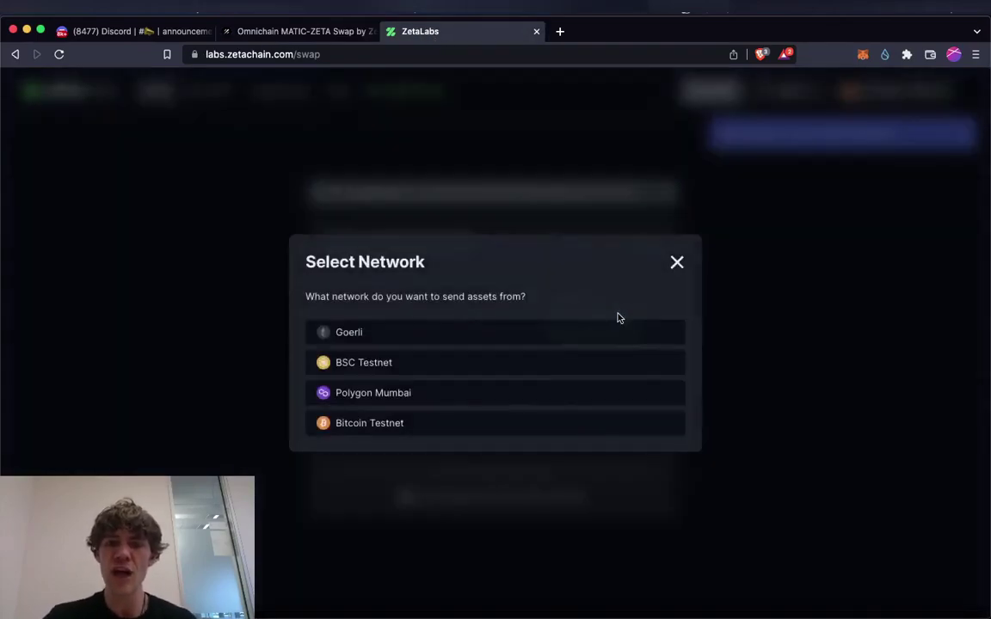
pyautogui.click(445, 393)
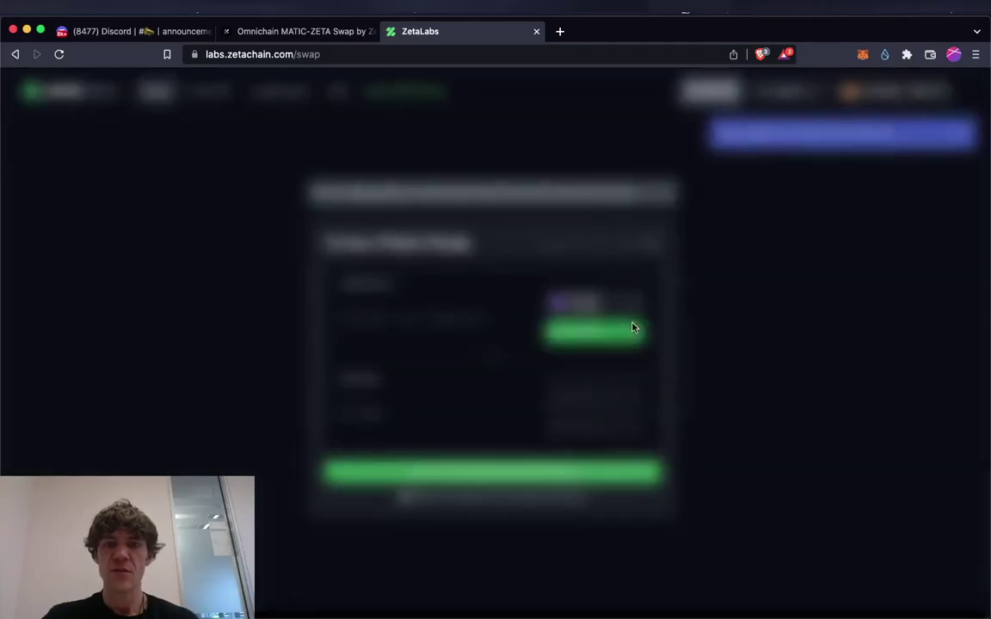
pyautogui.click(631, 327)
pyautogui.click(534, 370)
pyautogui.click(620, 402)
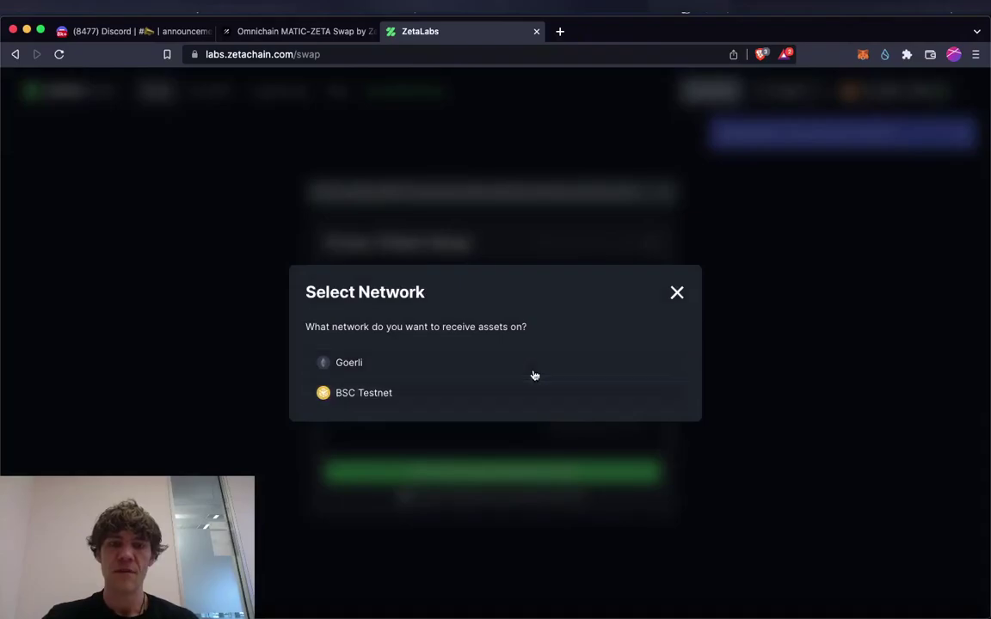
pyautogui.click(535, 367)
pyautogui.click(626, 424)
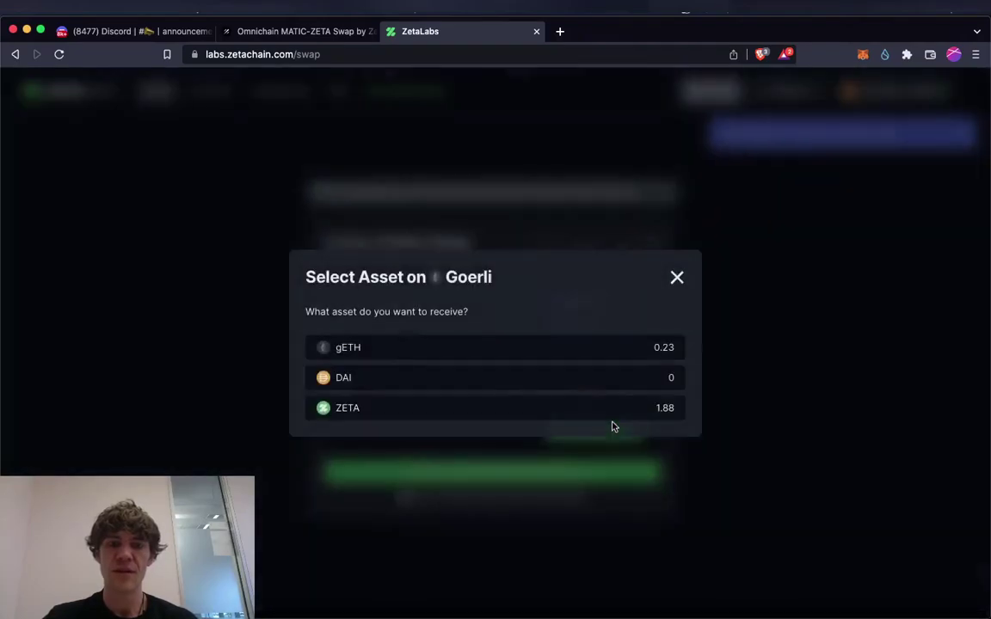
pyautogui.click(557, 406)
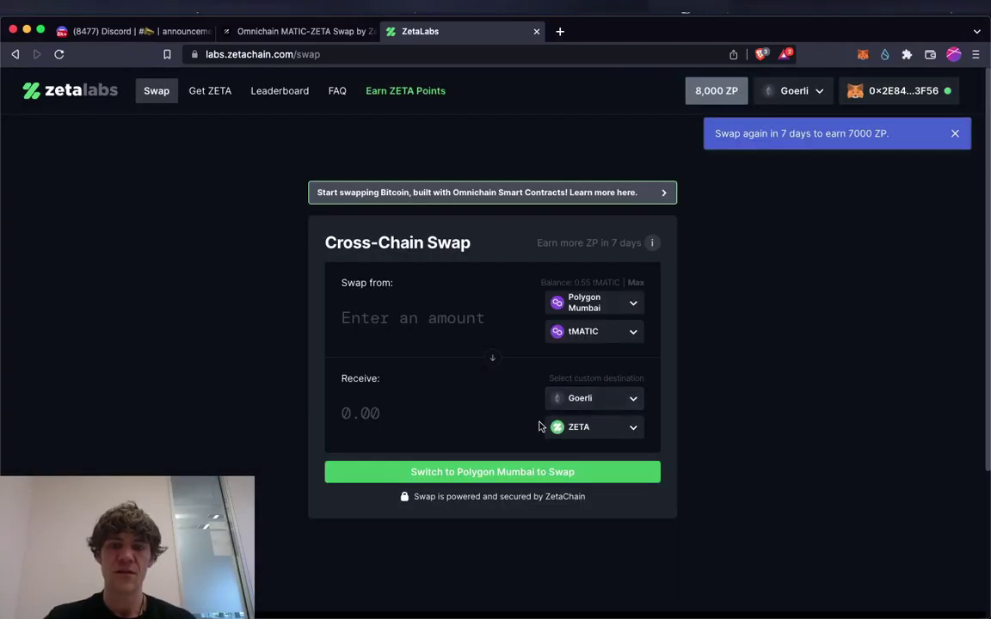
# Step: Try swap amounts of 0.4, 0.3, 0.2 and 0.1 tMATIC and switch the wallet to Polygon Mumbai in MetaMask
pyautogui.click(430, 321)
pyautogui.write('0.')
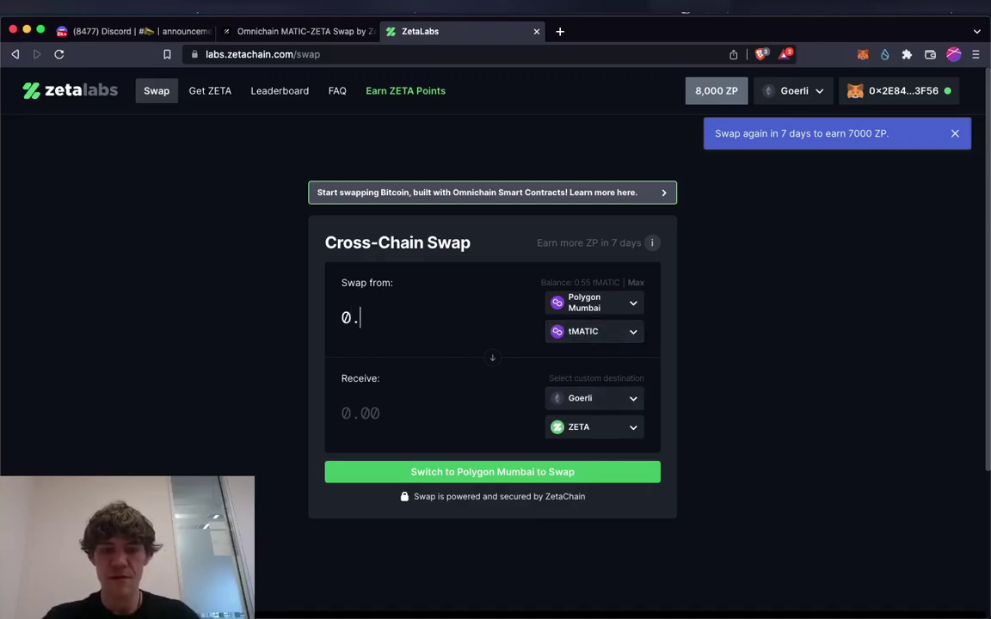
pyautogui.write('4')
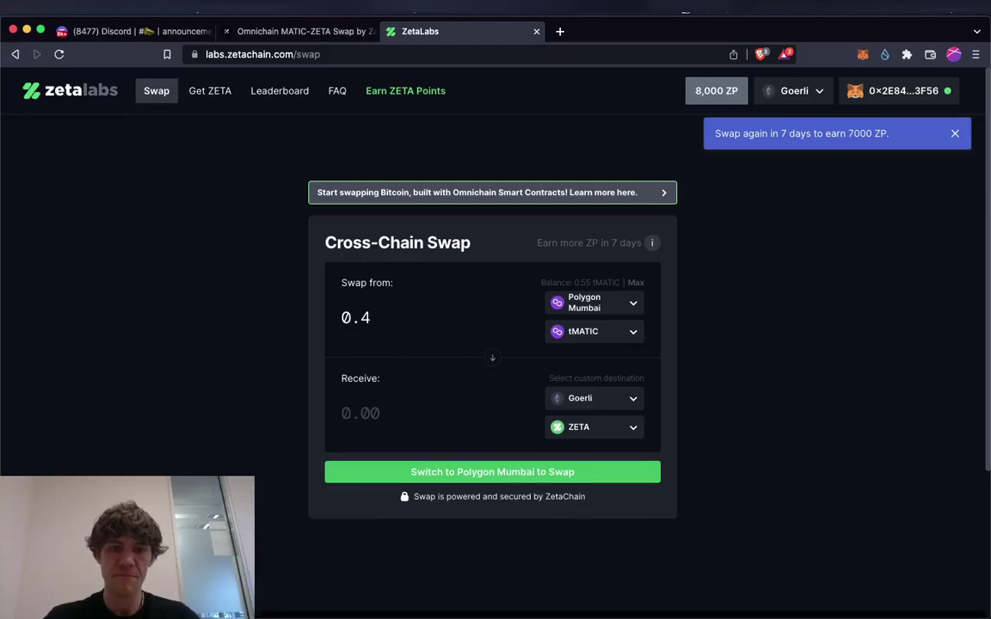
pyautogui.press('BackSpace')
pyautogui.write('3')
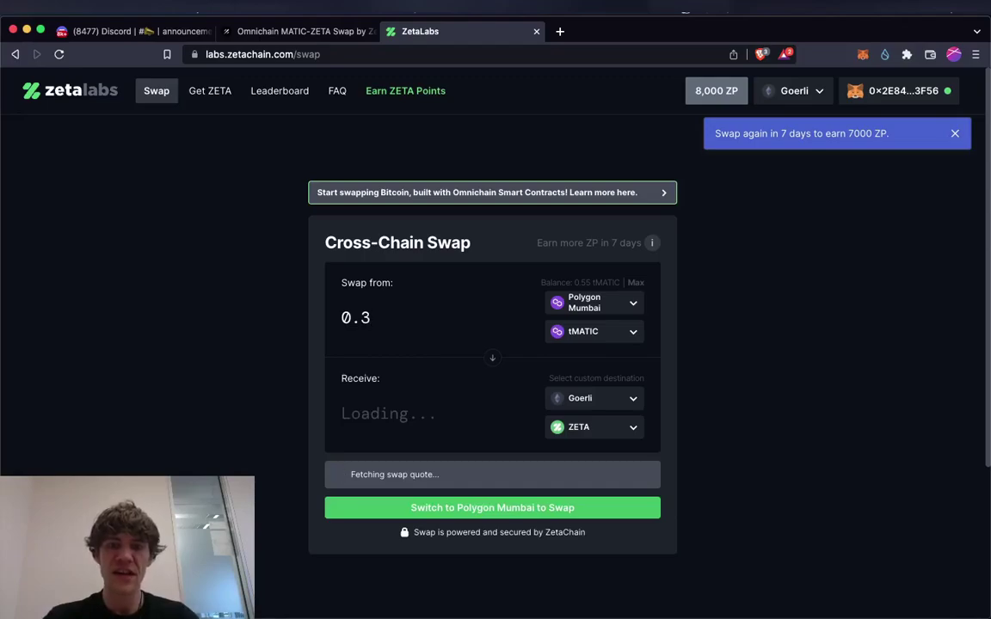
pyautogui.press('BackSpace')
pyautogui.write('2')
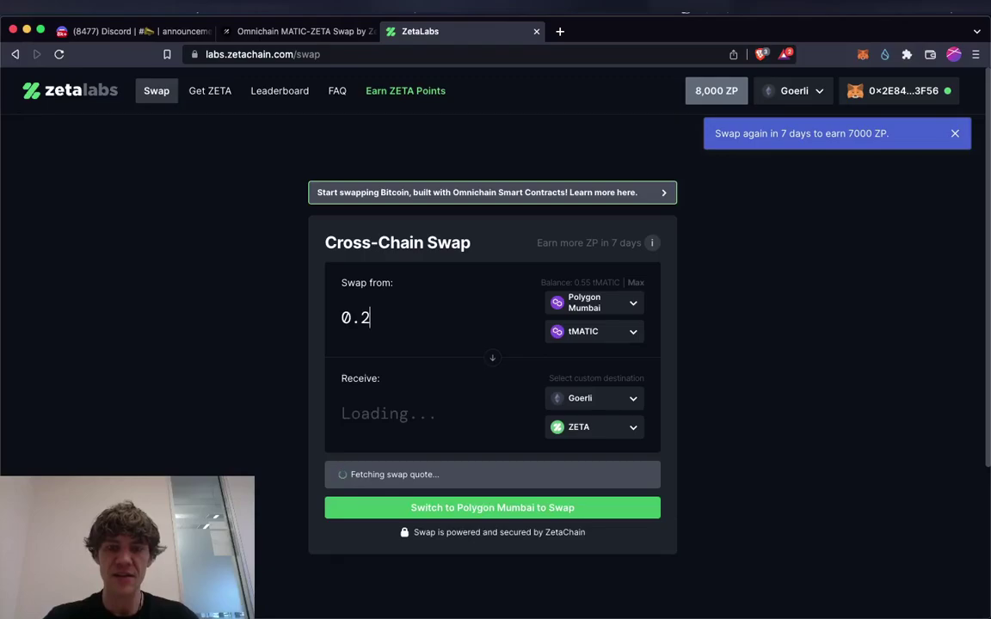
pyautogui.press('BackSpace')
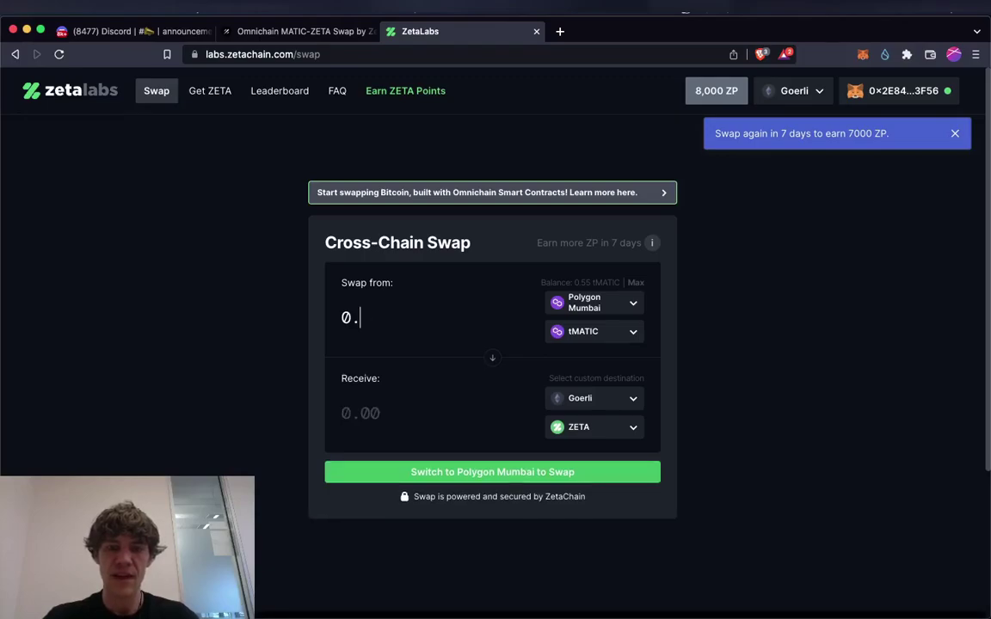
pyautogui.write('1')
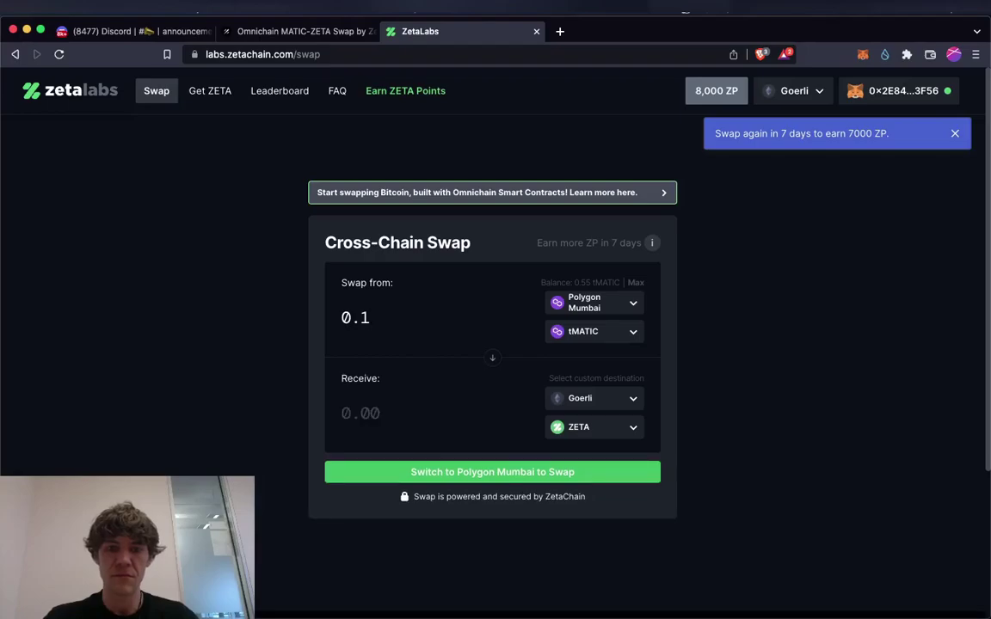
pyautogui.click(538, 473)
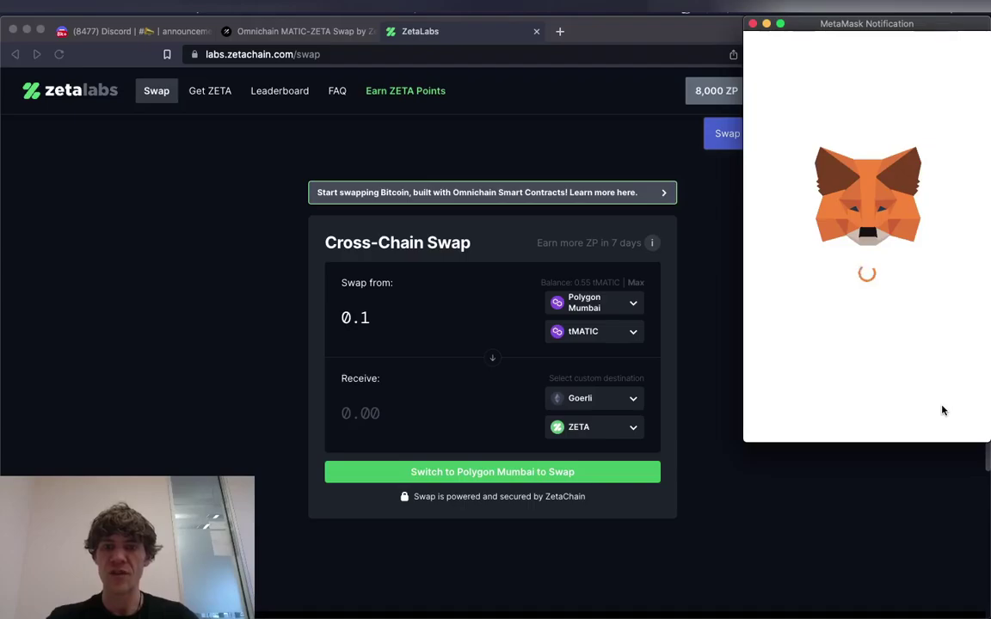
pyautogui.click(942, 415)
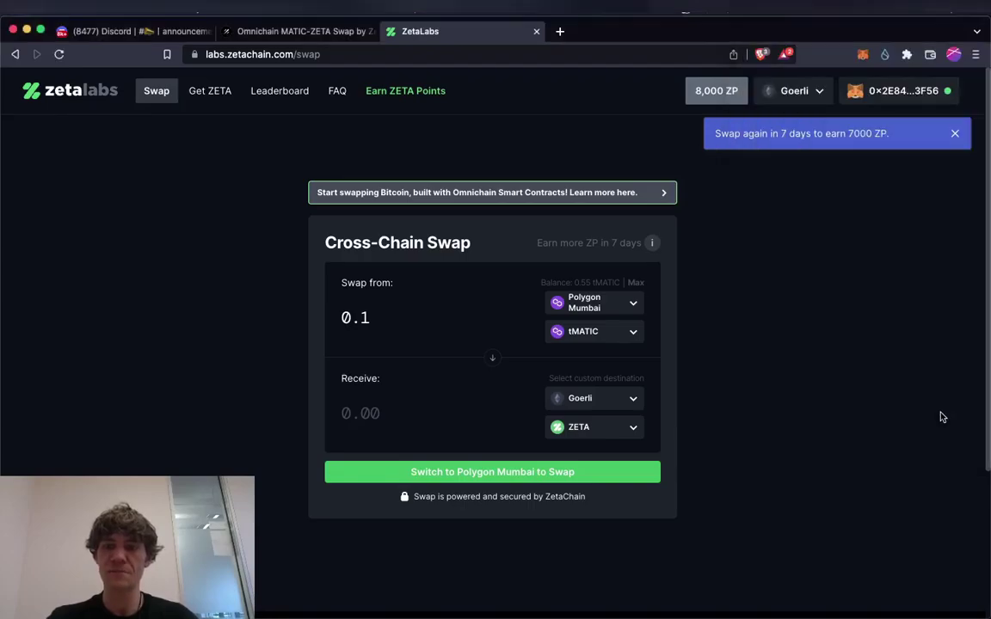
# Step: Try 0.2, 0.25, 0.3, 0.4, 0.45, 0.5 and 0.55 tMATIC as the swap amount
pyautogui.click(379, 315)
pyautogui.press('BackSpace')
pyautogui.write('2')
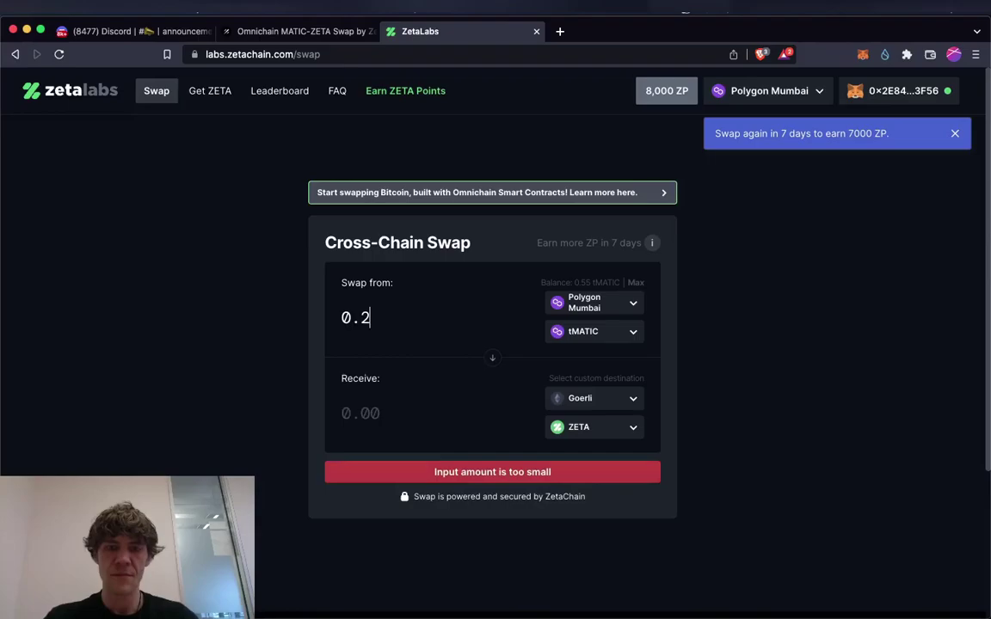
pyautogui.write('5')
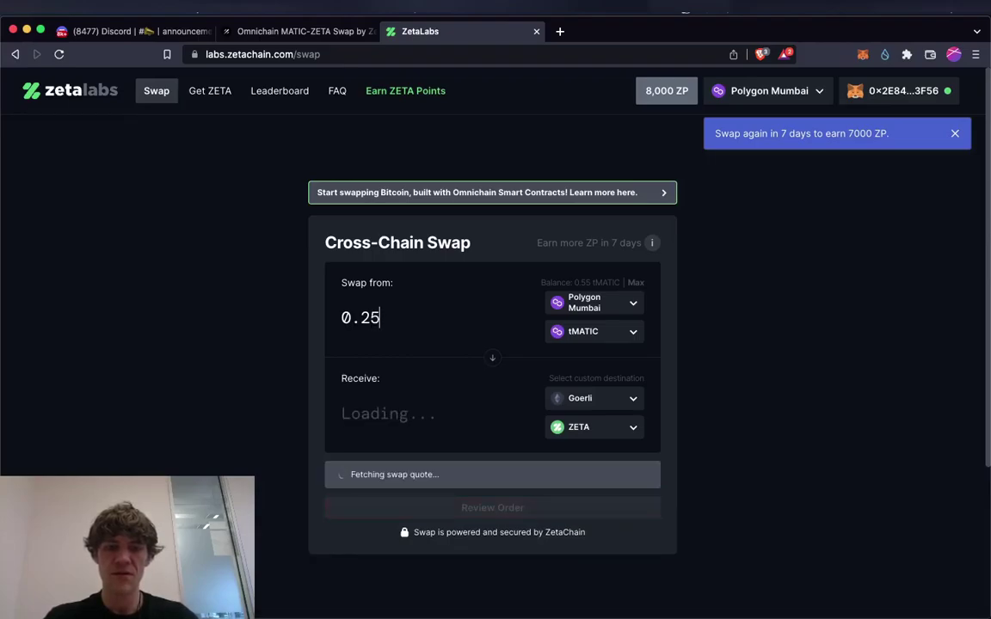
pyautogui.press('BackSpace')
pyautogui.press('BackSpace')
pyautogui.write('3')
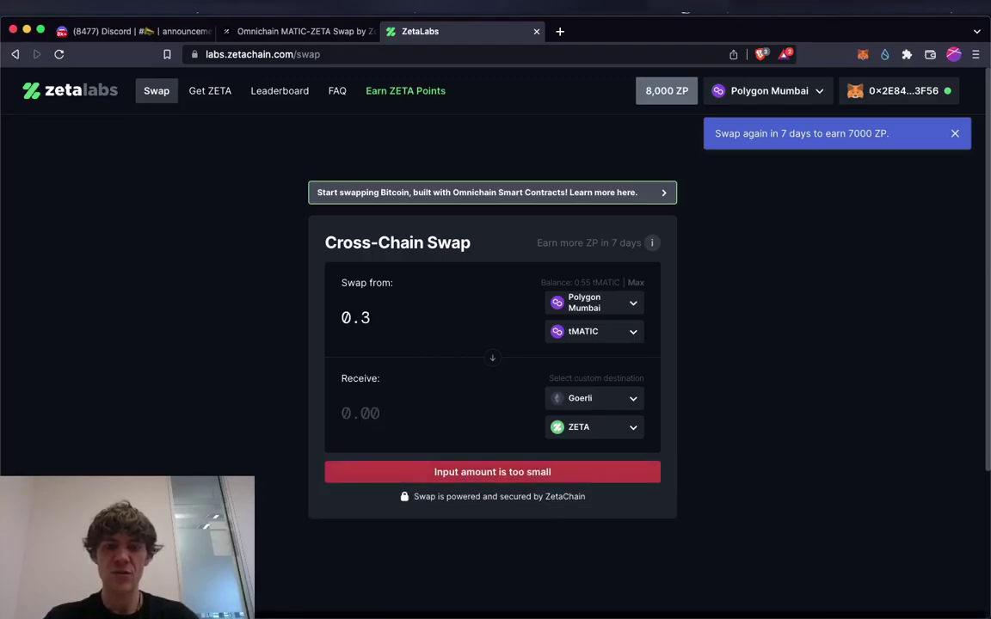
pyautogui.press('BackSpace')
pyautogui.write('4')
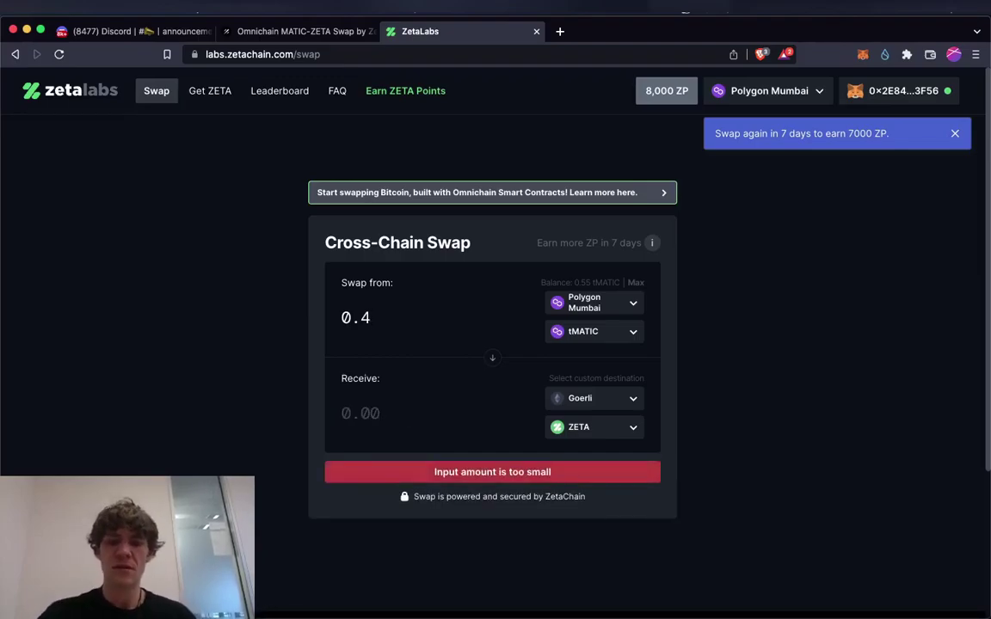
pyautogui.write('5')
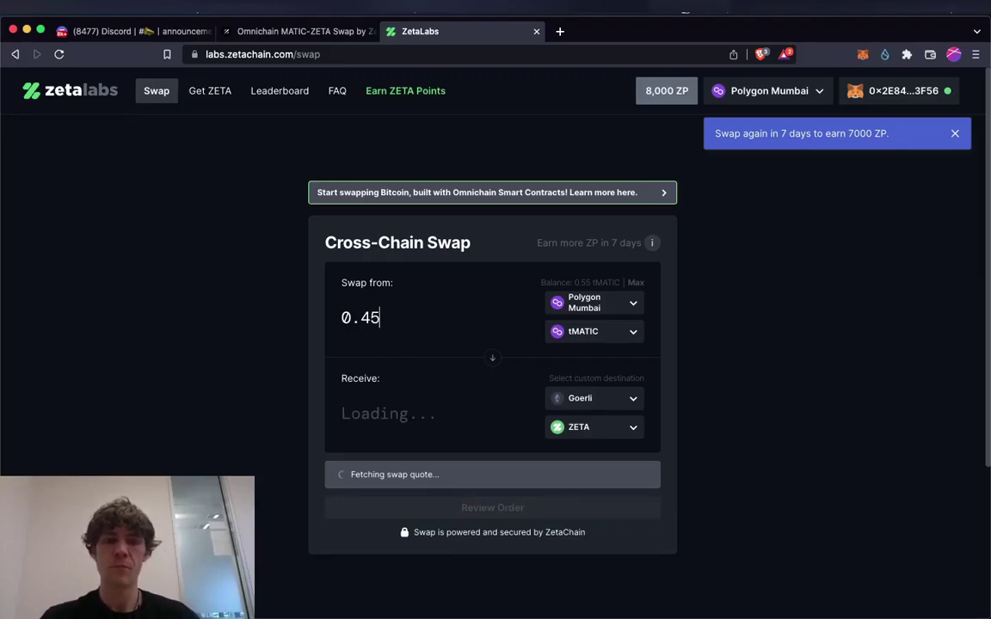
pyautogui.press('BackSpace')
pyautogui.press('BackSpace')
pyautogui.write('5')
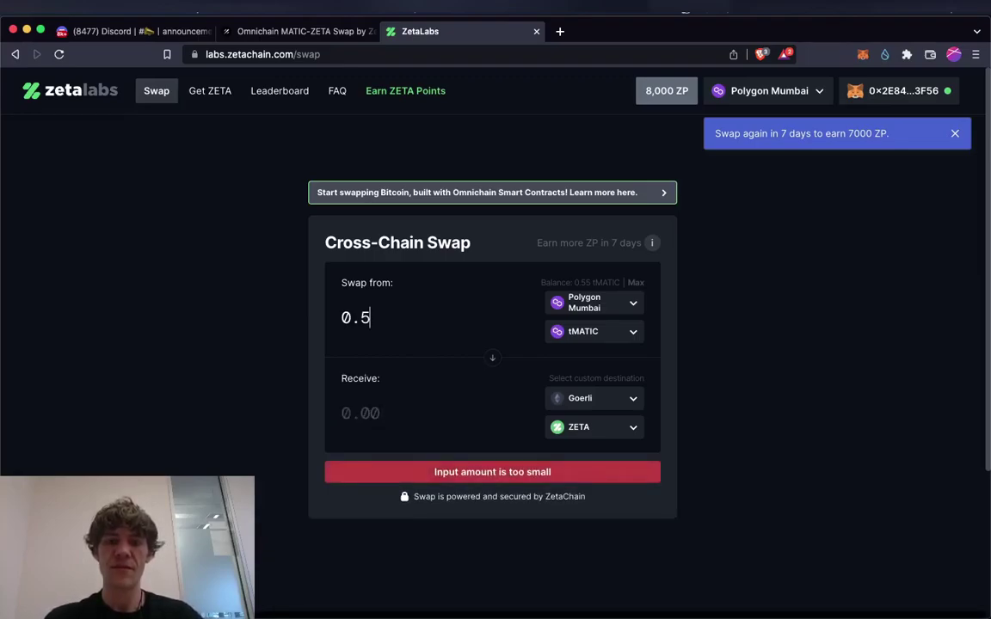
pyautogui.write('5')
# Step: Reverse the swap to send Goerli ZETA for Polygon Mumbai tMATIC, and check the pair against the Galxe MATIC-ZETA campaign
pyautogui.click(492, 360)
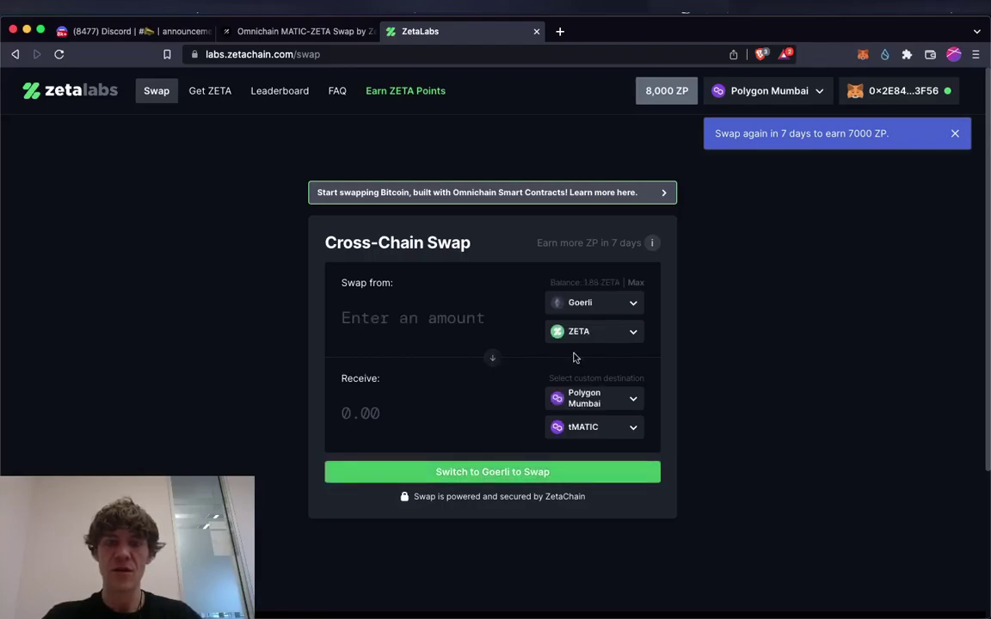
pyautogui.click(339, 32)
pyautogui.click(439, 33)
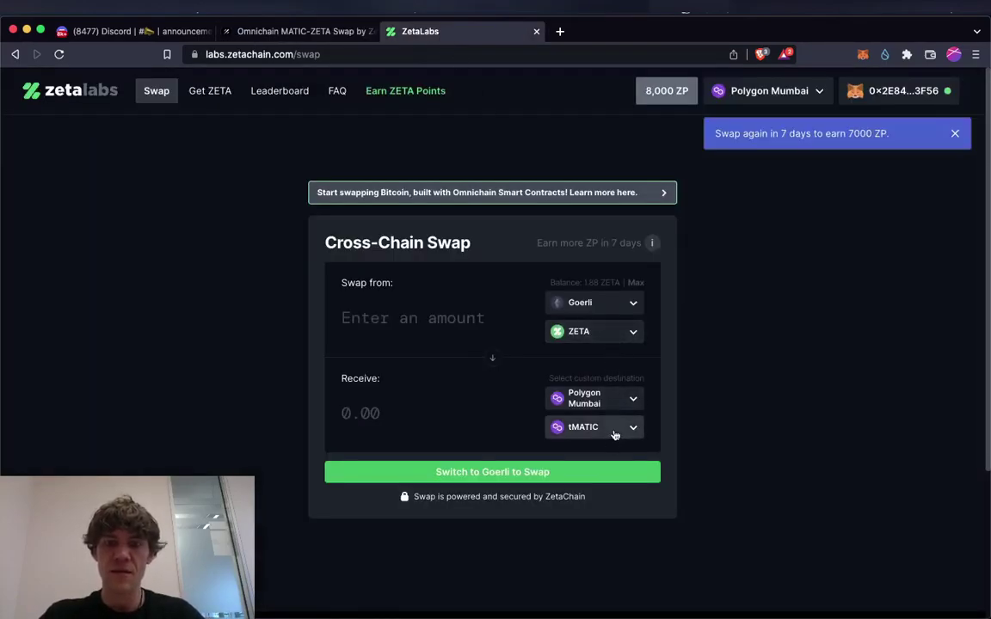
# Step: Change the swap source to USDT on BSC Testnet and approve adding and switching to that network in MetaMask
pyautogui.click(616, 303)
pyautogui.click(549, 380)
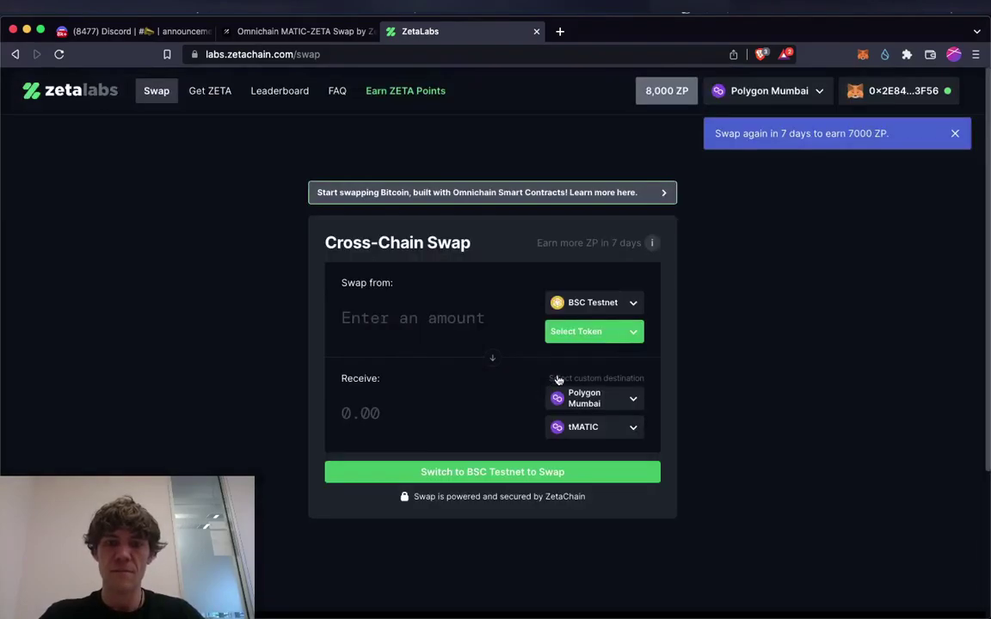
pyautogui.click(598, 344)
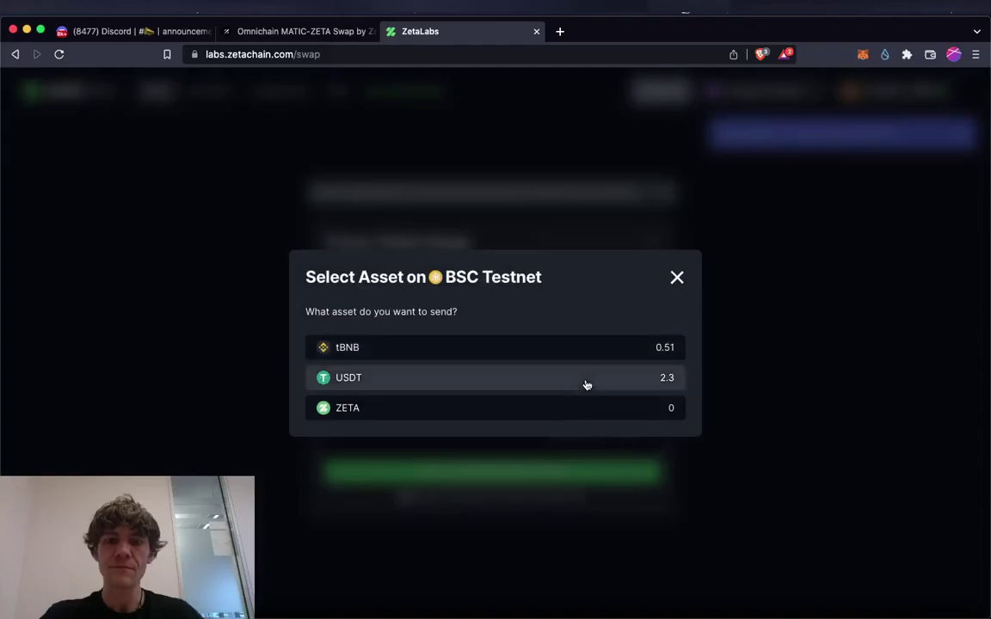
pyautogui.click(585, 380)
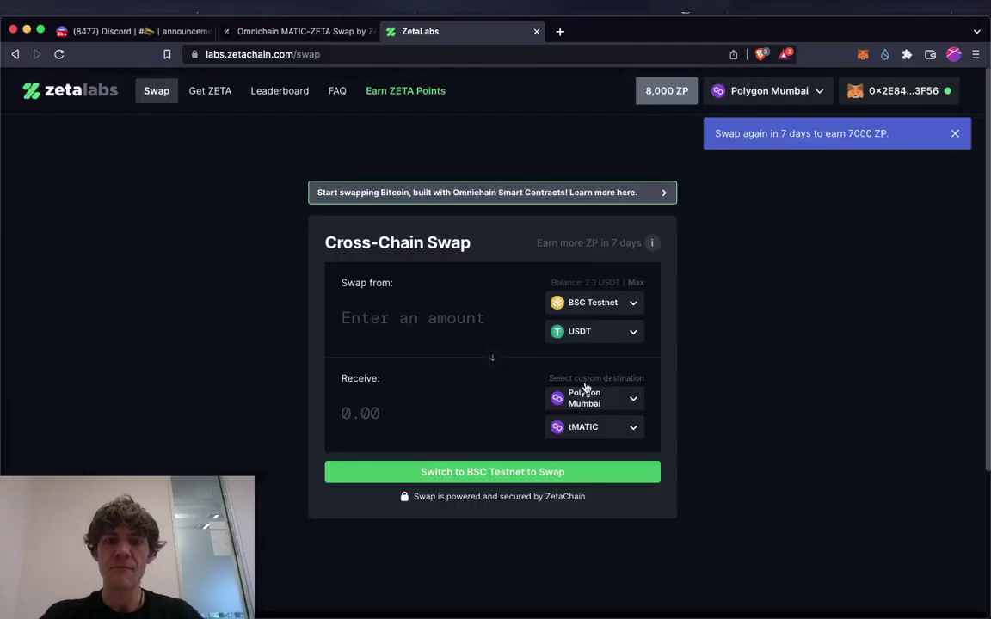
pyautogui.click(574, 473)
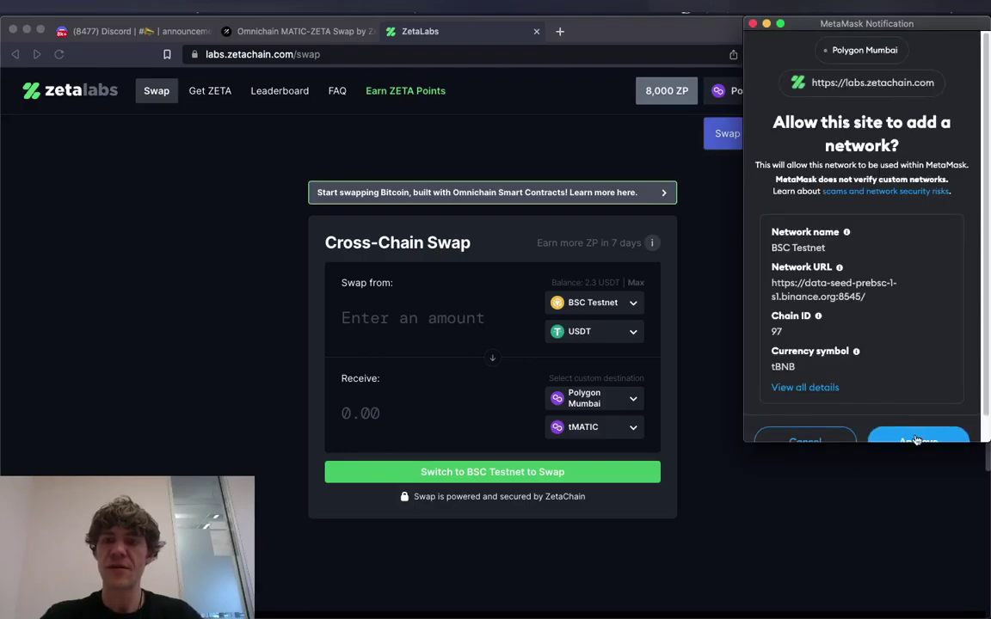
pyautogui.click(917, 439)
pyautogui.click(925, 413)
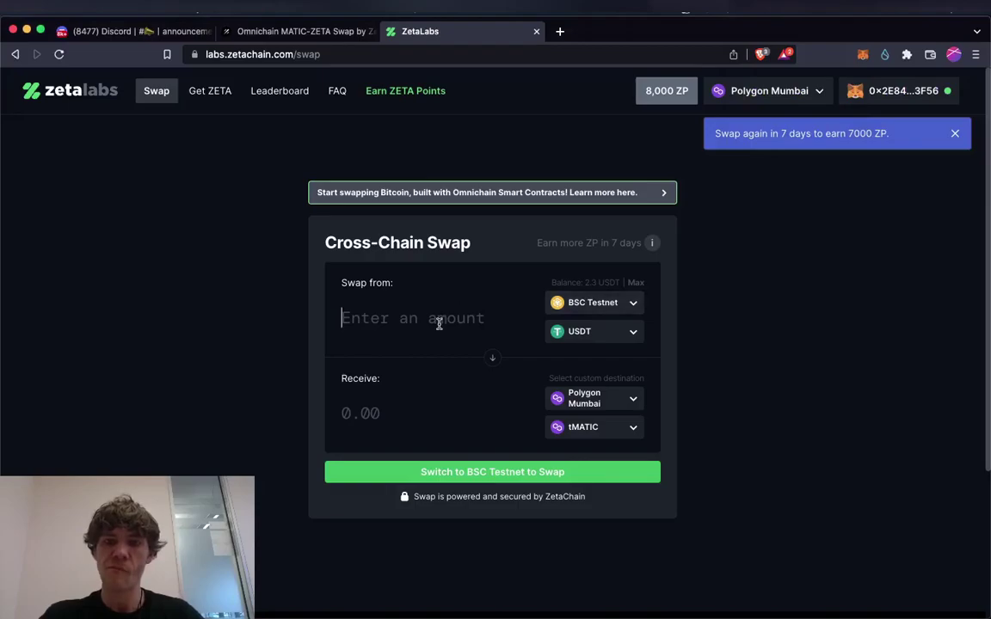
# Step: Check the BSC Testnet assets, try Bitcoin Testnet as the source network and look at the assets available for that pair
pyautogui.click(628, 335)
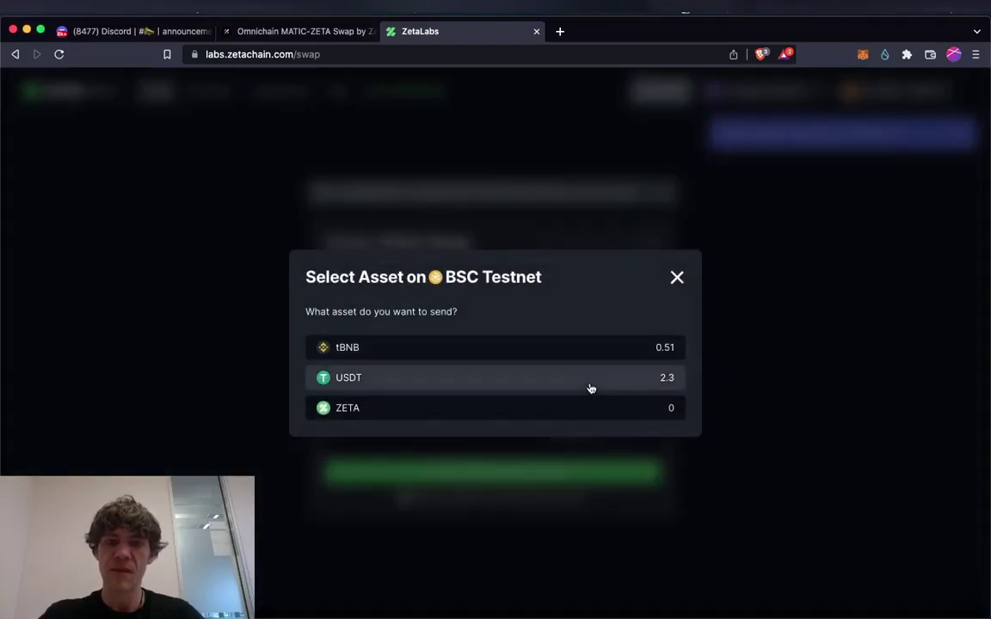
pyautogui.click(679, 278)
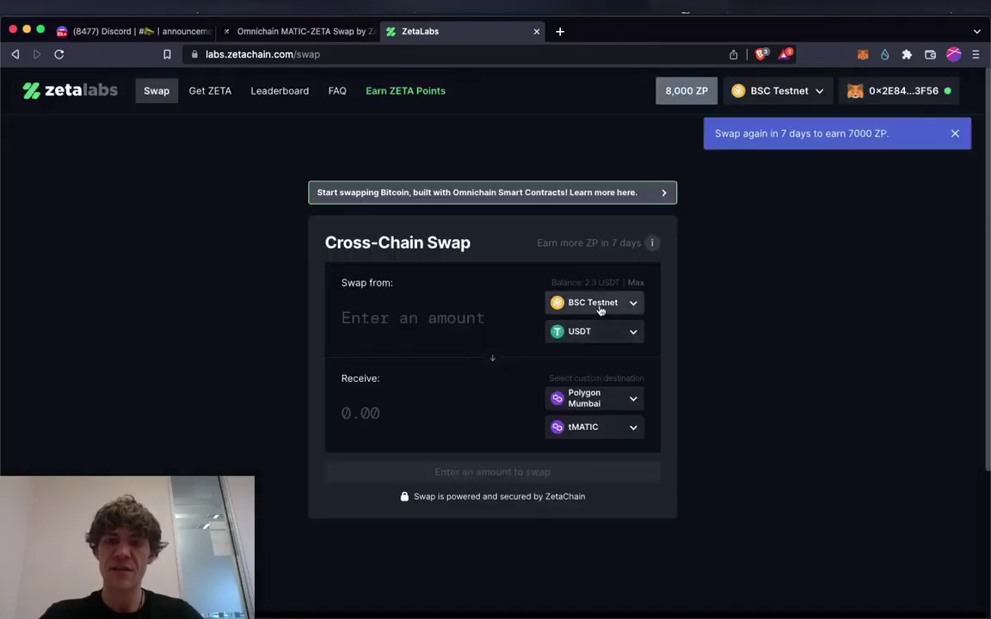
pyautogui.click(600, 309)
pyautogui.click(361, 409)
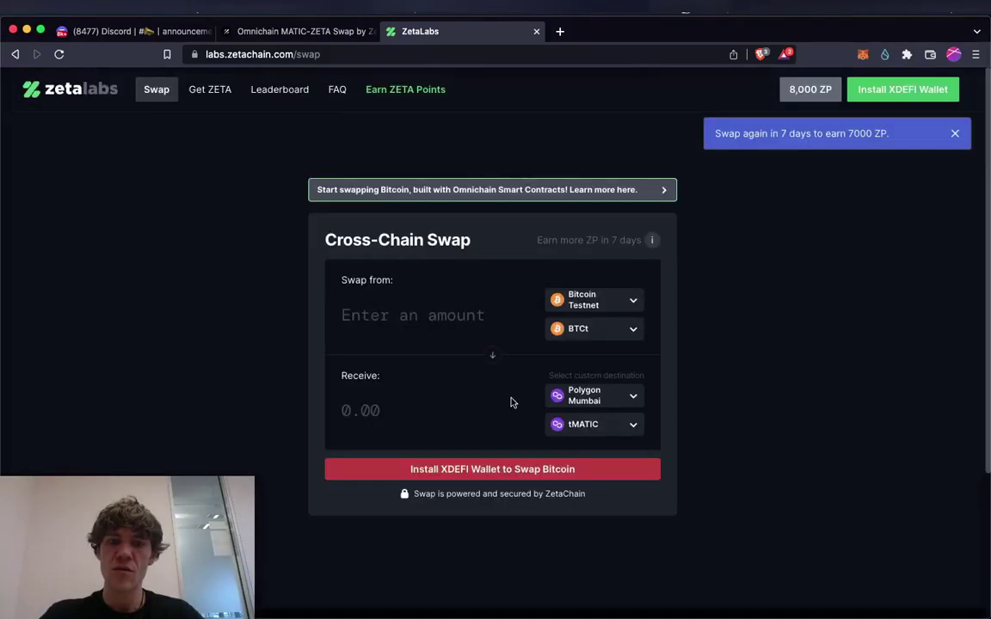
pyautogui.click(628, 329)
pyautogui.click(677, 308)
pyautogui.click(597, 425)
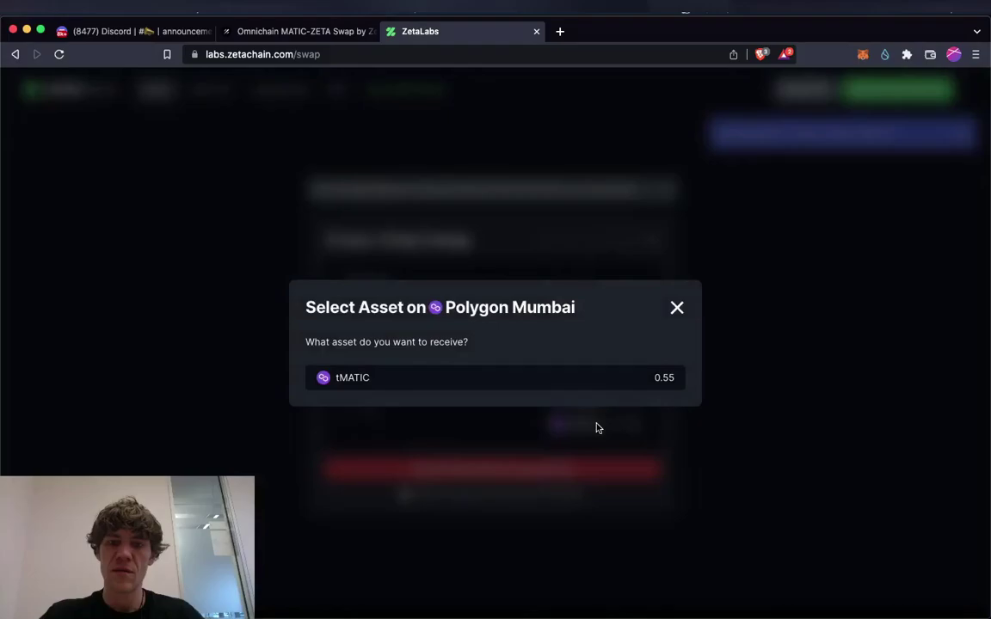
pyautogui.click(677, 308)
# Step: Select ZETA on Goerli and ZETA on Polygon Mumbai, and reverse the pair to send from Polygon Mumbai
pyautogui.click(612, 312)
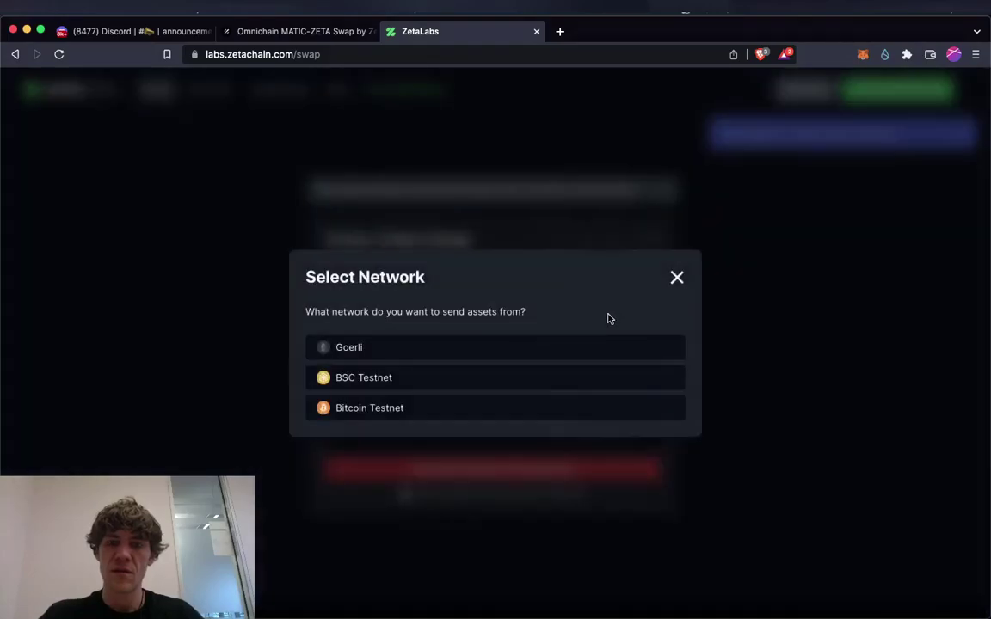
pyautogui.click(512, 349)
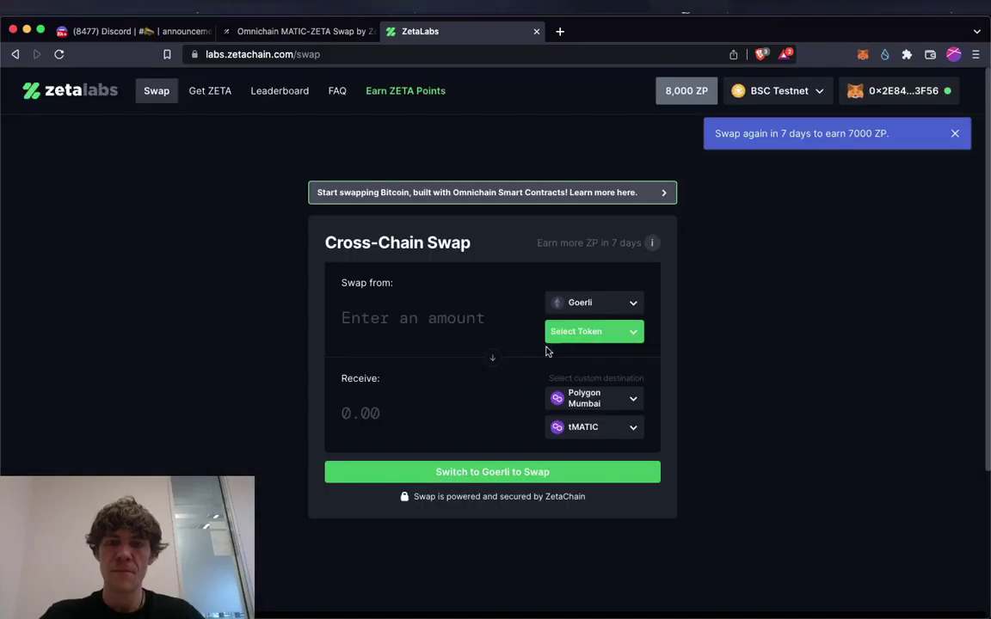
pyautogui.click(602, 427)
pyautogui.click(630, 394)
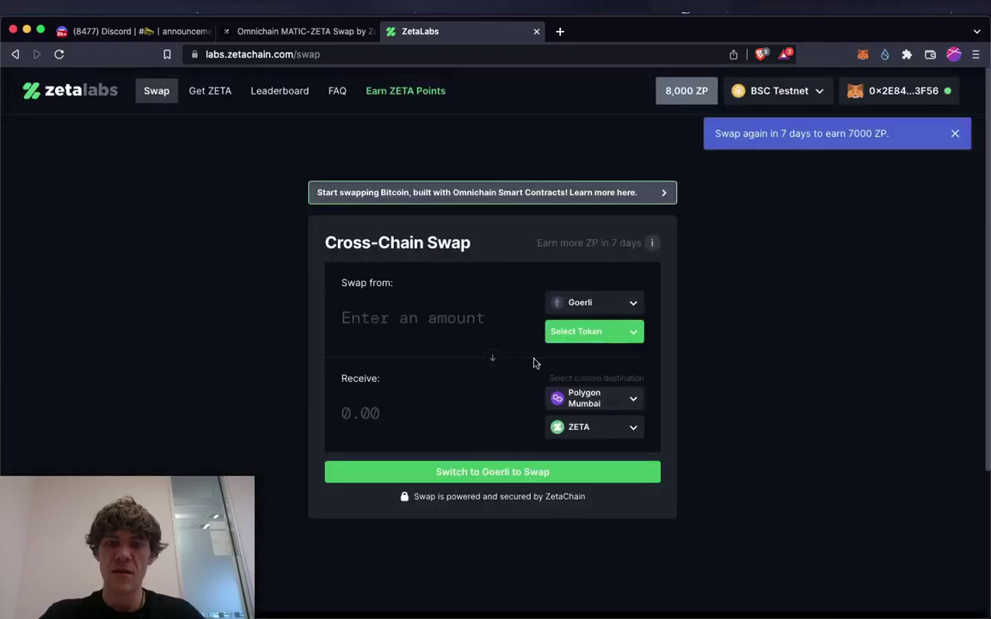
pyautogui.click(581, 335)
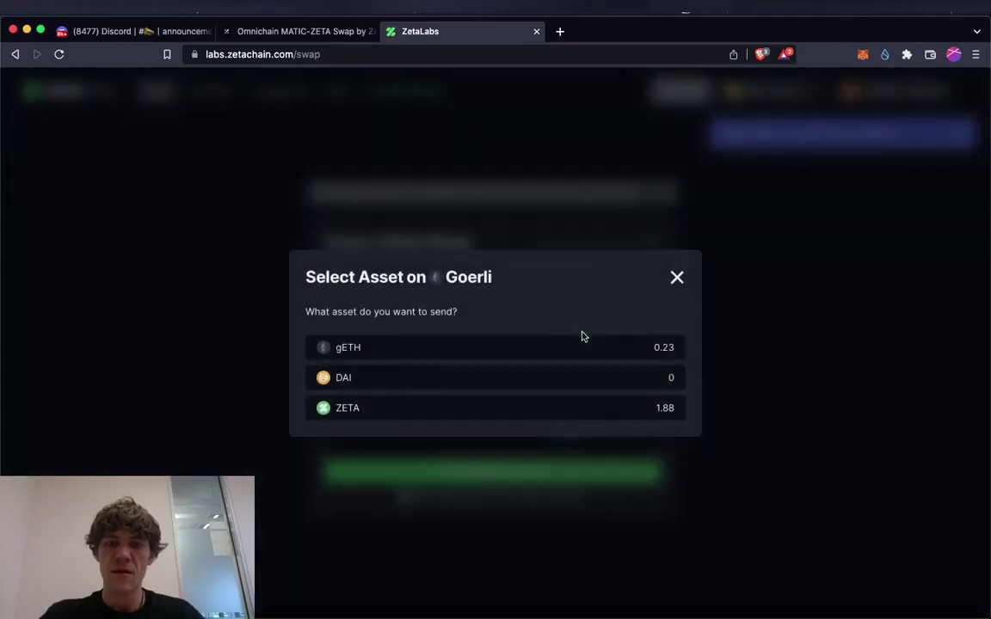
pyautogui.click(555, 409)
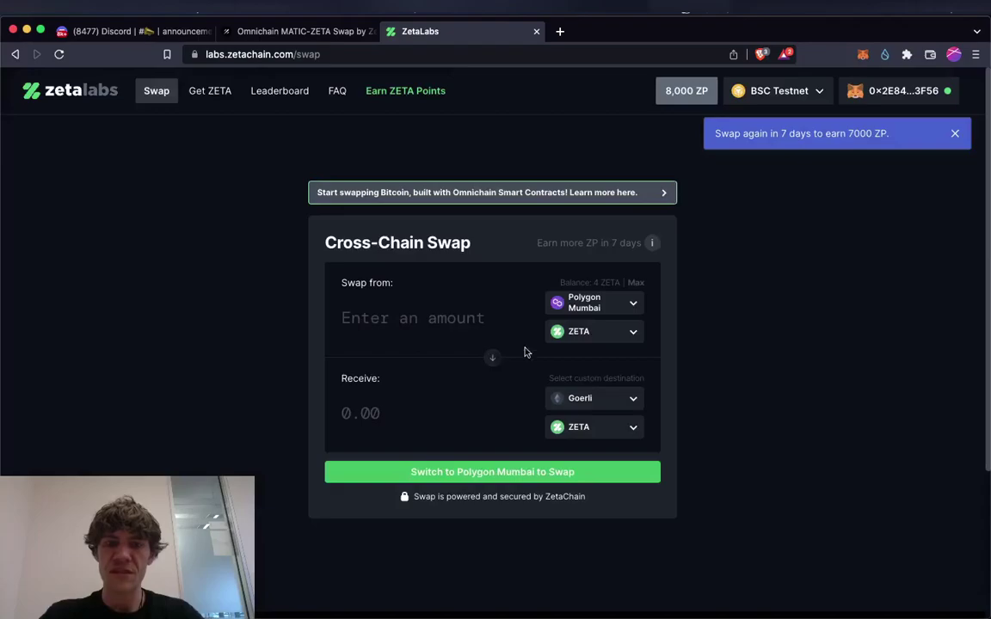
# Step: Approve switching MetaMask to Polygon Mumbai and set the amount to swap to 3 ZETA
pyautogui.click(508, 472)
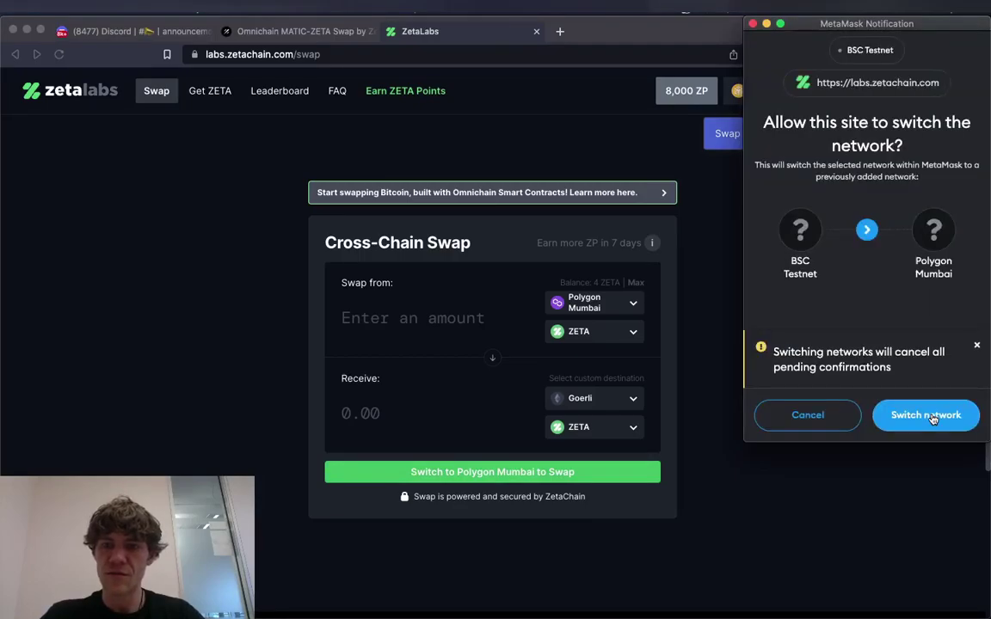
pyautogui.click(932, 416)
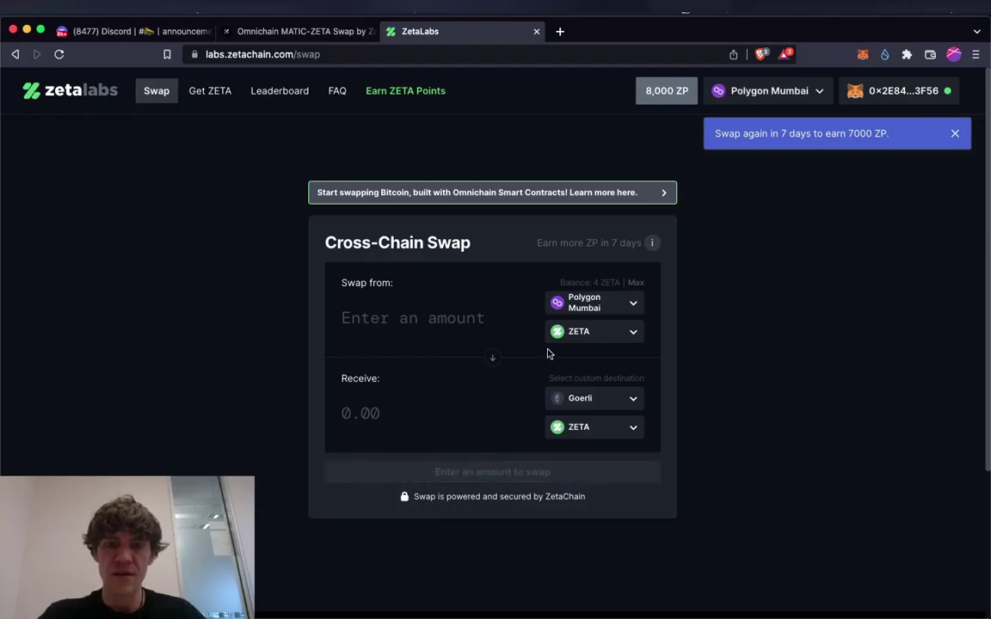
pyautogui.click(448, 317)
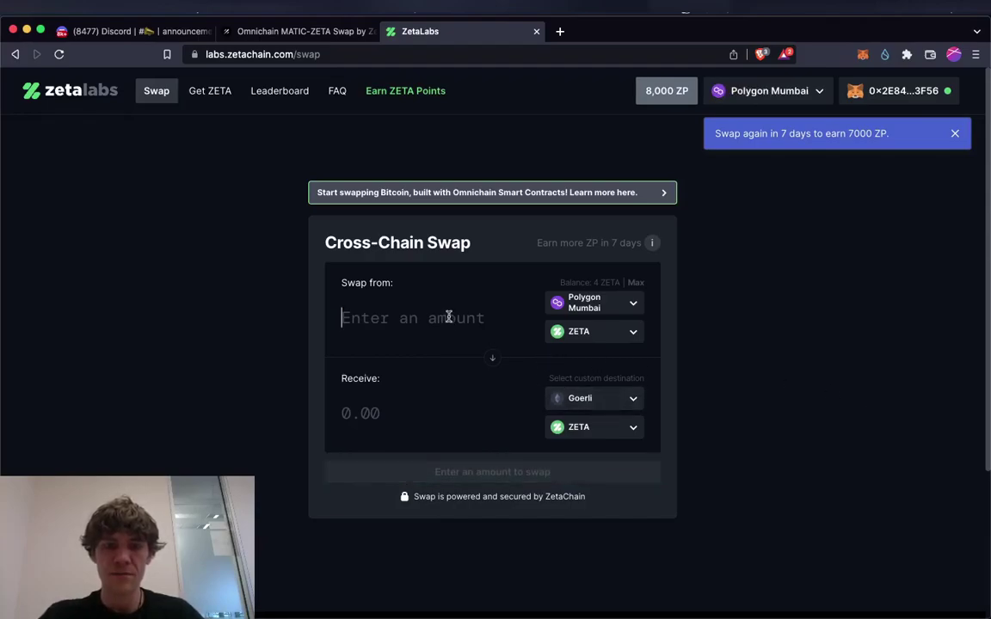
pyautogui.write('3')
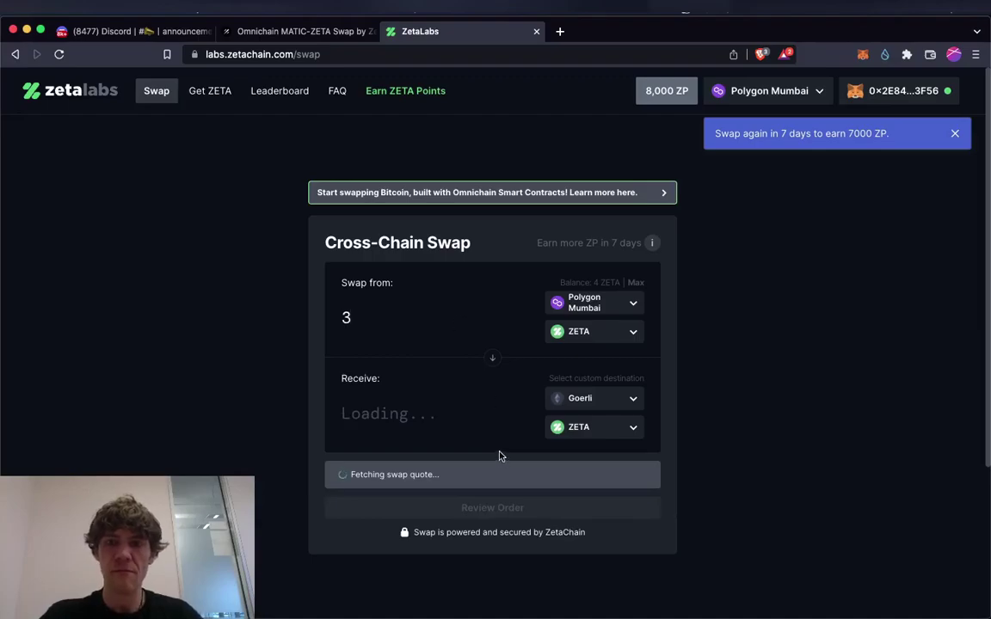
# Step: Review the 3 ZETA order and grant the site permission in MetaMask to transfer the Polygon Mumbai ZETA
pyautogui.click(516, 507)
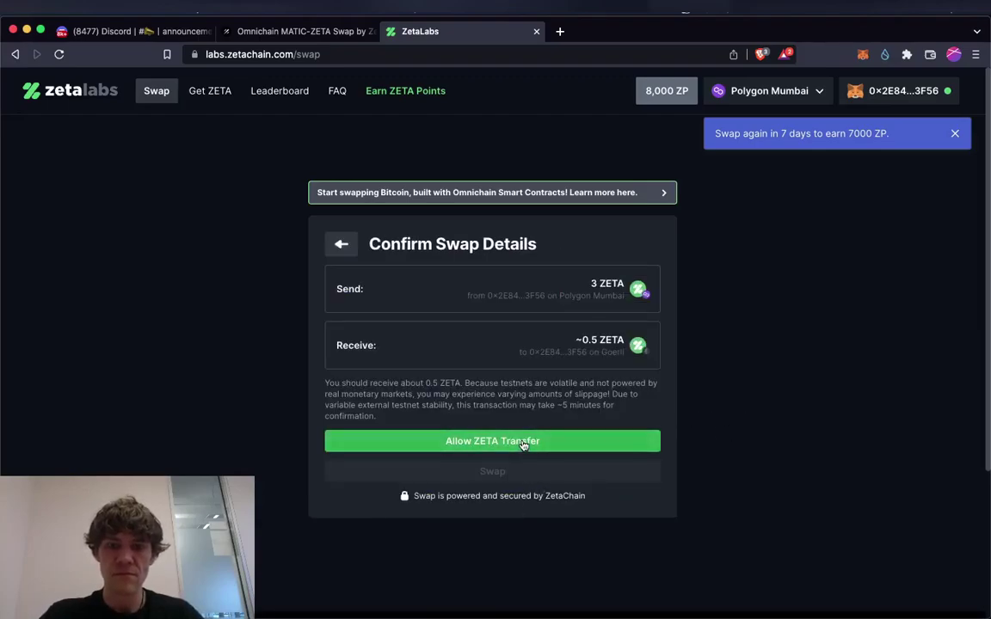
pyautogui.click(523, 442)
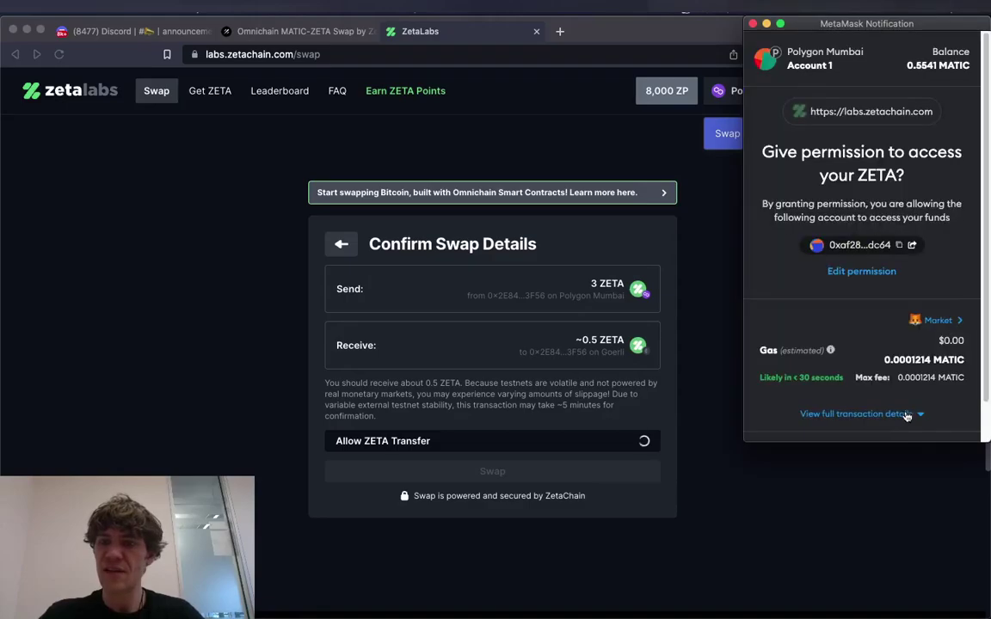
pyautogui.click(908, 425)
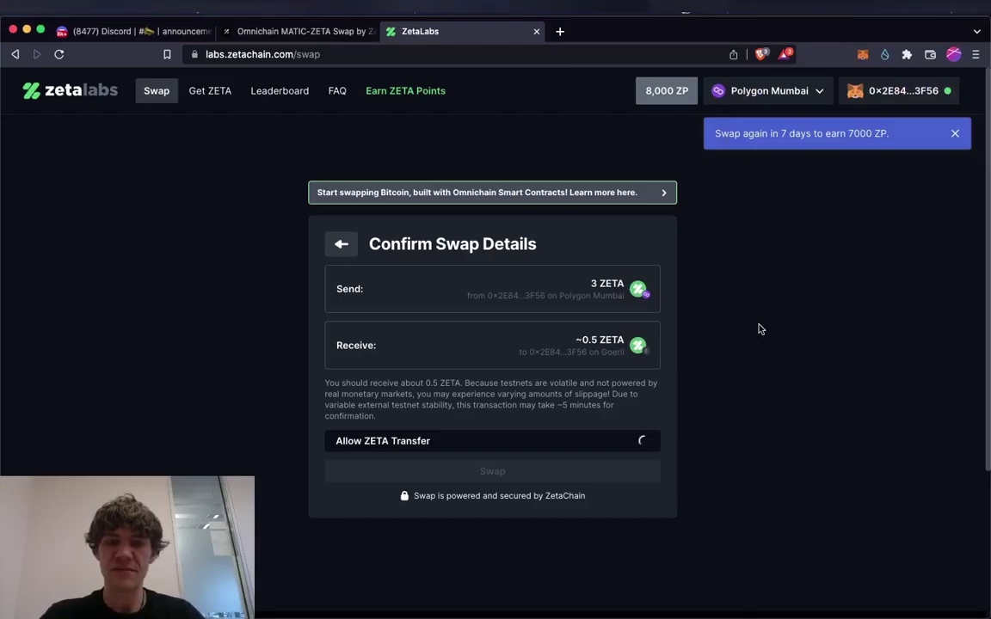
# Step: Submit the swap of 3 ZETA from Polygon Mumbai to Goerli and confirm the transaction in MetaMask
pyautogui.click(615, 441)
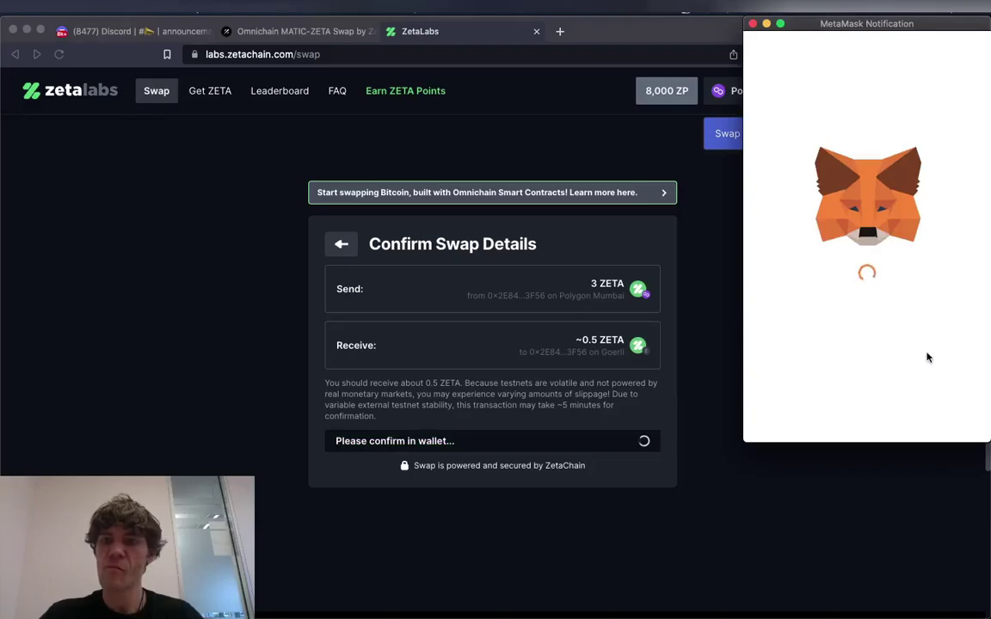
pyautogui.scroll(-2, 929, 357)
pyautogui.click(934, 407)
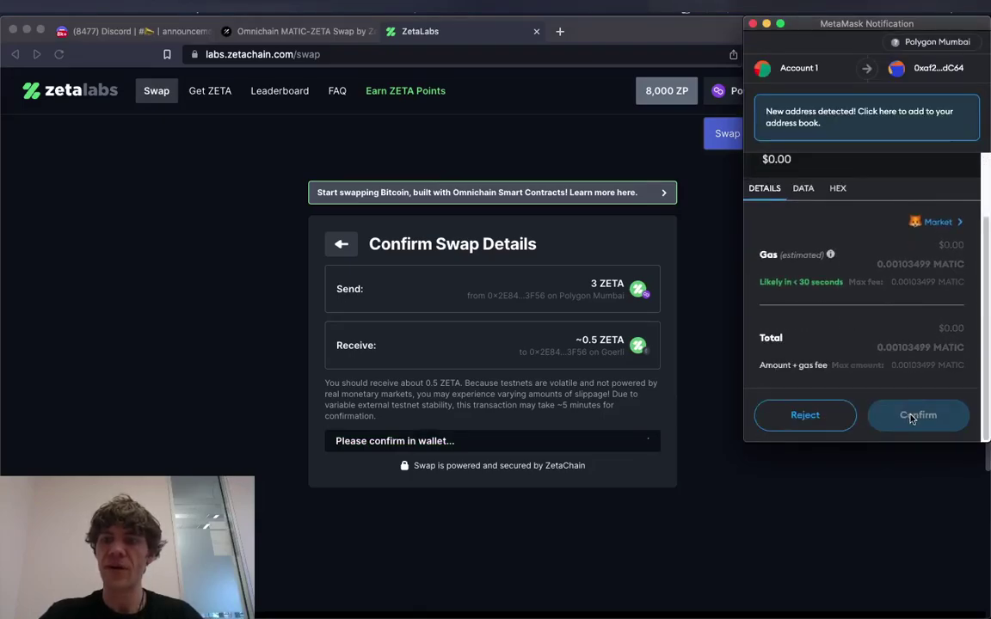
pyautogui.click(932, 415)
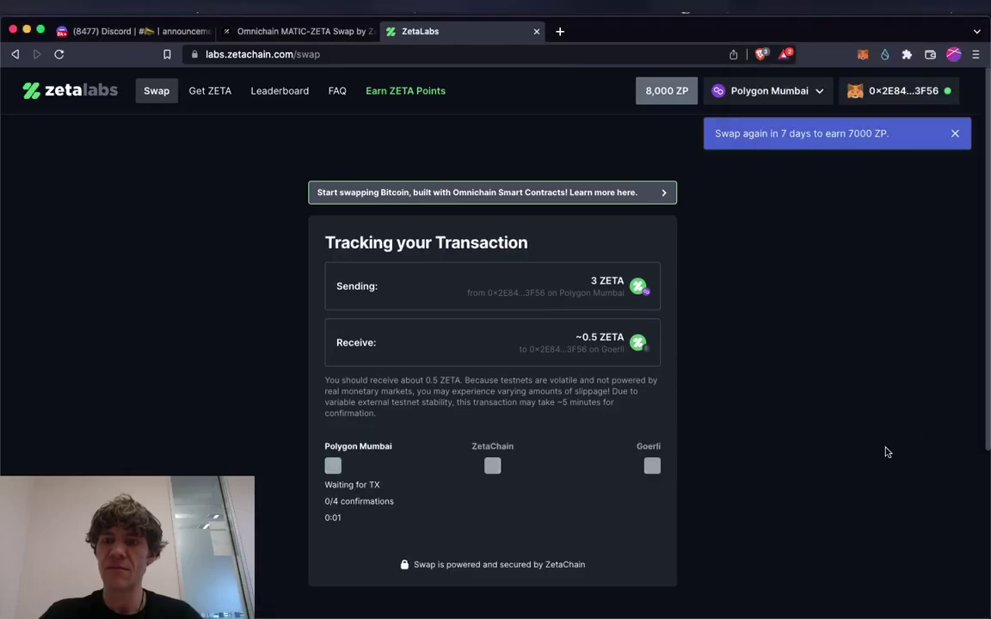
pyautogui.scroll(-5, 787, 394)
pyautogui.scroll(5, 786, 394)
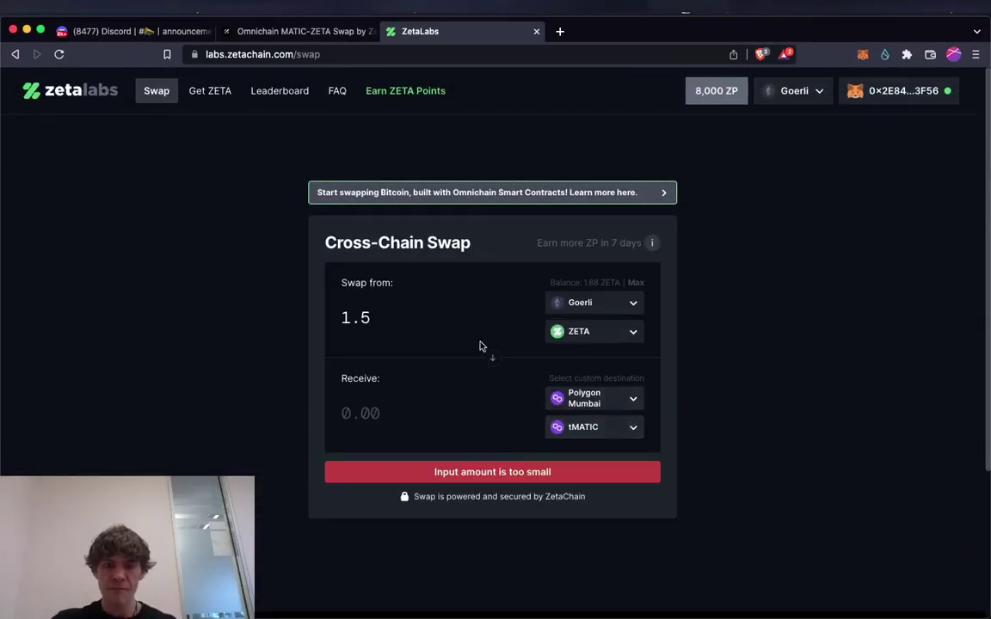
# Step: Try BSC Testnet as the source network and look at the assets that can be sent from it
pyautogui.click(617, 306)
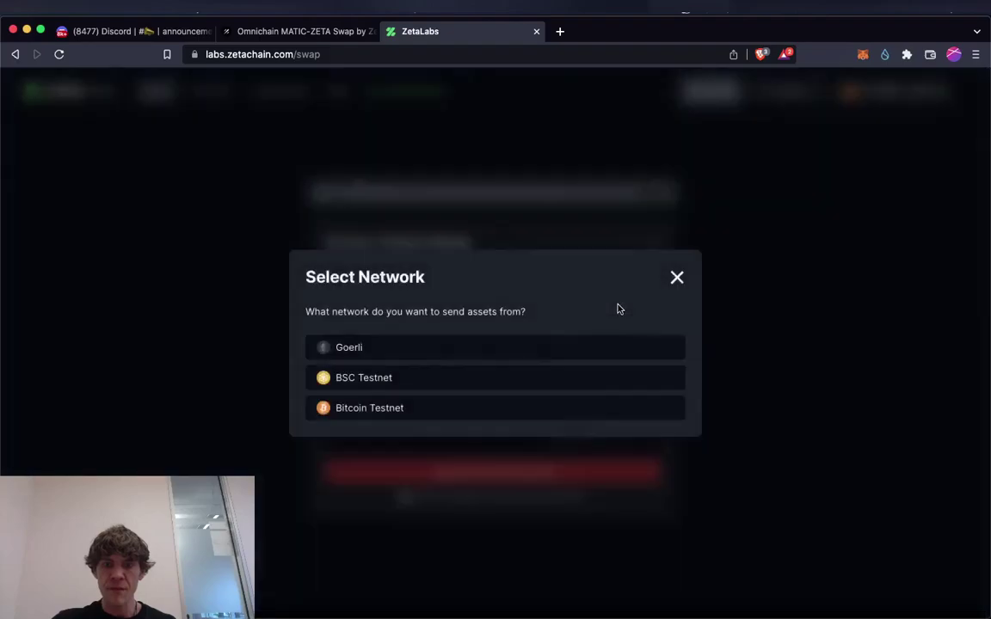
pyautogui.click(514, 379)
pyautogui.click(624, 333)
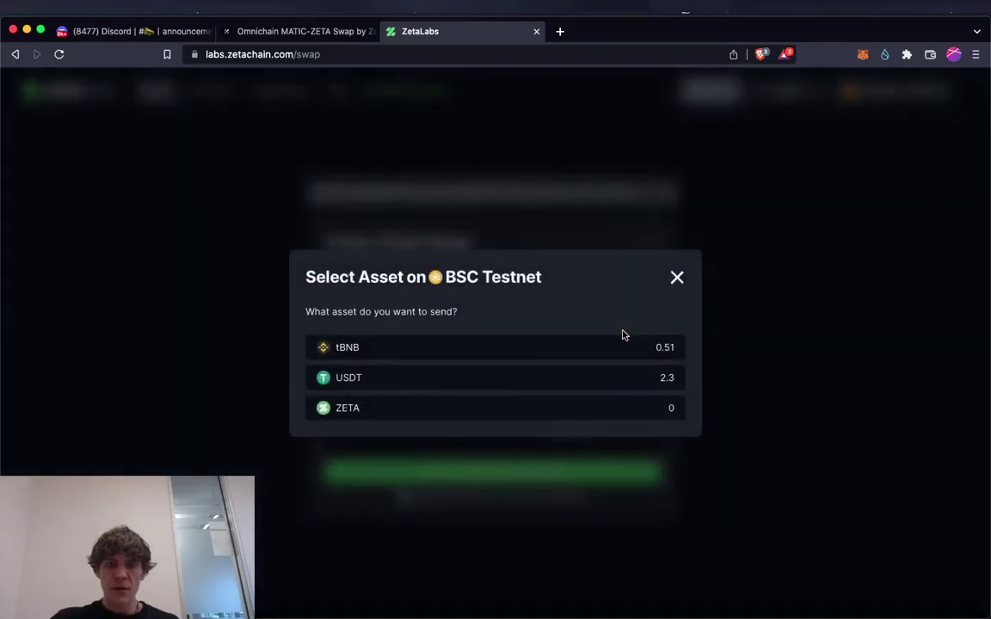
pyautogui.click(677, 278)
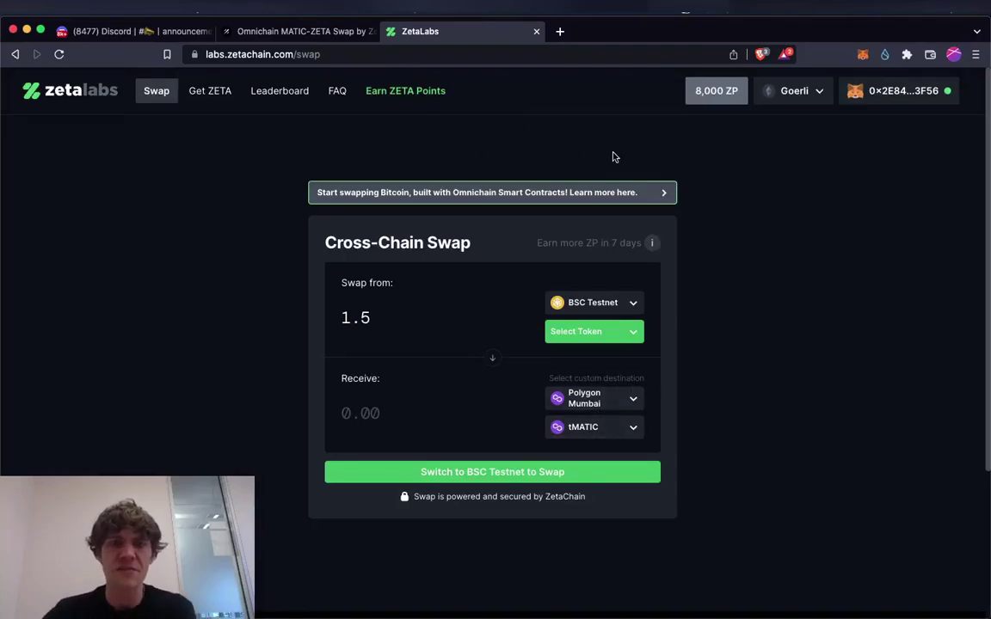
pyautogui.click(629, 333)
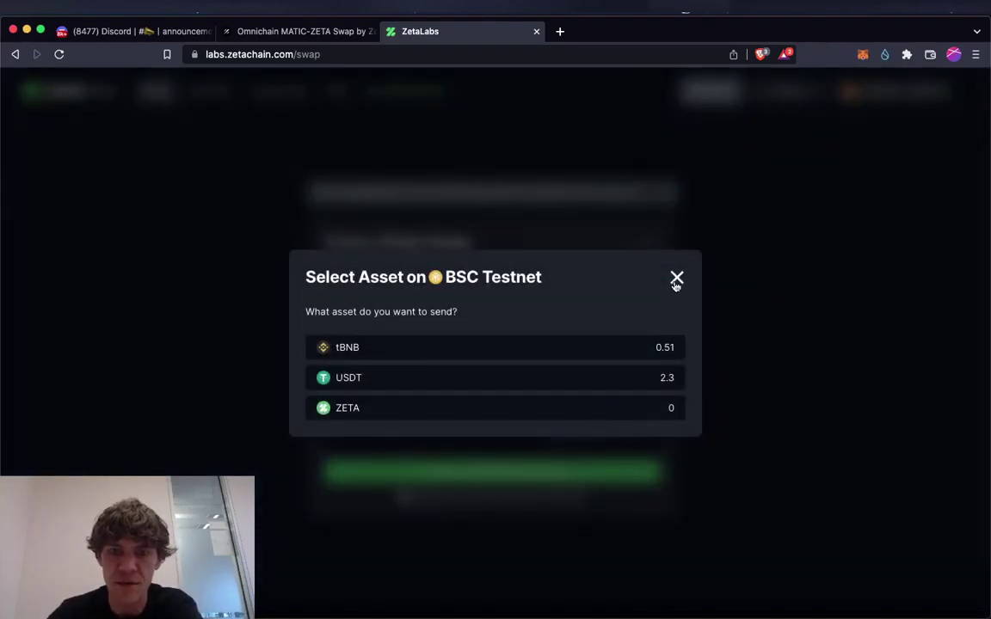
pyautogui.click(678, 278)
# Step: Set the source network back to Goerli and check the assets offered for sending and for receiving on Polygon Mumbai
pyautogui.click(612, 310)
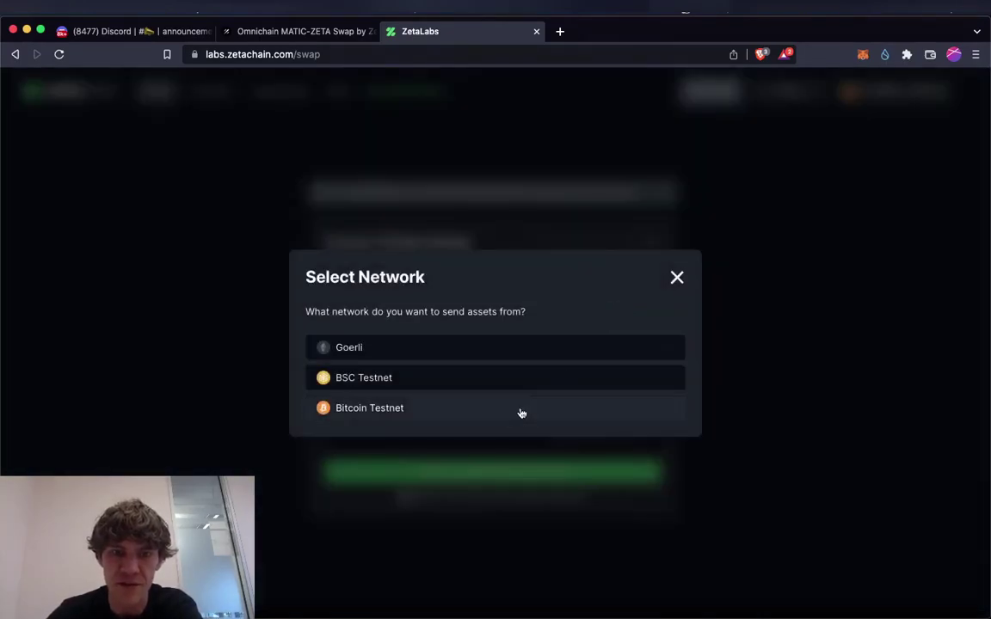
pyautogui.click(536, 348)
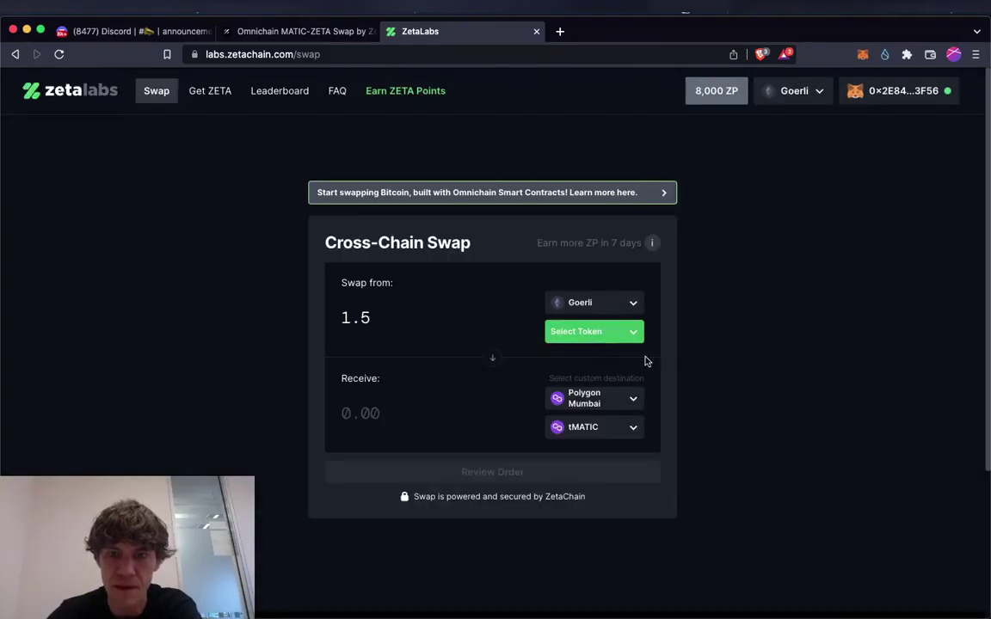
pyautogui.click(631, 336)
pyautogui.click(678, 276)
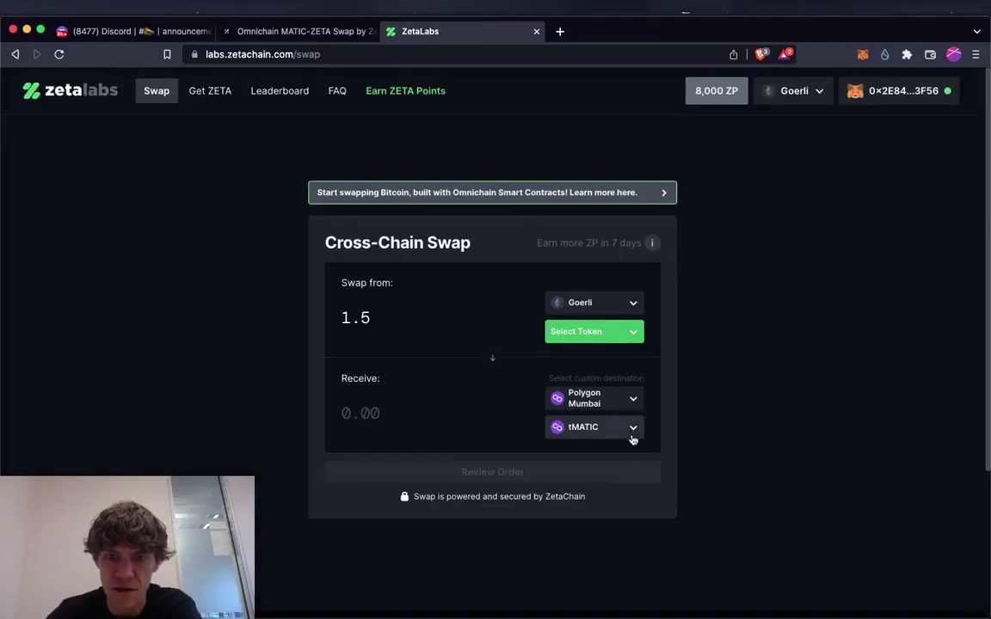
pyautogui.click(625, 427)
pyautogui.click(678, 292)
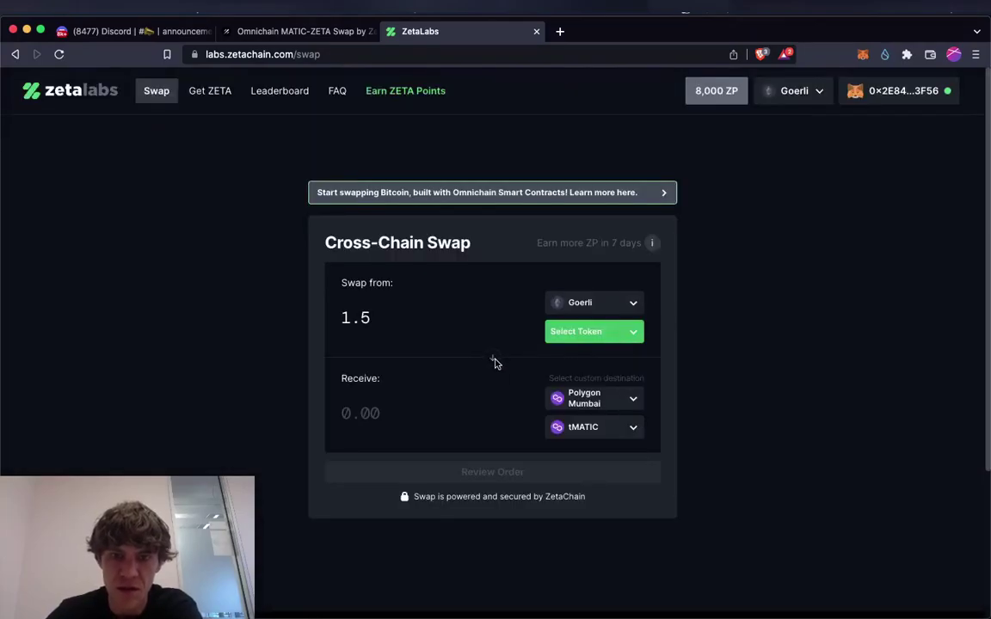
# Step: Clear the swap amount and change the receiving network to BSC Testnet
pyautogui.press('super+a')
pyautogui.press('BackSpace')
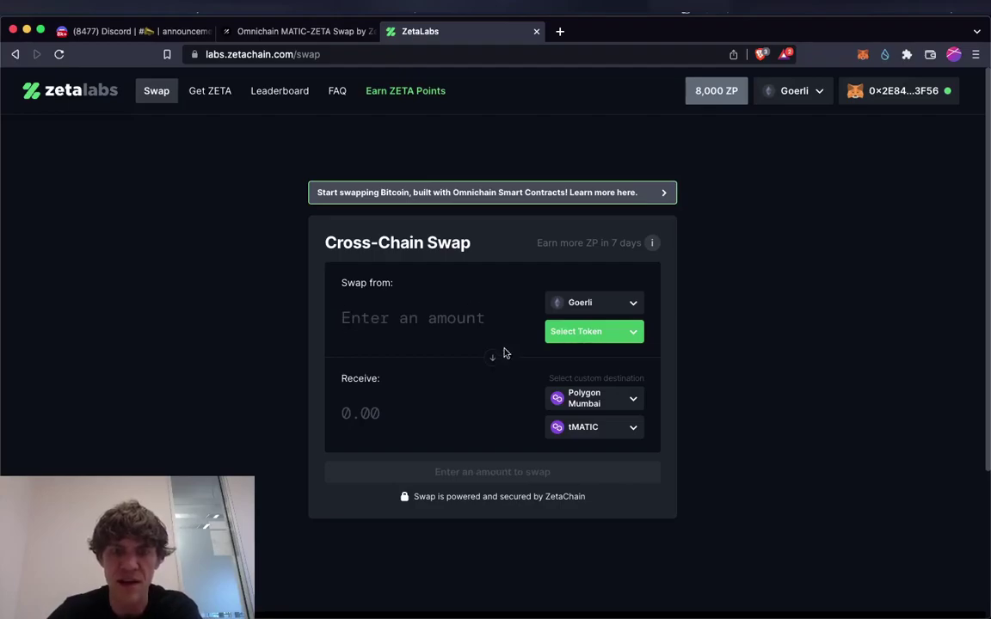
pyautogui.click(590, 306)
pyautogui.click(678, 282)
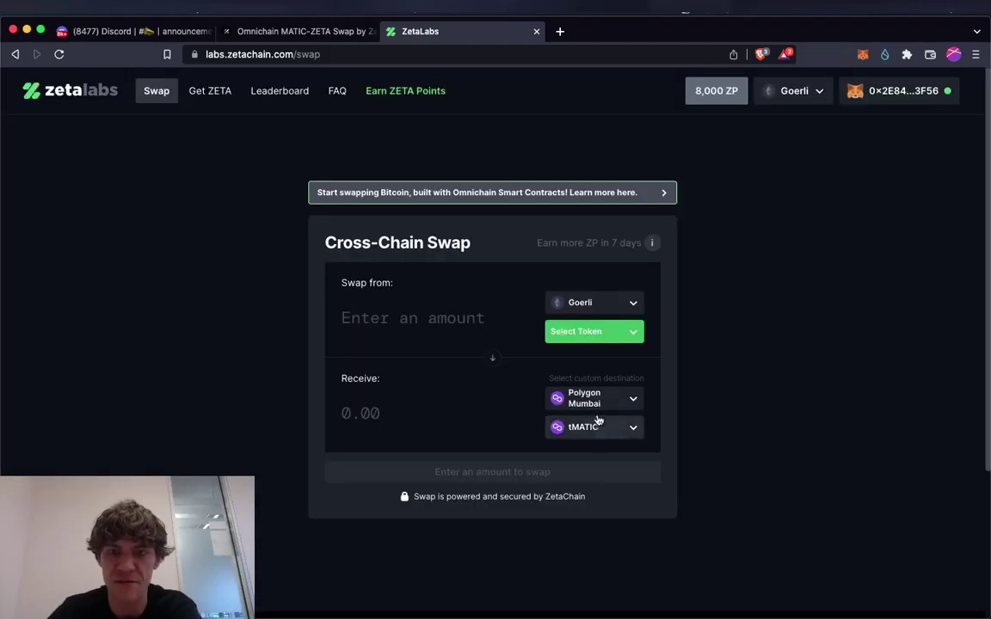
pyautogui.click(581, 401)
pyautogui.click(487, 370)
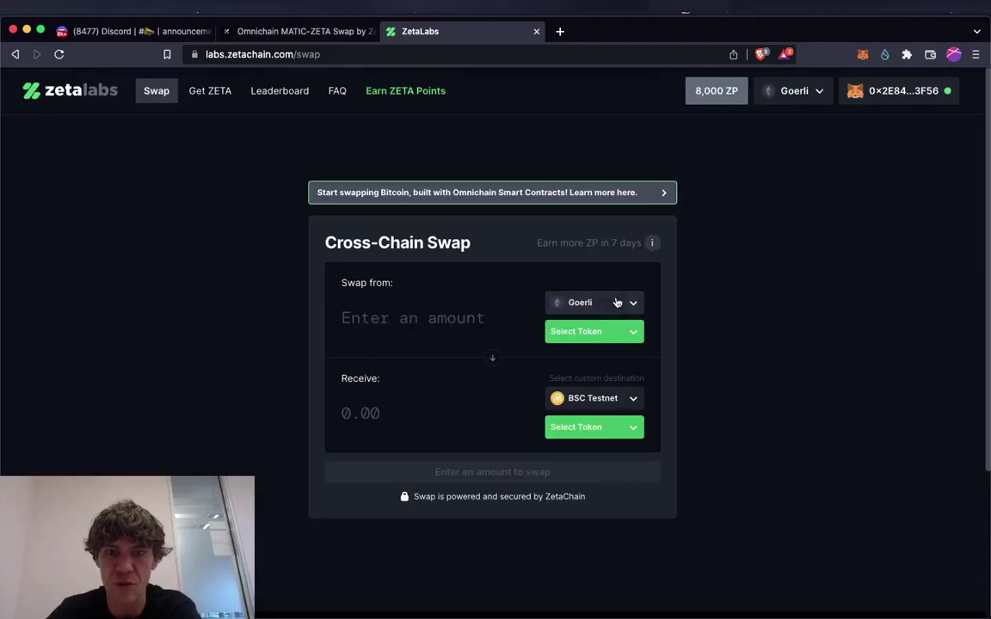
# Step: Set the swap source to ZETA on Polygon Mumbai with an amount of 1
pyautogui.click(615, 304)
pyautogui.click(571, 380)
pyautogui.click(634, 335)
pyautogui.click(550, 394)
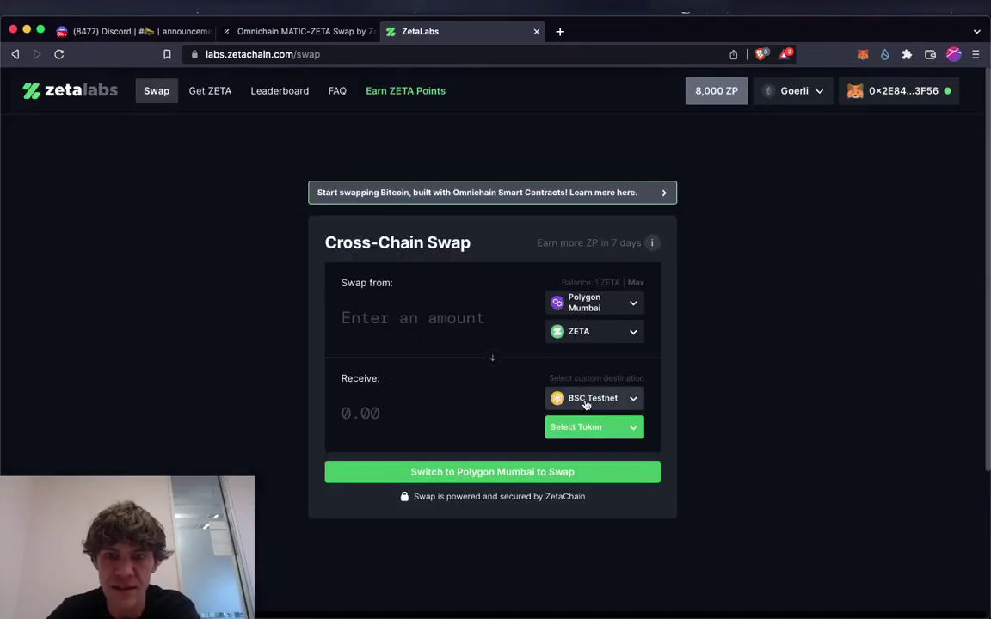
pyautogui.click(465, 319)
pyautogui.write('1')
# Step: Approve switching MetaMask to Polygon Mumbai and set the asset to receive to ZETA on Goerli
pyautogui.click(554, 474)
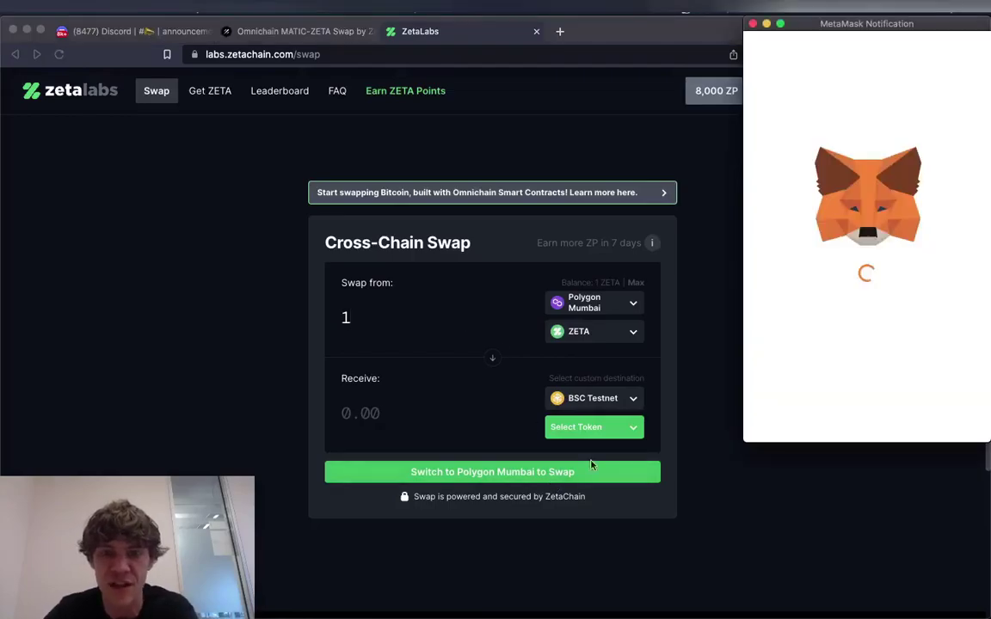
pyautogui.click(933, 428)
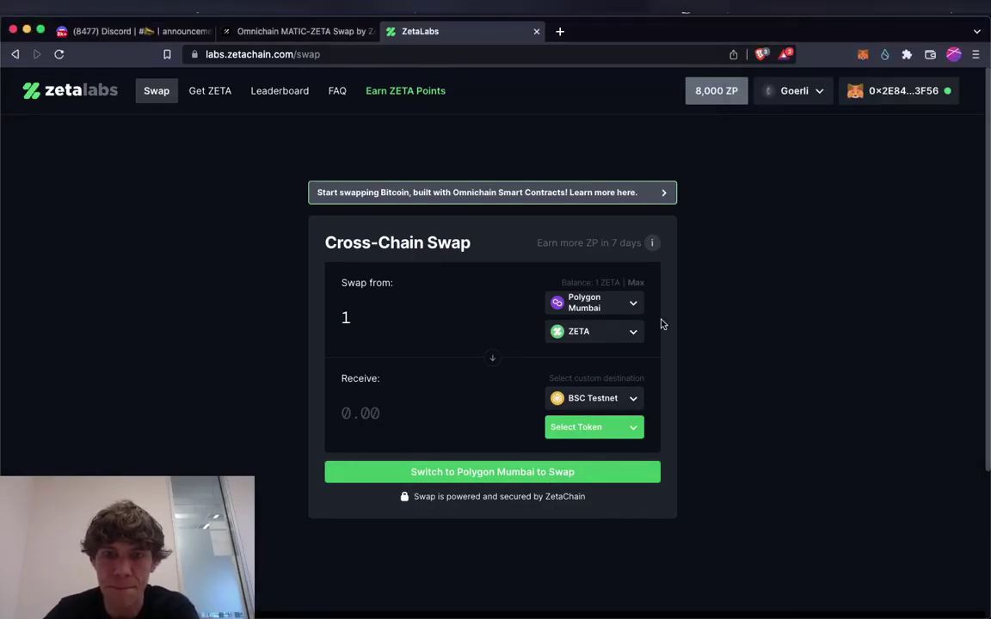
pyautogui.click(620, 399)
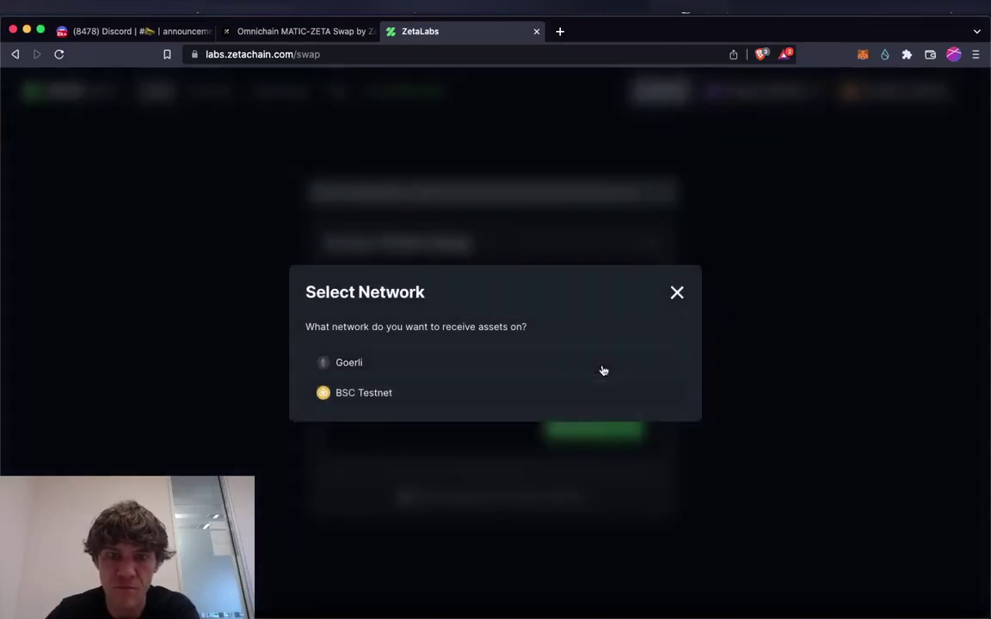
pyautogui.click(603, 368)
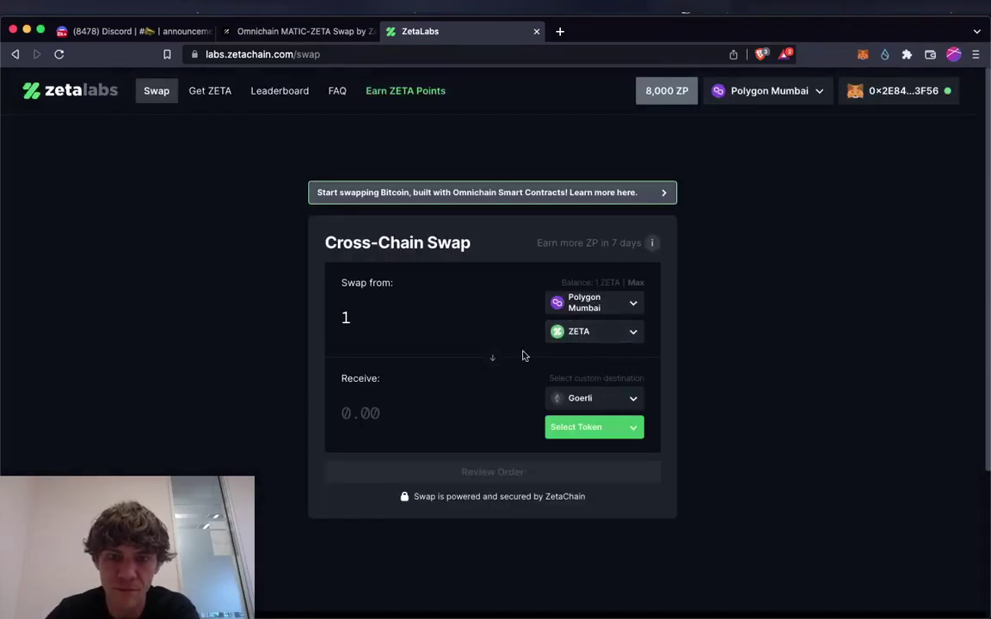
pyautogui.click(596, 431)
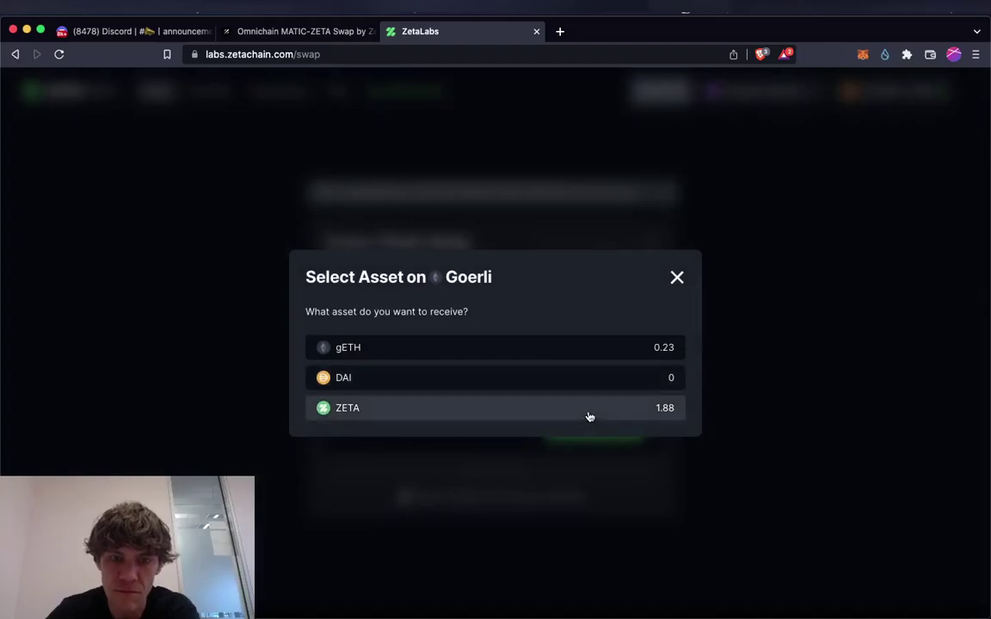
pyautogui.click(590, 415)
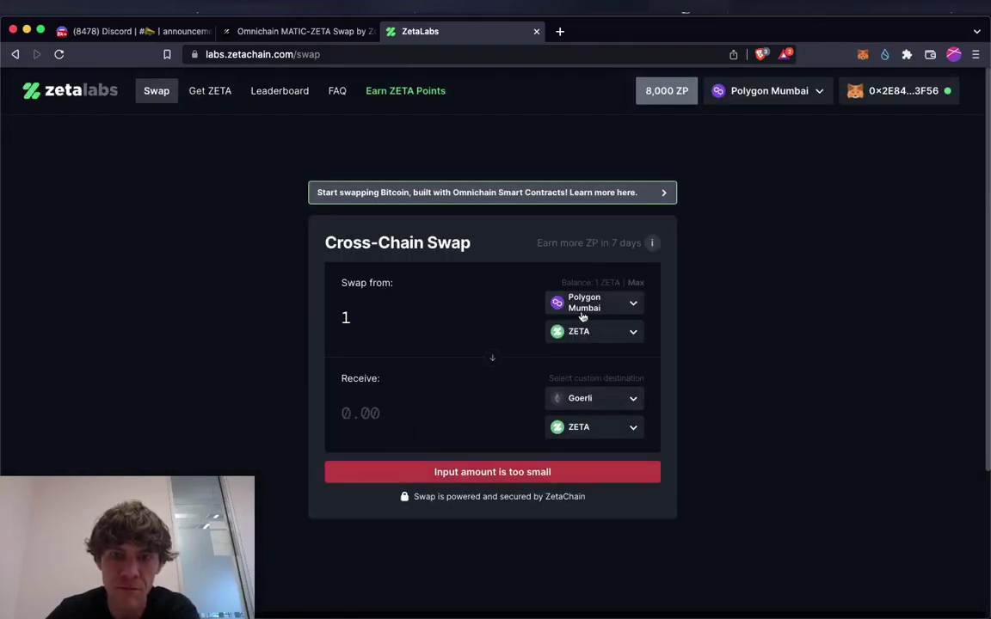
# Step: Reselect Polygon Mumbai as the source network and check which of its assets can be sent
pyautogui.click(628, 307)
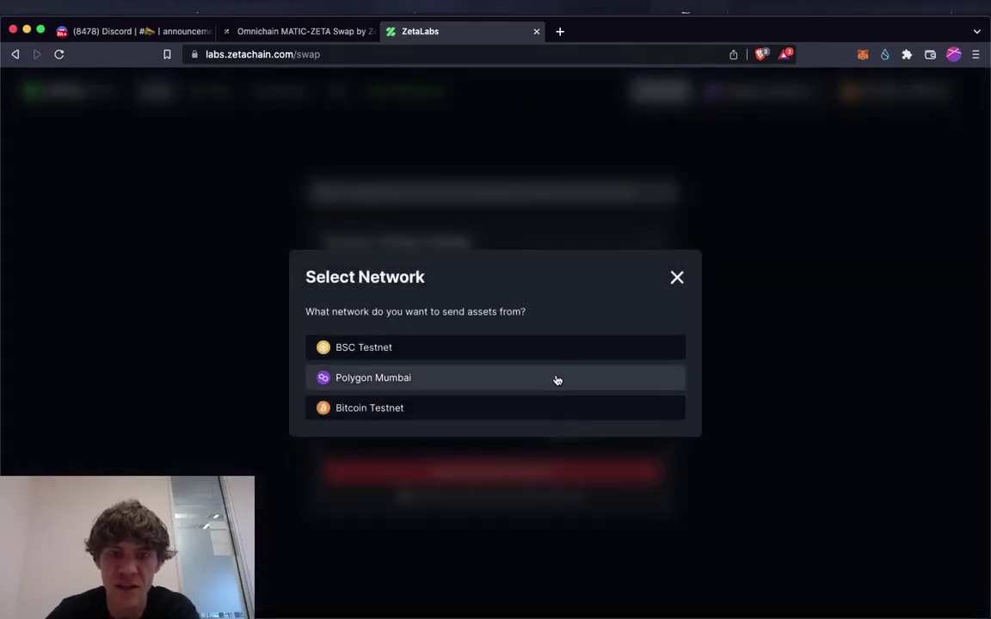
pyautogui.click(556, 380)
pyautogui.click(635, 332)
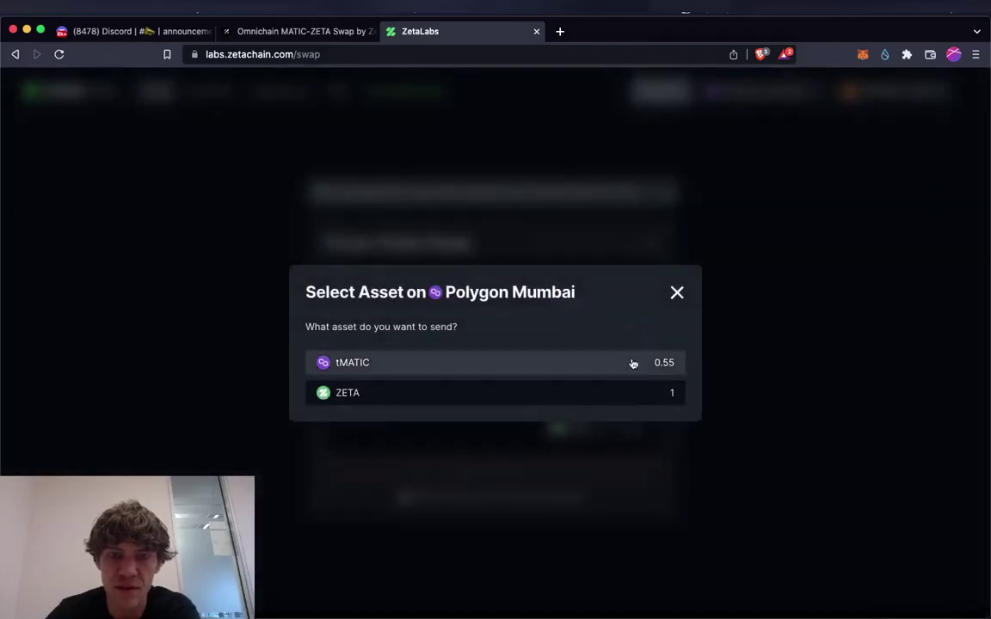
pyautogui.click(677, 293)
# Step: Set the swap source to USDT on BSC Testnet and use the maximum available balance as the amount
pyautogui.click(600, 311)
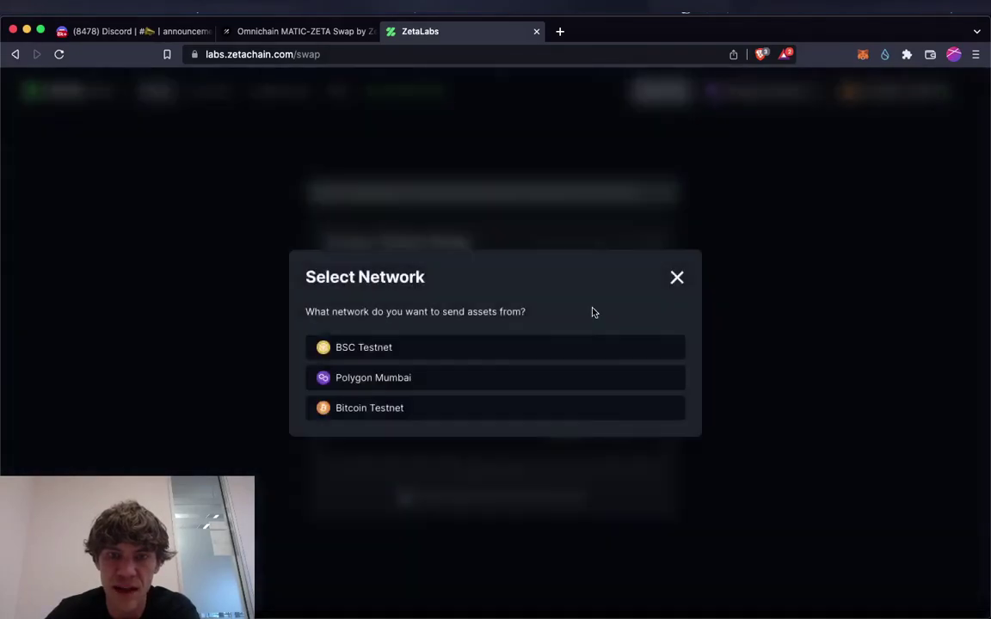
pyautogui.click(492, 348)
pyautogui.click(613, 334)
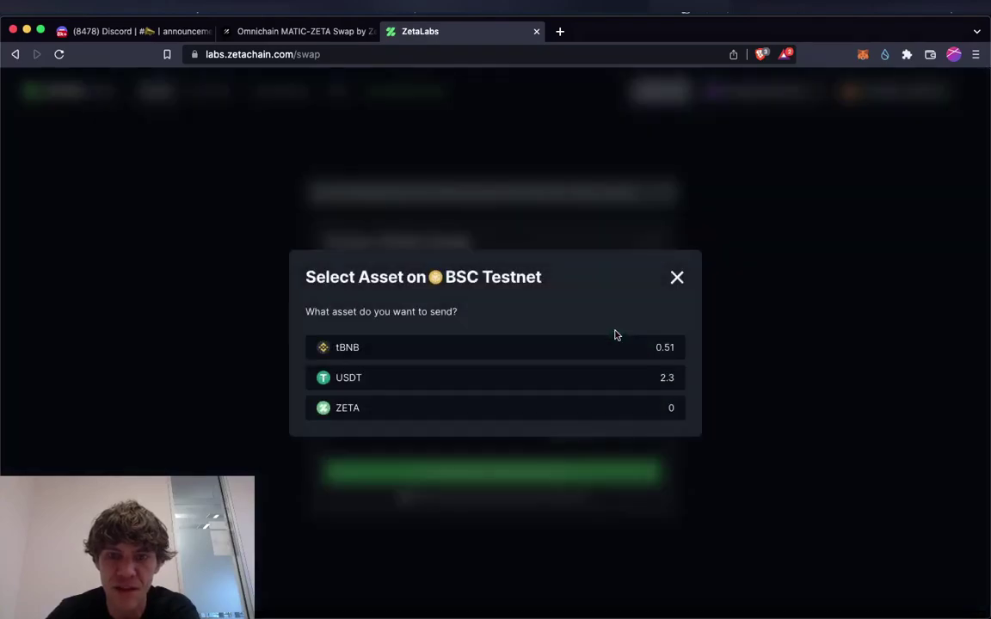
pyautogui.click(580, 377)
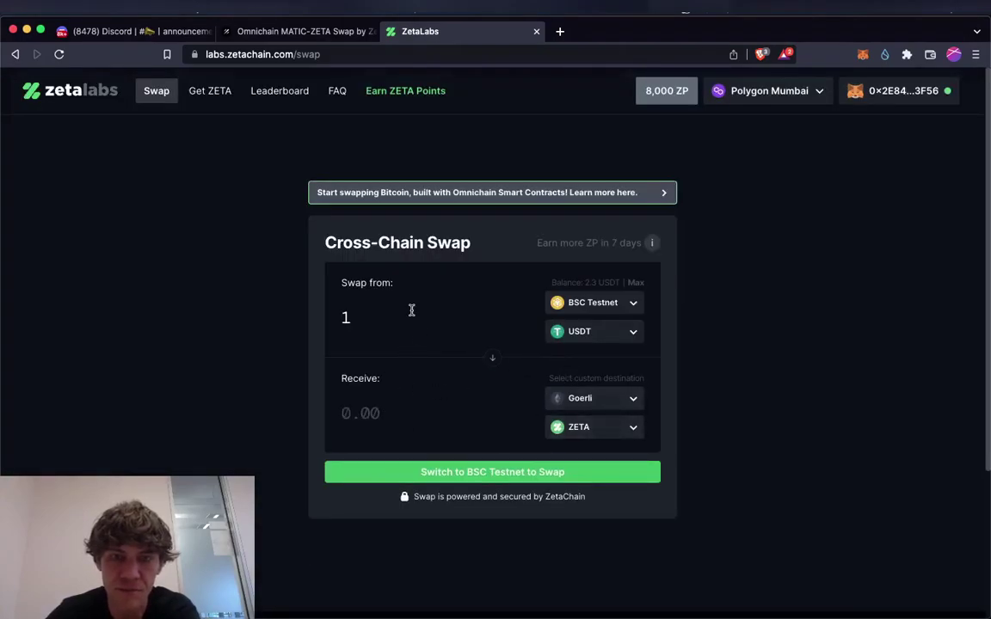
pyautogui.click(636, 283)
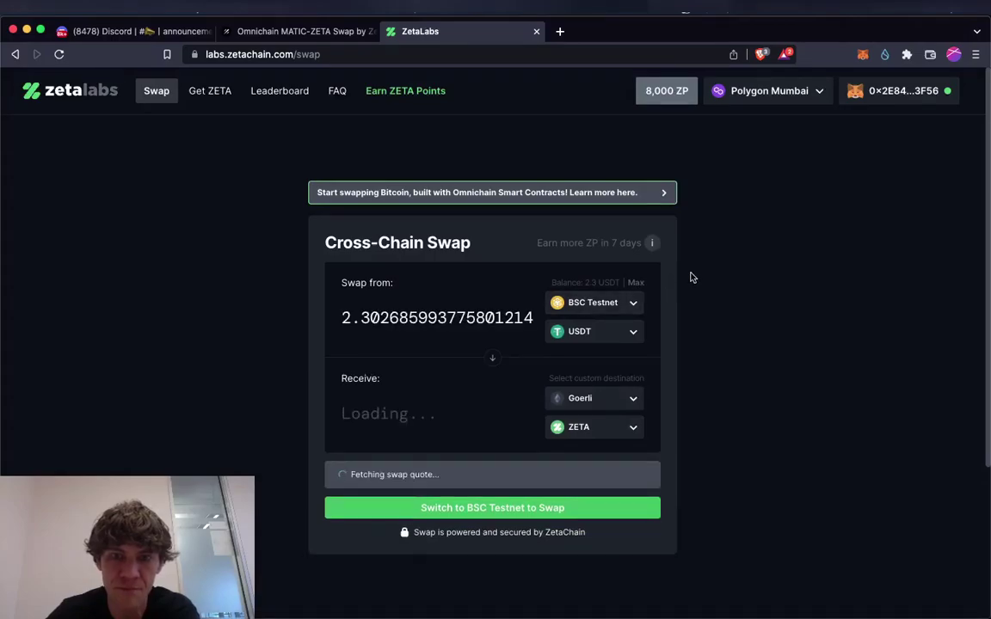
# Step: Switch MetaMask to BSC Testnet and set the swap source asset to tBNB with the maximum available amount
pyautogui.click(589, 474)
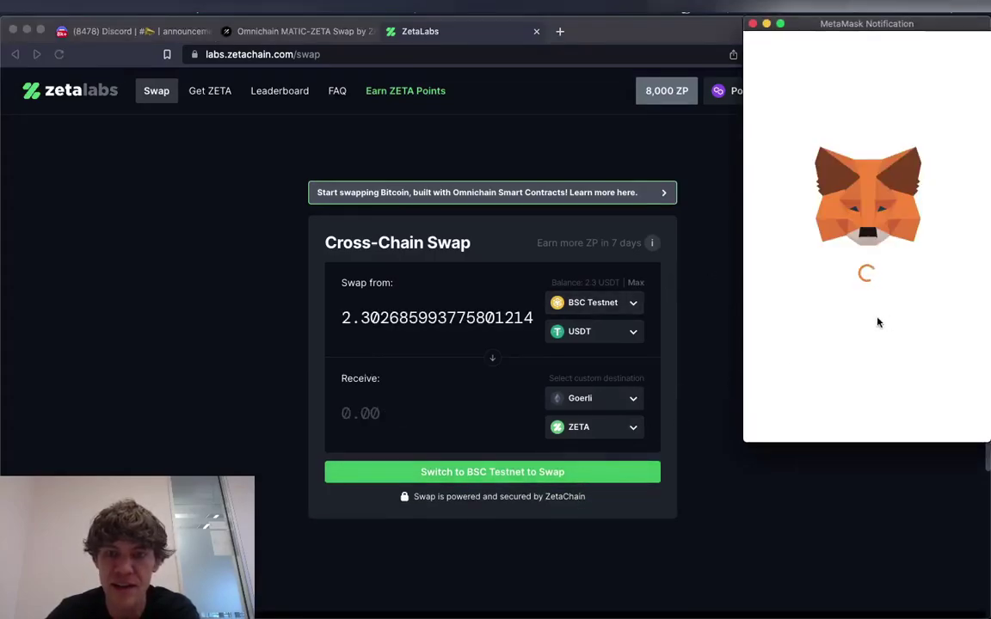
pyautogui.click(944, 418)
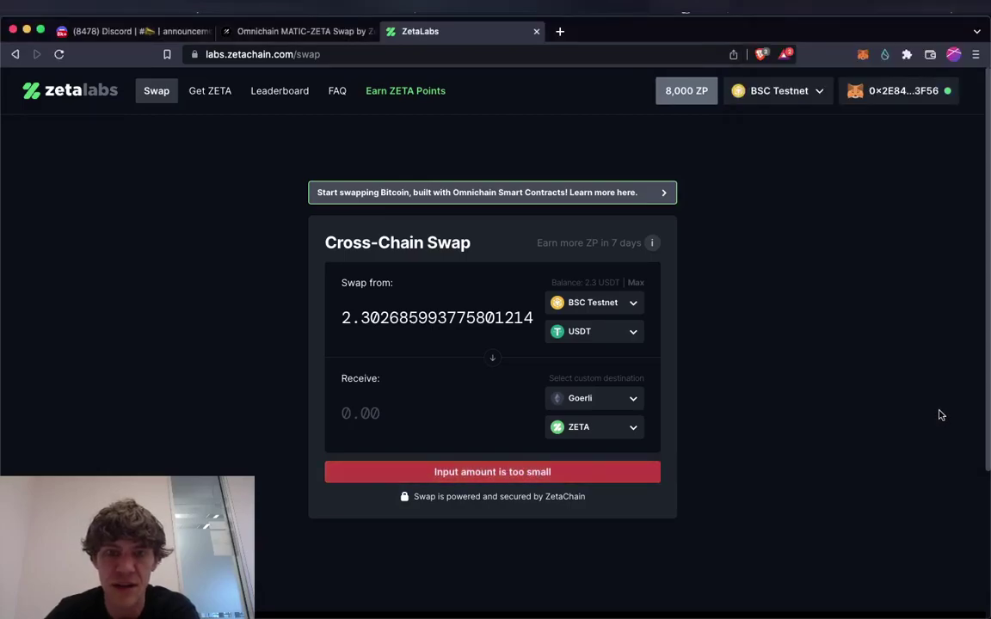
pyautogui.click(620, 333)
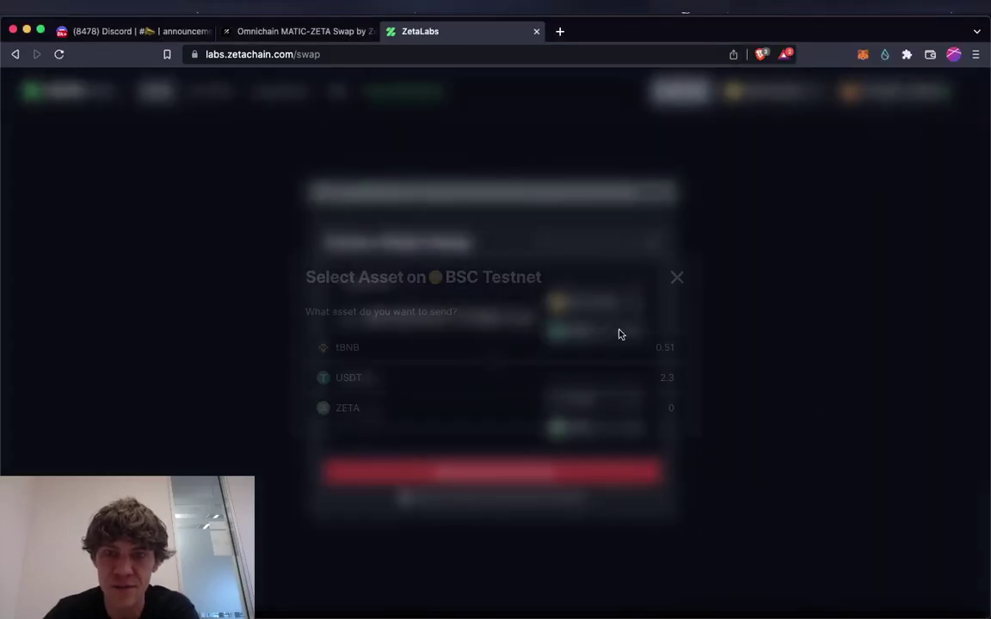
pyautogui.click(617, 348)
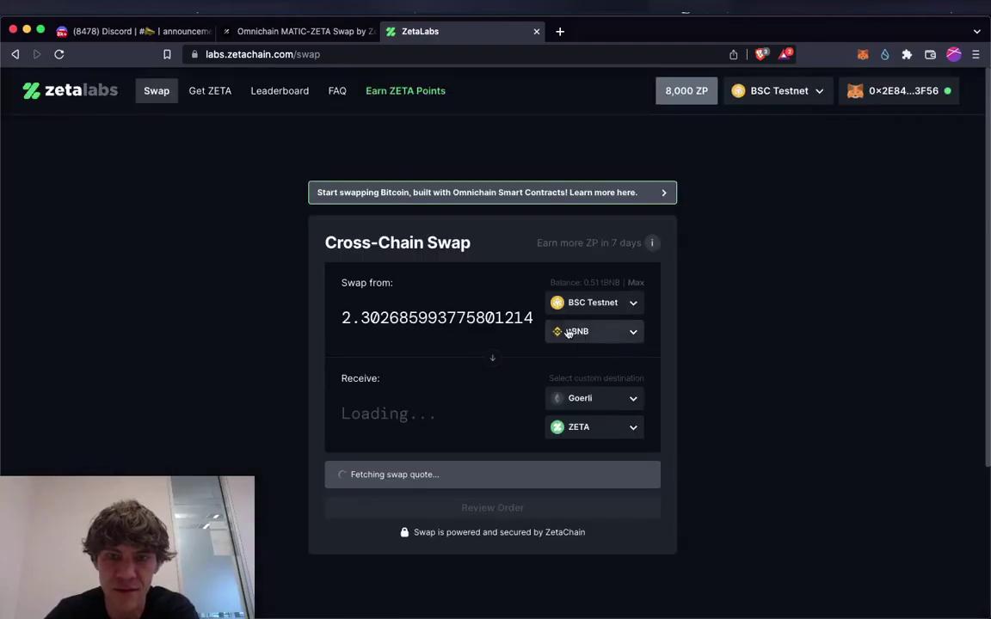
pyautogui.click(636, 282)
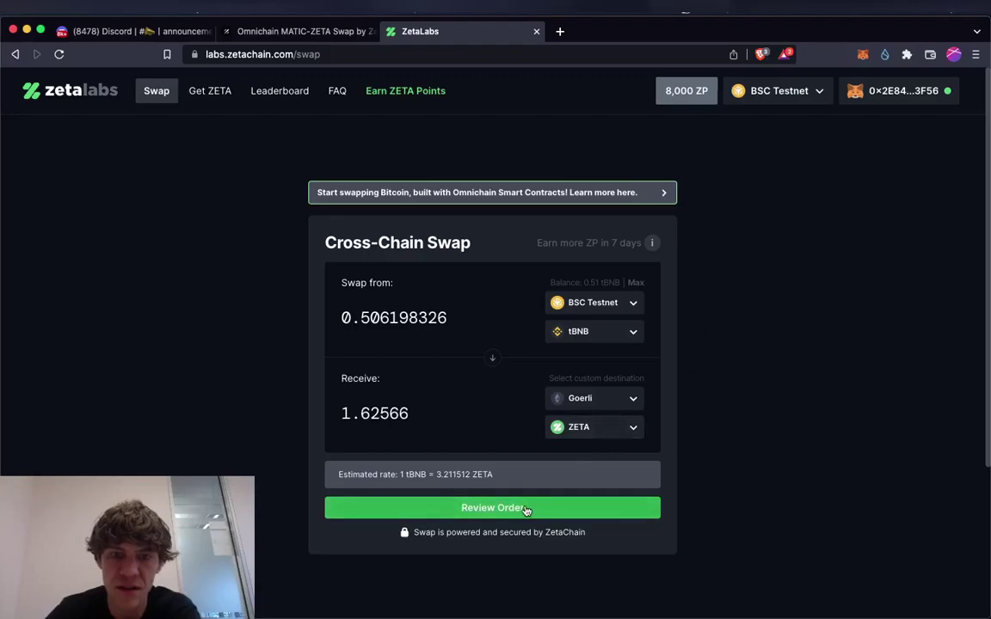
# Step: Try to swap 0.50619833 tBNB on BSC Testnet for ZETA on Goerli, rejecting the transaction in MetaMask
pyautogui.click(635, 426)
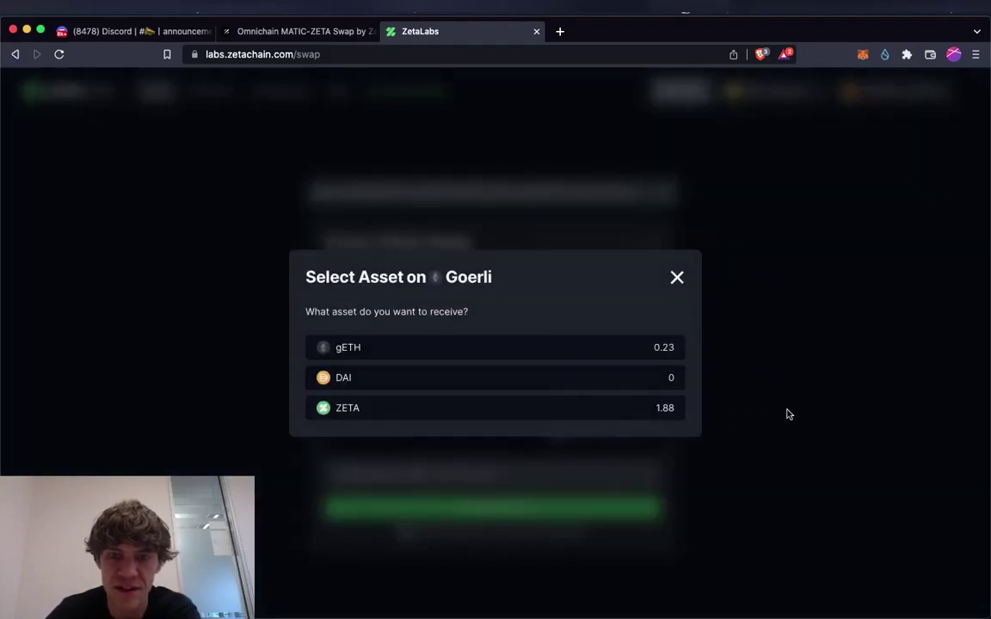
pyautogui.click(789, 416)
pyautogui.click(543, 510)
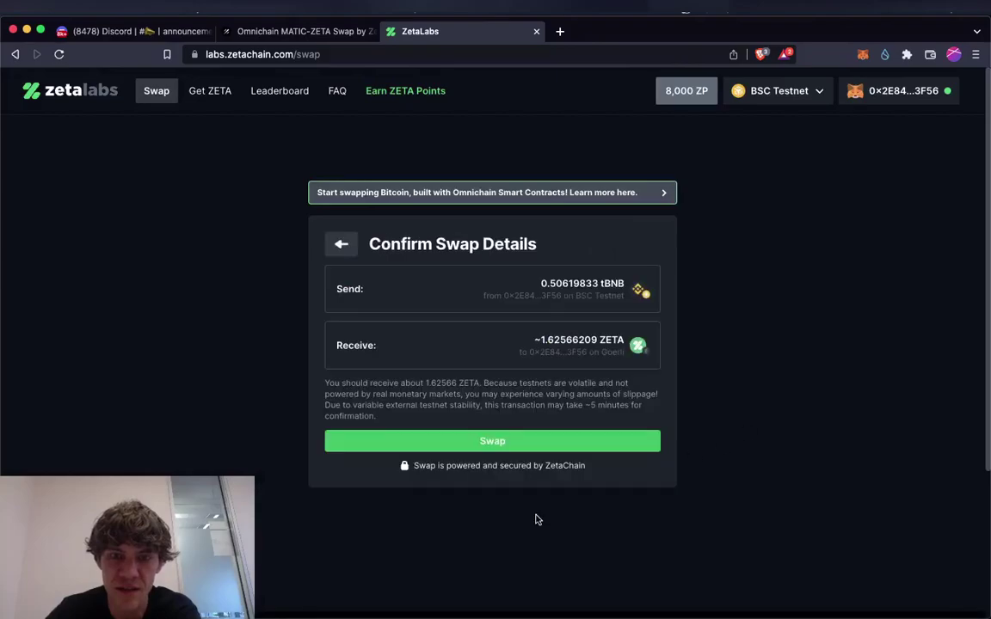
pyautogui.click(585, 442)
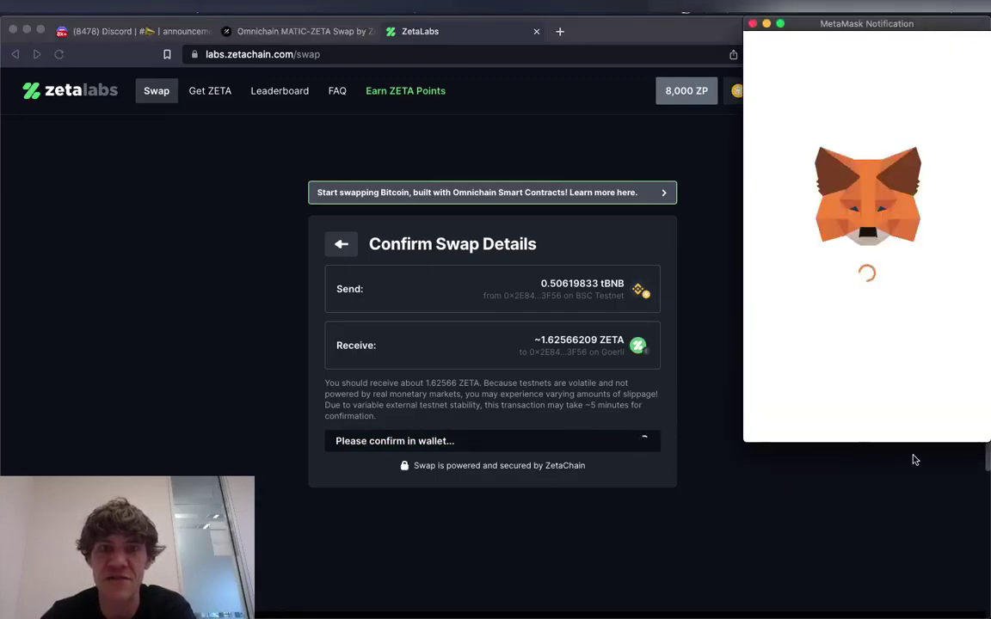
pyautogui.scroll(-5, 933, 336)
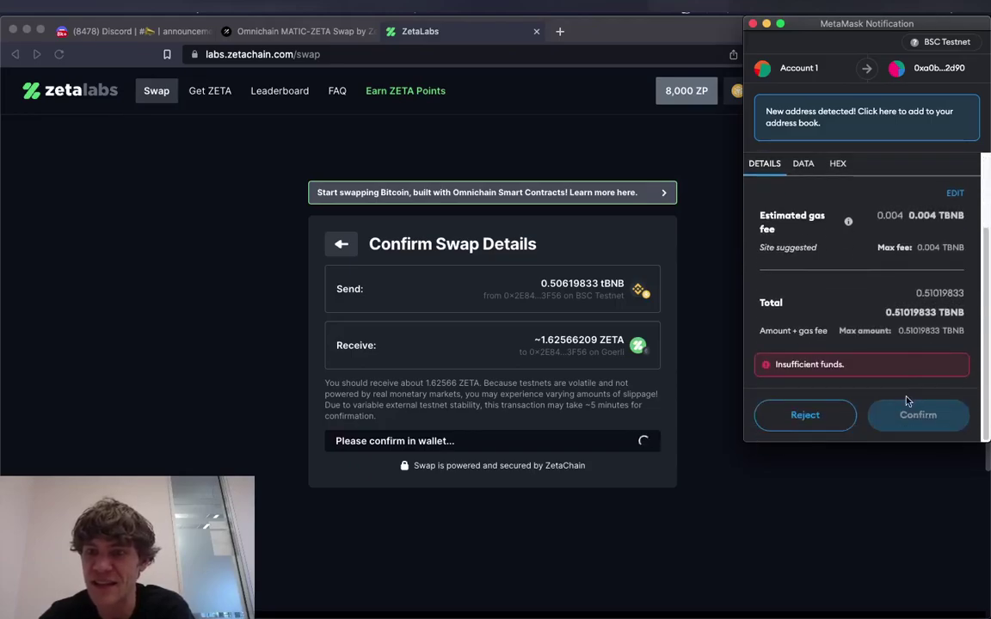
pyautogui.click(791, 417)
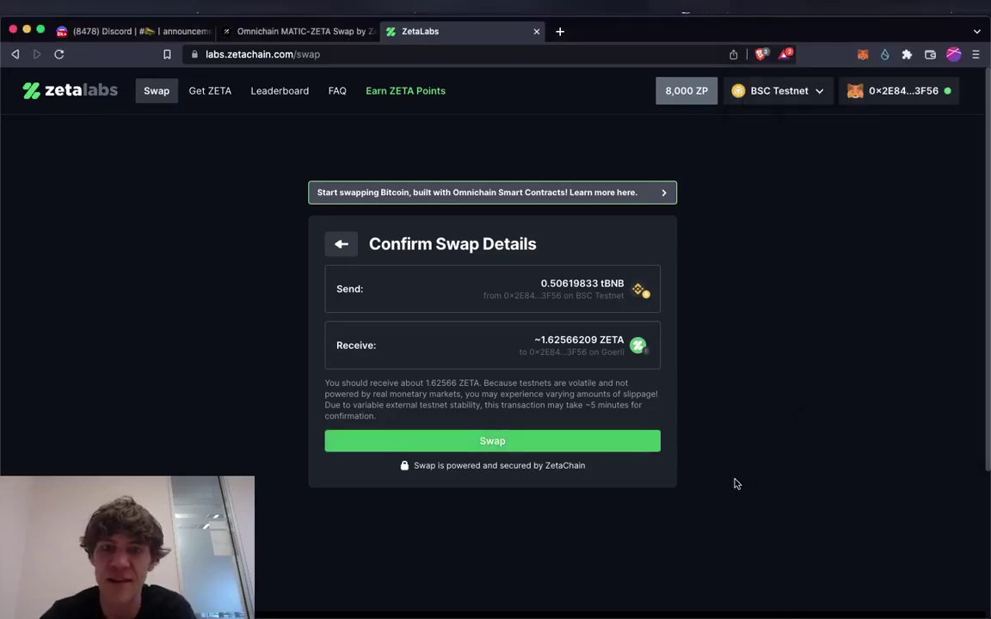
# Step: Examine the requirements of Galxe's Omnichain BTC Swap campaign, close that page and return to ZetaLabs
pyautogui.click(291, 32)
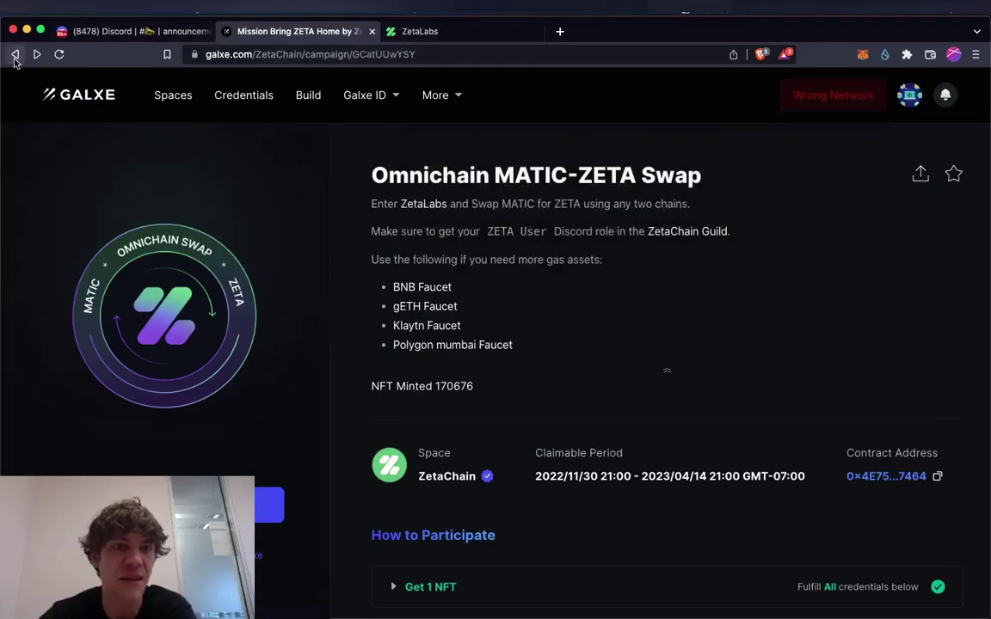
pyautogui.click(14, 53)
pyautogui.scroll(-10, 610, 394)
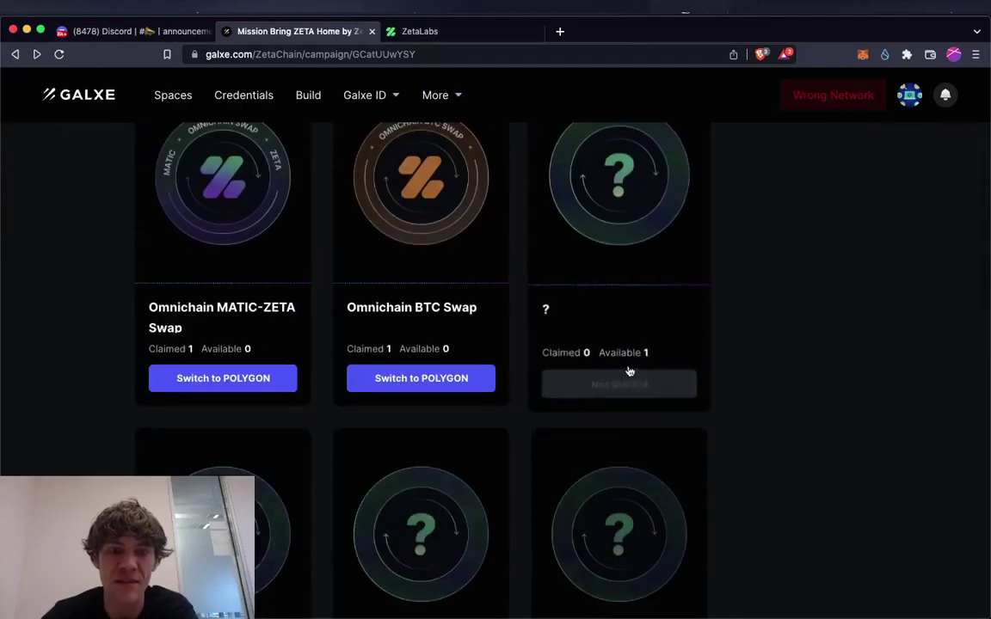
pyautogui.scroll(2, 628, 366)
pyautogui.click(448, 380)
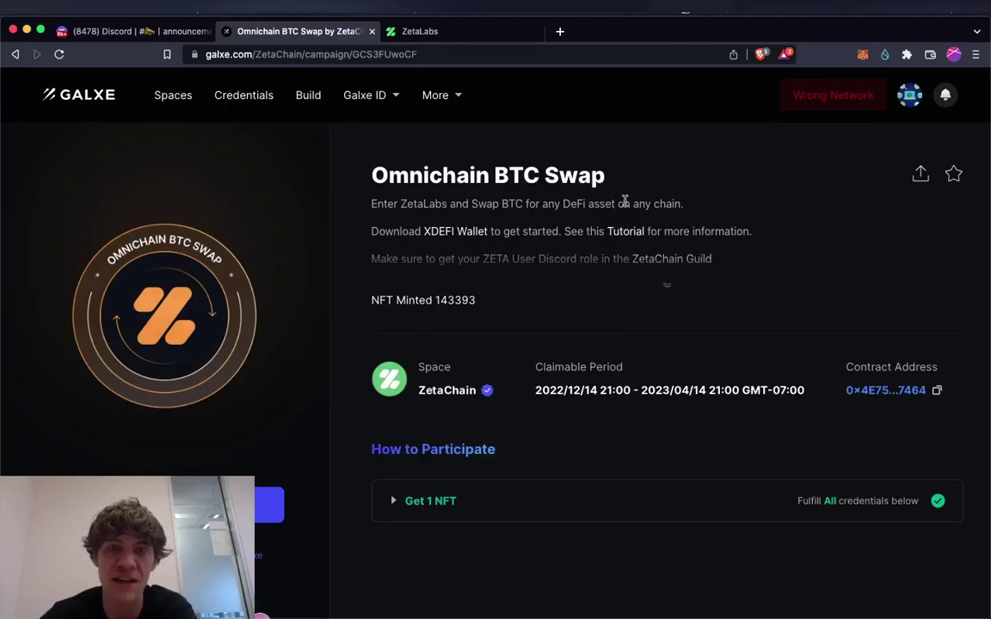
pyautogui.click(417, 32)
pyautogui.click(372, 31)
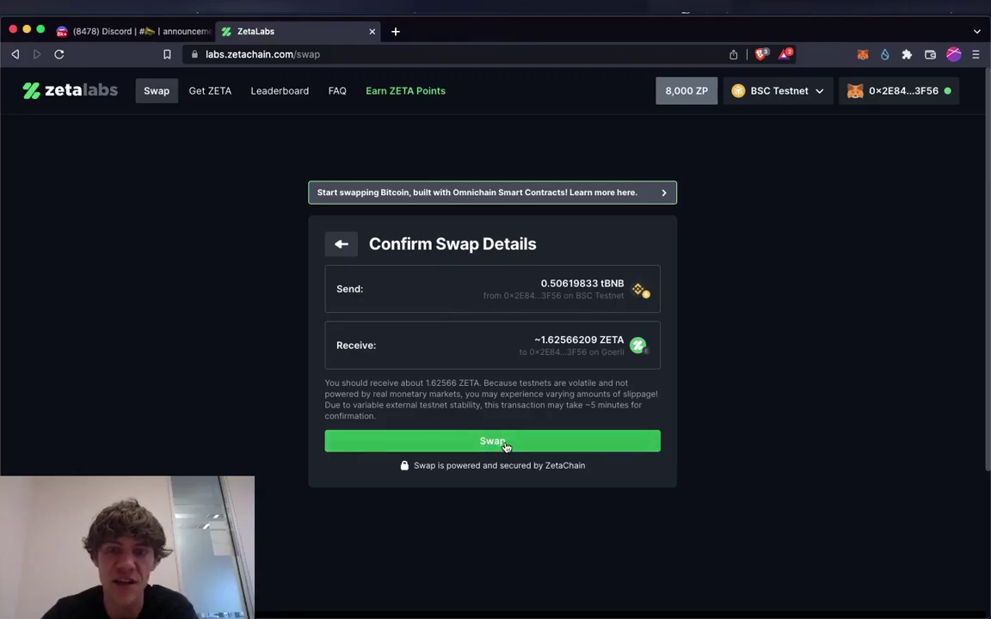
# Step: Leave the tBNB swap confirmation and set the source network to Bitcoin Testnet
pyautogui.click(341, 244)
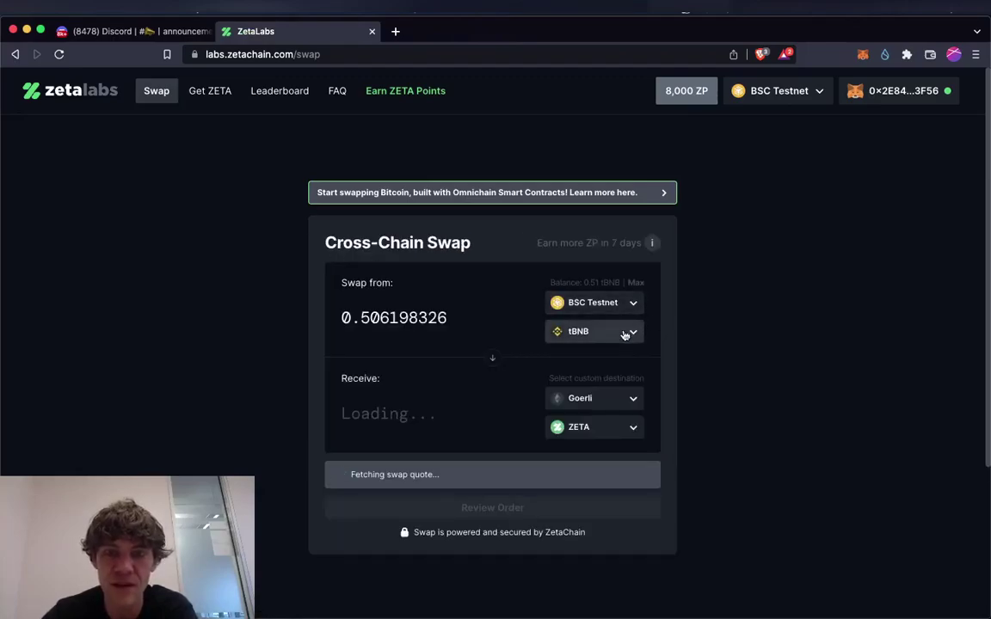
pyautogui.click(626, 334)
pyautogui.click(677, 276)
pyautogui.click(632, 303)
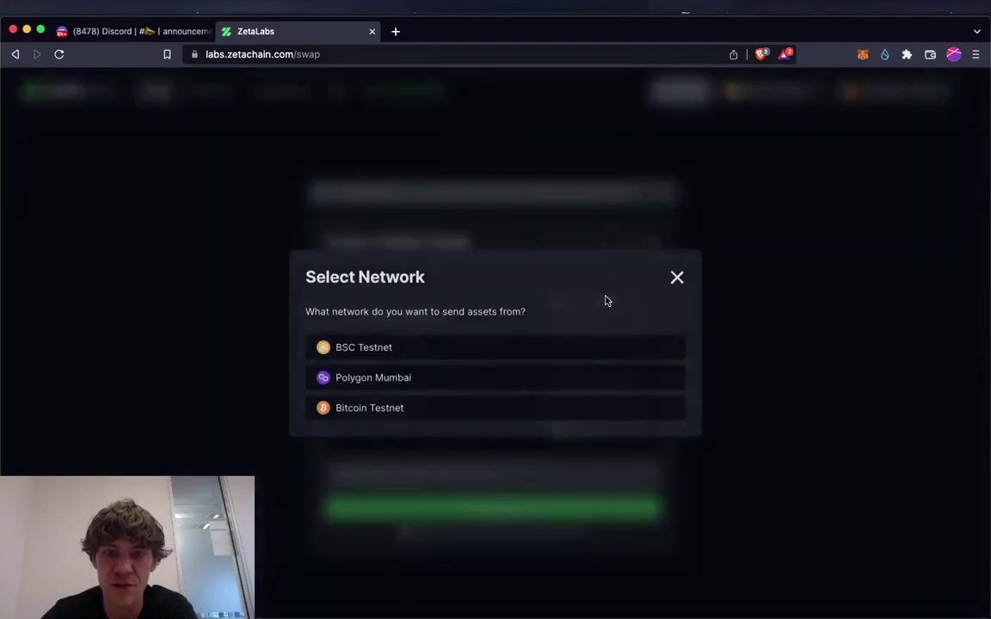
pyautogui.click(385, 409)
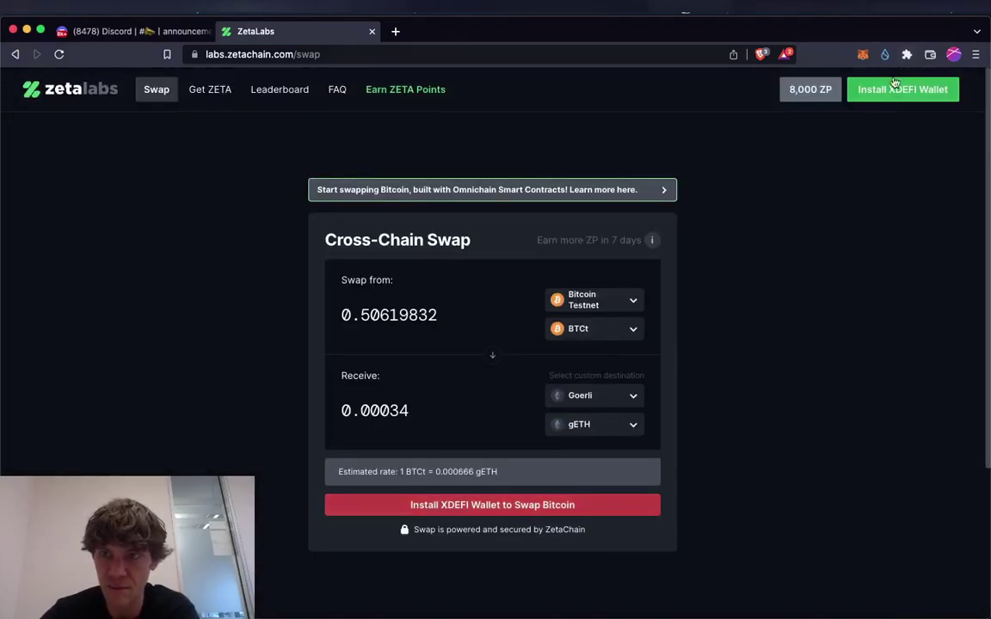
# Step: Open the XDEFI Wallet extension, try to log in with the wallet password, and close the extension
pyautogui.click(906, 54)
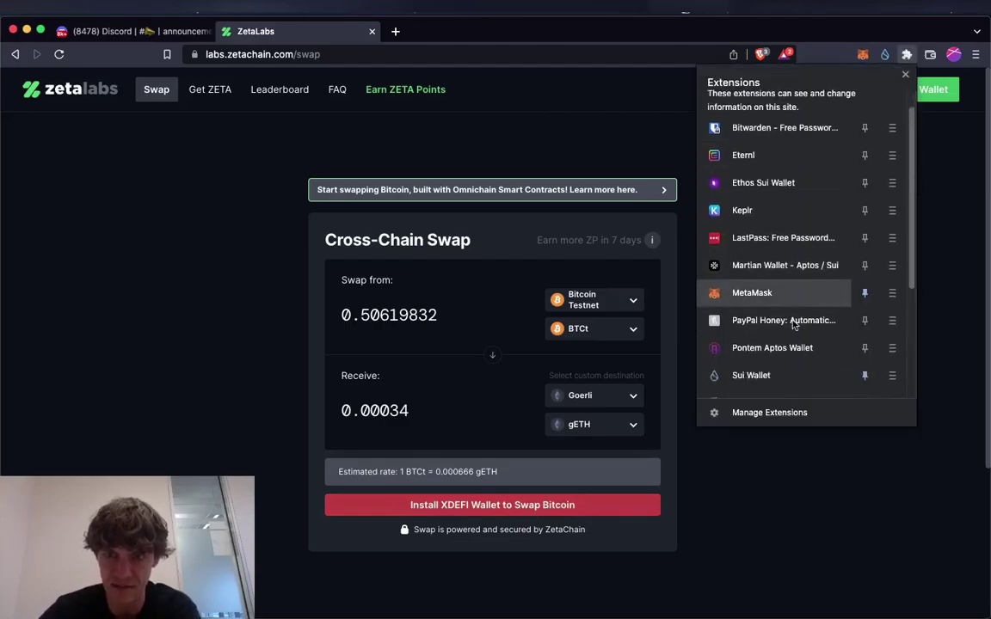
pyautogui.scroll(-5, 730, 309)
pyautogui.click(749, 280)
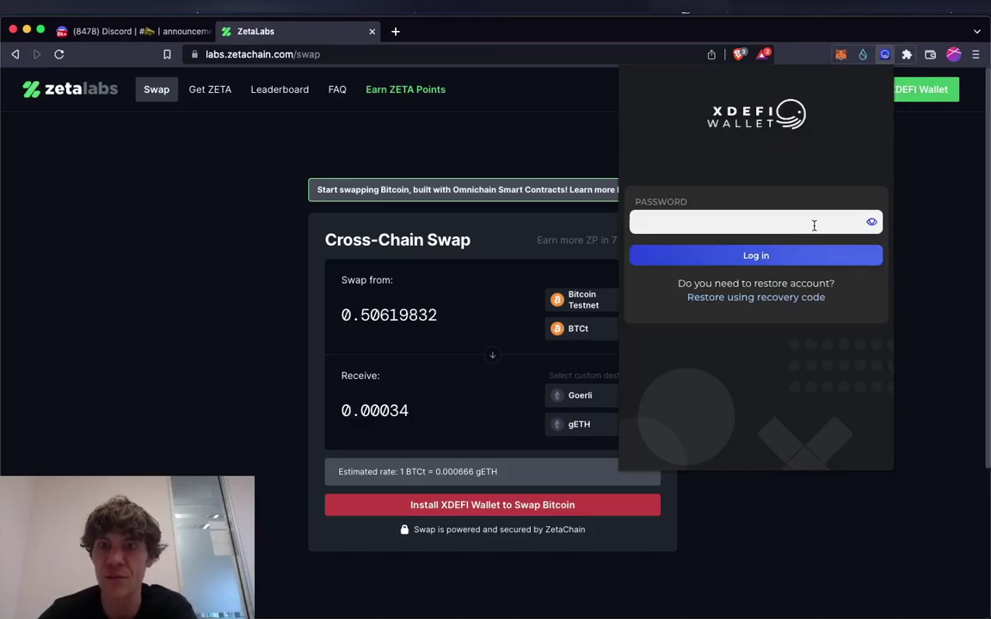
pyautogui.write('aaaaaaaa')
pyautogui.press('Return')
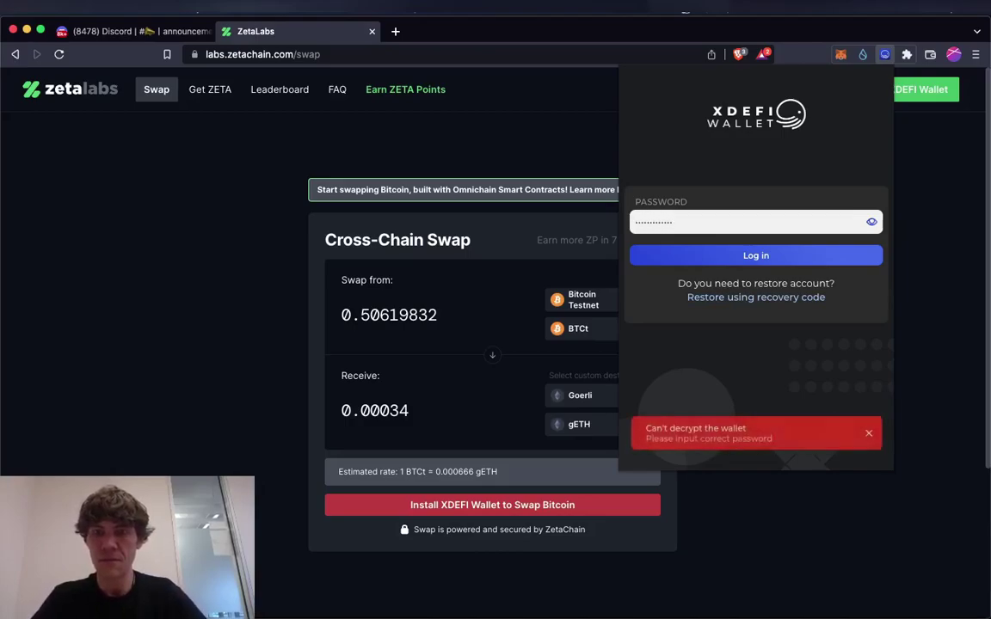
pyautogui.click(638, 222)
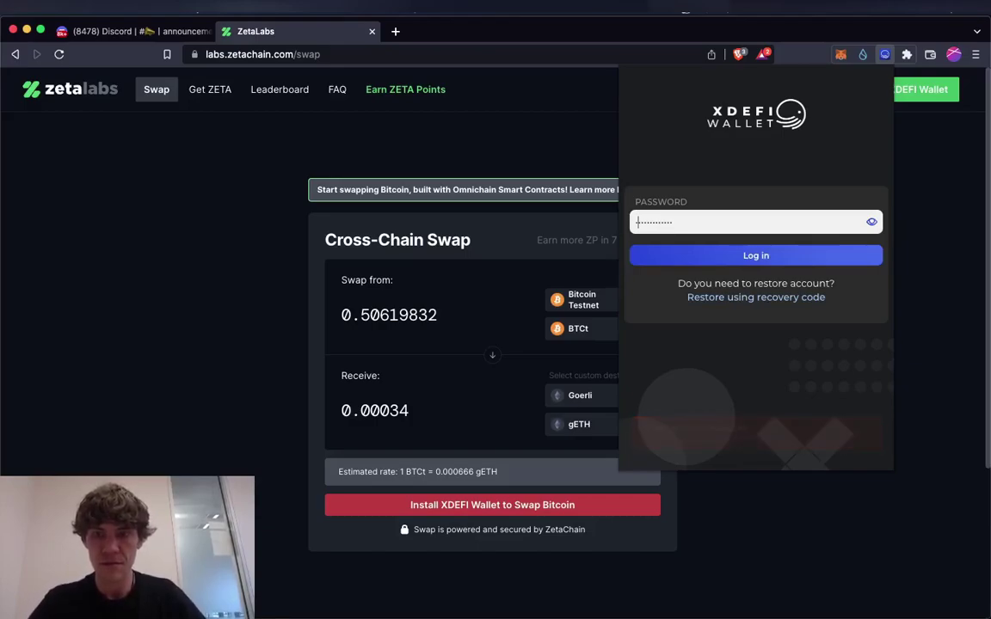
pyautogui.click(885, 55)
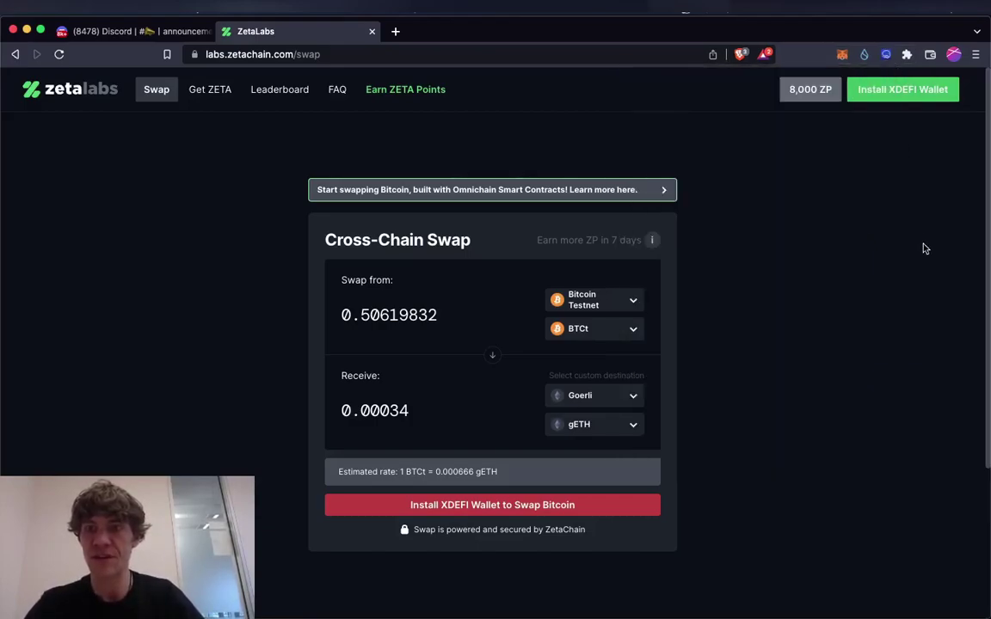